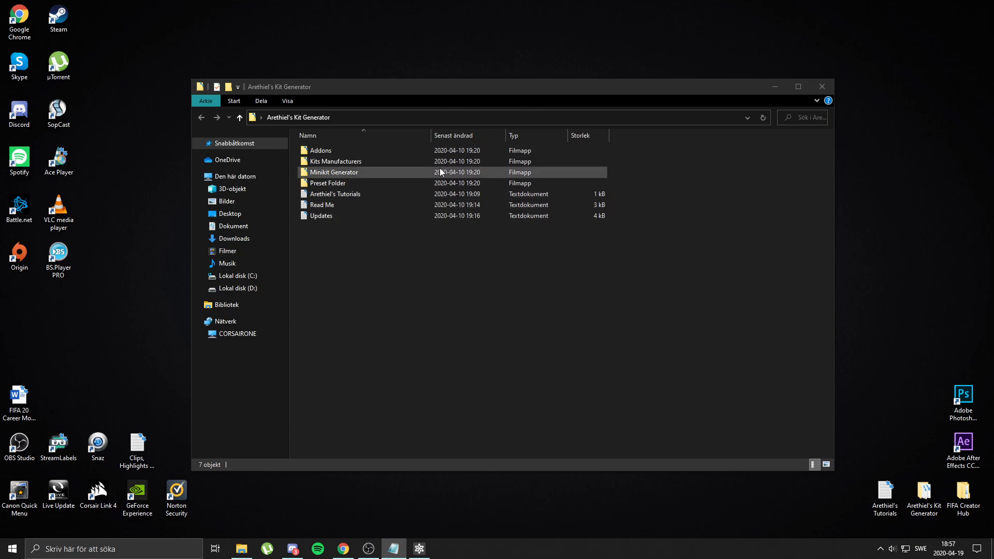
Copy the Preset Folder from Arethiel's Kit Generator to the desktop and place it beside the Arethiel's Tutorials file
left_click(331, 184)
right_click(334, 183)
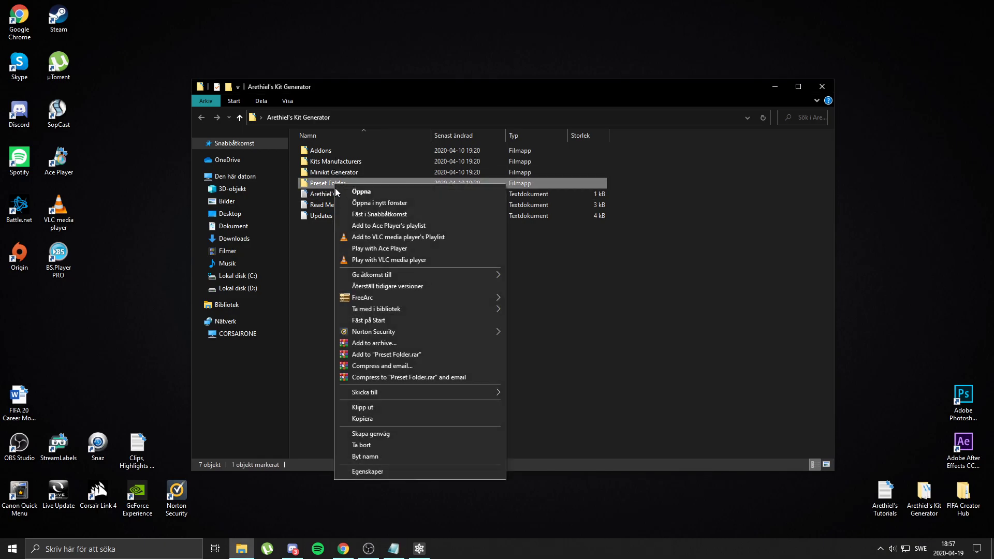
left_click(365, 418)
left_click(782, 90)
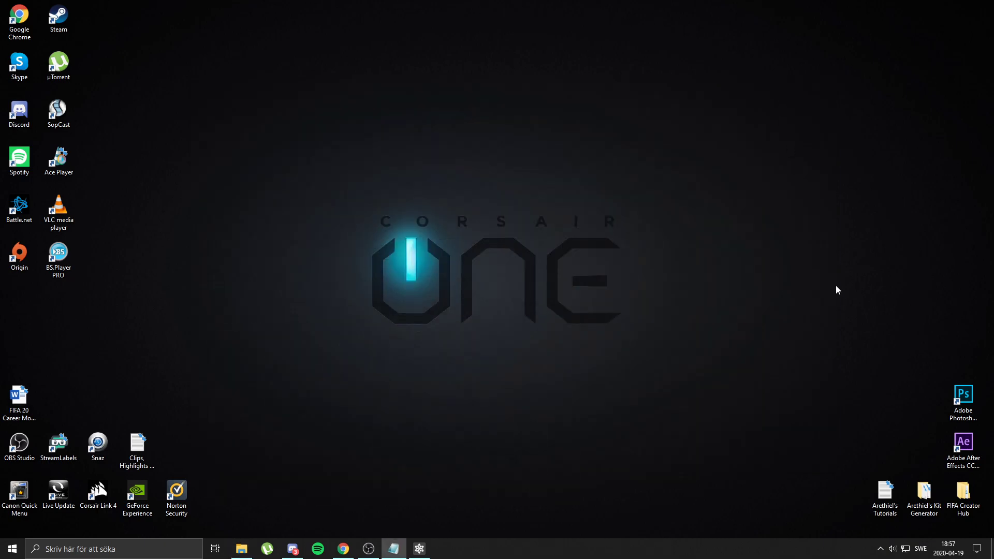
key("ctrl+v")
left_click_drag(21, 306, 850, 518)
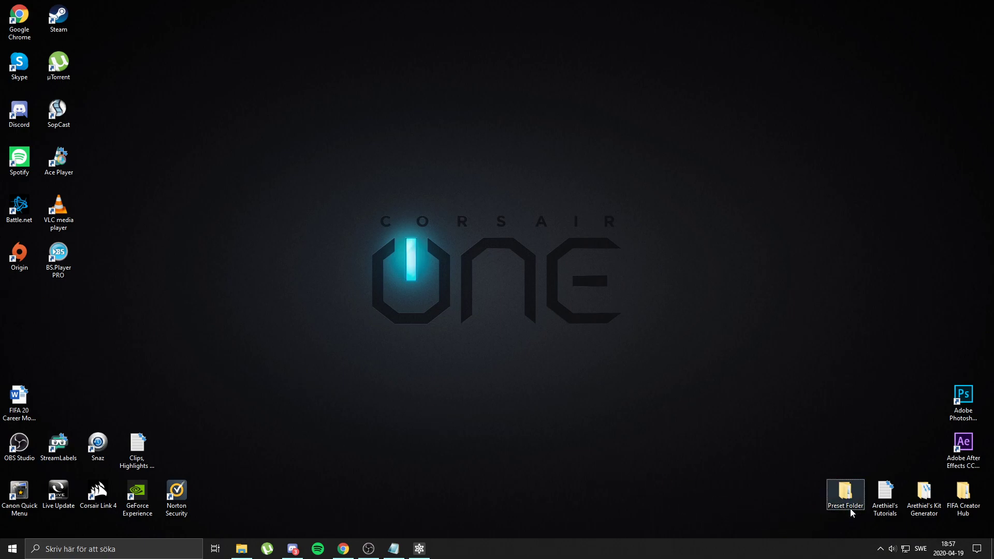
Rename the desktop copy of Preset Folder to "Chelsea - Fantasy Kit"
left_click(851, 510)
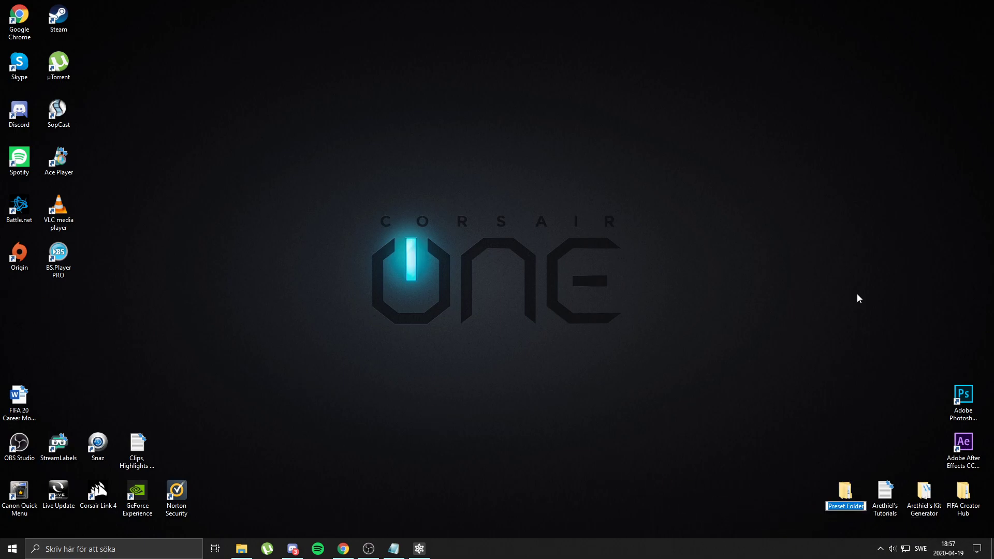
type("Chelsea Fantasy")
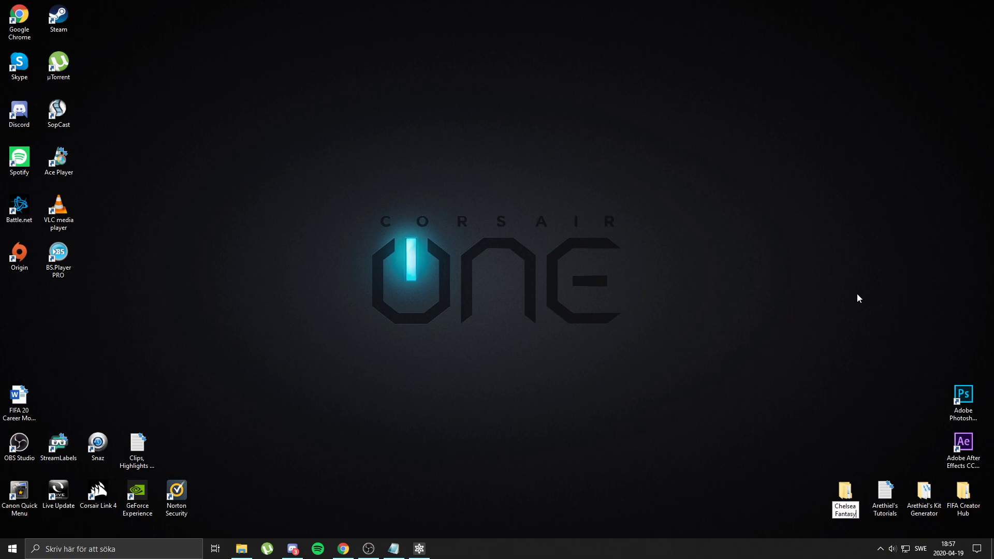
key("BackSpace")
key("BackSpace")
key("BackSpace")
key("BackSpace")
key("BackSpace")
key("BackSpace")
key("BackSpace")
type("- Fantasy")
type(" T")
key("BackSpace")
type("Kit")
key("Return")
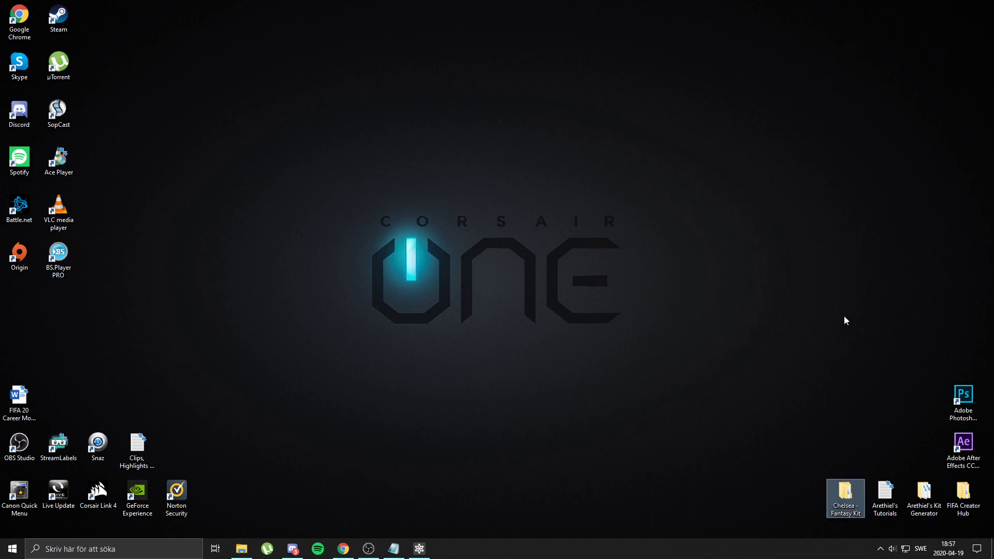
Open the Chelsea - Fantasy Kit folder from the desktop and move its window slightly higher
left_click(855, 502)
left_click(848, 493)
double_click(848, 493)
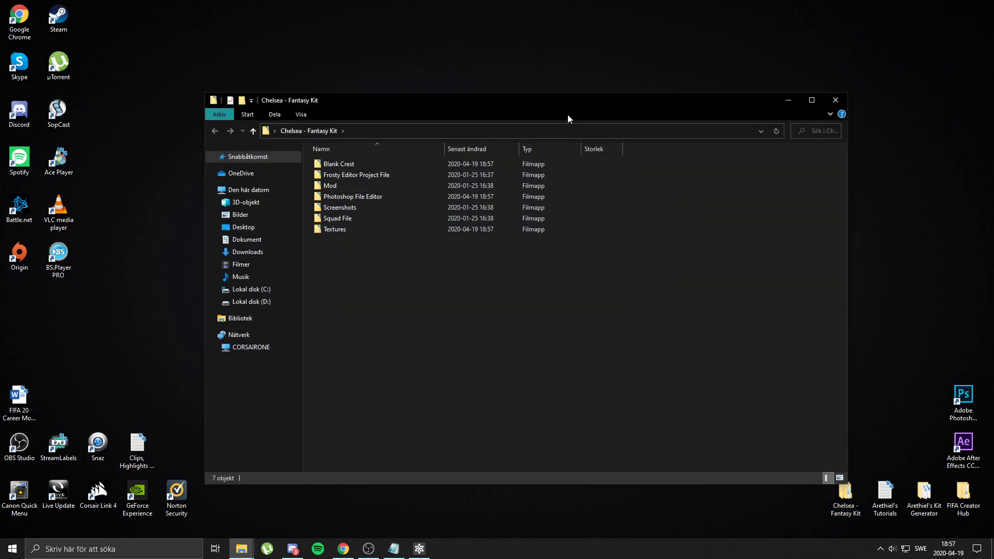
left_click_drag(567, 97, 561, 77)
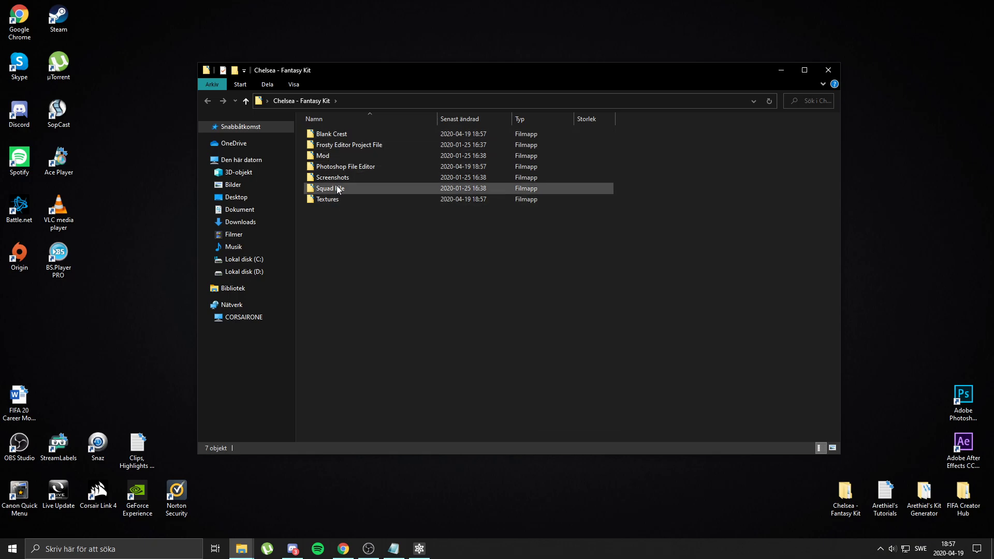
Examine the contents of the Photoshop File Editor, Frosty Editor Project File and Screenshots subfolders
double_click(335, 167)
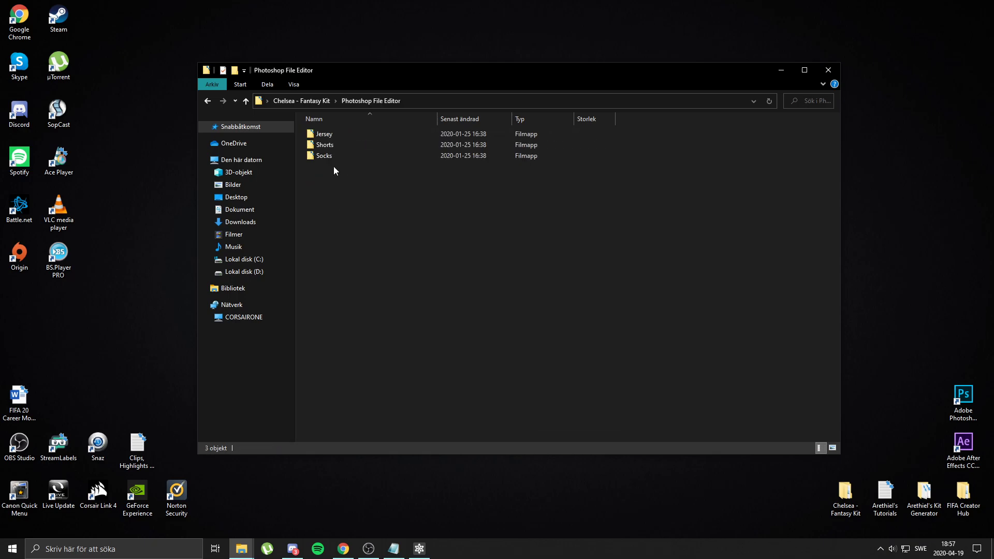
left_click(208, 101)
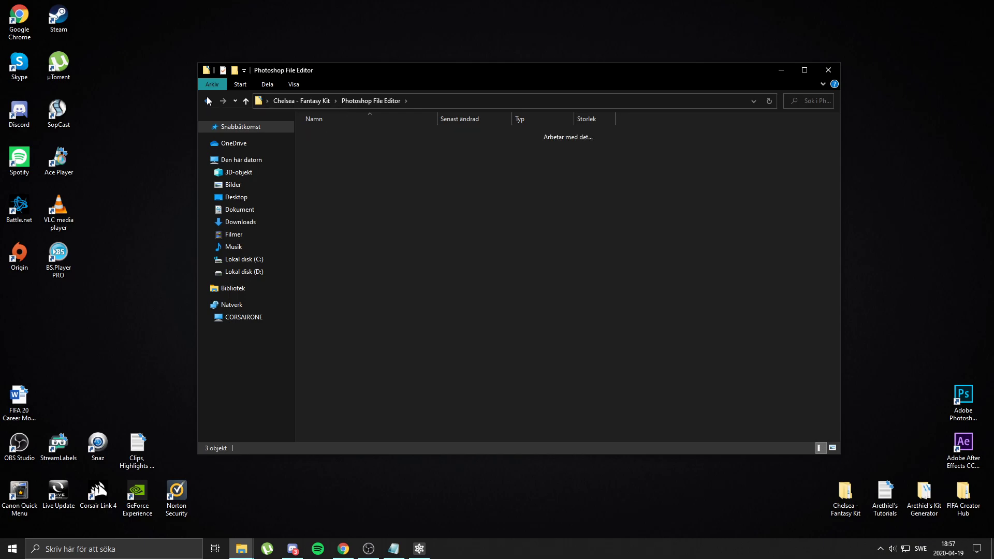
double_click(353, 143)
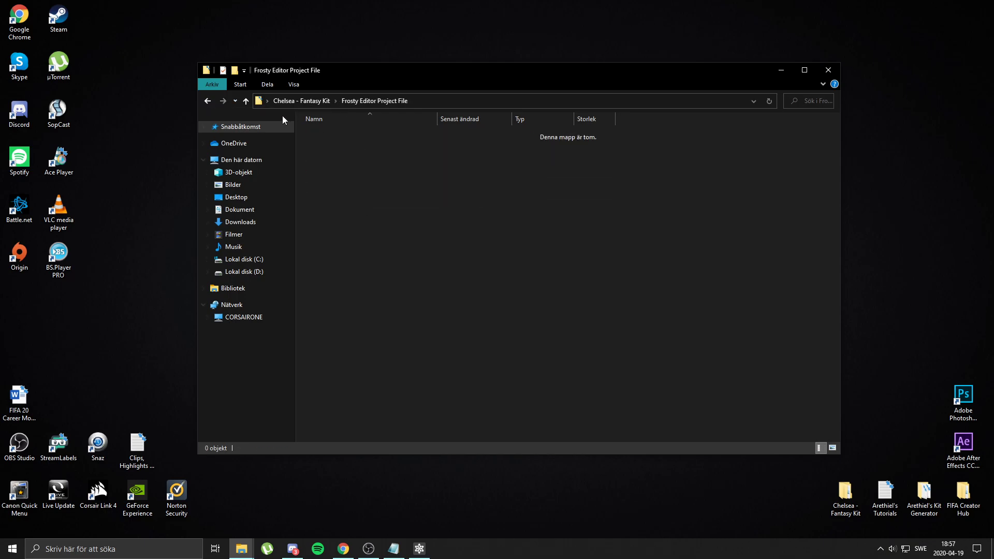
left_click(207, 103)
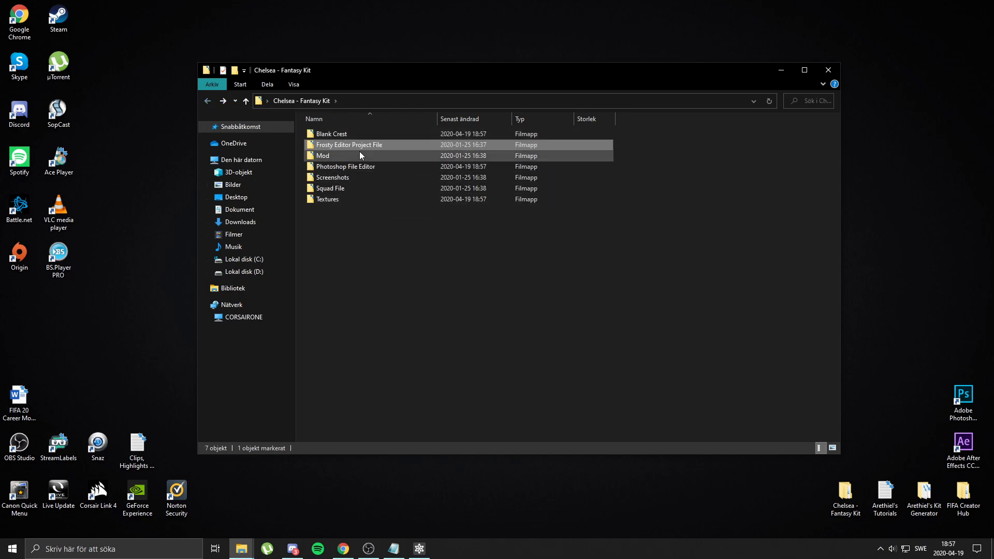
left_click(330, 157)
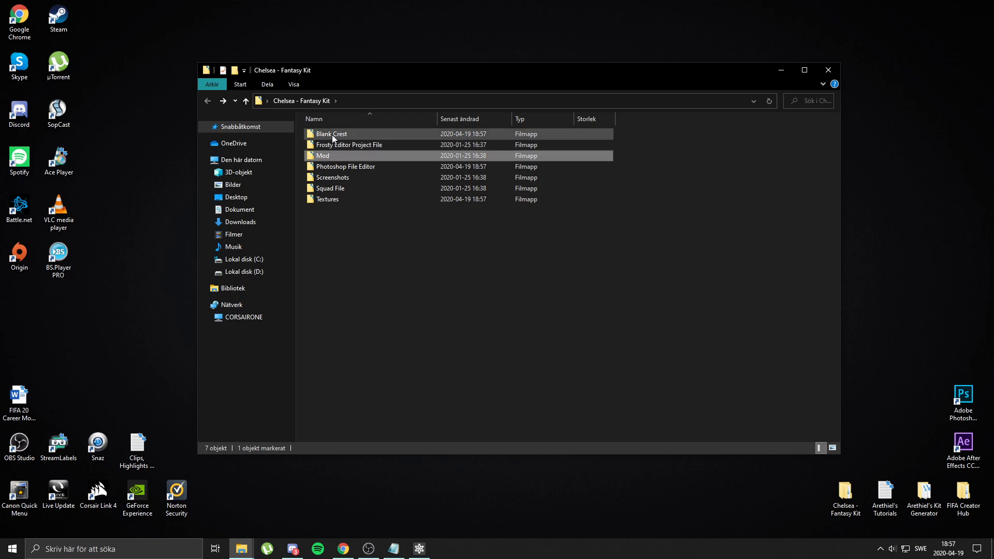
left_click(337, 190)
double_click(343, 173)
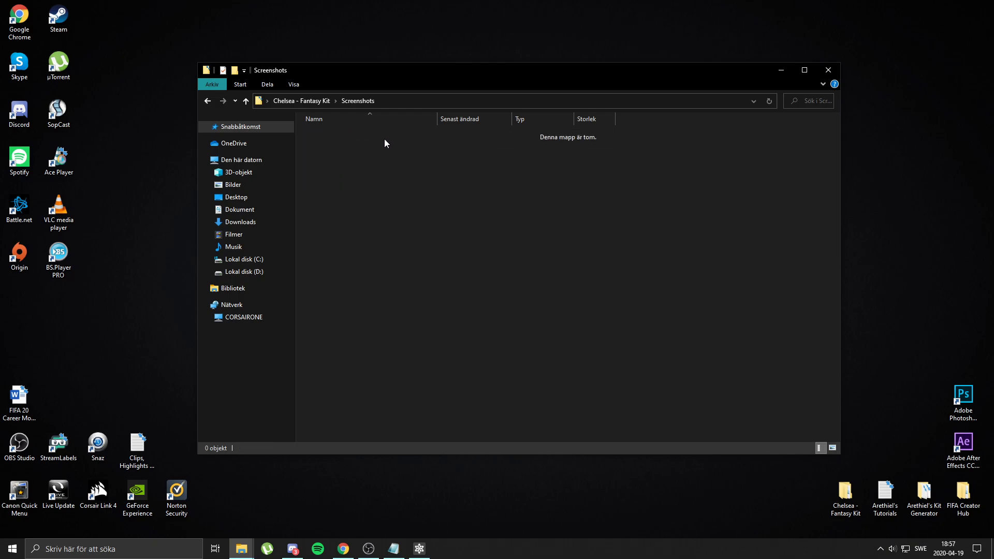
left_click(207, 102)
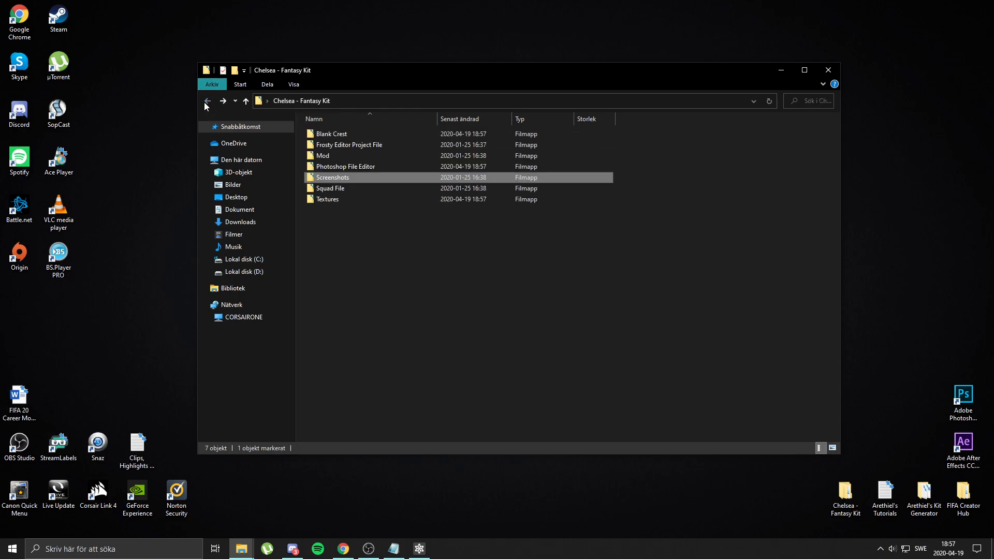
Delete the Away, GK, Home and Third folders inside Textures and close the kit folder window
double_click(335, 197)
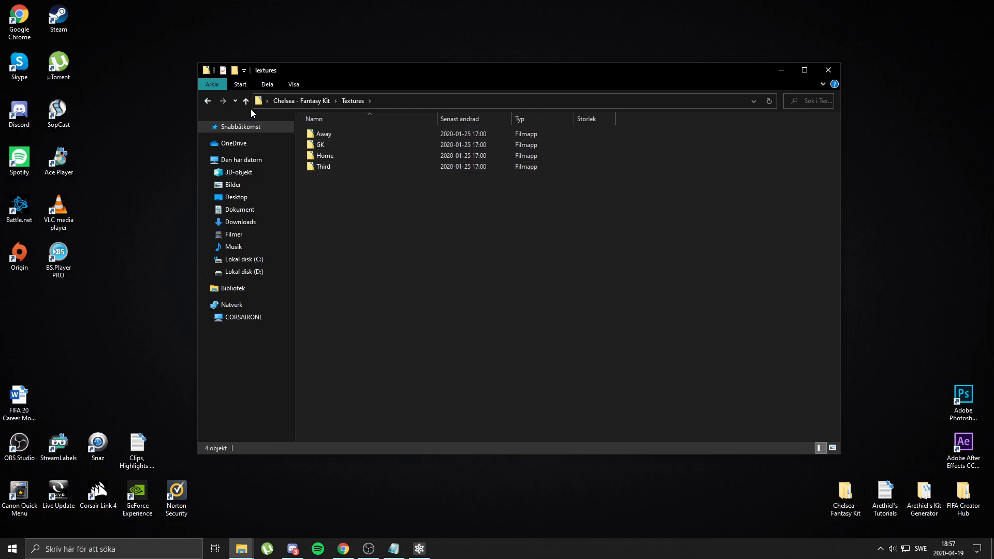
left_click(341, 138)
key("Delete")
left_click(341, 135)
key("Delete")
left_click(340, 136)
key("Delete")
left_click(329, 136)
key("Delete")
key("alt+Left")
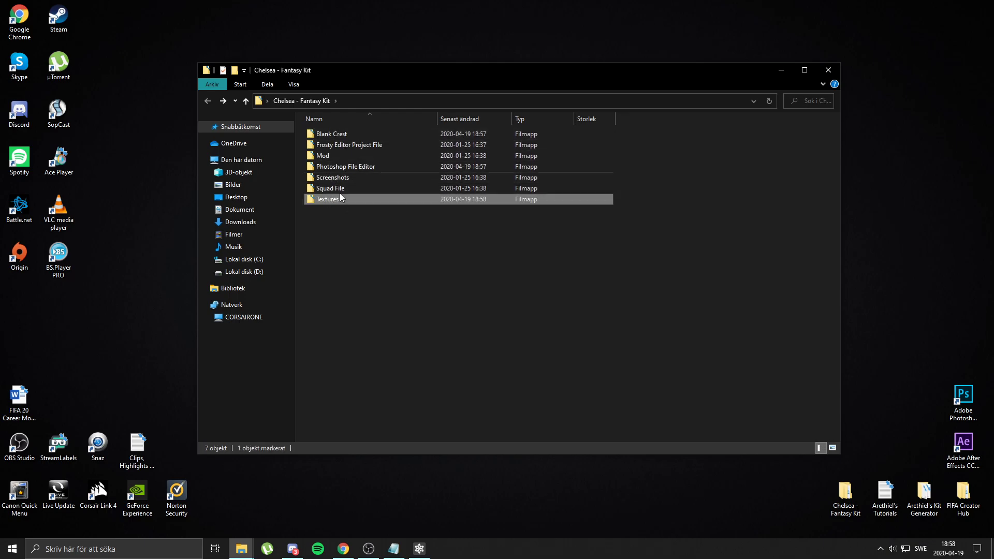
left_click(489, 314)
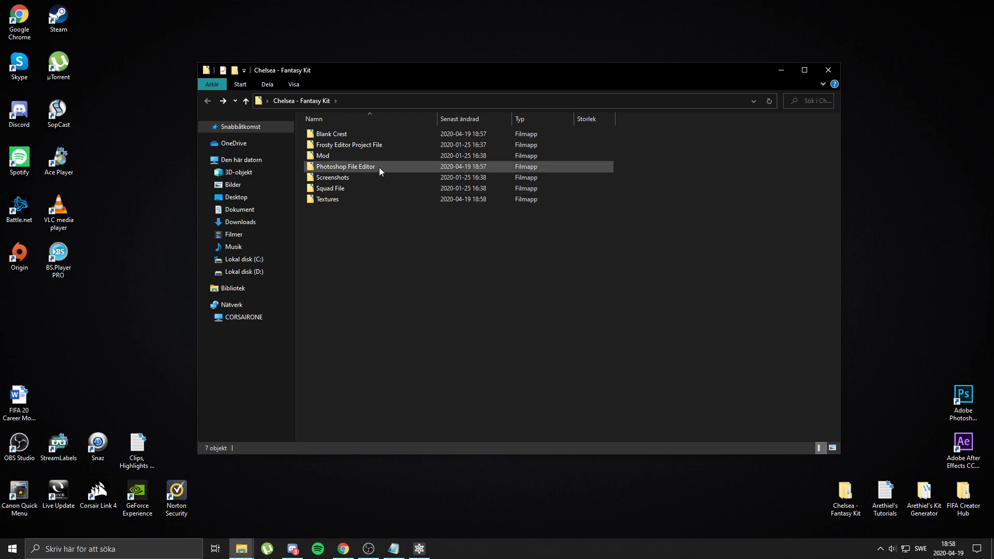
left_click(246, 101)
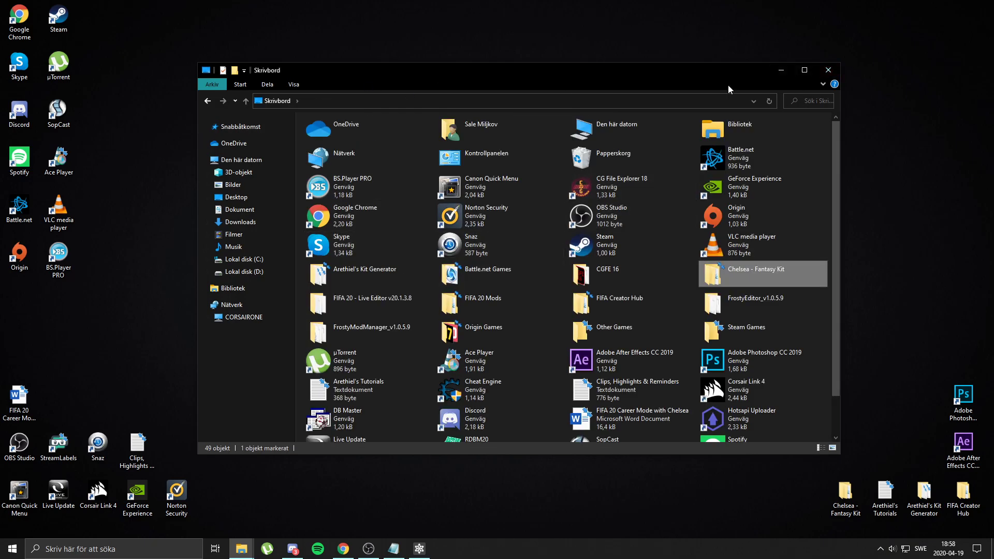
left_click(831, 71)
Copy Chelsea crest 5 from the kit generator's Addons > Crests > Chelsea Crests folder to the desktop, just above the Photoshop shortcut
double_click(926, 494)
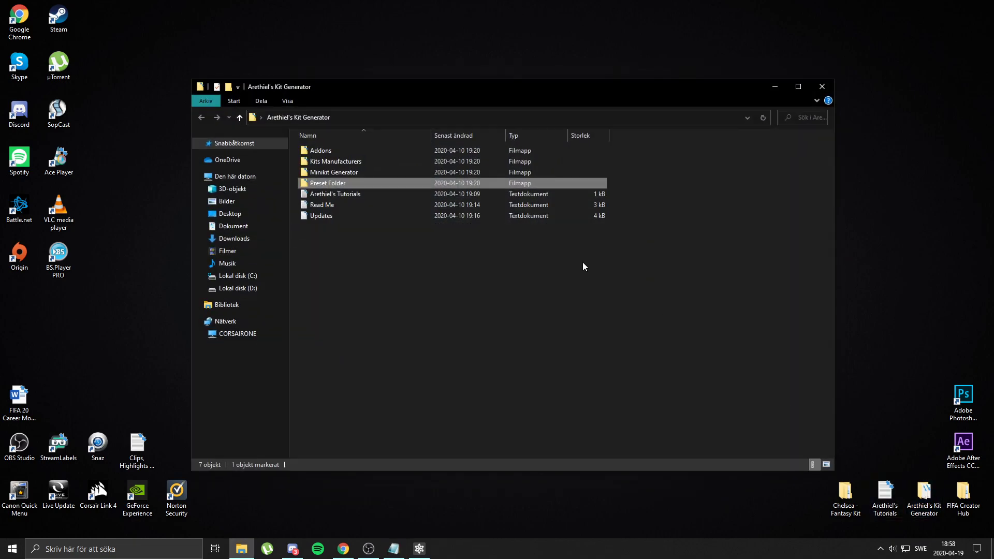
double_click(332, 151)
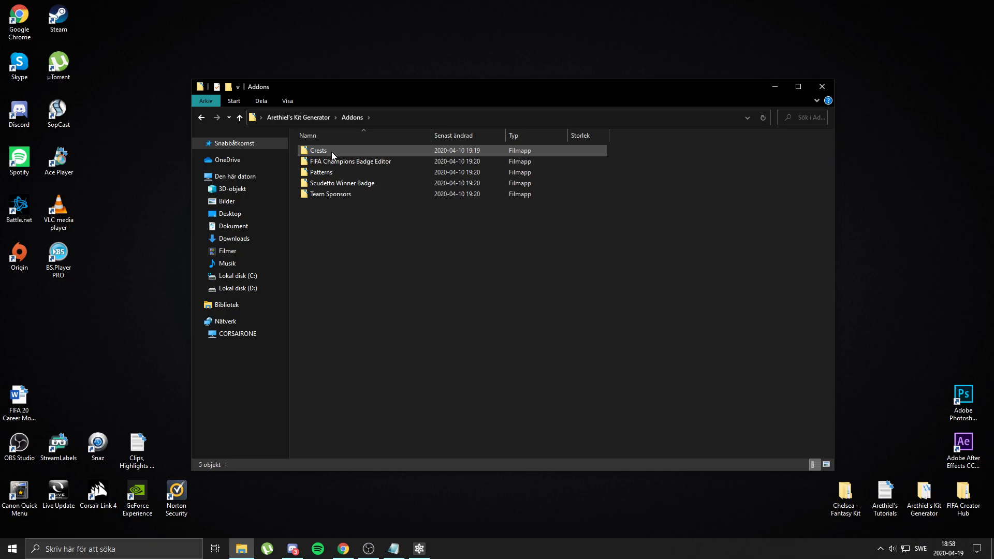
double_click(331, 151)
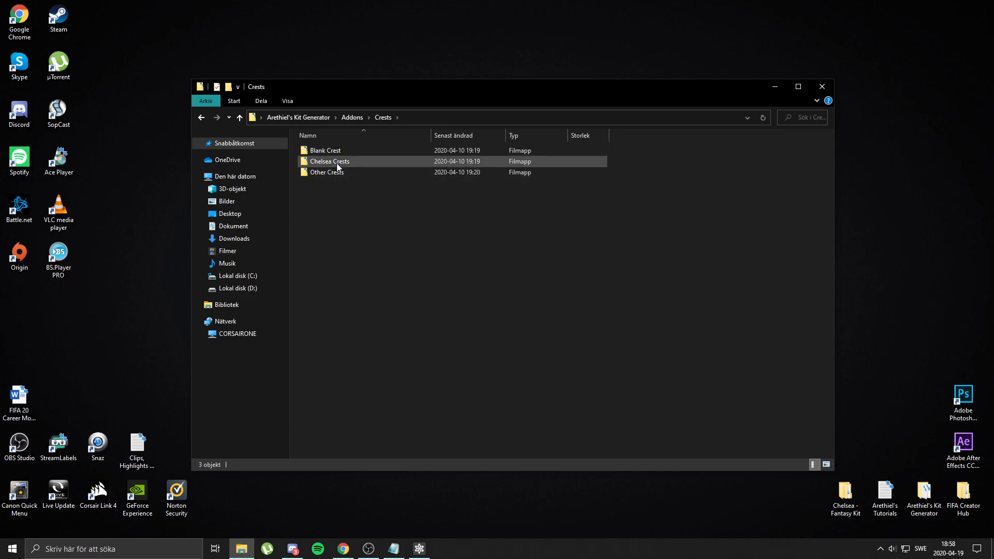
double_click(337, 163)
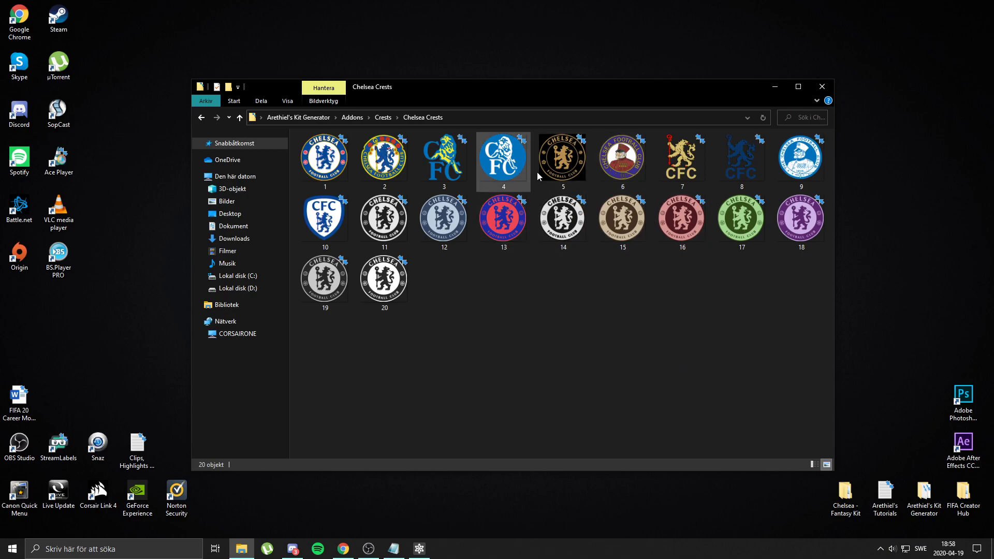
right_click(570, 161)
left_click(614, 440)
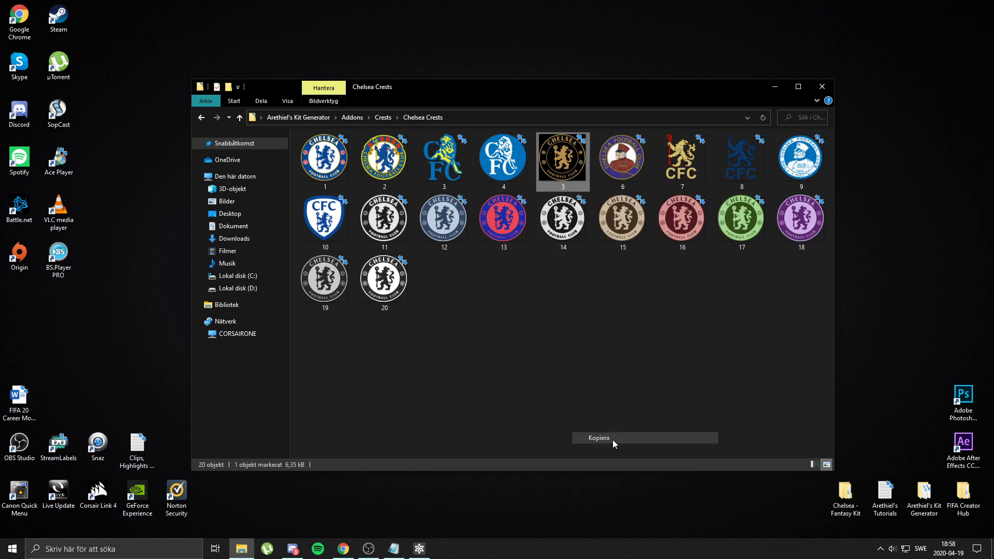
right_click(927, 337)
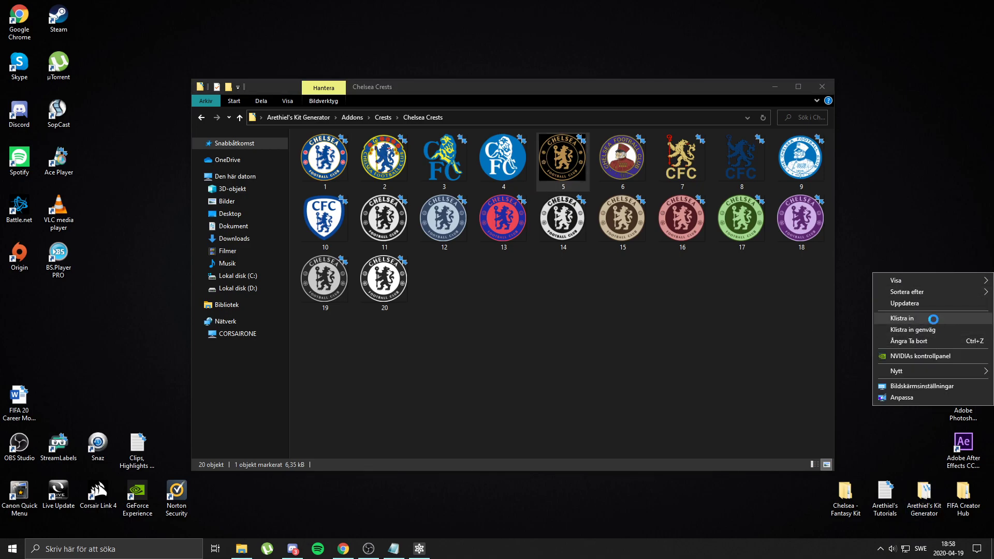
left_click(902, 318)
left_click_drag(927, 270, 966, 365)
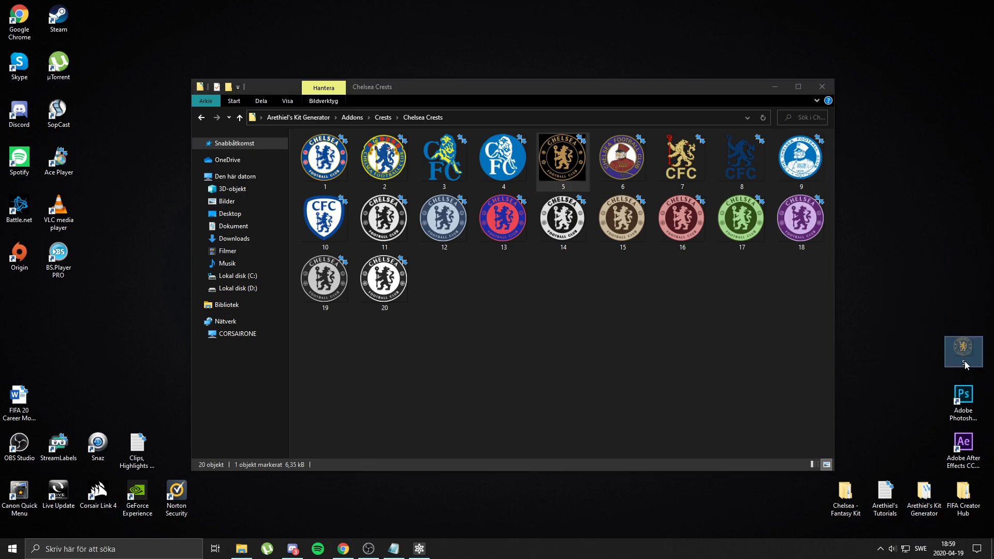
Copy the Yokohama Tyres logo from the Addons > Team Sponsors folder to the desktop, just above crest 5
left_click(567, 321)
key("BackSpace")
key("BackSpace")
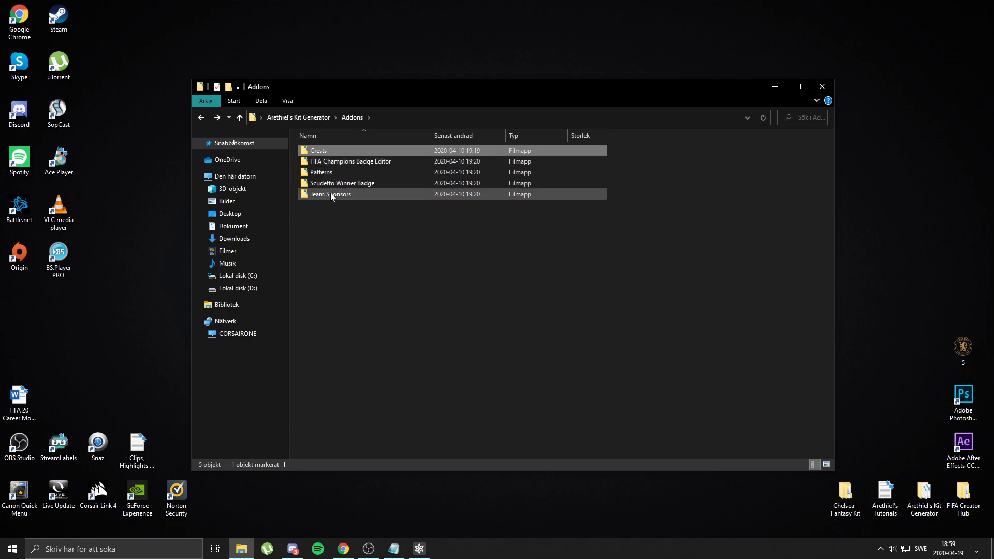
double_click(330, 192)
left_click(564, 355)
key("y")
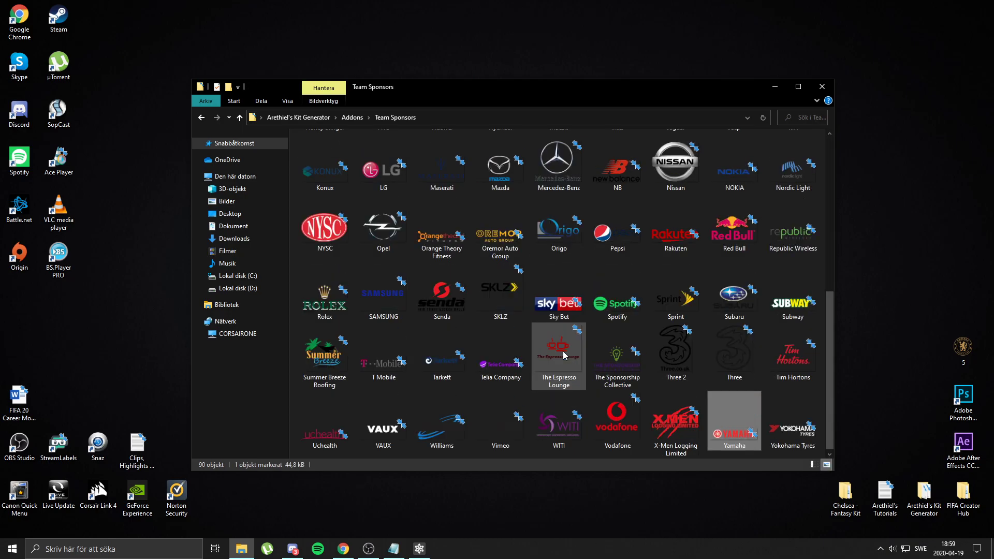
left_click(796, 434)
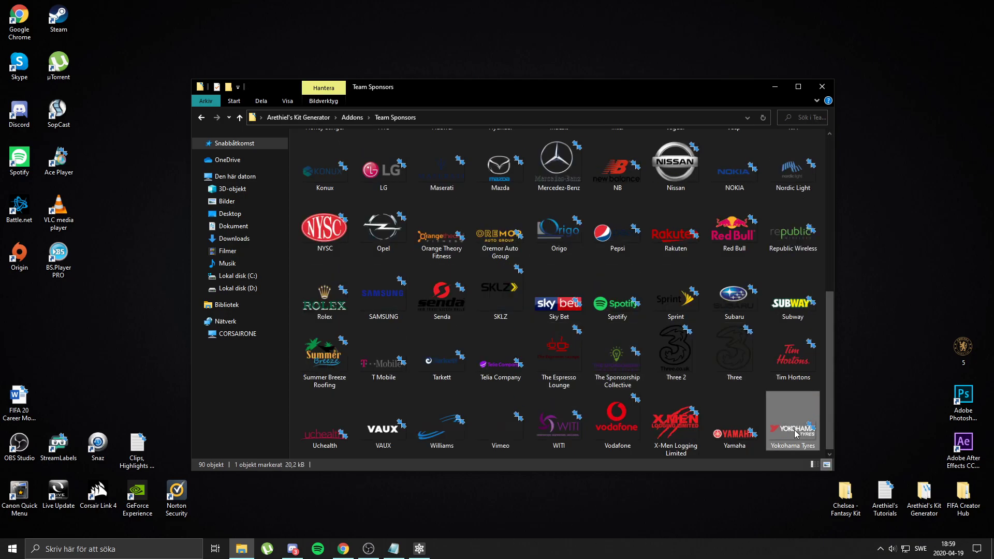
left_click_drag(797, 434, 963, 308)
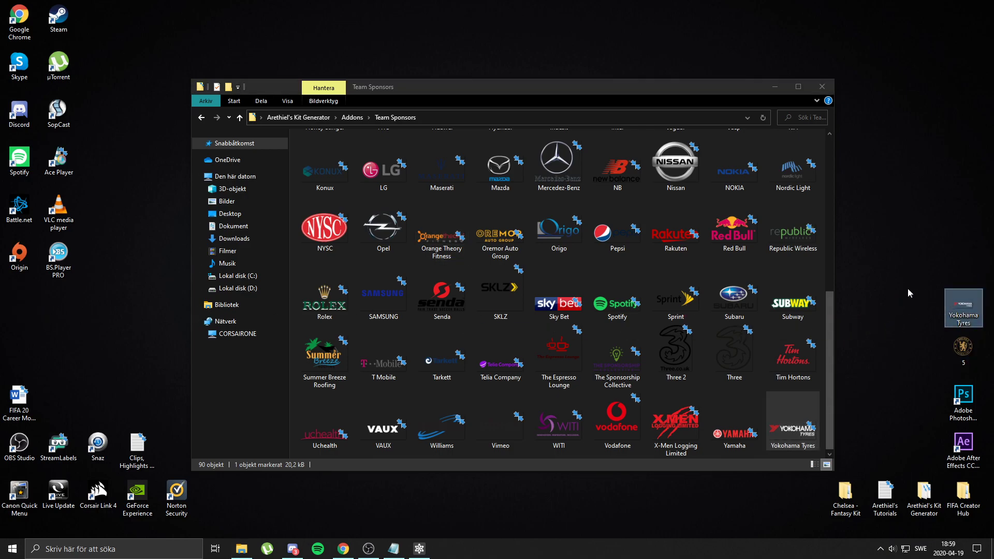
Return to the main Arethiel's Kit Generator folder and open the Kits Manufacturers folder
left_click(200, 118)
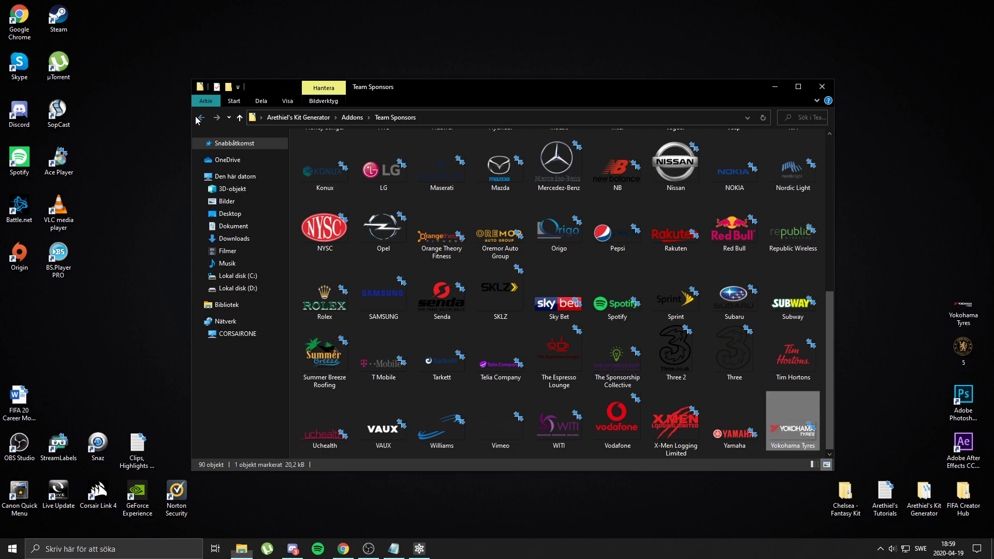
left_click(197, 119)
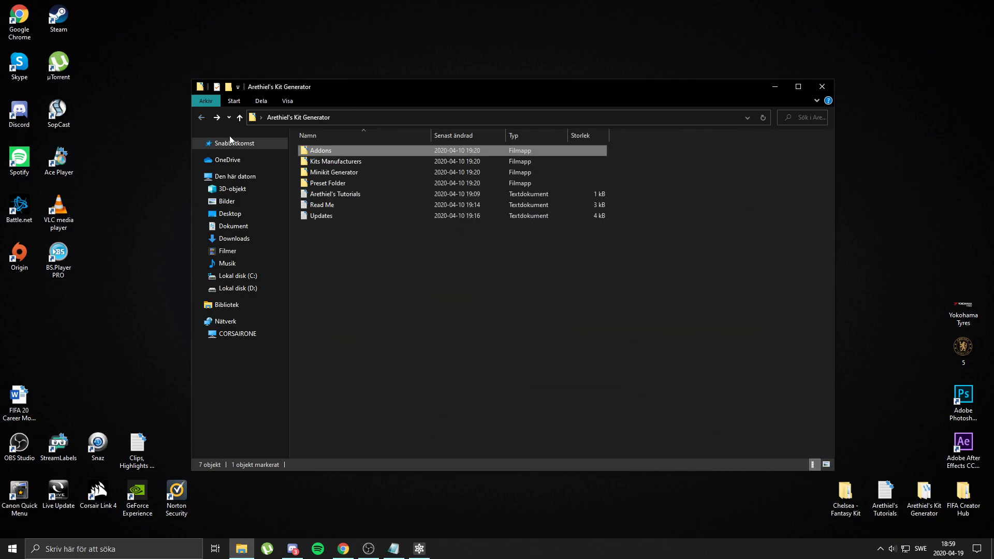
double_click(375, 162)
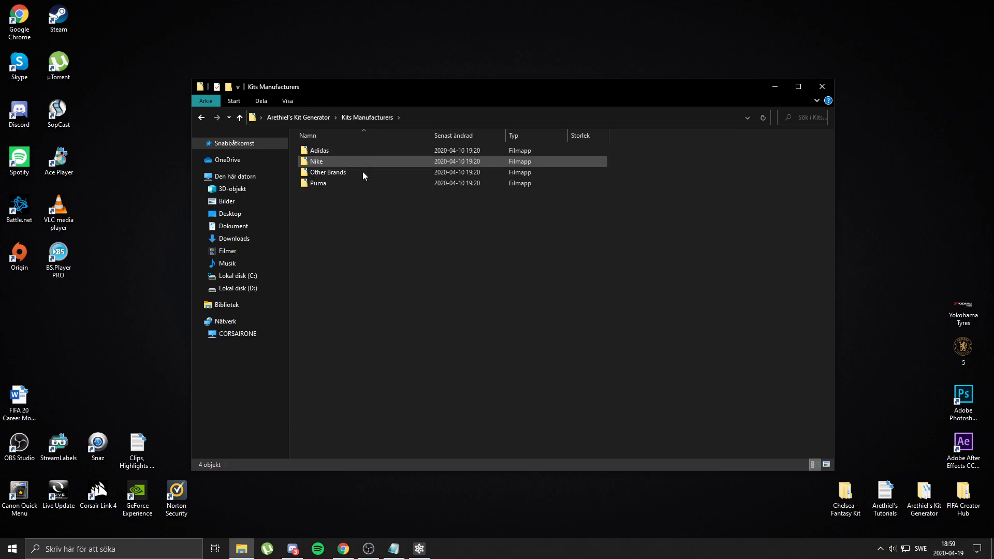
left_click(208, 120)
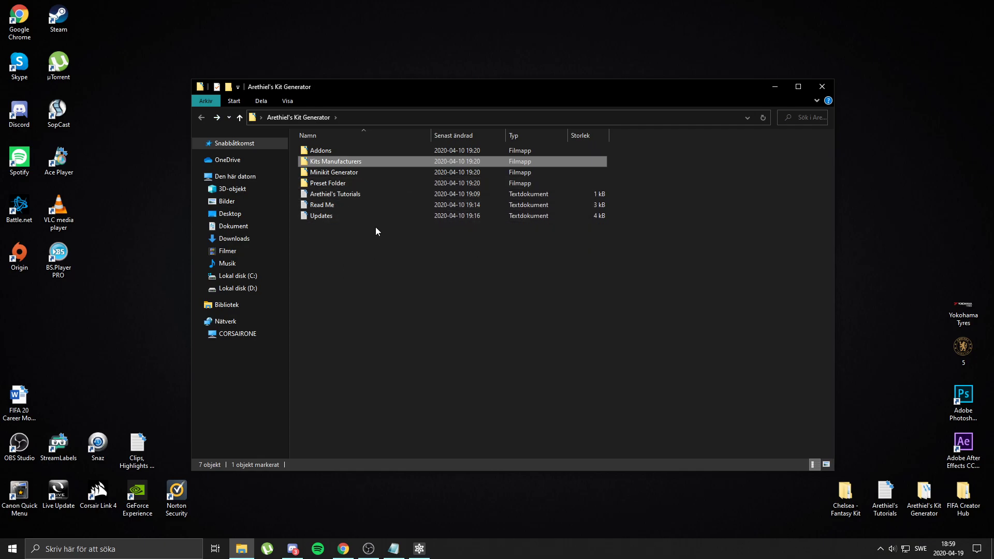
double_click(332, 160)
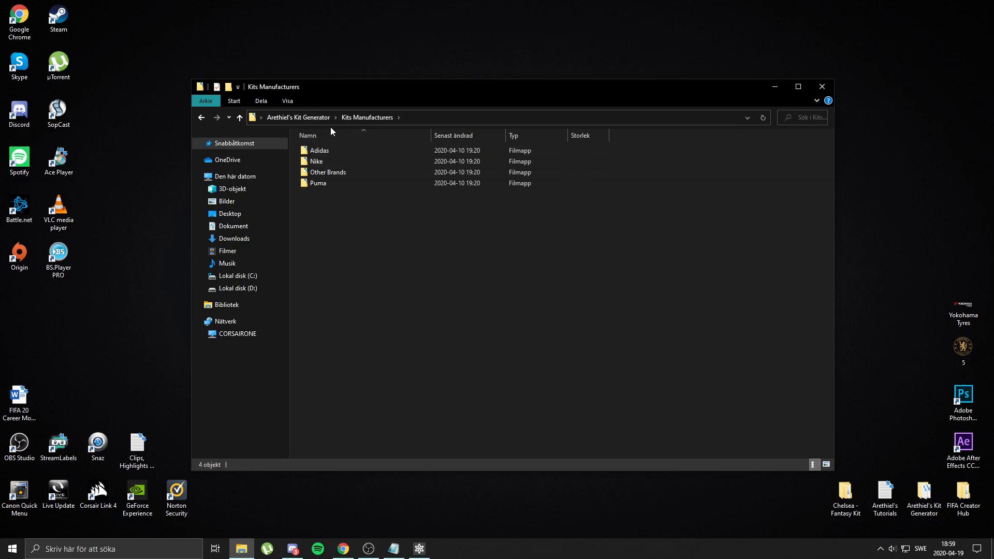
Open the Jersey, Shorts and Socks Generator files from the Nike folder in Photoshop and close the folder window
double_click(325, 160)
left_click_drag(318, 217, 511, 165)
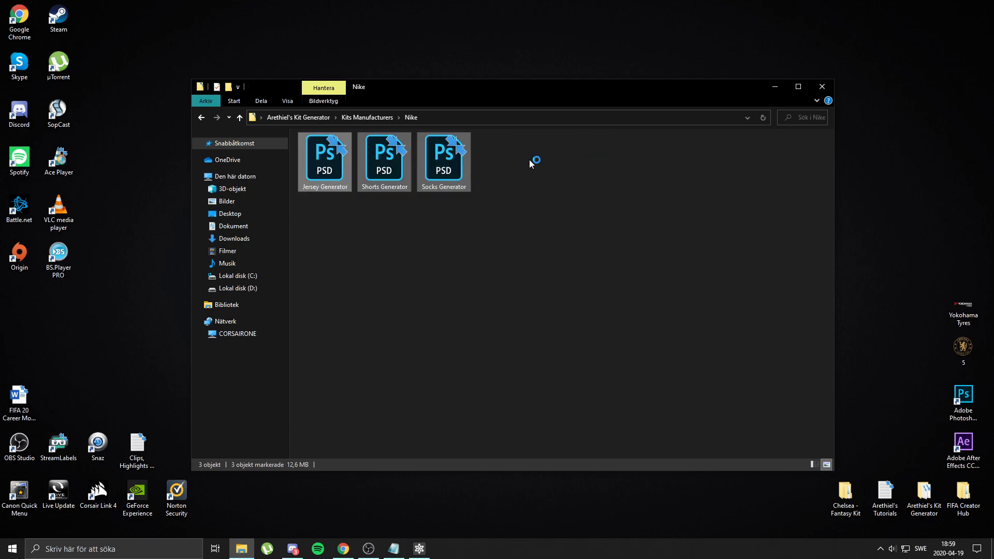
left_click(816, 90)
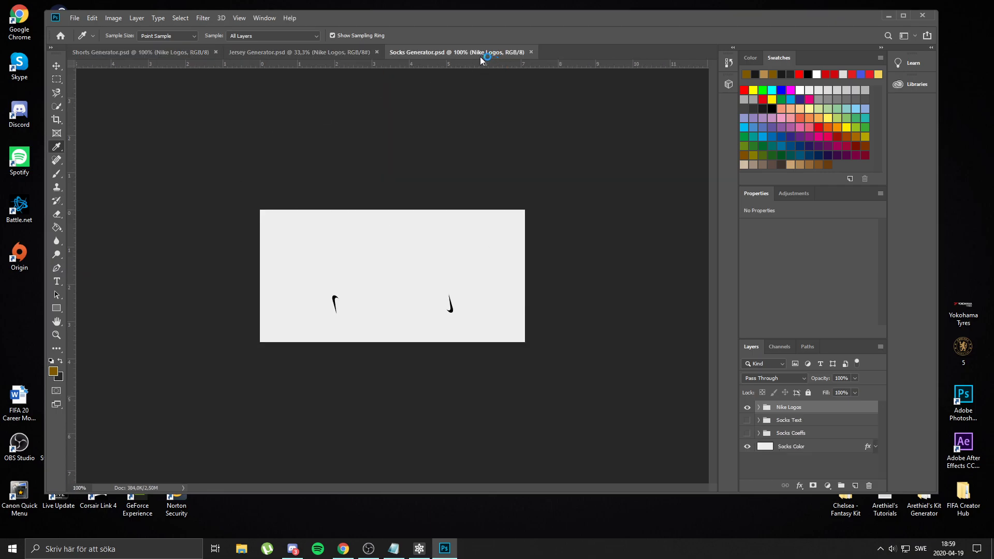
Put the jersey document first in the document order, view the shorts and socks templates, and return to the jersey with the Move tool
left_click_drag(268, 50, 91, 56)
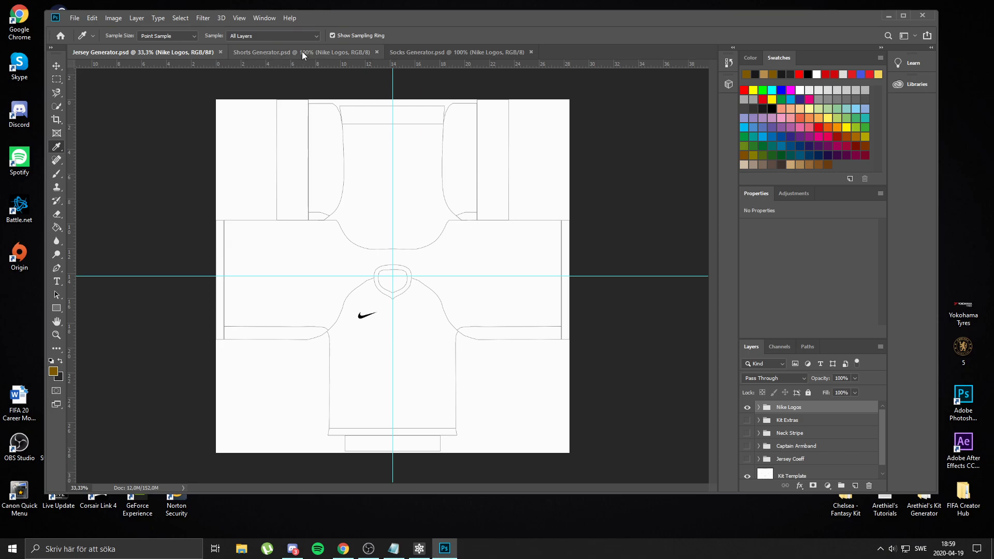
left_click(303, 54)
left_click(391, 54)
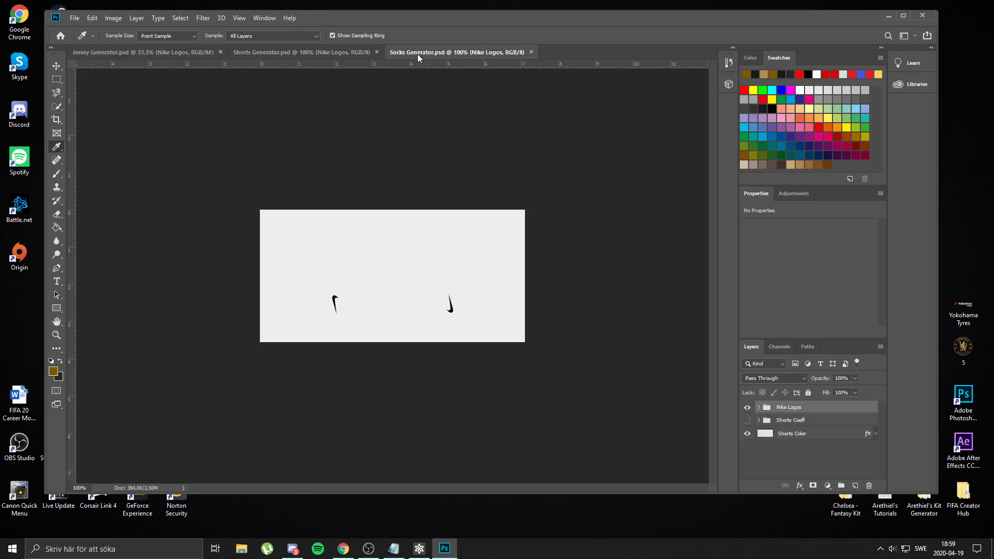
left_click(104, 53)
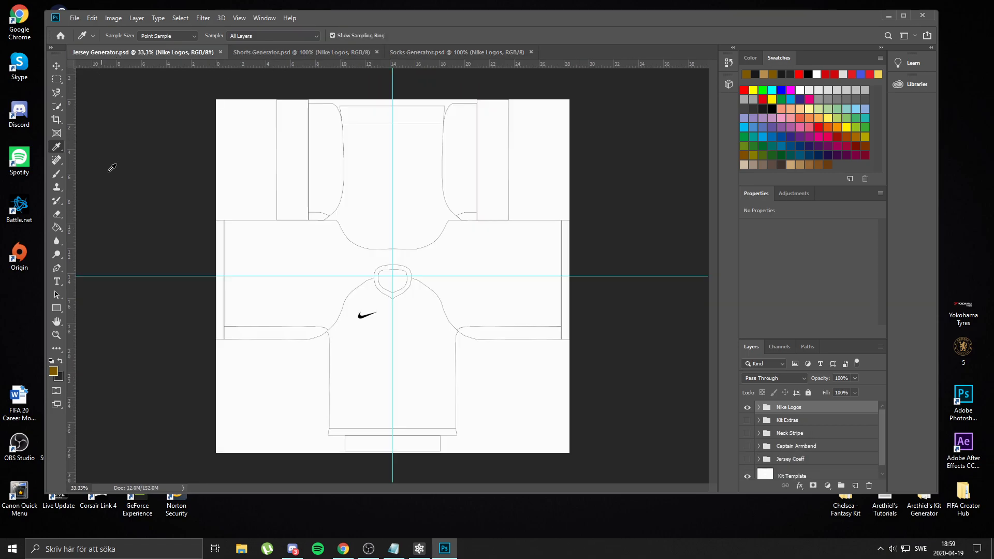
key("v")
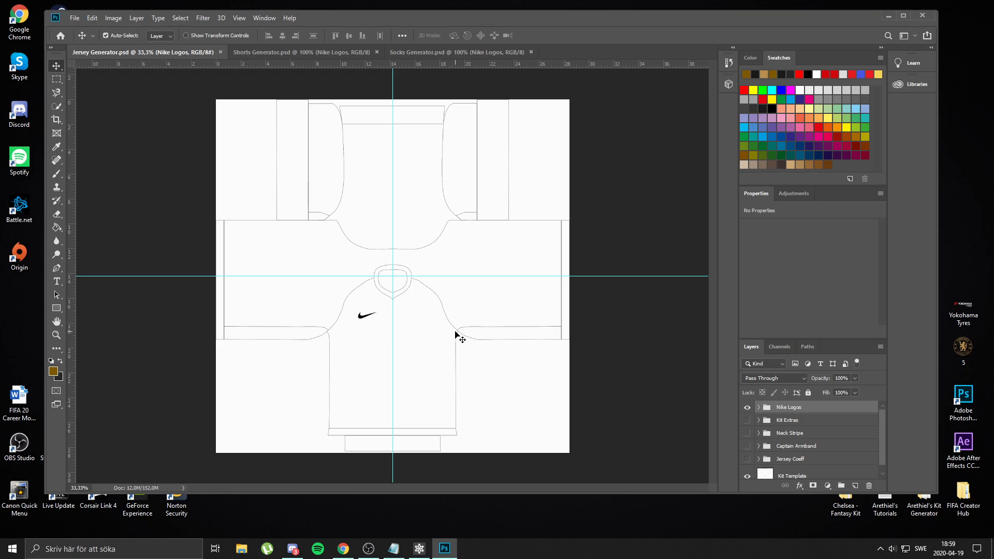
Switch to Frosty Editor, search for "chelsea" and open the away_1_0 folder under Content > Character > Kit > kit_0 > chelsea_5
key("alt+Tab")
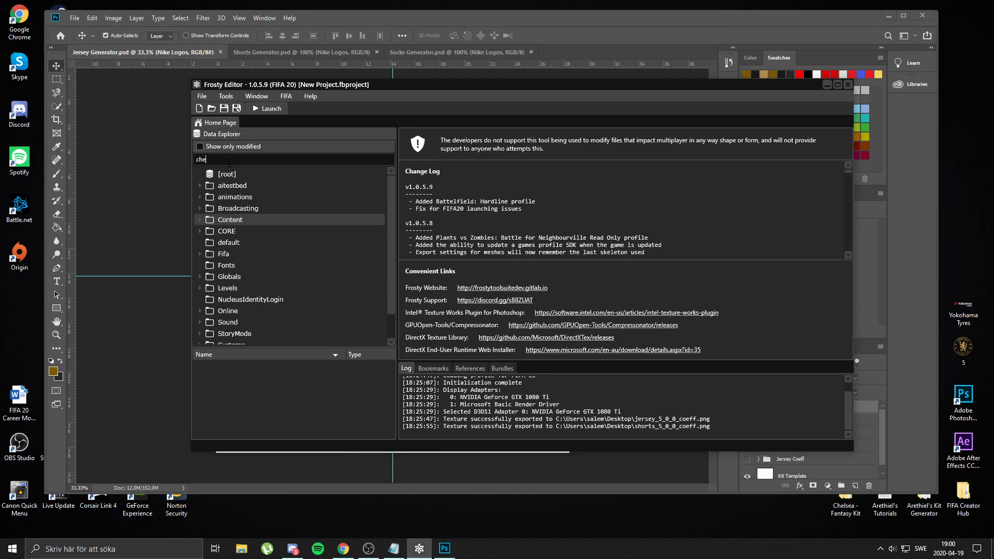
key("Return")
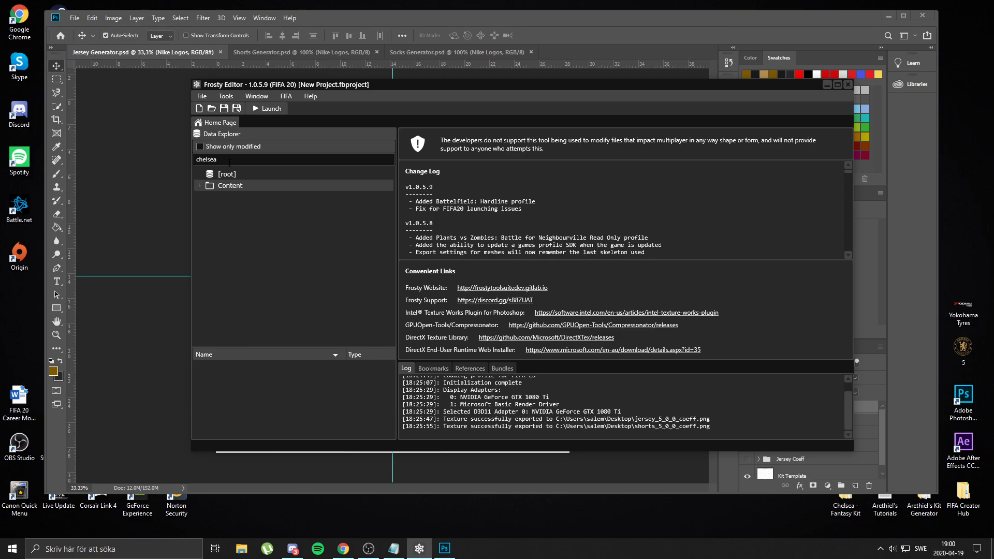
double_click(250, 187)
double_click(254, 199)
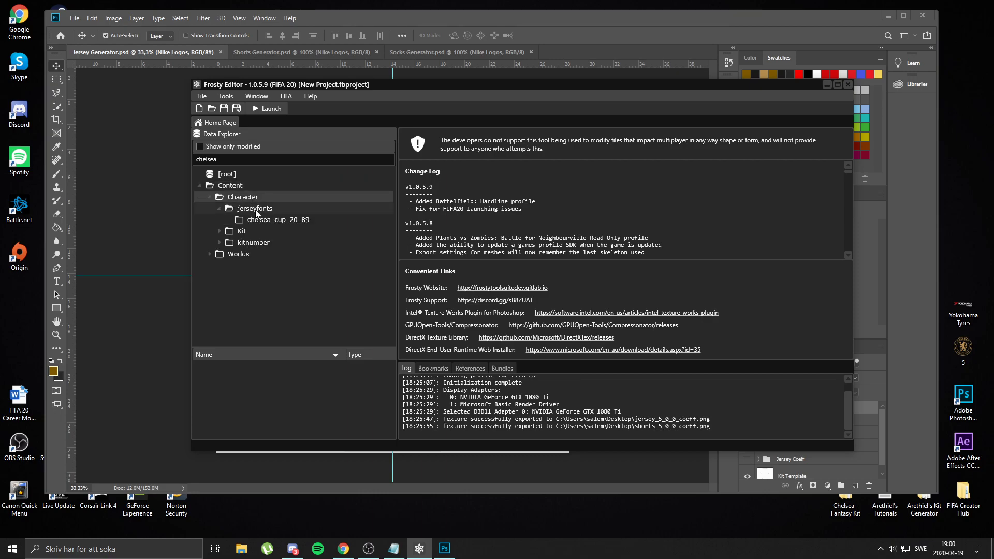
left_click(258, 220)
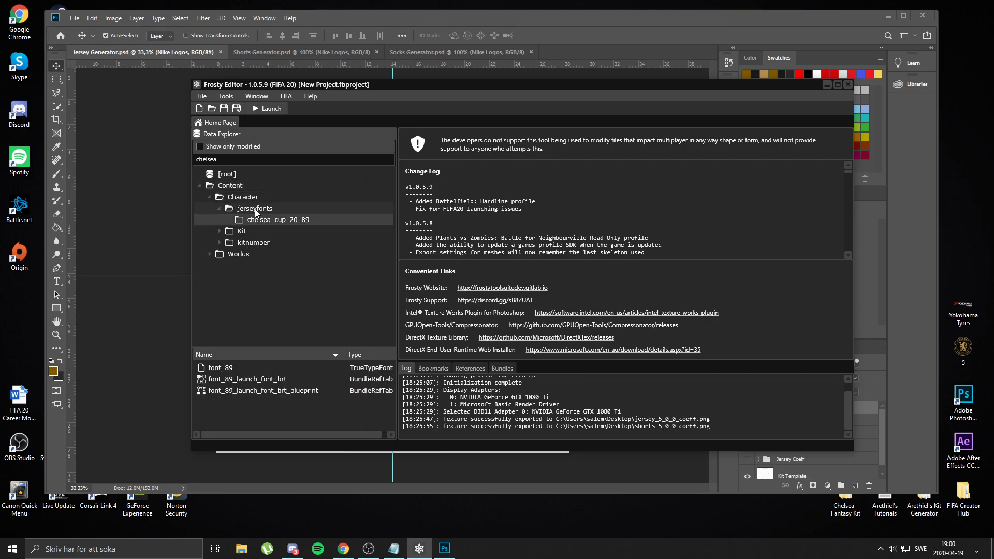
double_click(252, 233)
double_click(255, 244)
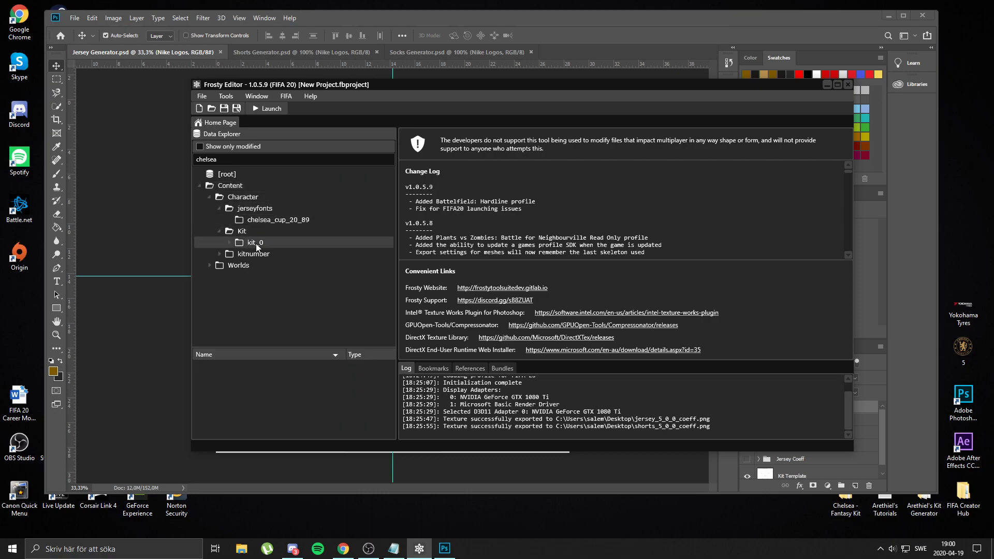
double_click(270, 256)
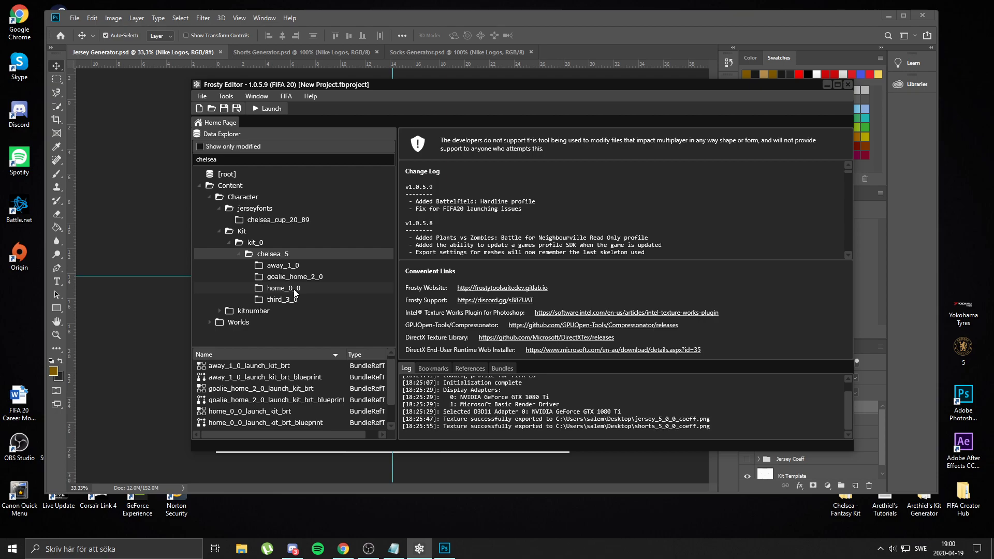
left_click(296, 267)
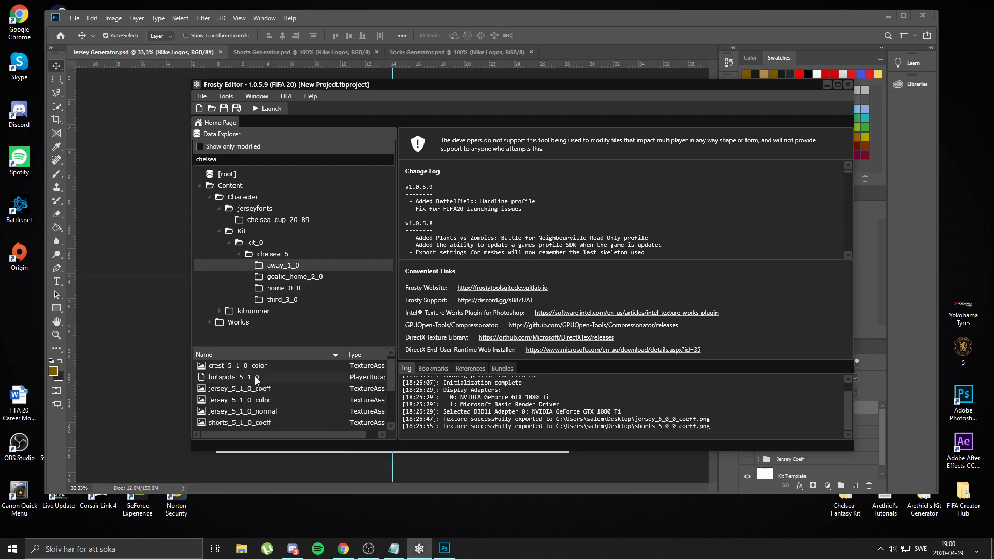
Export the jersey_5_1_0_coeff texture to the desktop as a PNG
double_click(269, 390)
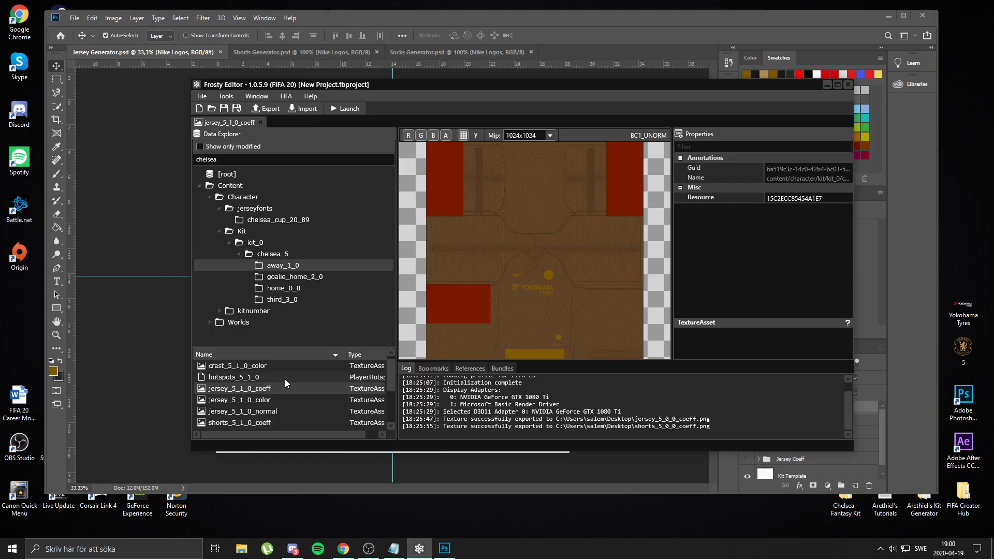
left_click(267, 109)
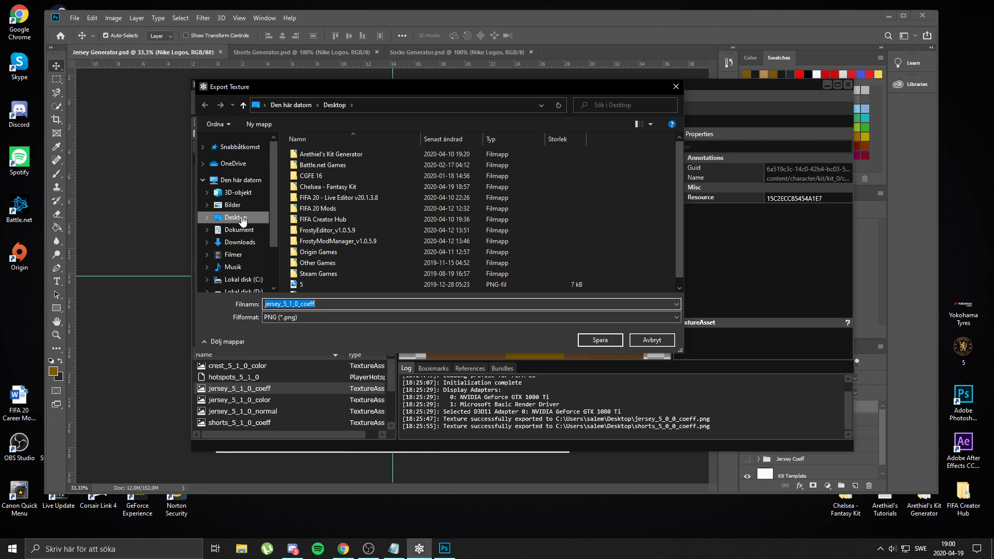
left_click(600, 340)
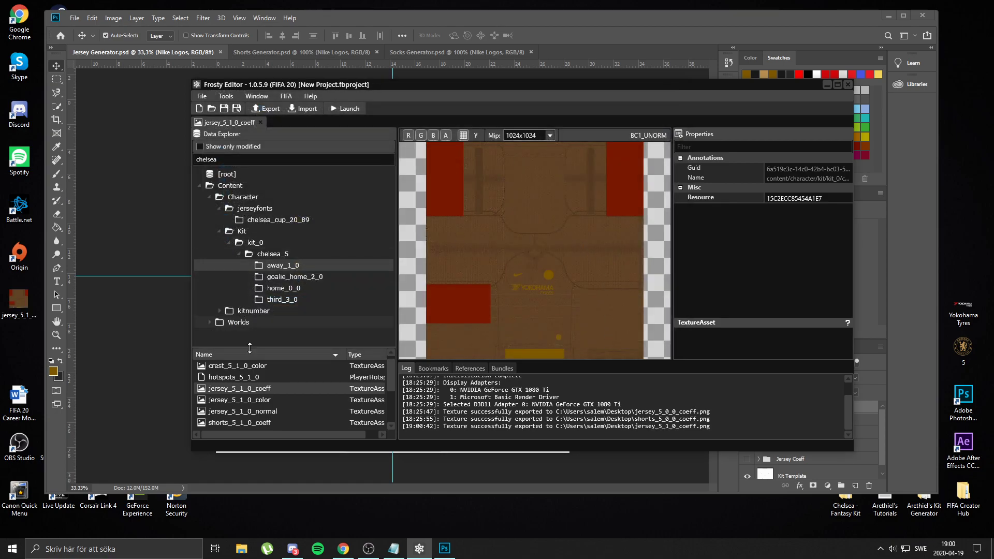
Export the shorts_5_1_0_coeff texture to the desktop and minimize Frosty Editor
double_click(269, 424)
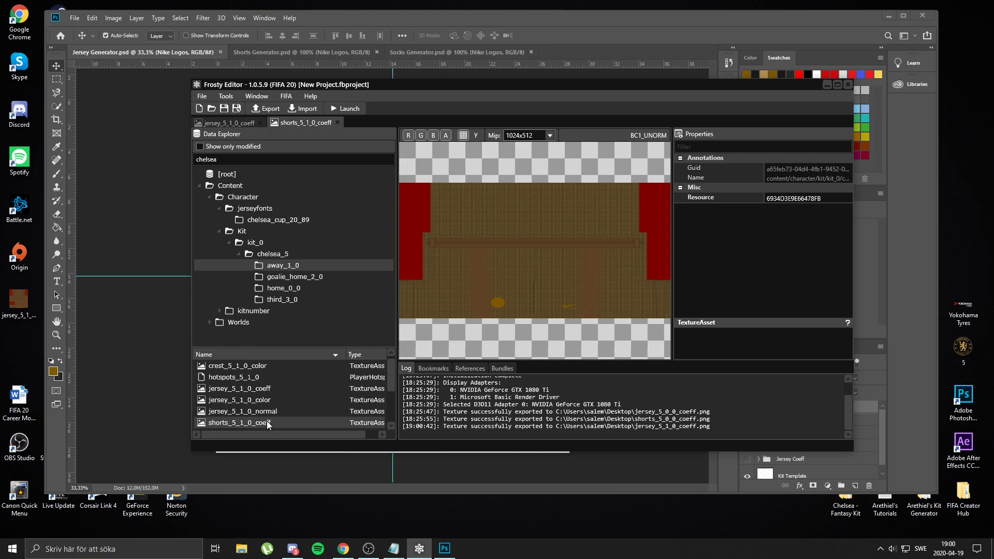
left_click(265, 108)
left_click(601, 340)
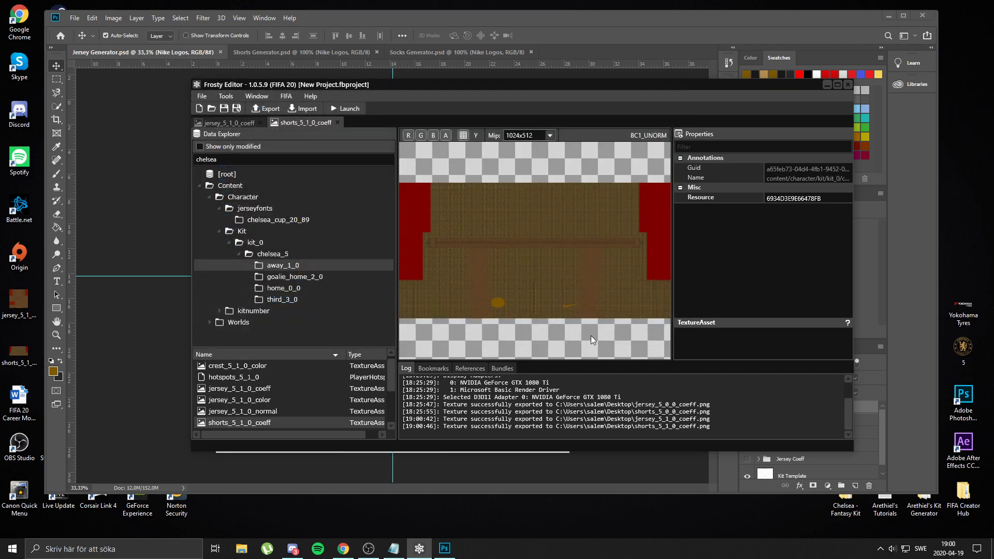
left_click(827, 85)
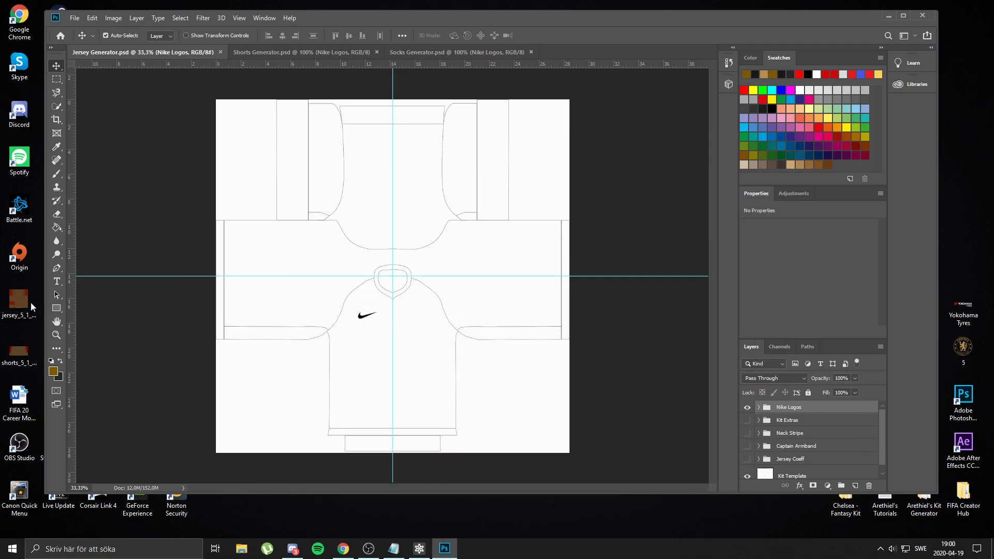
Place the exported jersey_5_1_0_coeff image in the jersey document and scale it to about 200% so it covers the whole template
left_click(20, 304)
left_click_drag(447, 16, 446, 16)
left_click(11, 304)
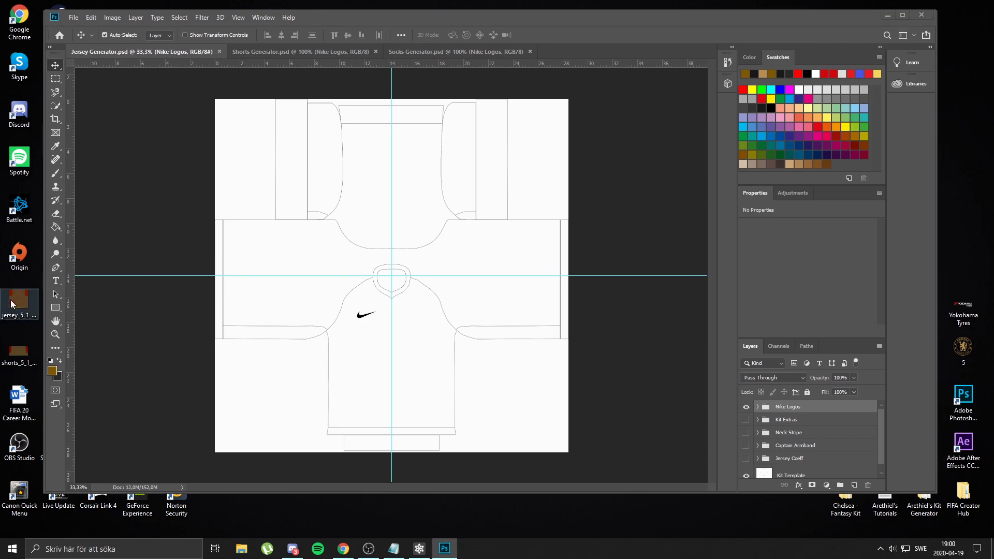
left_click_drag(14, 304, 366, 249)
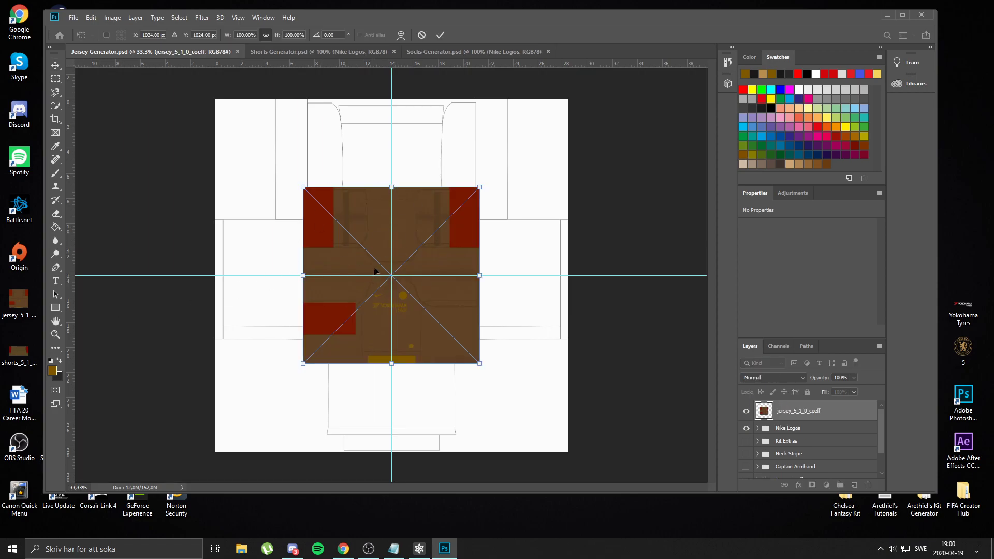
left_click_drag(371, 217, 282, 129)
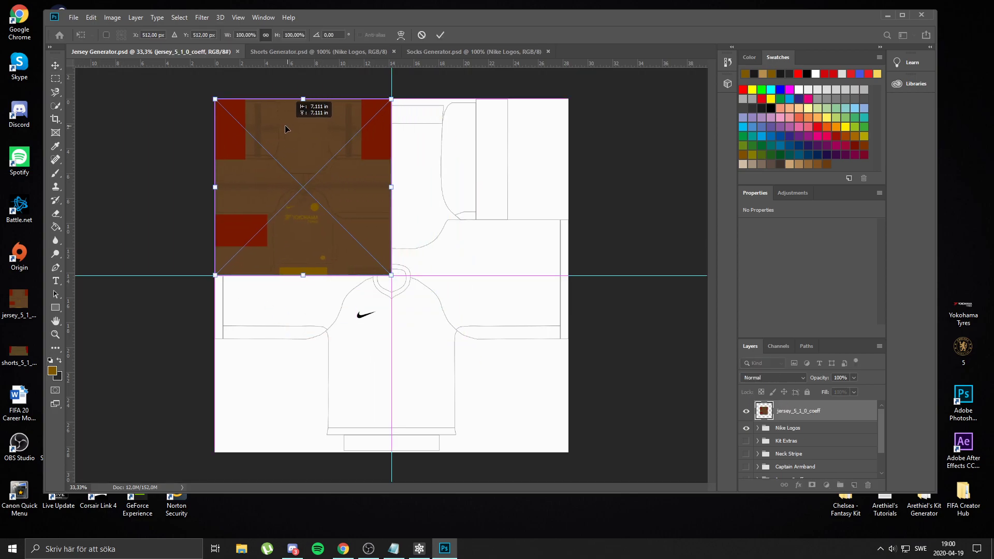
left_click_drag(389, 277, 569, 451)
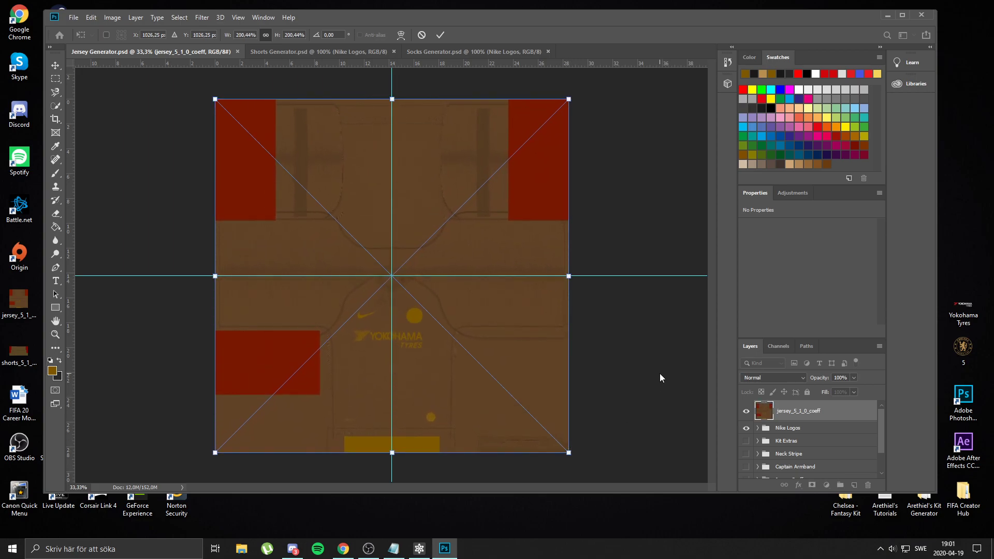
key("Return")
Place the Chelsea crest image 5 from the desktop into the jersey document at its original size
scroll(357, 386, "up", 2)
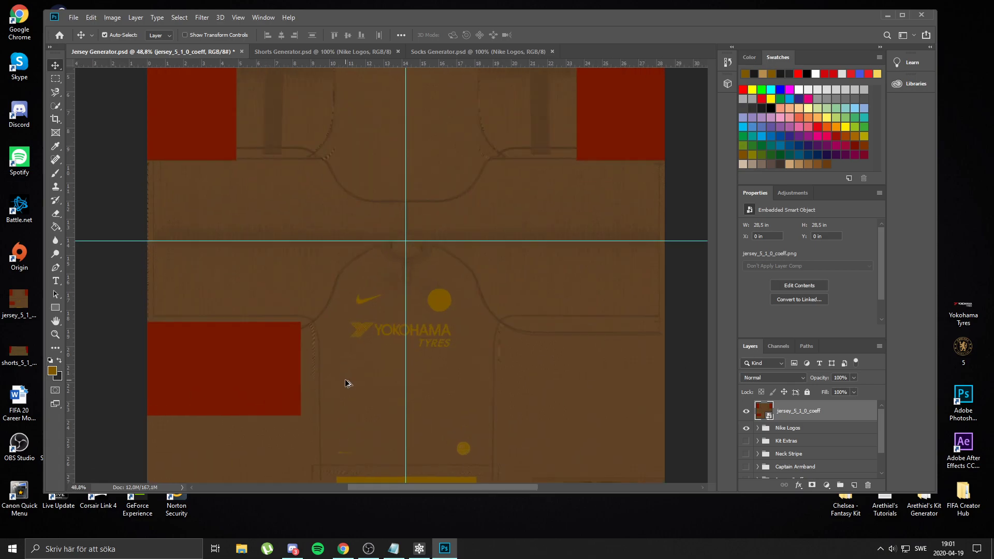
scroll(329, 329, "up", 1)
scroll(329, 329, "down", 2)
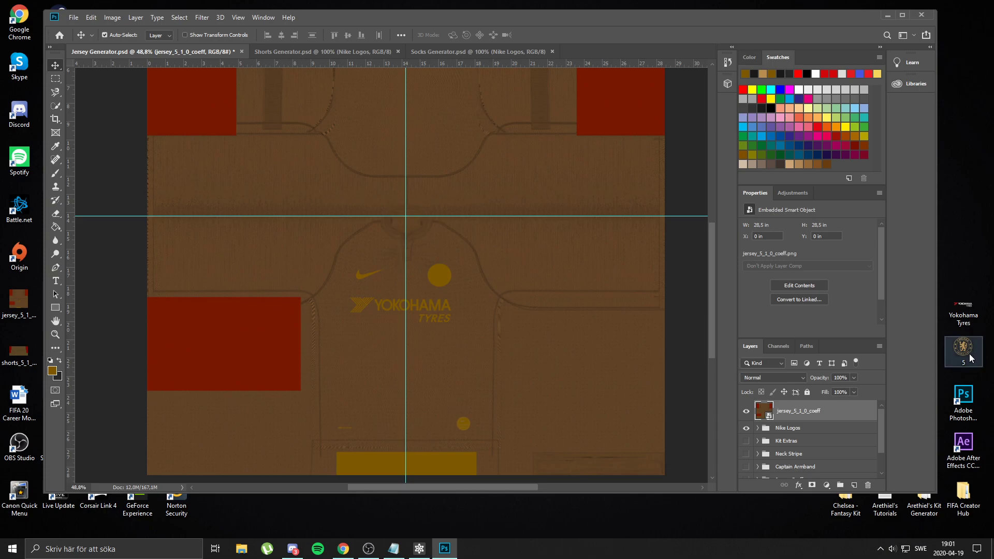
left_click_drag(963, 347, 443, 273)
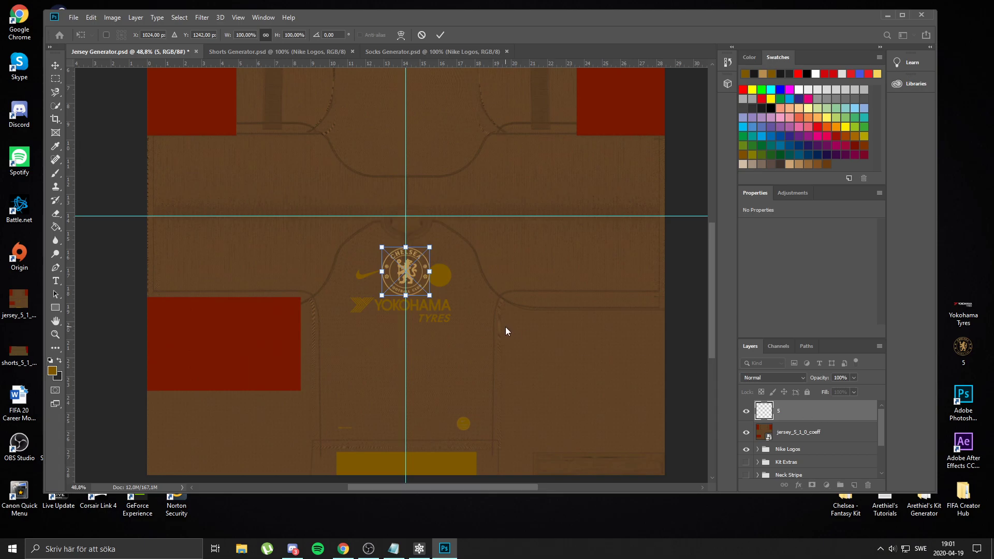
key("Return")
Rename the crest layer to Logo and convert it to a smart object
double_click(780, 413)
key("Return")
right_click(781, 412)
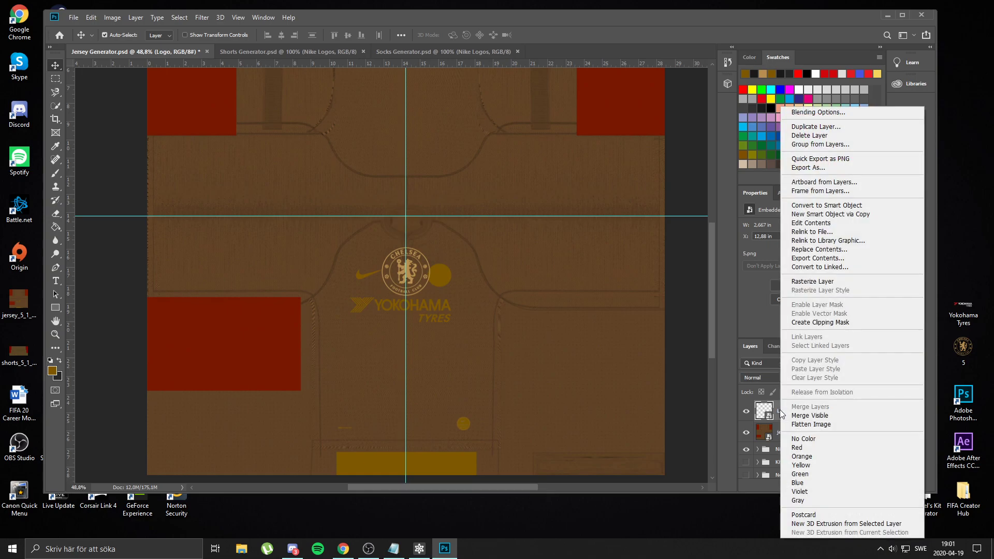
left_click(844, 208)
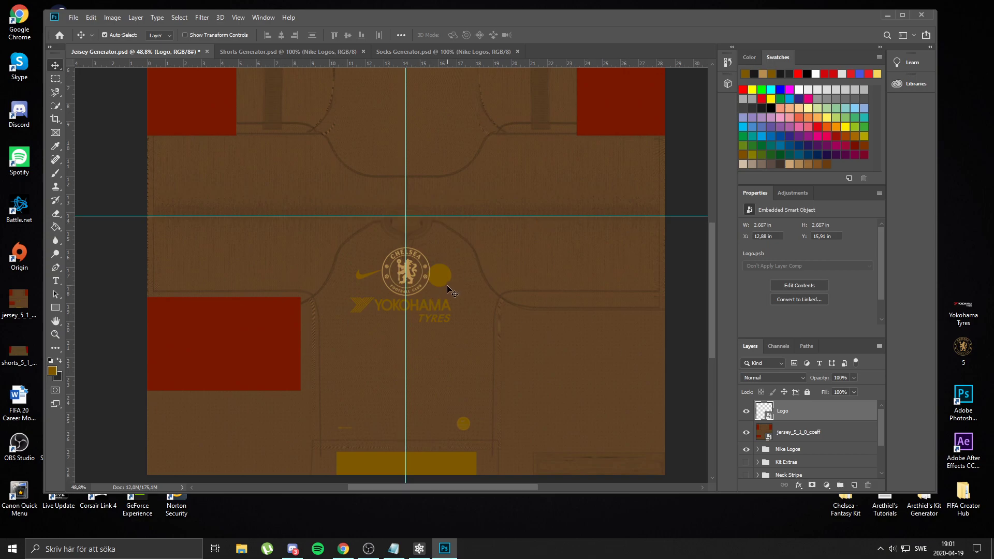
Scale the Logo layer to about 48% and align it over the round crest mark on the jersey's chest
scroll(300, 282, "up", 4)
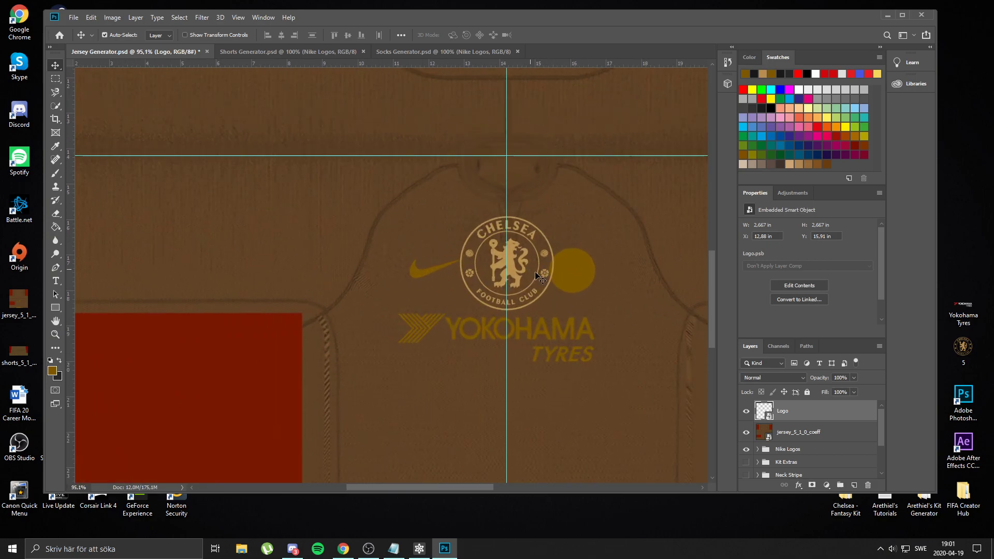
key("ctrl+t")
left_click_drag(555, 217, 575, 267)
scroll(596, 299, "up", 5)
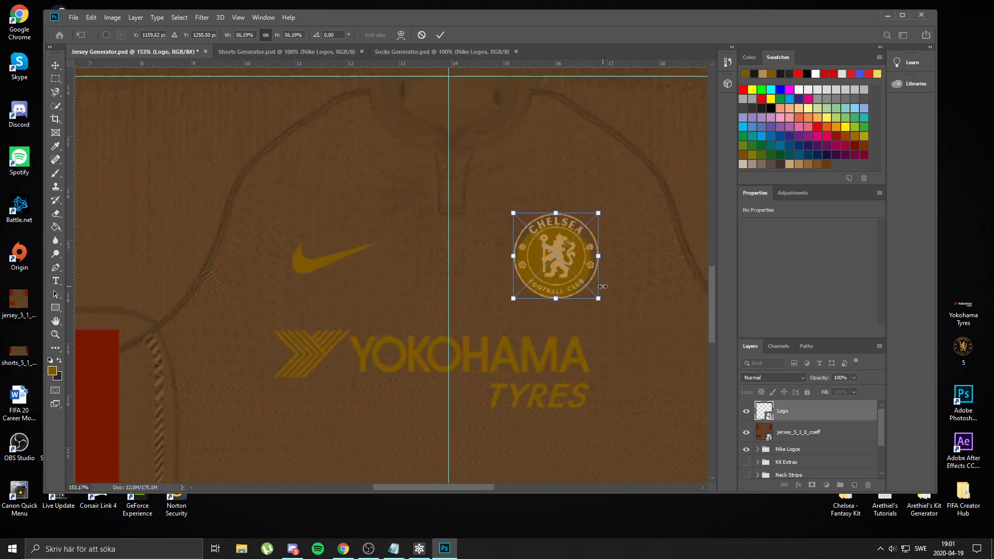
left_click_drag(597, 299, 574, 277)
left_click_drag(536, 237, 543, 249)
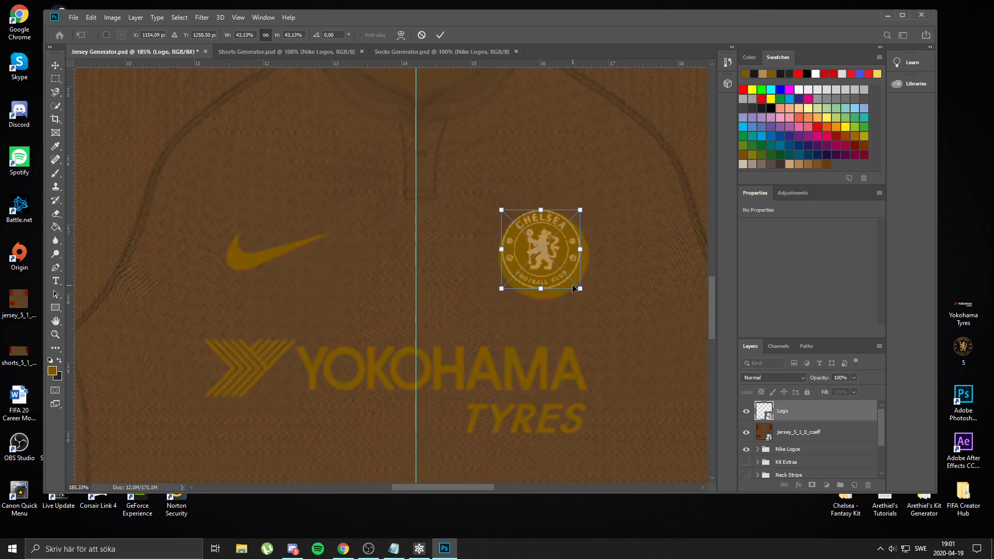
left_click_drag(582, 289, 589, 297)
key("Left")
key("Left")
key("Down")
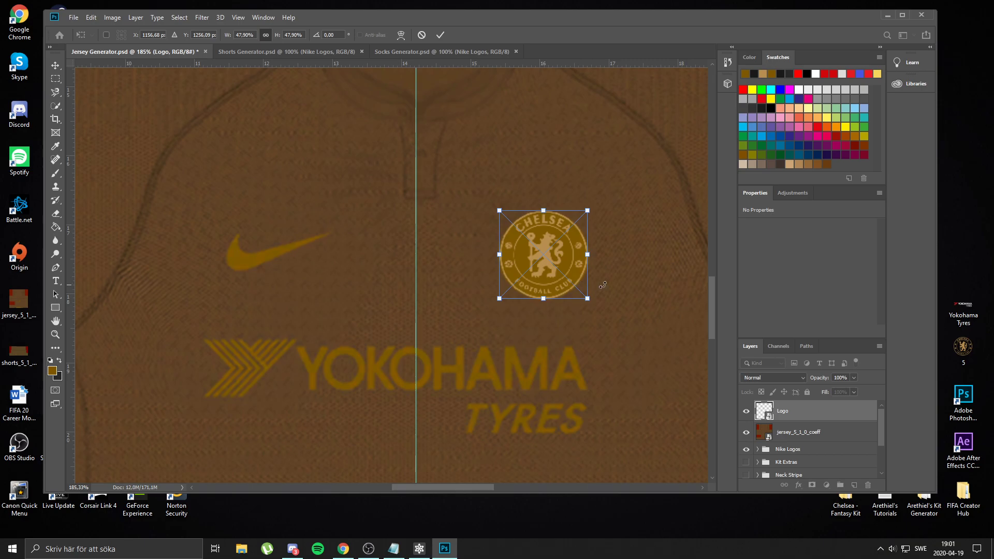
key("Return")
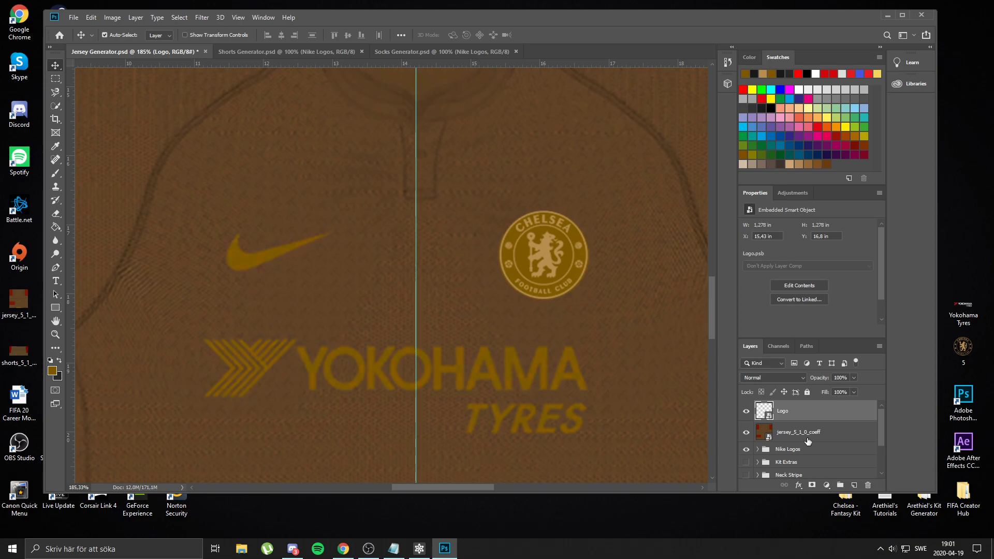
Place the Yokohama Tyres image from the desktop into the jersey document at its original size and convert it to a smart object
scroll(527, 404, "down", 3)
scroll(541, 377, "down", 3)
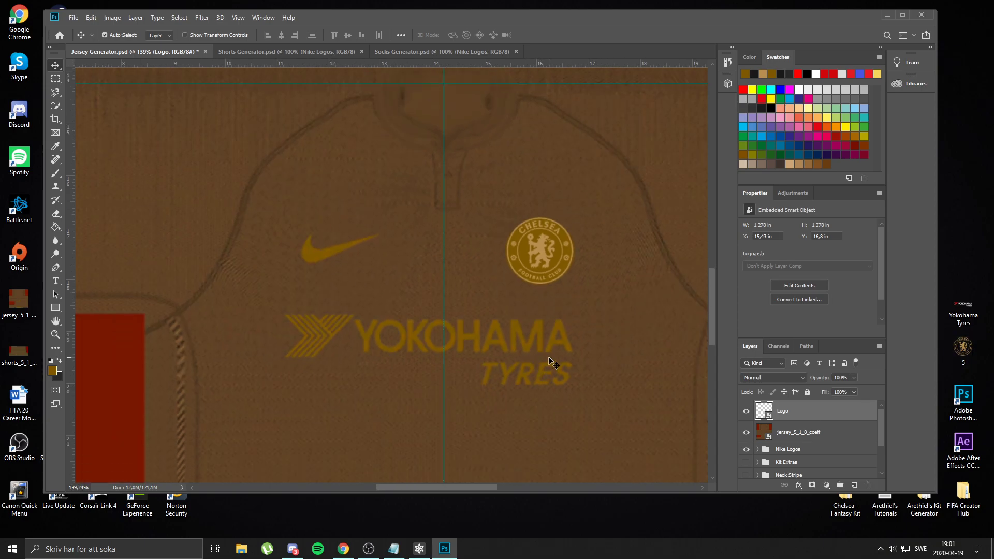
left_click_drag(970, 305, 710, 259)
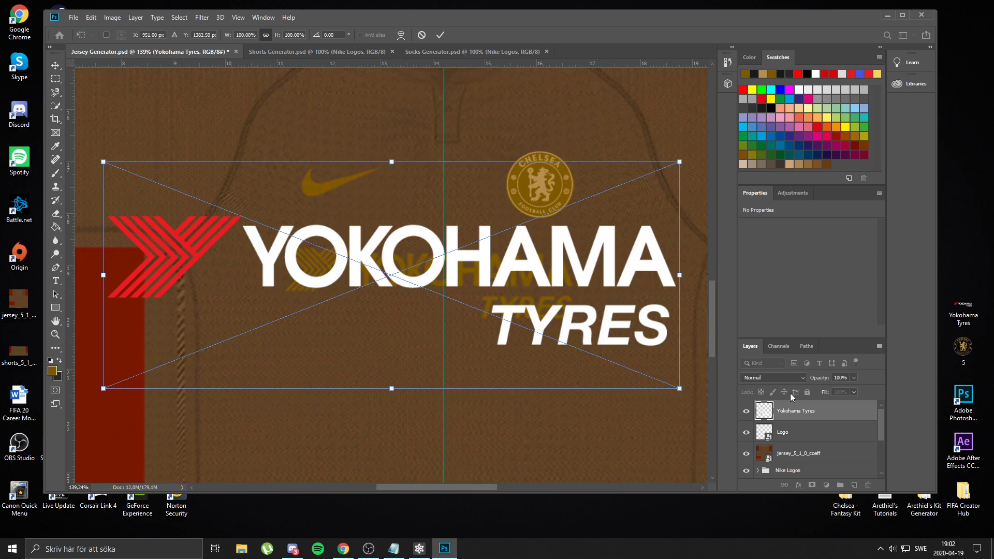
key("Return")
right_click(806, 413)
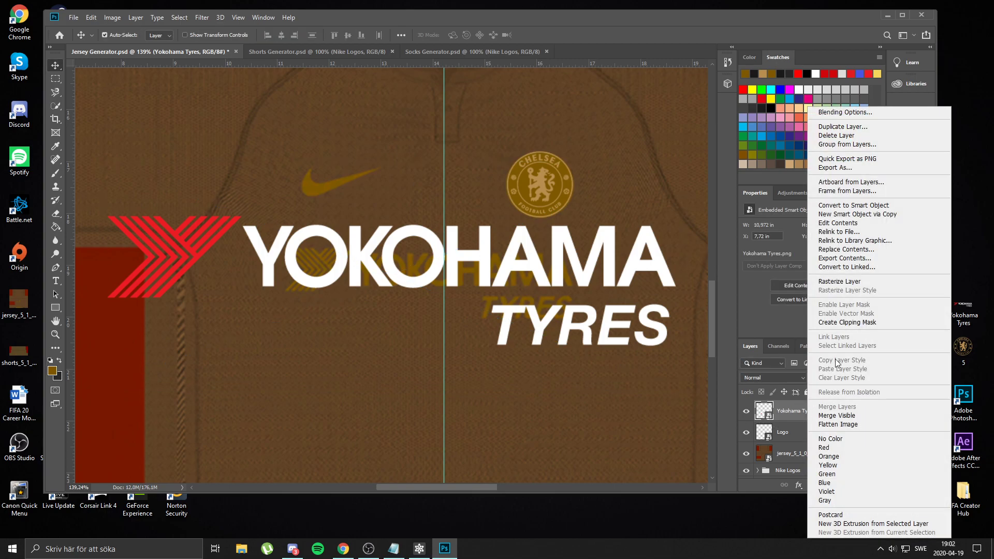
left_click(872, 207)
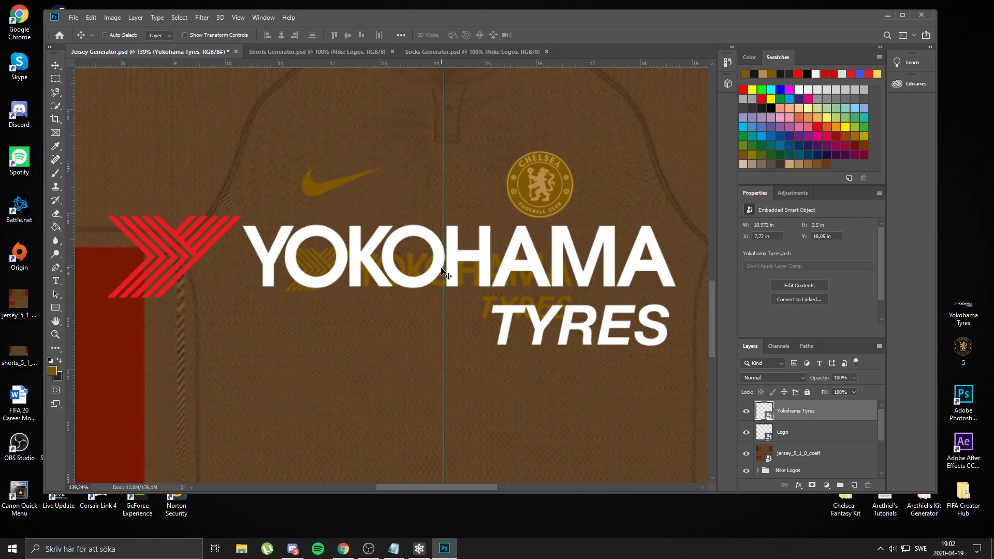
Scale the Yokohama Tyres logo to about 53.9% and centre it on the vertical guide over the chest sponsor mark
key("ctrl+t")
left_click_drag(675, 346, 469, 298)
left_click_drag(385, 267, 549, 291)
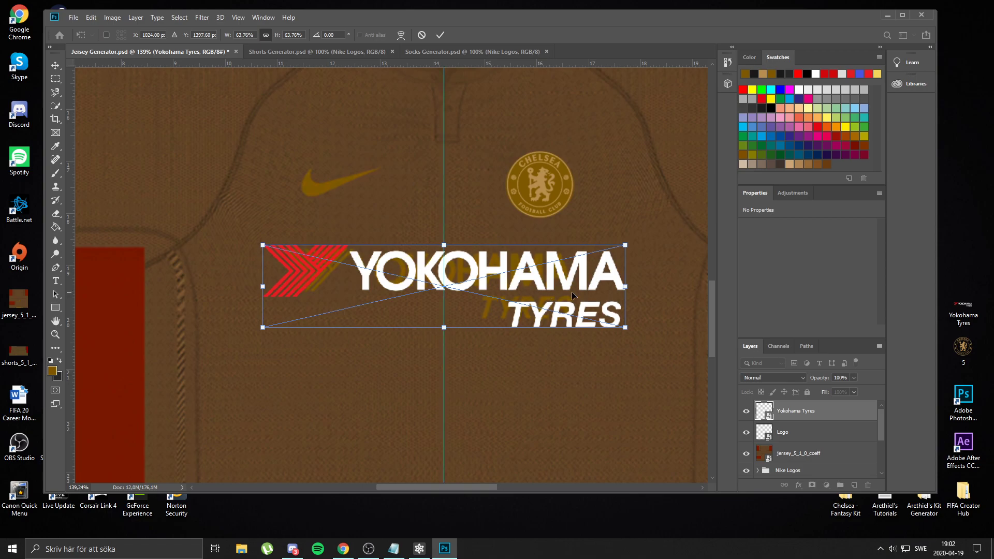
left_click_drag(626, 287, 565, 285)
left_click_drag(297, 287, 285, 283)
left_click_drag(590, 284, 546, 281)
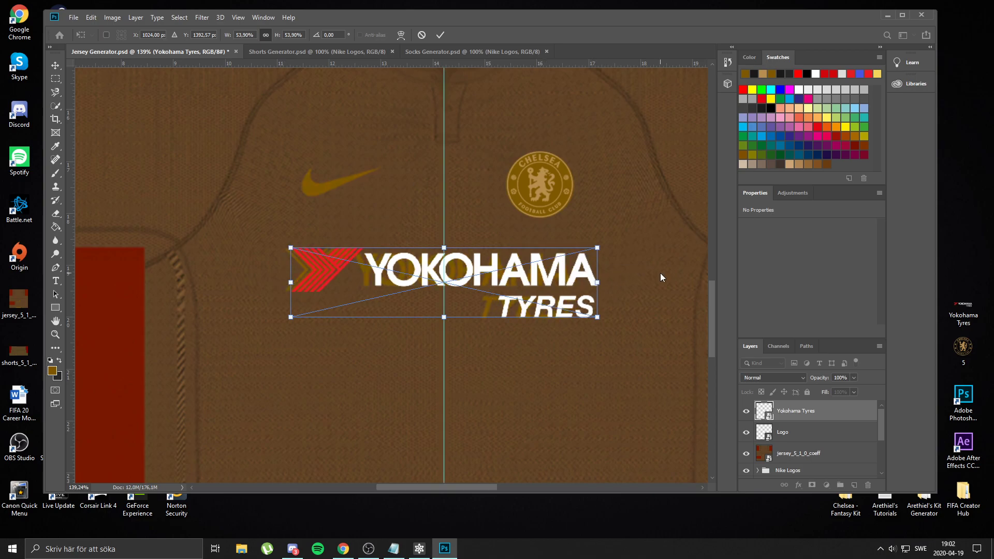
key("Return")
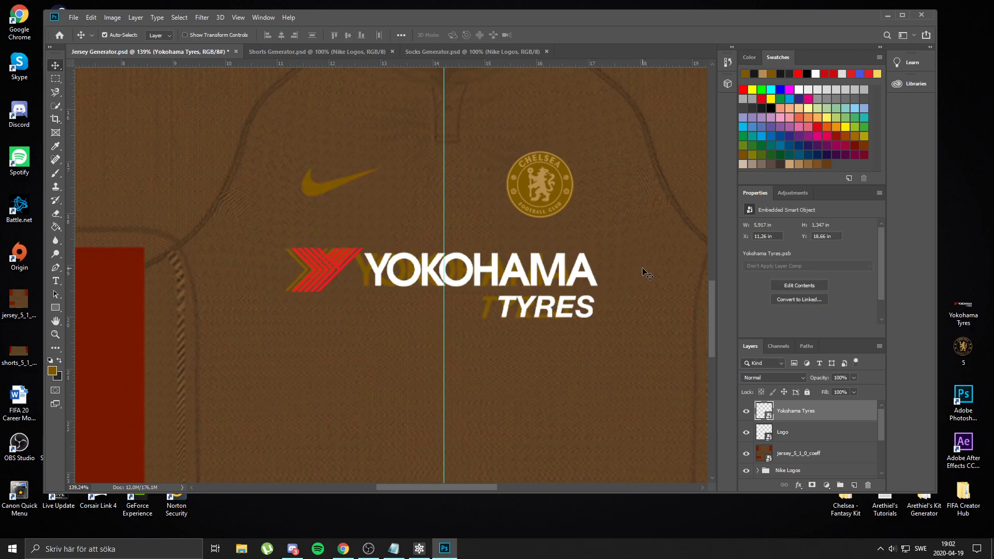
Delete the jersey_5_1_0_coeff reference layer from the jersey document
left_click(791, 455)
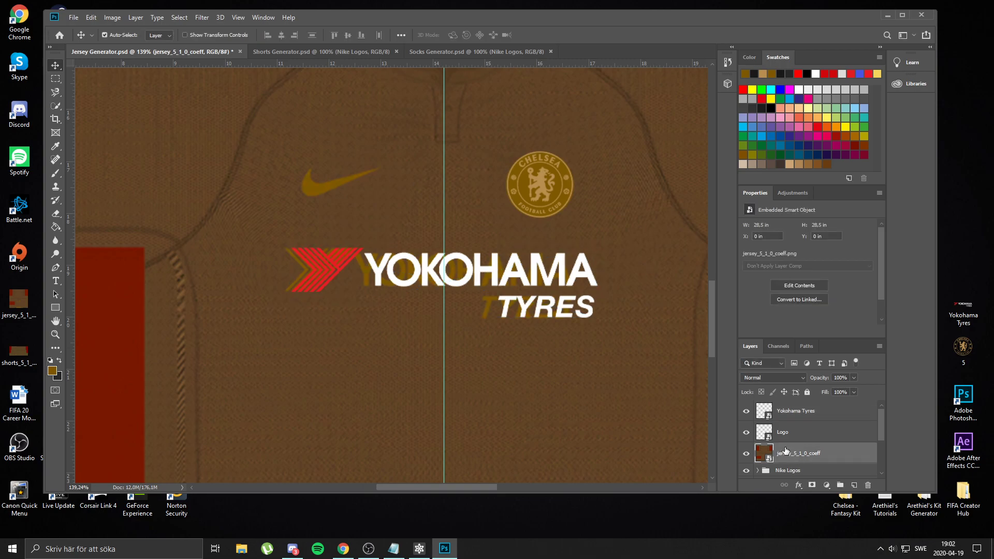
key("Delete")
key("ctrl+minus")
key("ctrl+minus")
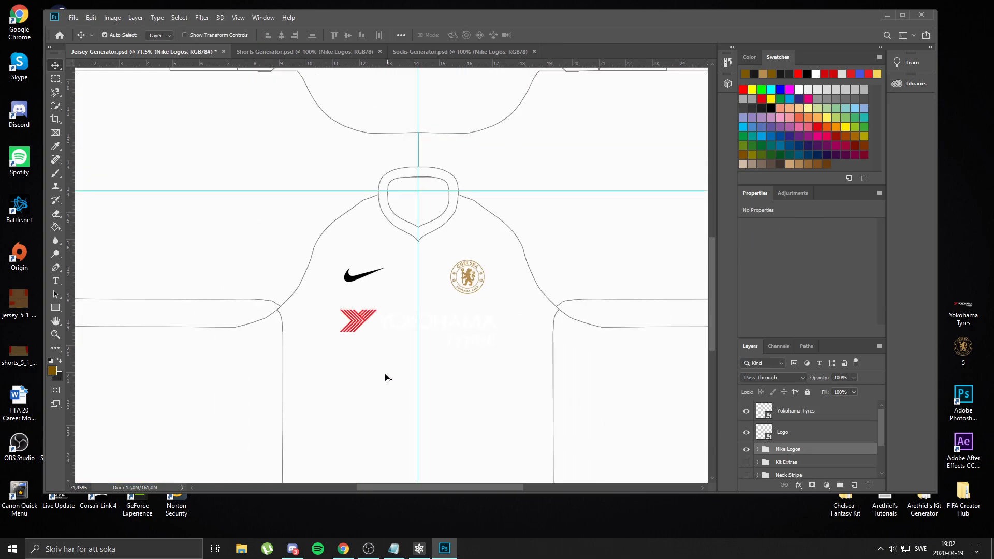
key("ctrl+minus")
key("ctrl+minus")
scroll(337, 324, "up", 1)
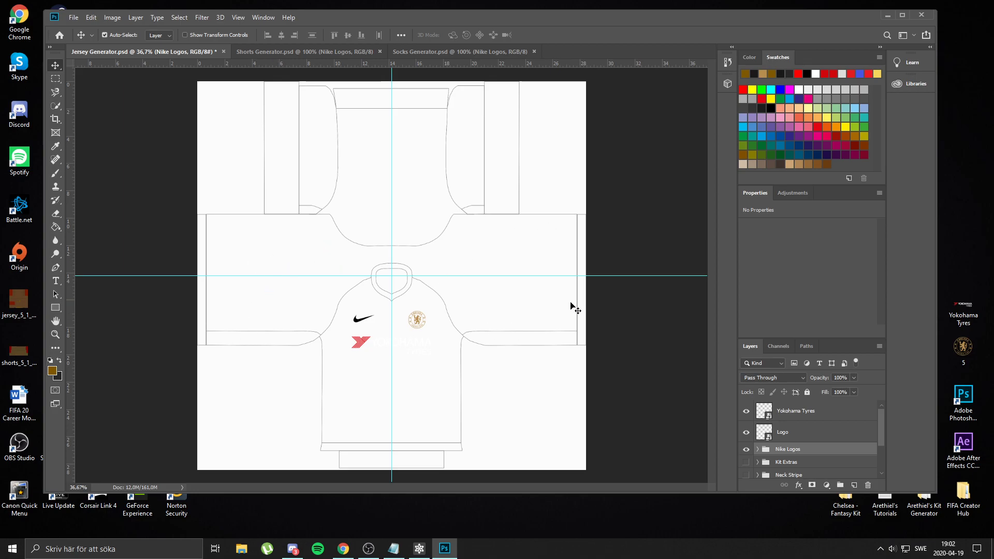
scroll(381, 290, "up", 1)
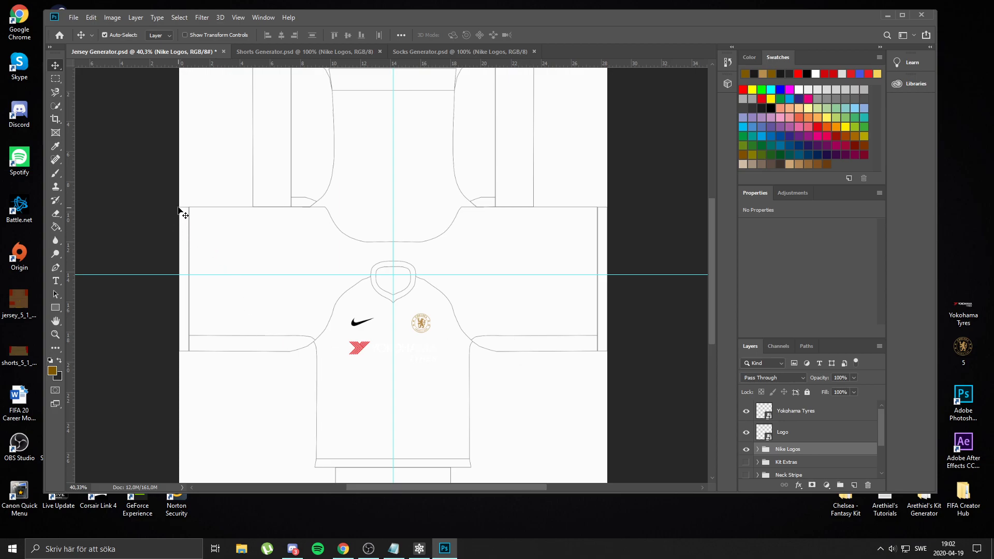
scroll(303, 205, "up", 2)
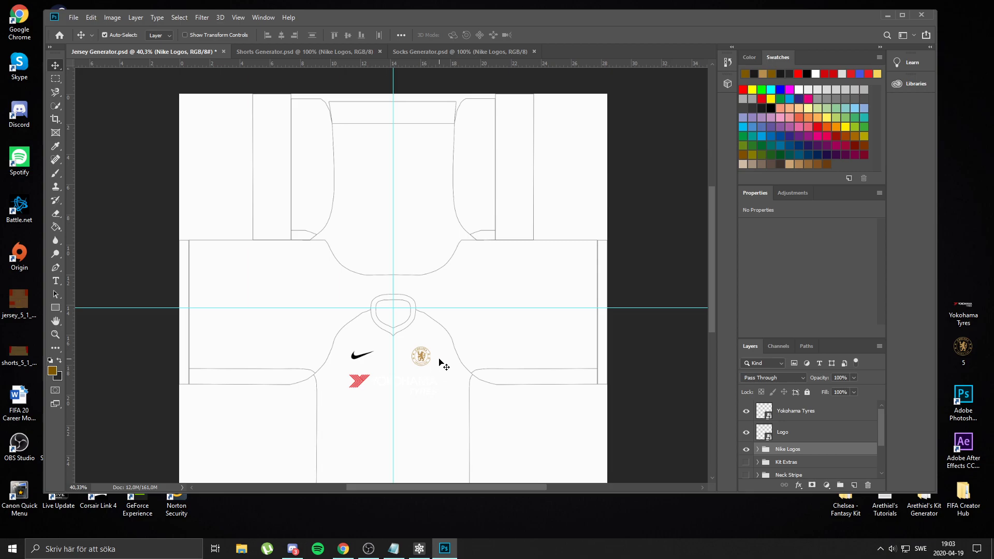
Switch to Discord, find the !templateguide post in the help-chat channel and preview its jersey template image
left_click(293, 549)
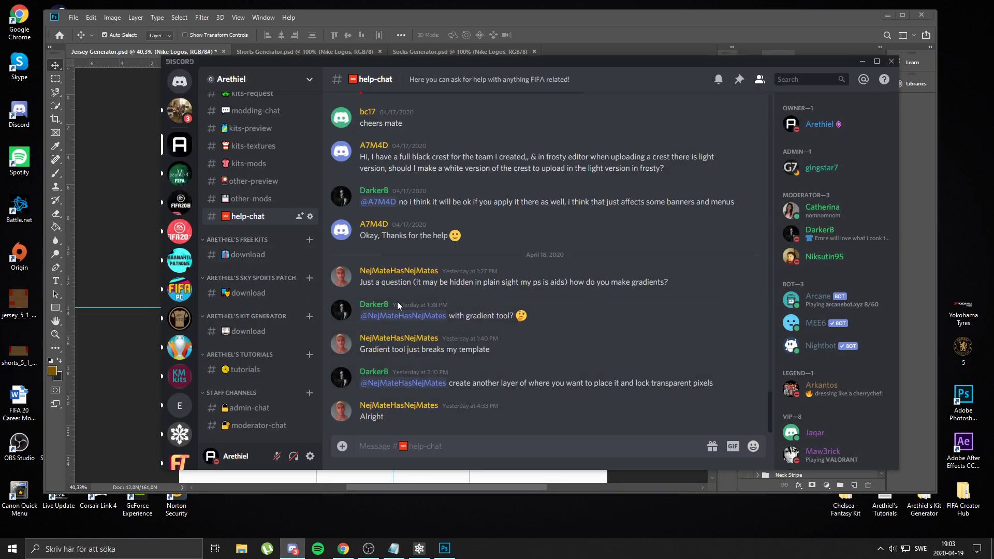
scroll(560, 317, "up", 10)
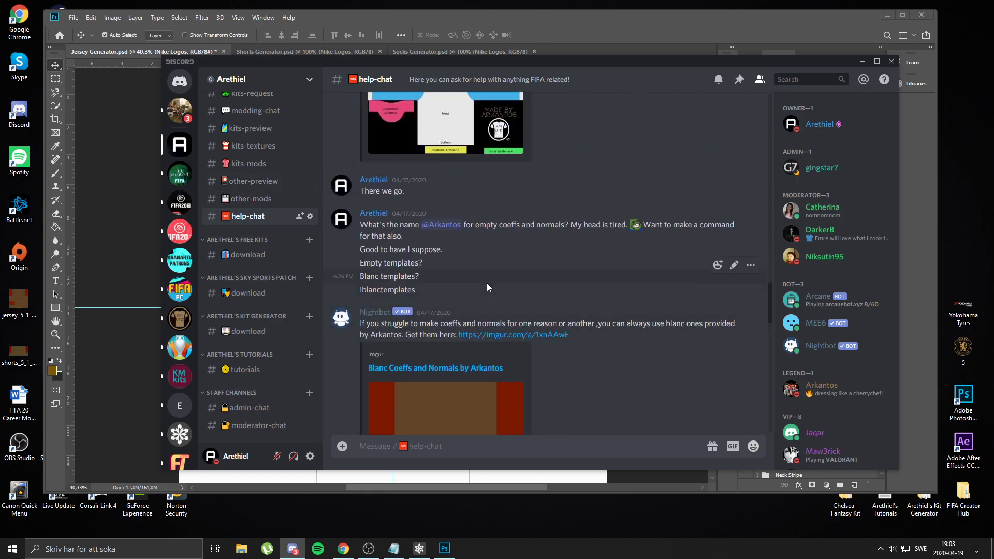
scroll(487, 283, "up", 5)
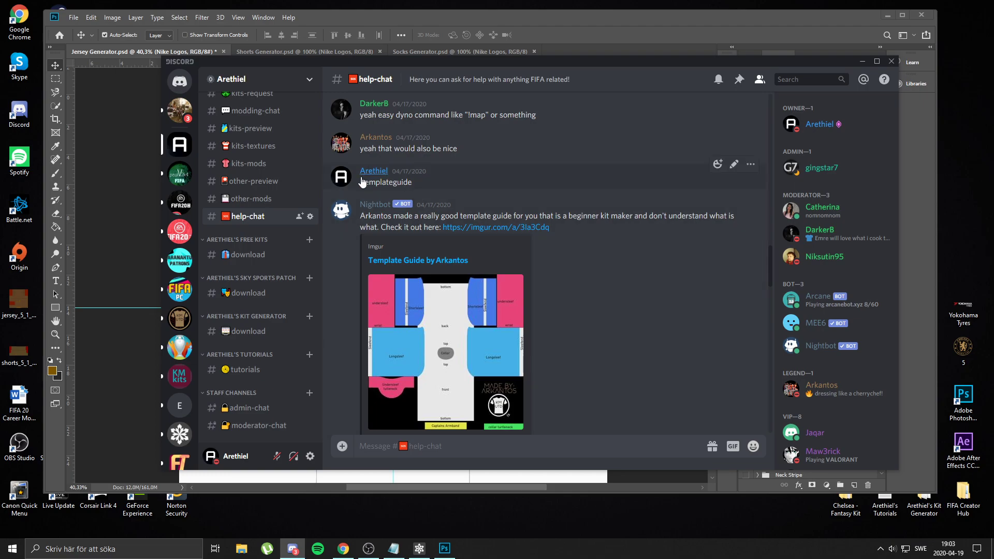
left_click_drag(359, 182, 478, 179)
left_click(477, 179)
left_click(461, 303)
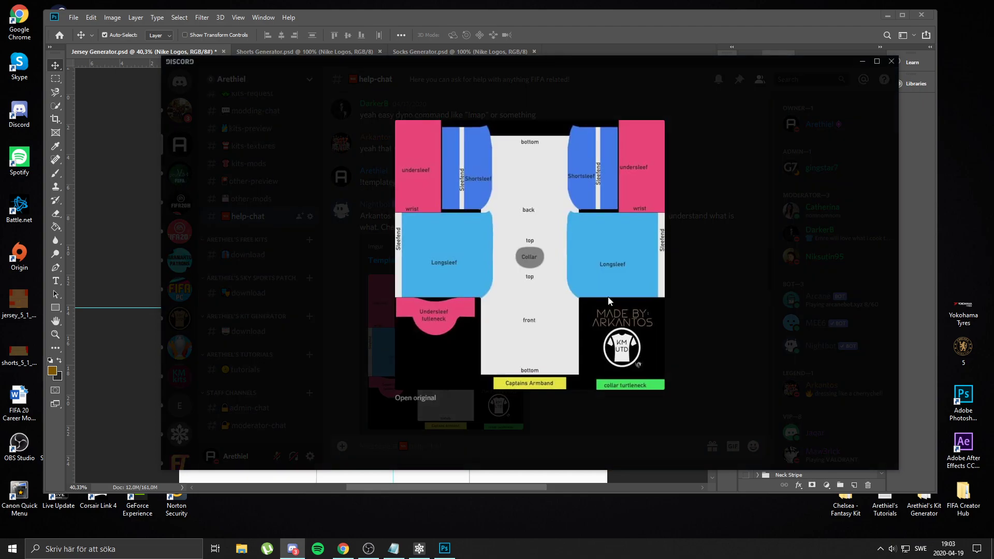
left_click(674, 241)
Open the Template Guide link in the browser, examine its labelled jersey, shorts and socks templates, and close the page
left_click(492, 230)
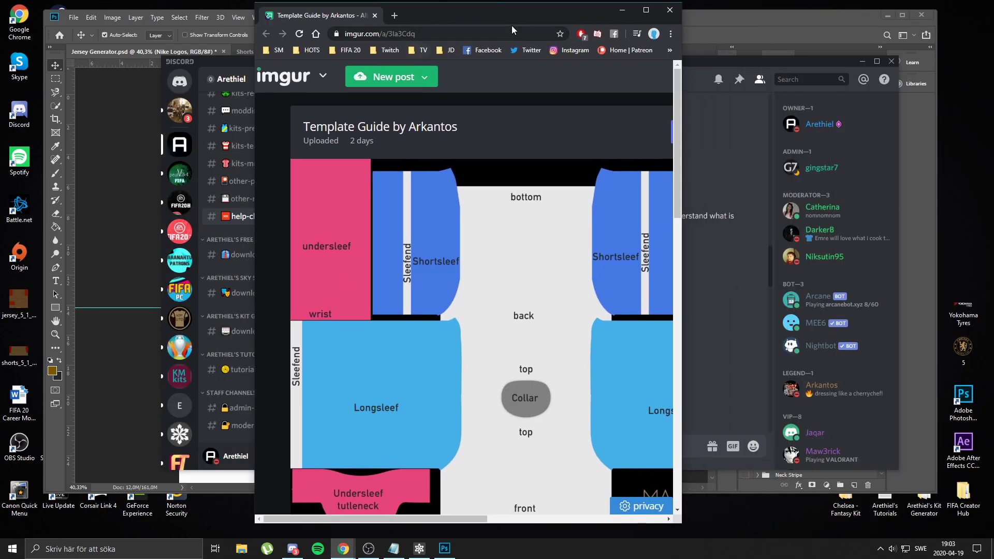
double_click(514, 12)
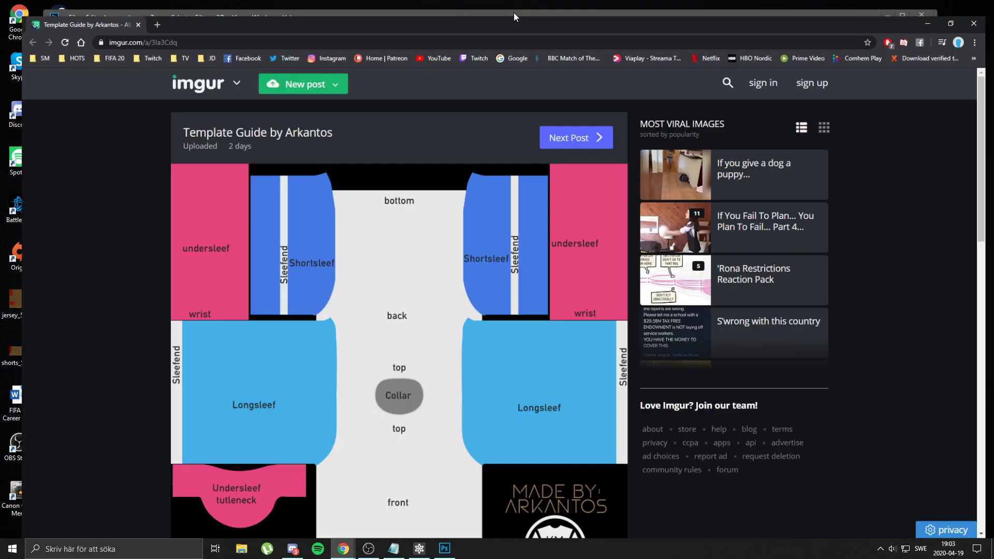
scroll(273, 190, "down", 2)
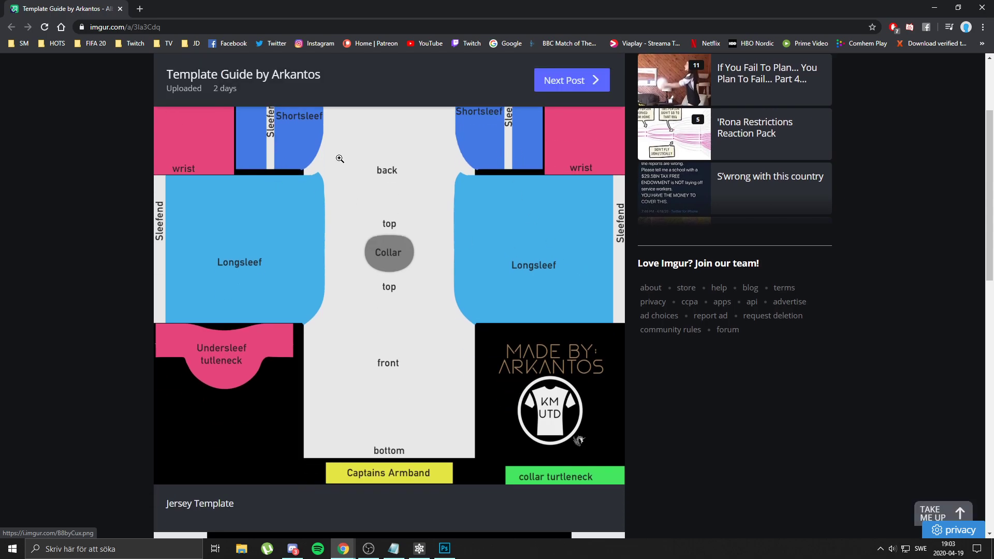
scroll(313, 313, "up", 2)
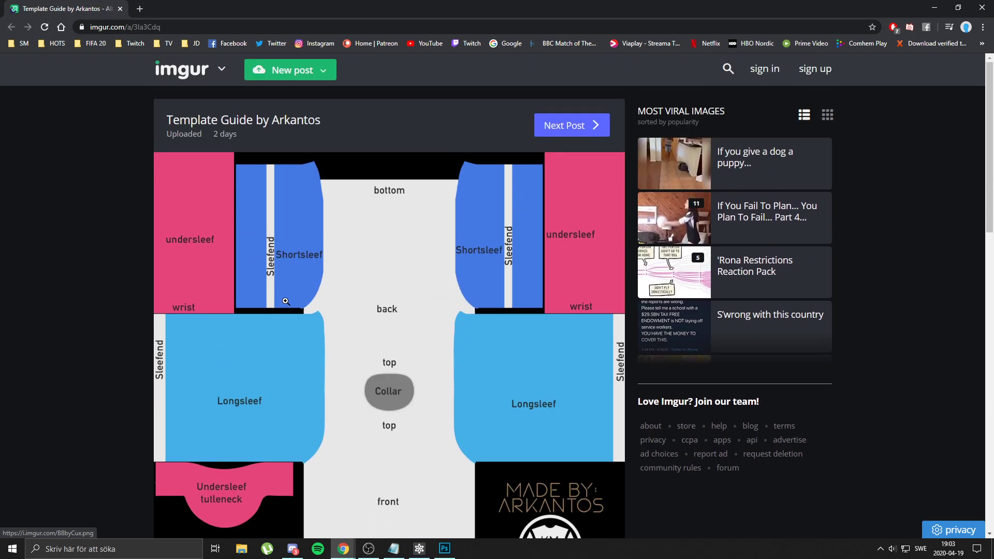
scroll(286, 301, "down", 7)
scroll(277, 288, "up", 4)
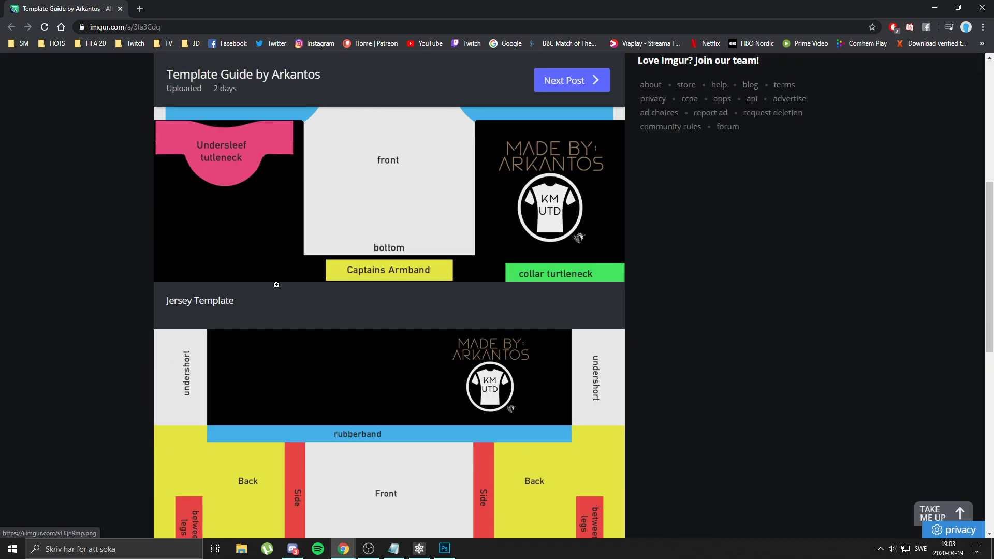
scroll(141, 251, "down", 5)
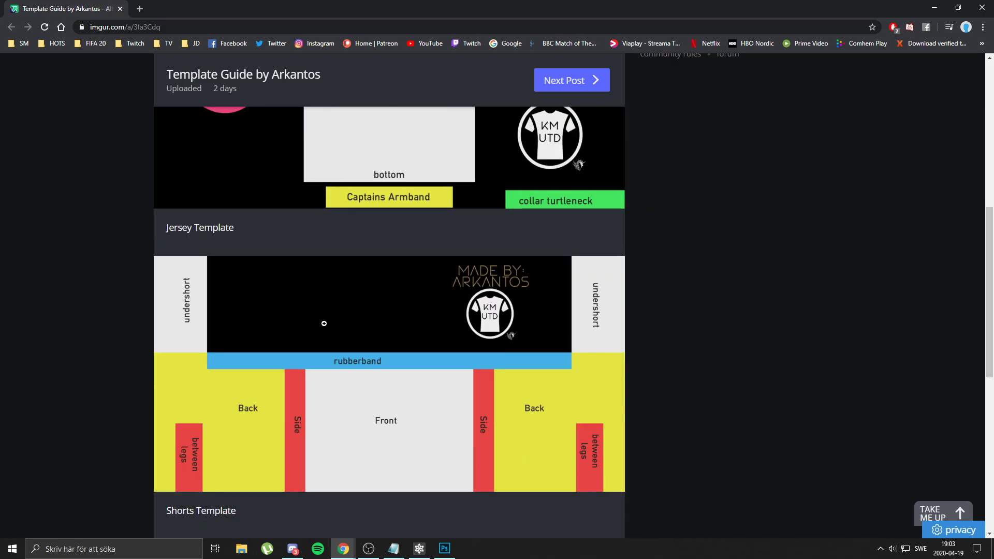
scroll(427, 348, "down", 7)
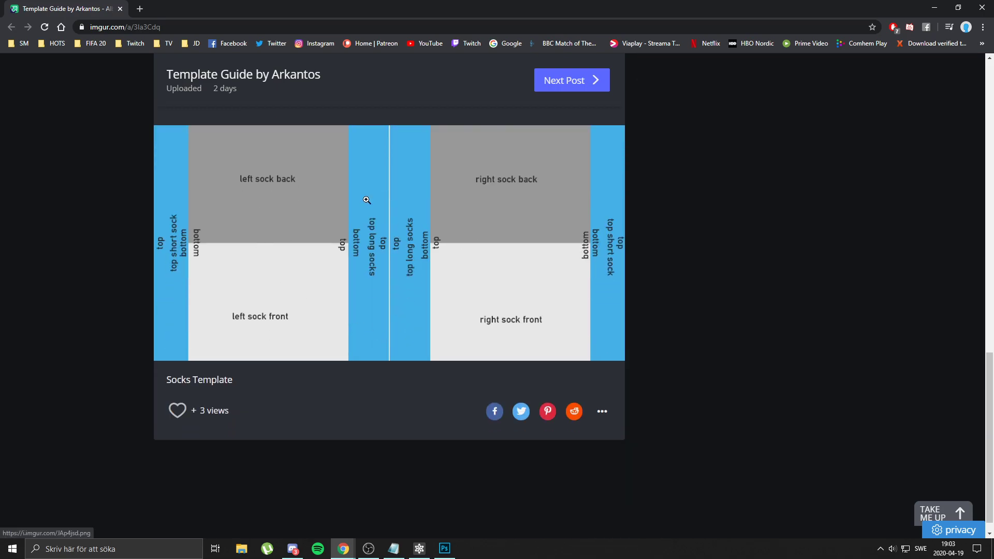
left_click(982, 8)
Open the Blanc Coeffs and Normals link from help-chat, look through its blank jersey, shorts and socks textures, and close the page
scroll(628, 283, "down", 5)
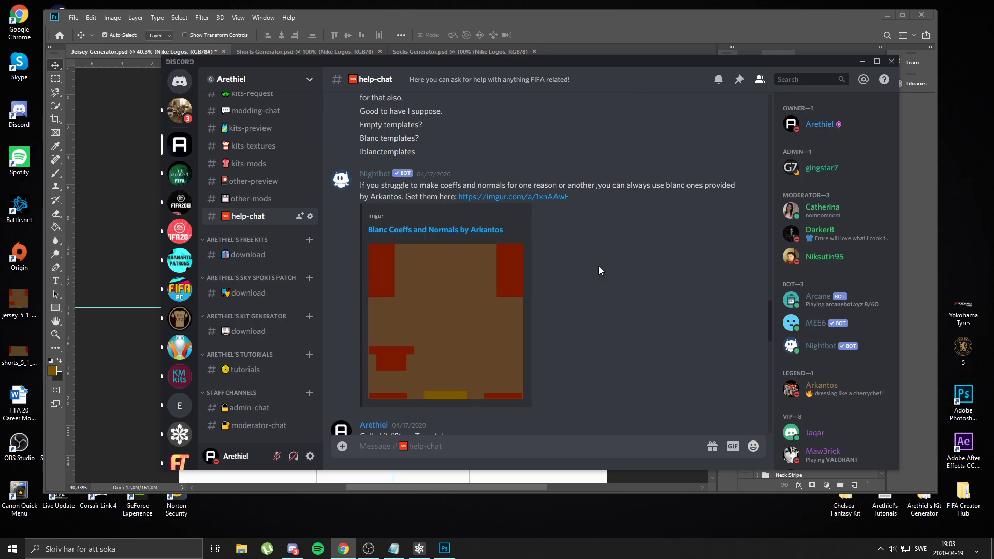
left_click(549, 197)
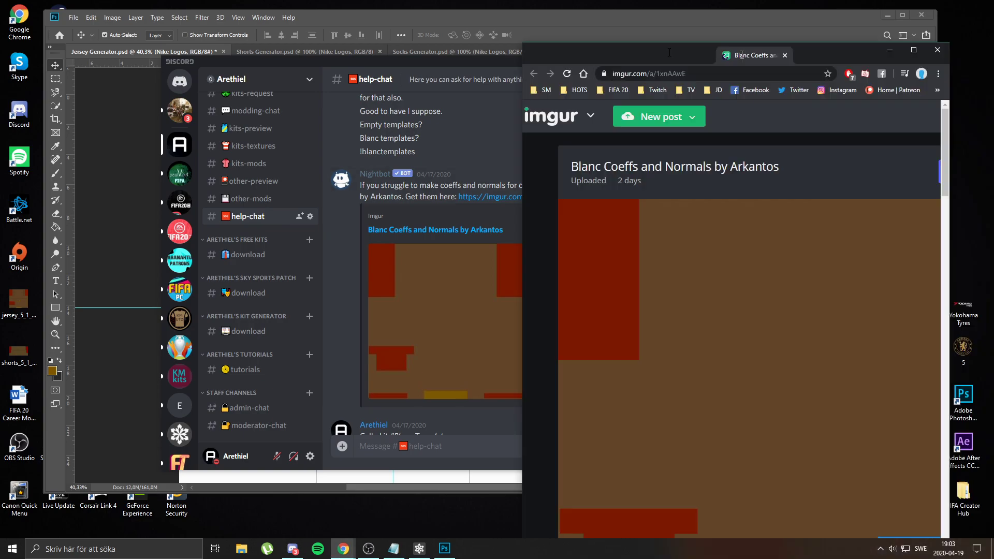
left_click_drag(742, 55, 403, 36)
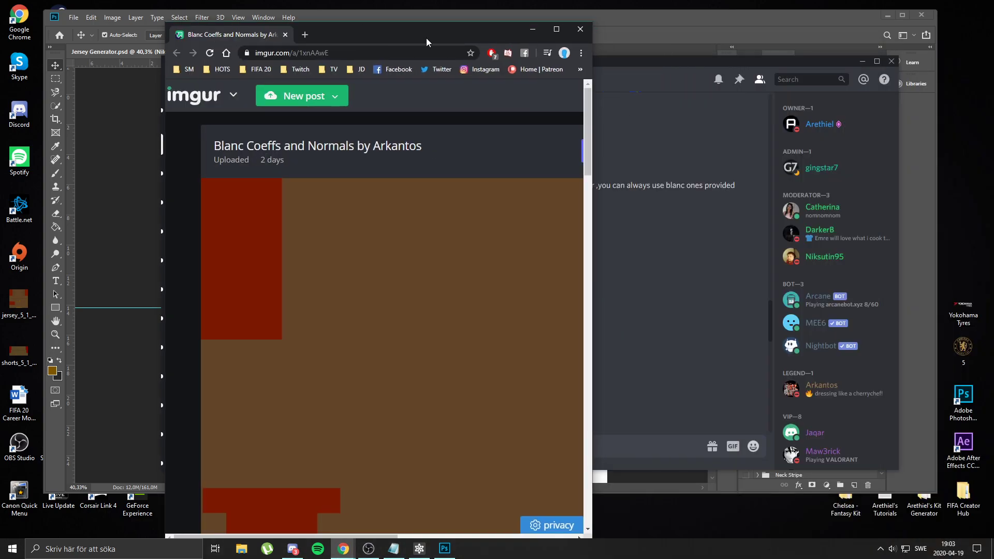
double_click(477, 36)
scroll(135, 256, "down", 5)
scroll(139, 249, "down", 10)
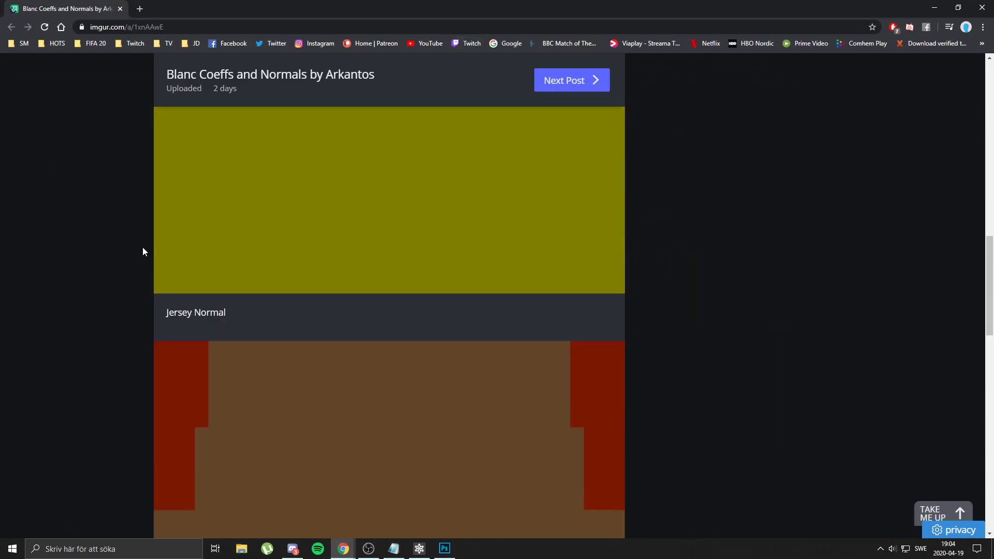
scroll(135, 232, "down", 8)
scroll(135, 236, "down", 3)
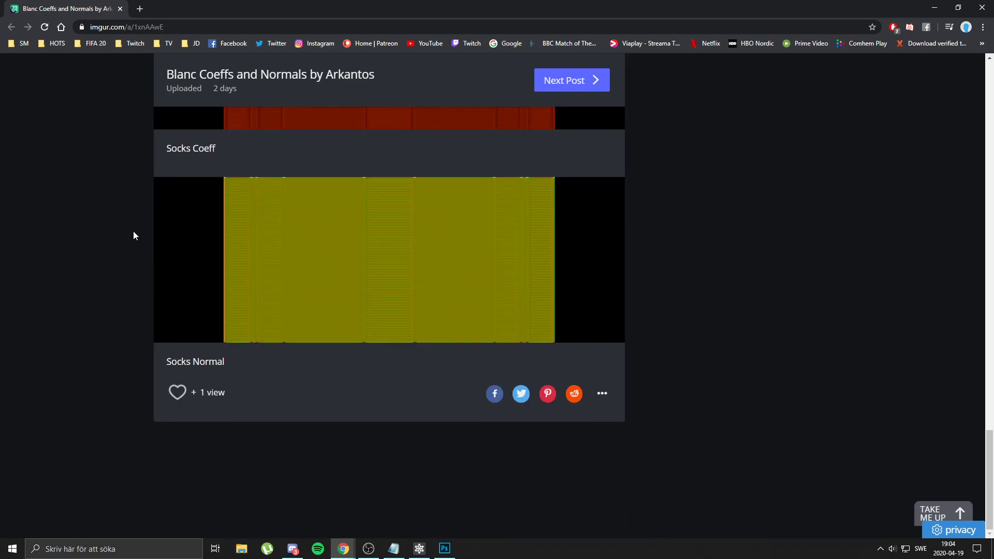
scroll(133, 232, "up", 20)
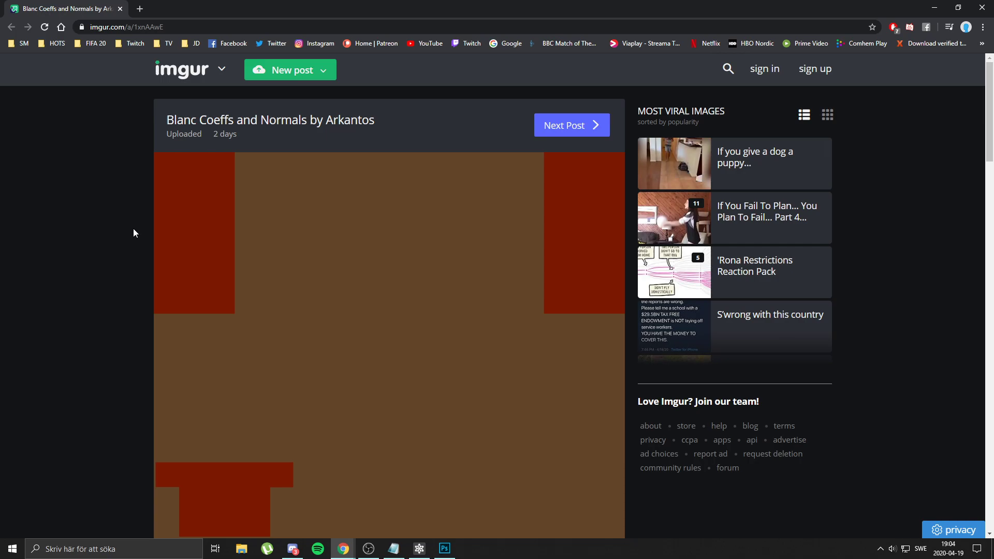
scroll(67, 225, "down", 8)
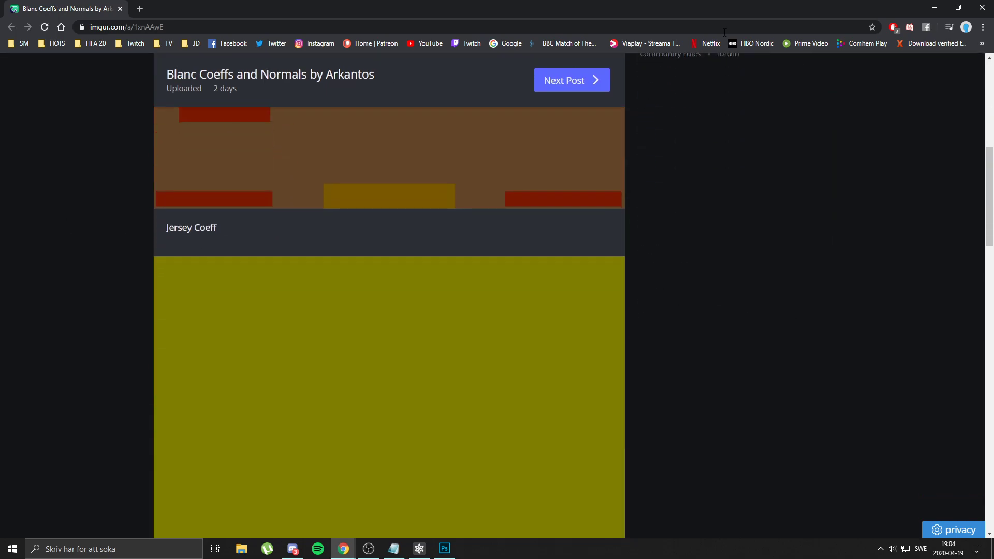
left_click(980, 6)
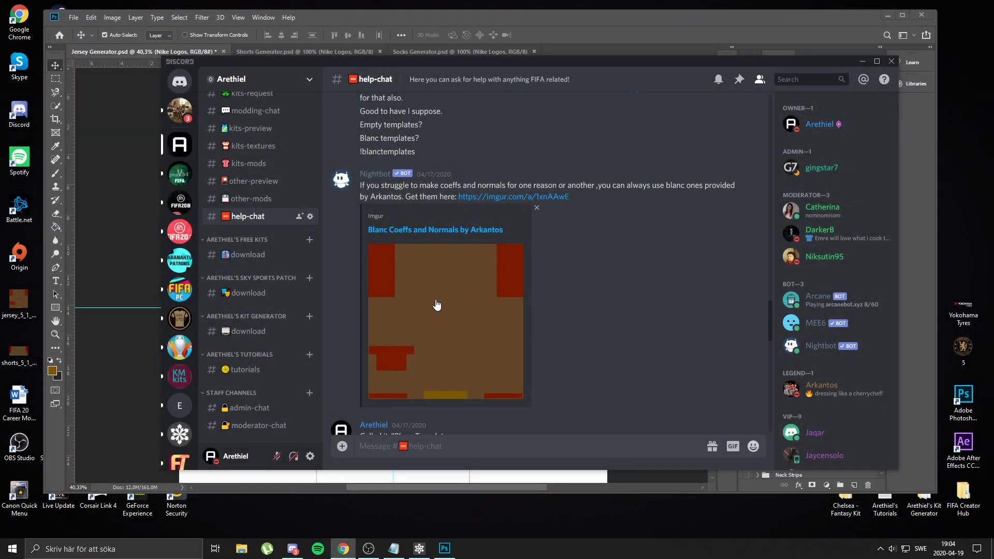
scroll(402, 259, "down", 5)
scroll(536, 305, "up", 5)
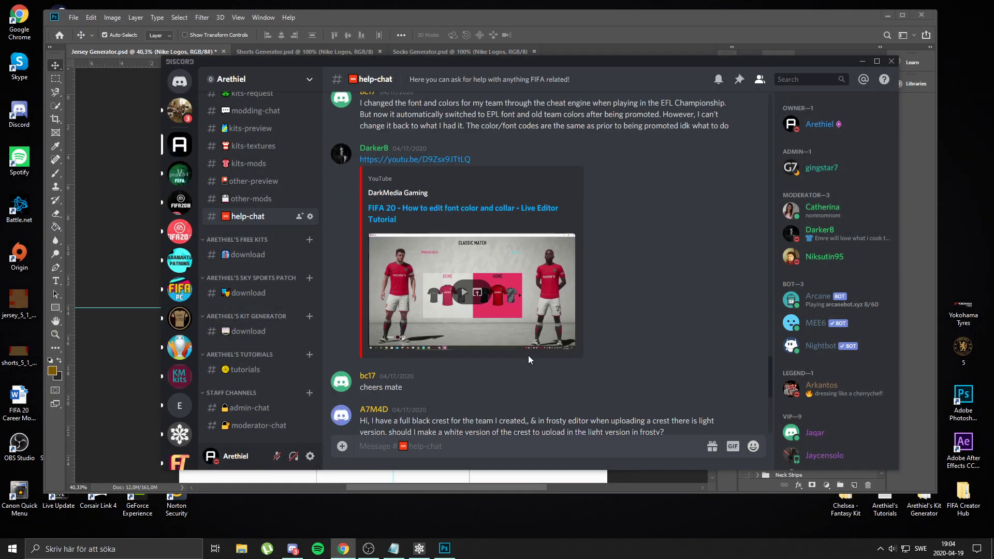
scroll(518, 321, "up", 3)
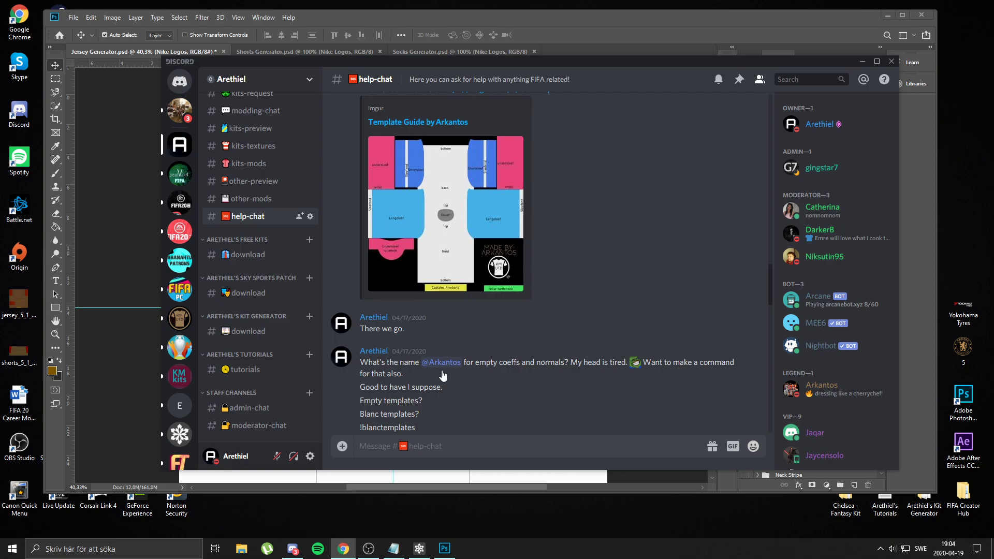
scroll(414, 218, "up", 3)
scroll(484, 244, "down", 10)
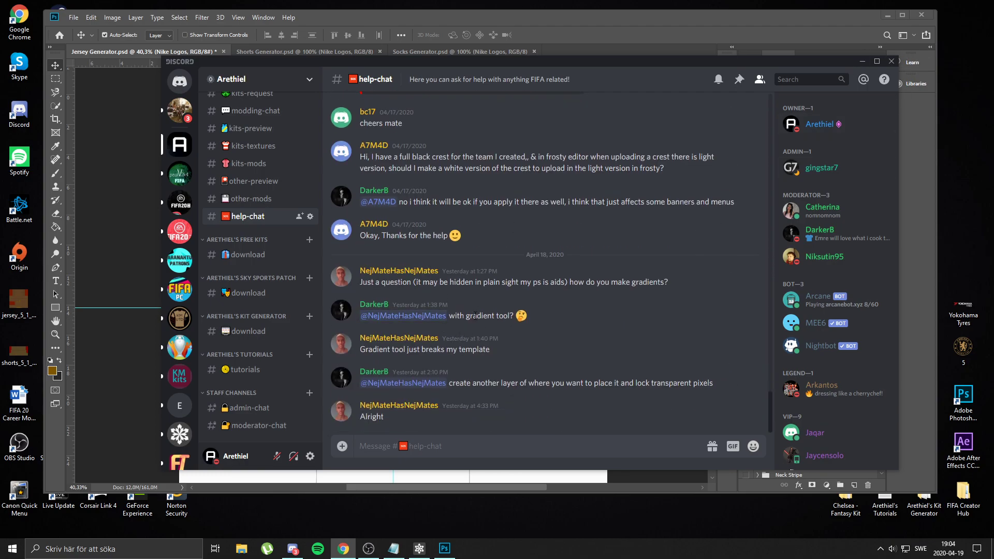
left_click(475, 451)
type("!")
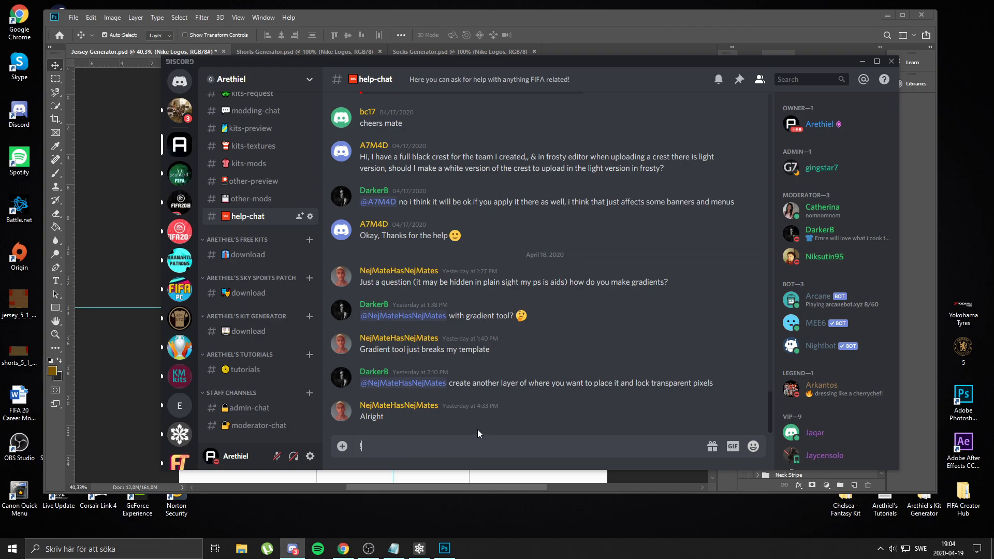
type("command")
key("Return")
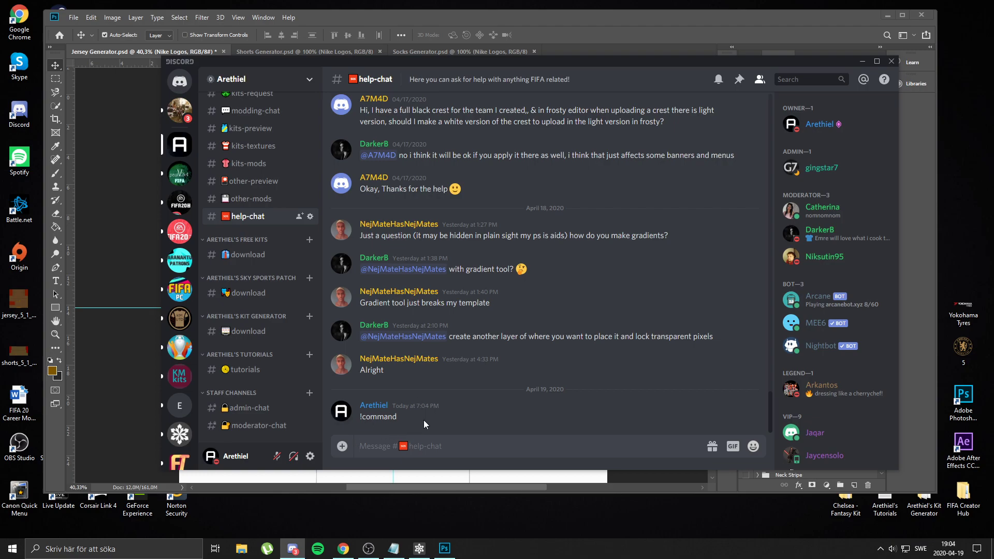
key("Up")
key("Escape")
left_click(751, 400)
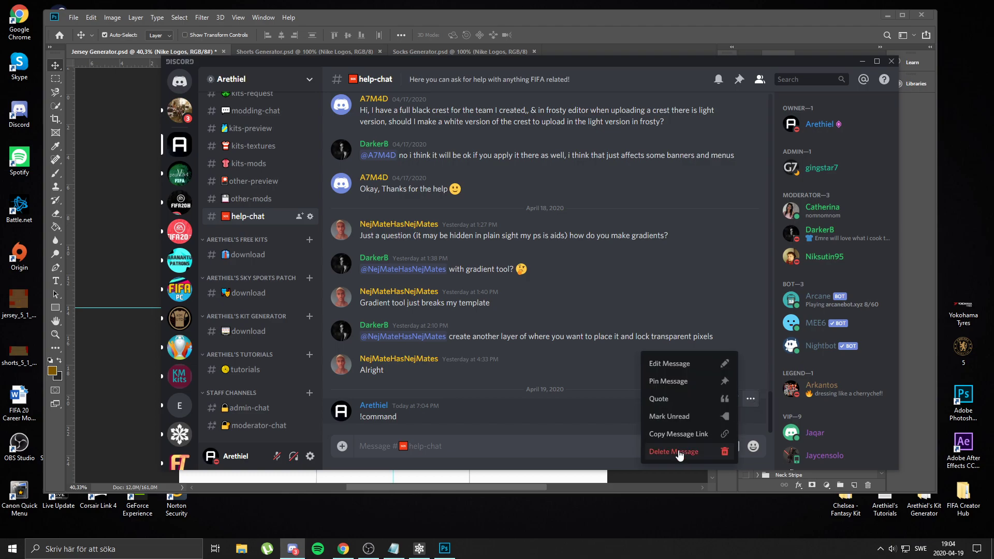
left_click(674, 454)
left_click(614, 317)
Send the bot command !commands in the help-chat channel and return to the jersey document in Photoshop
type("!commands")
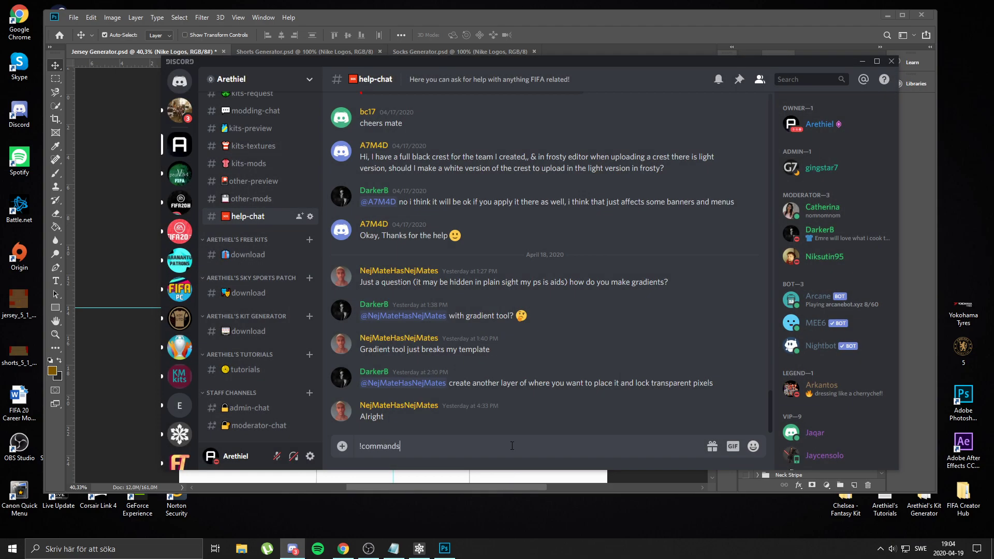
key("Return")
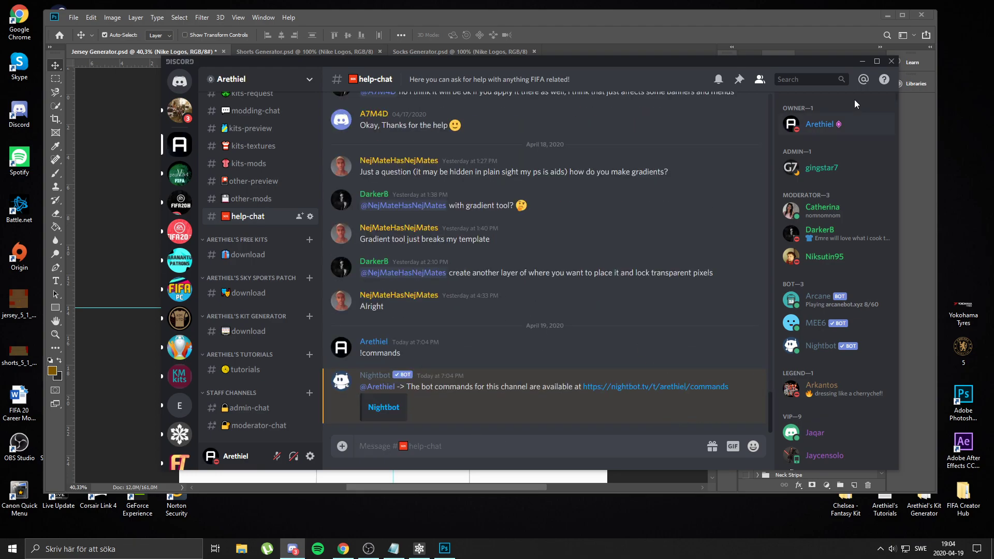
left_click(858, 61)
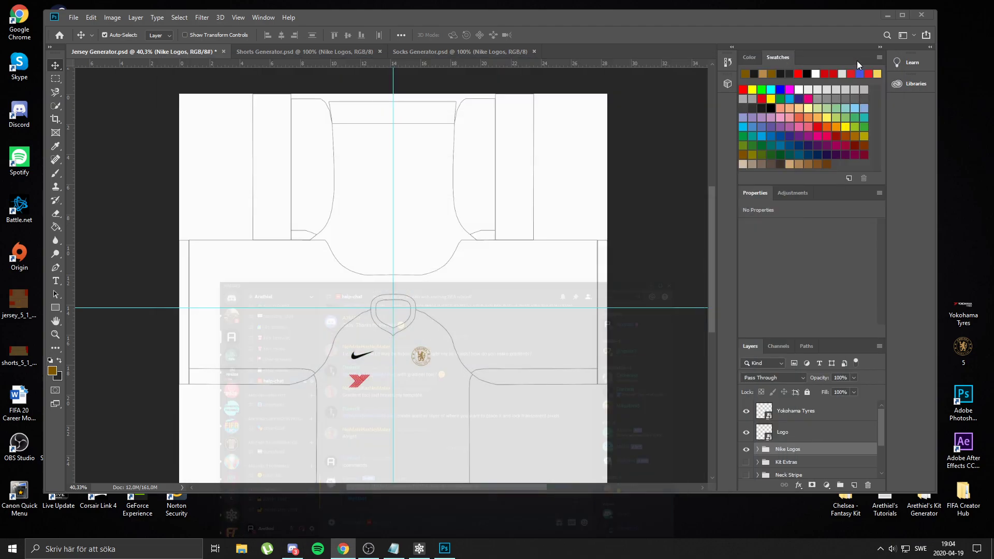
Set the foreground colour to dark grey #1b1b1b
scroll(348, 318, "down", 2)
scroll(326, 315, "down", 2)
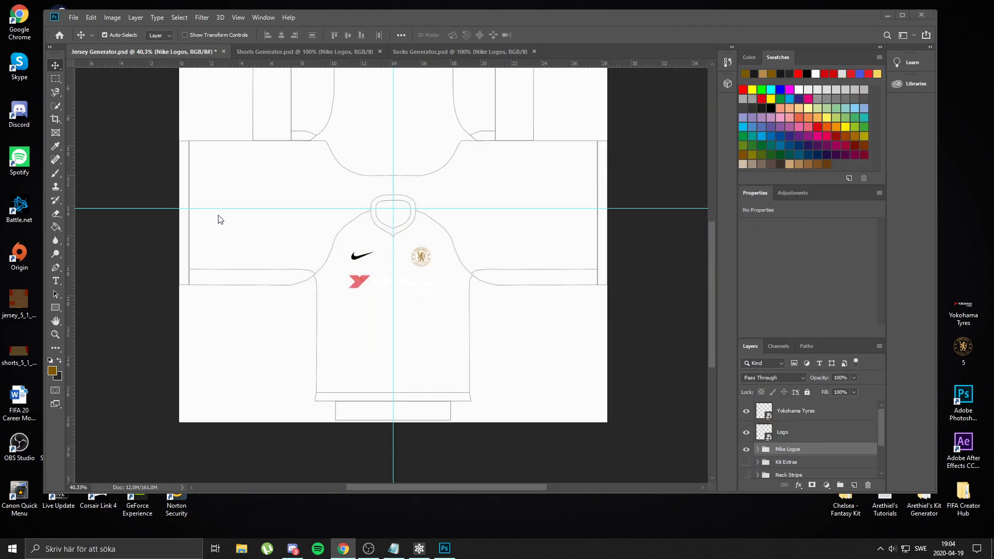
scroll(283, 275, "up", 3)
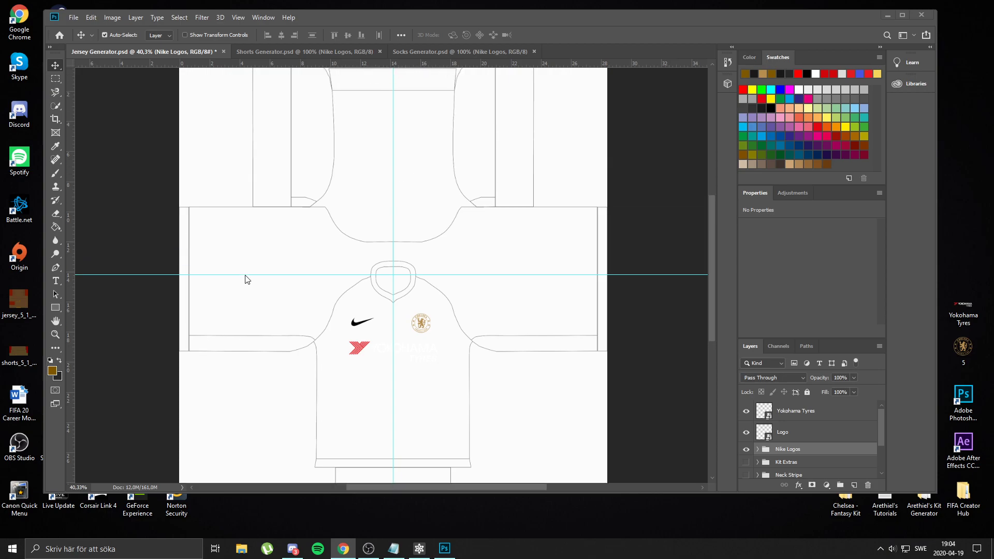
scroll(317, 339, "up", 5)
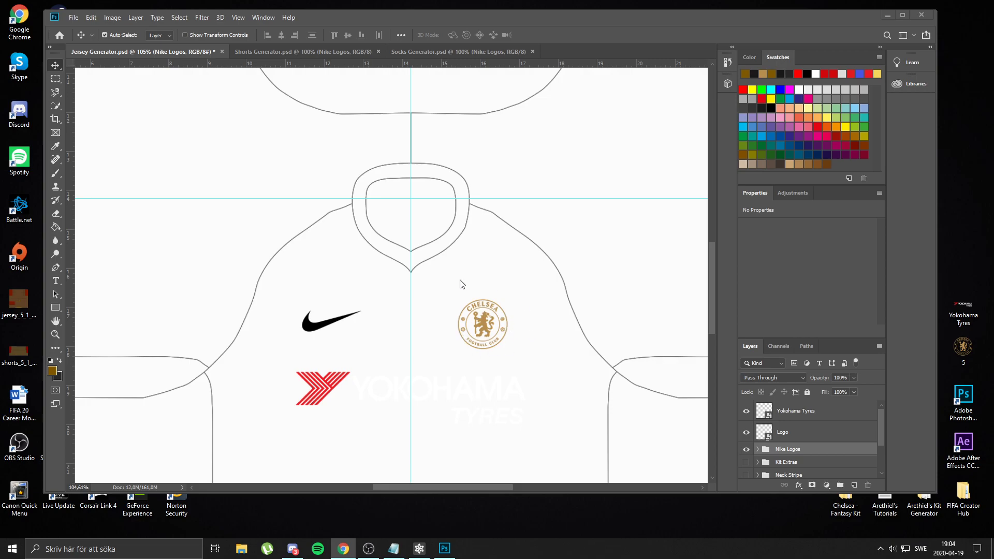
scroll(463, 319, "down", 4)
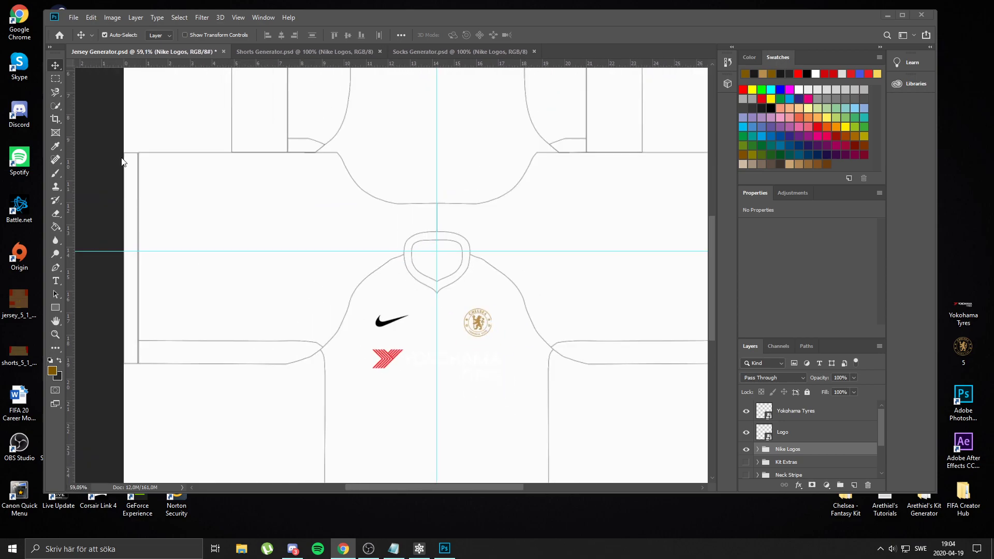
scroll(466, 341, "down", 3)
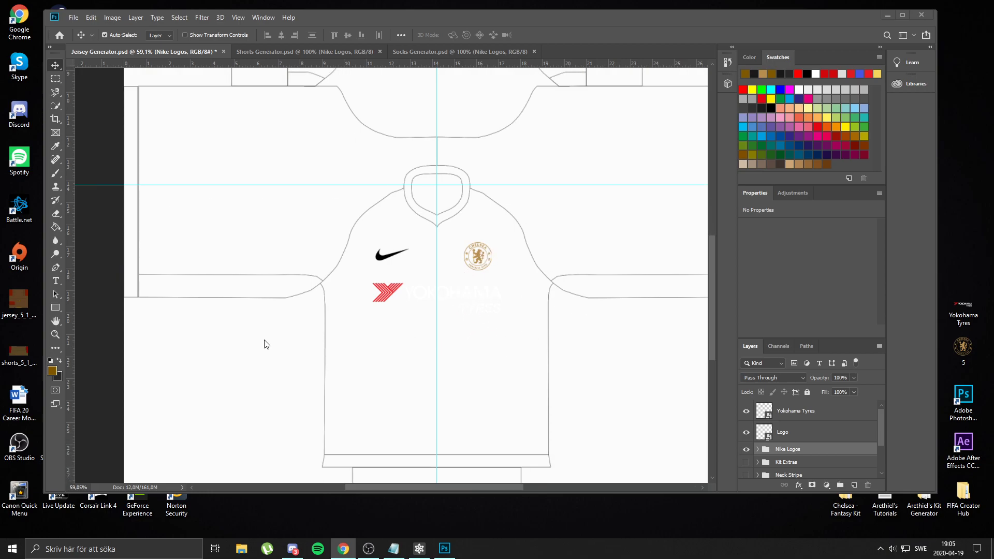
left_click(54, 373)
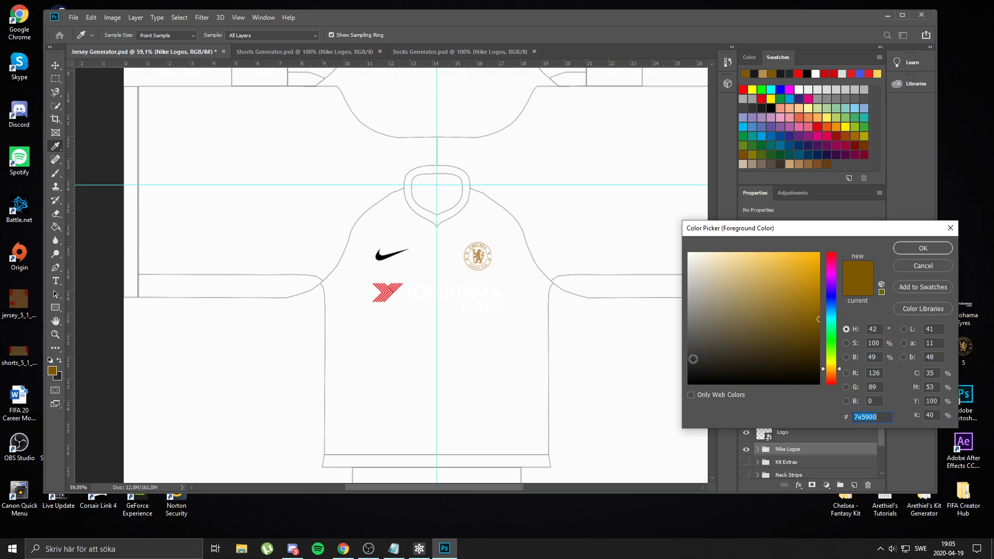
left_click_drag(694, 369, 673, 371)
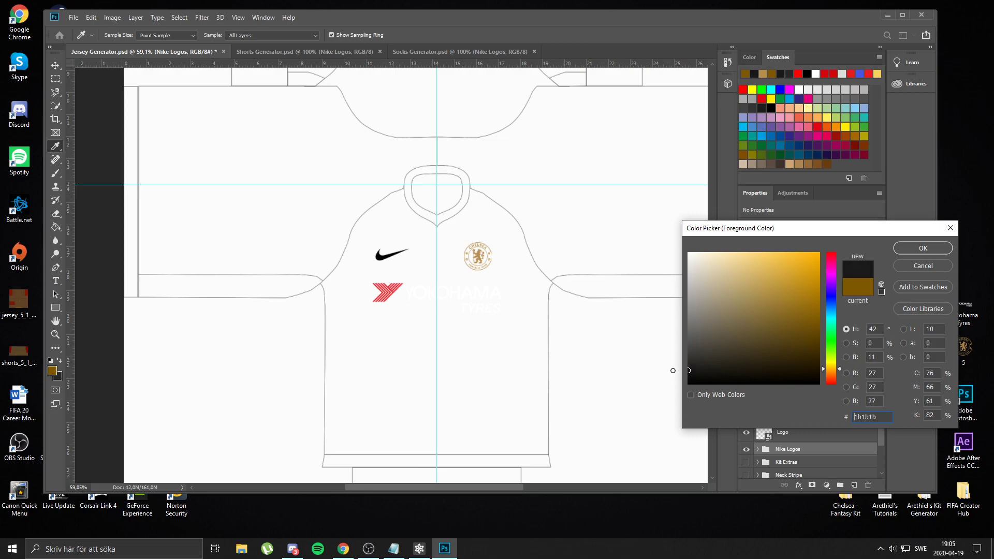
left_click(913, 250)
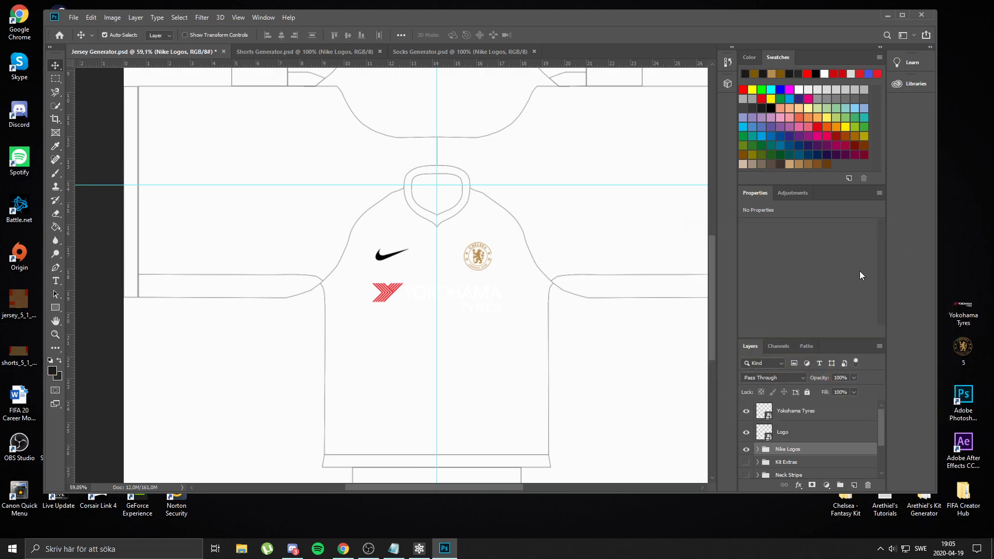
Fill the jersey's front body panel on the Kit Template layer with the dark grey foreground colour using the Paint Bucket
scroll(820, 424, "down", 2)
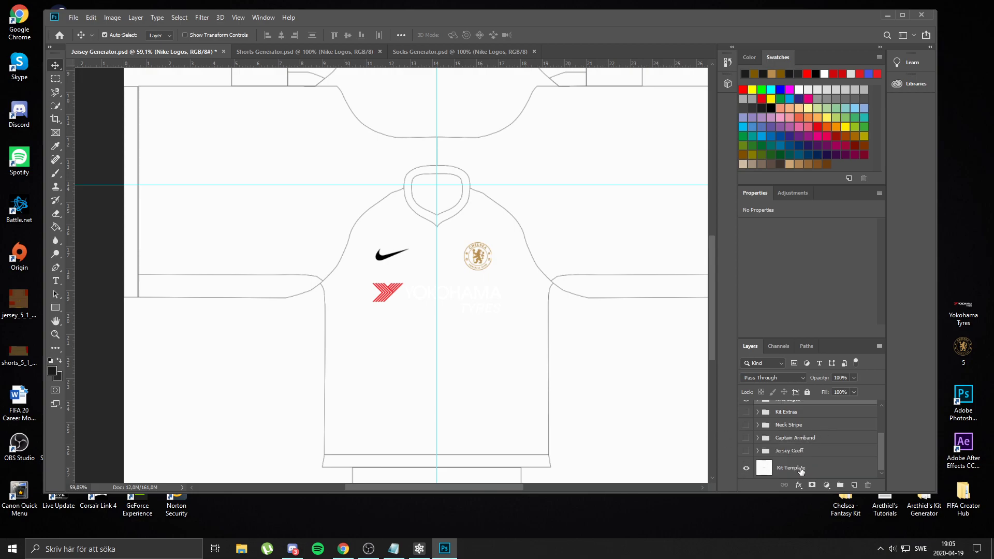
left_click(801, 469)
key("g")
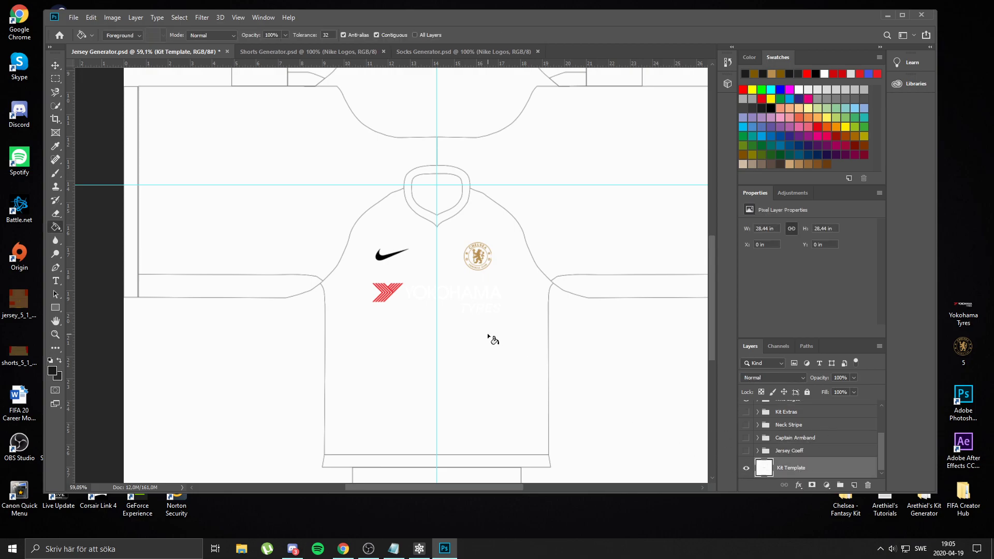
left_click(478, 367)
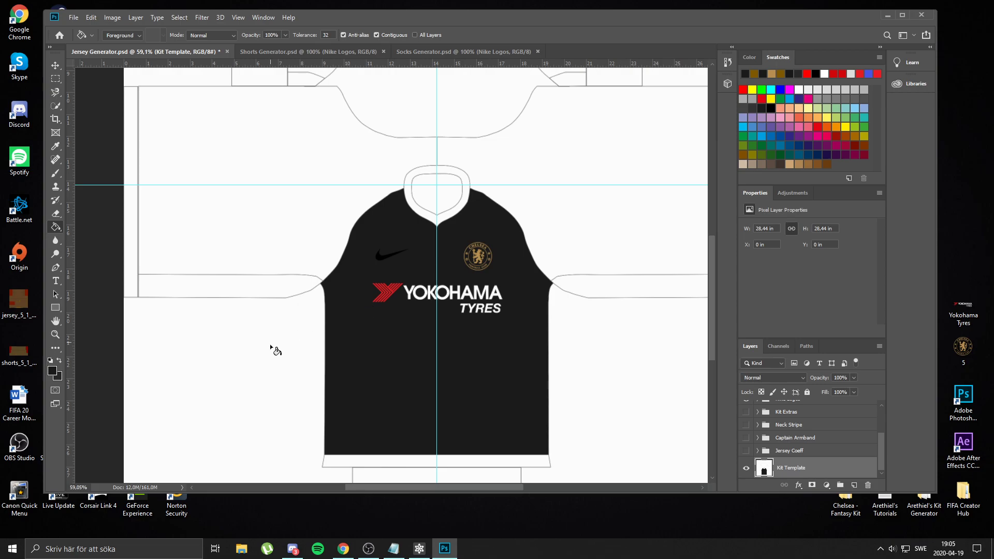
scroll(376, 365, "up", 2)
scroll(376, 361, "down", 1)
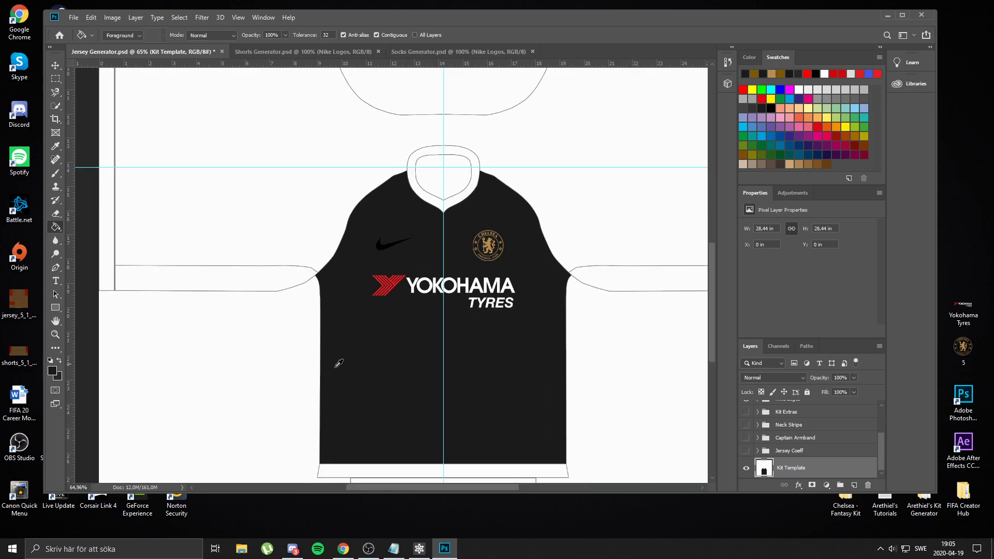
left_click(58, 369)
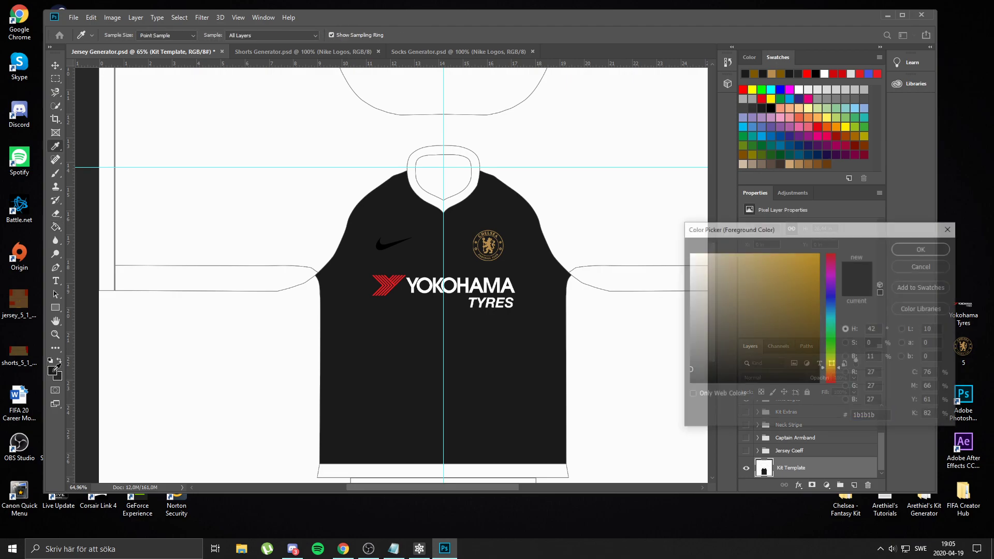
left_click(940, 265)
key("g")
Fill the front panel's bottom hem band and both long sleeve panels with the dark grey foreground colour
scroll(466, 321, "down", 3)
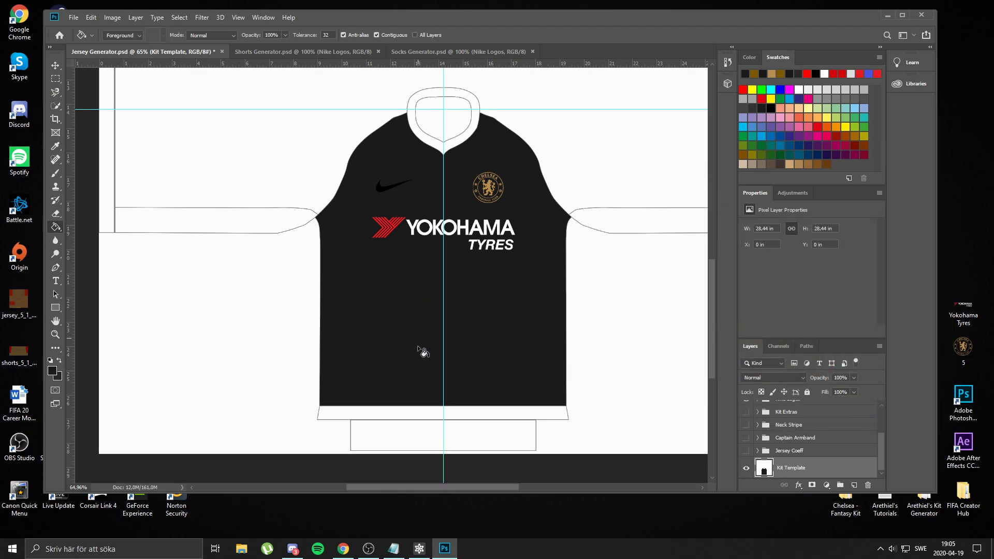
scroll(479, 367, "up", 1)
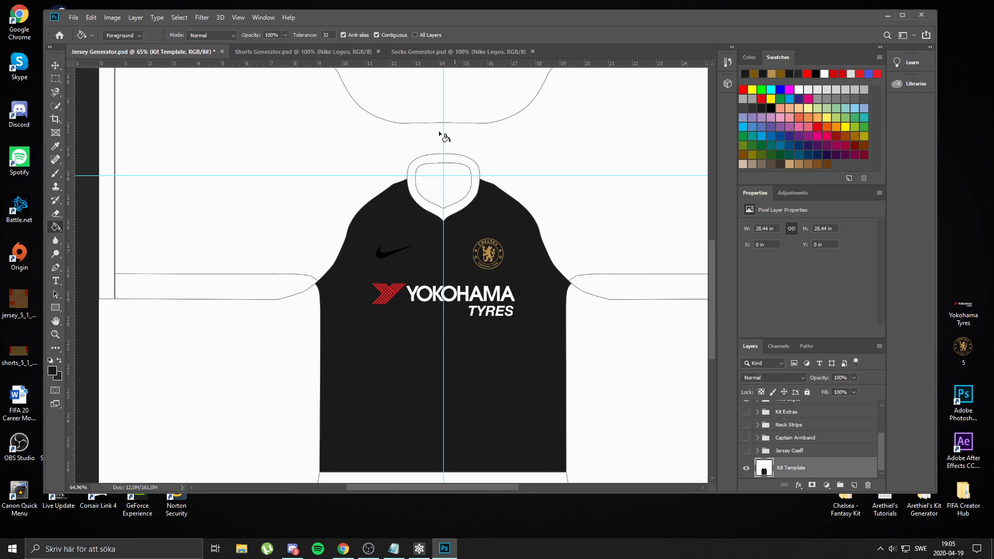
scroll(500, 430, "up", 1)
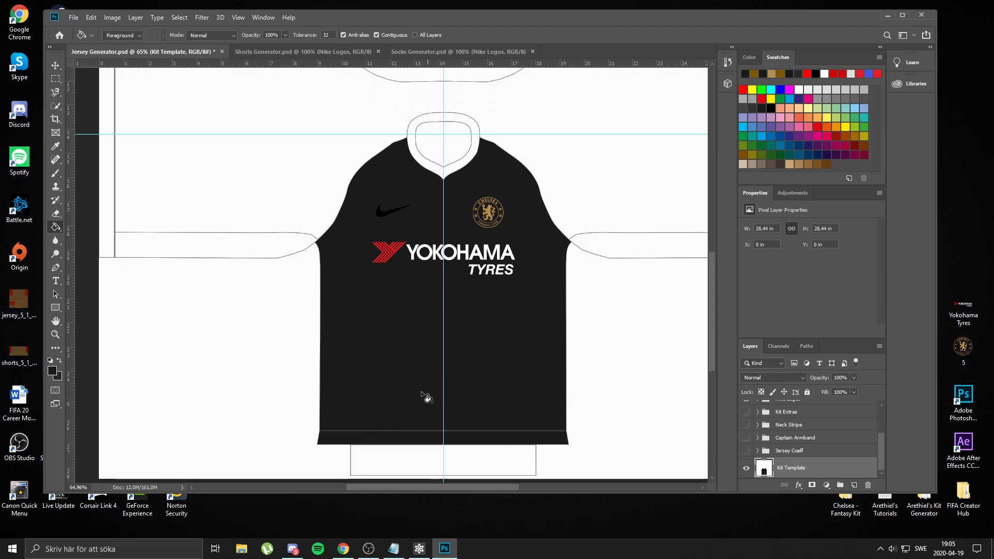
scroll(490, 390, "up", 1)
scroll(490, 390, "up", 3)
left_click(595, 266)
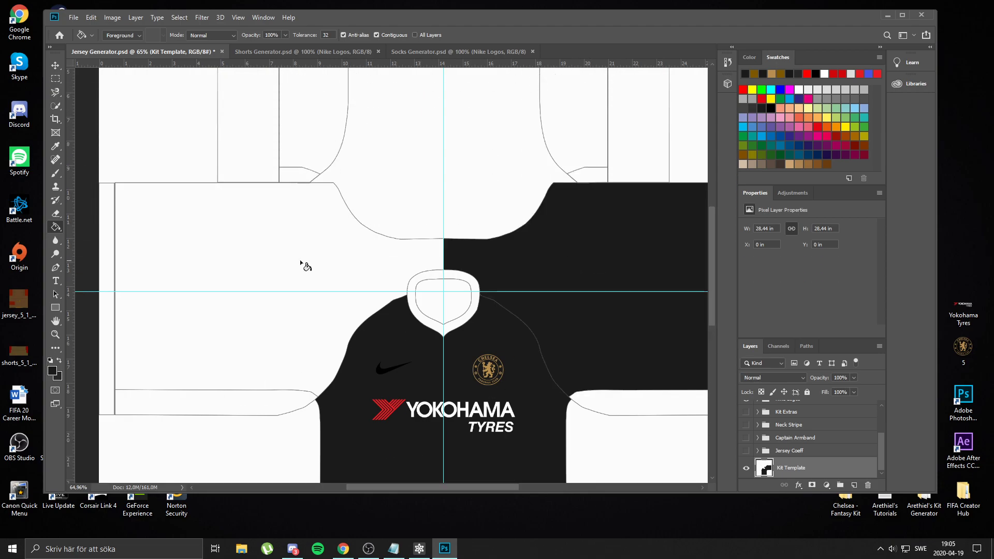
left_click(283, 261)
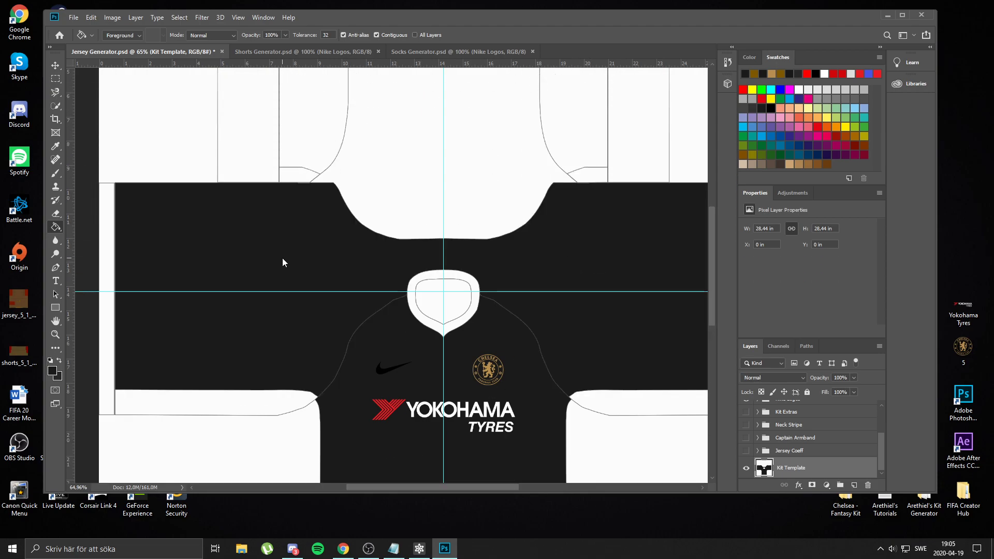
Fill the inner neck area of the collar and the strips along both sleeves' lower edges with dark grey
left_click(456, 311)
scroll(480, 288, "down", 2)
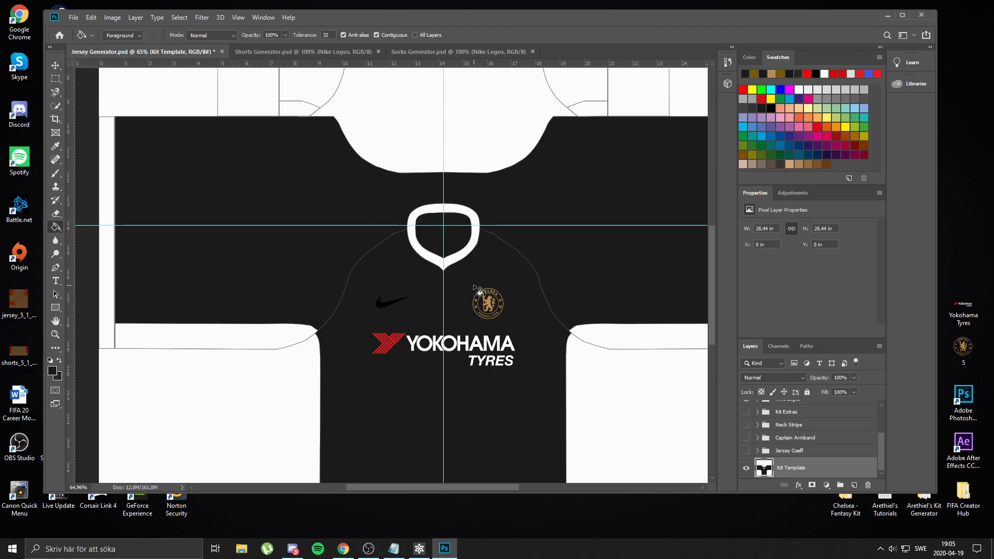
left_click(224, 334)
left_click(694, 334)
Fill the jersey's back panel, its hem band and the short-sleeve panels on both sides, including their small corner pieces, with dark grey
scroll(409, 311, "up", 5)
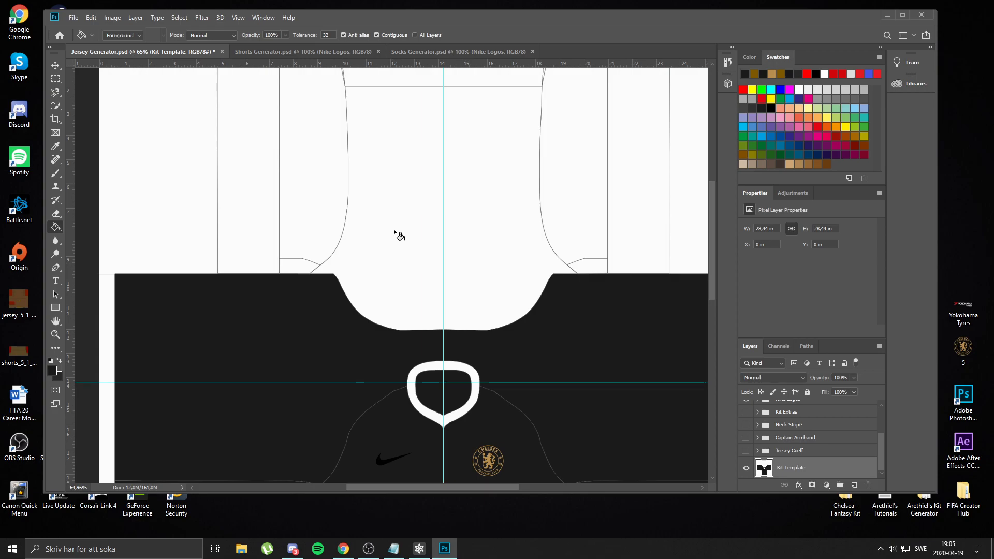
left_click(402, 229)
left_click(311, 170)
left_click(304, 266)
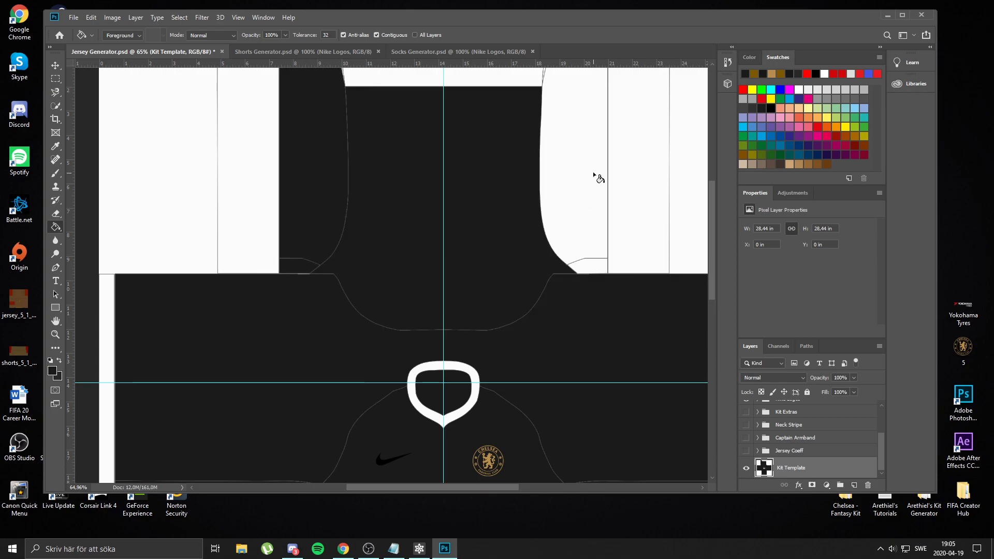
left_click(596, 218)
left_click(594, 264)
scroll(464, 250, "up", 3)
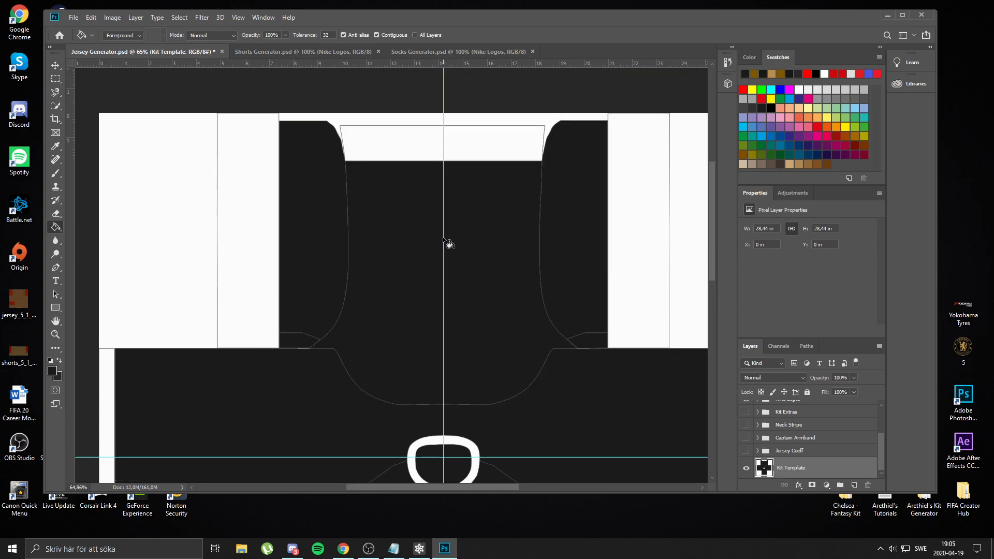
left_click(493, 158)
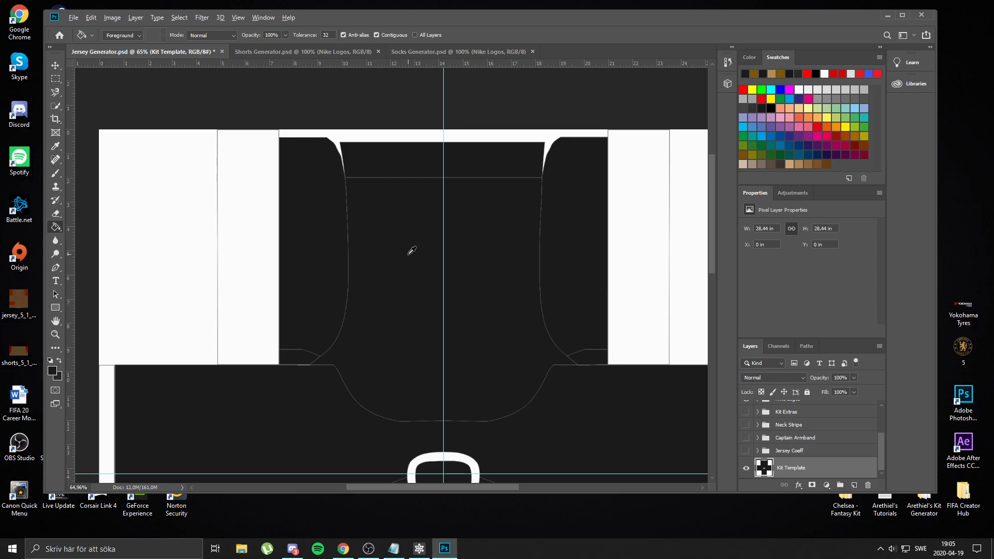
Fill over the thin seam lines remaining between the dark back, sleeve and front panels with the same dark grey
scroll(410, 253, "down", 5)
scroll(387, 270, "up", 3)
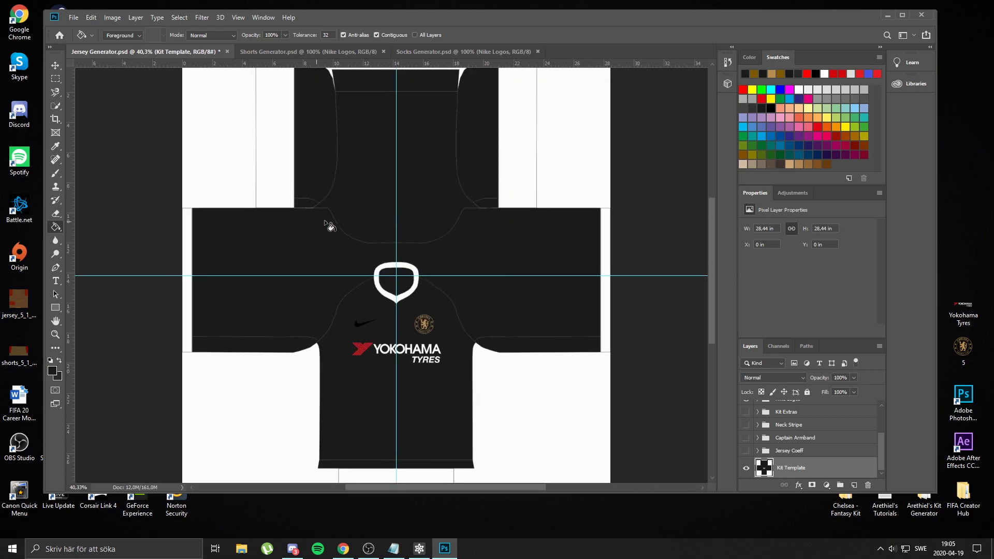
scroll(306, 268, "up", 2)
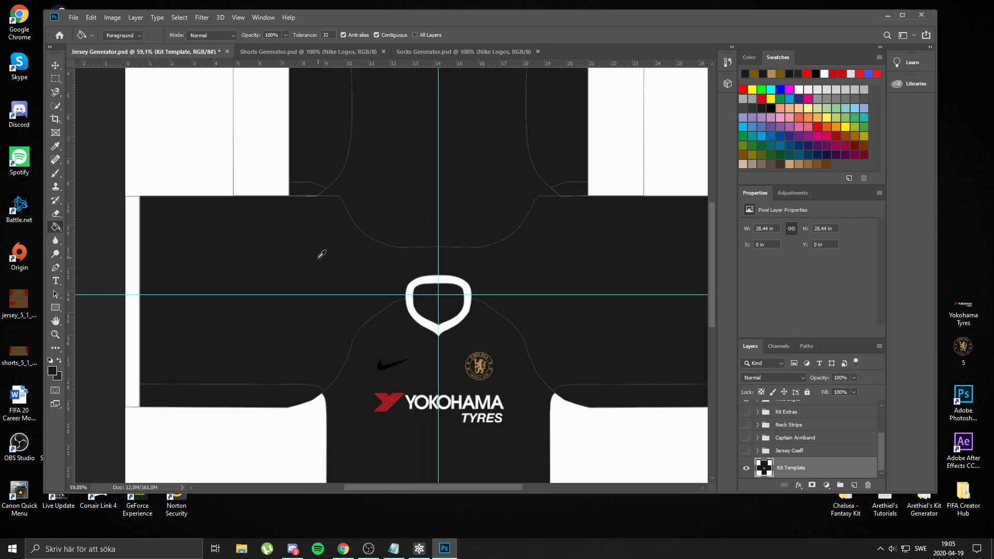
left_click(397, 188)
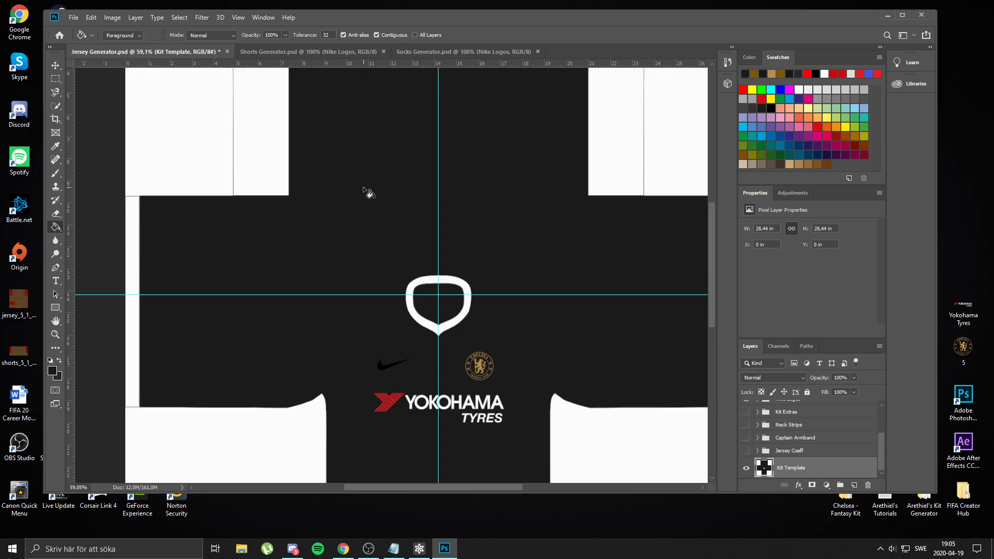
scroll(368, 192, "down", 2)
scroll(368, 192, "down", 4)
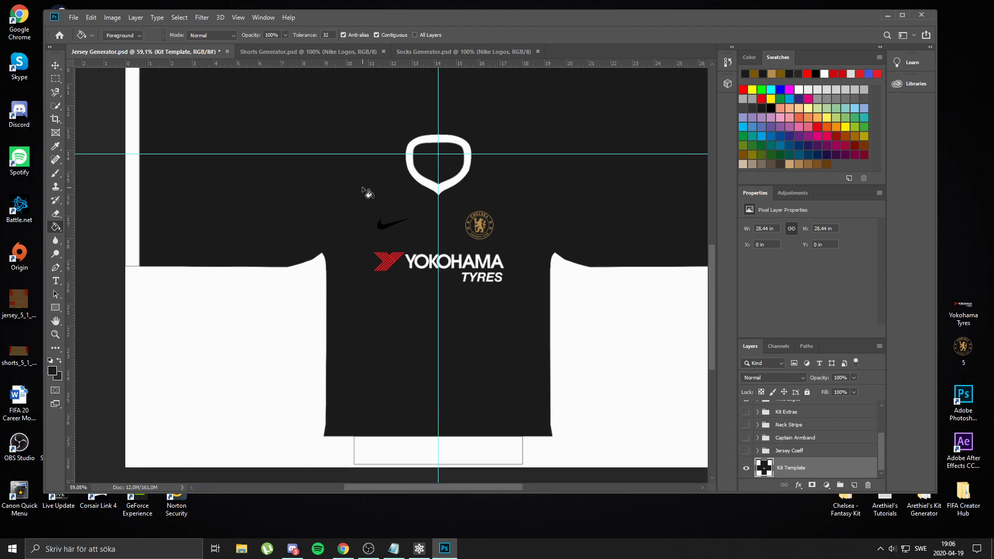
scroll(275, 262, "up", 6)
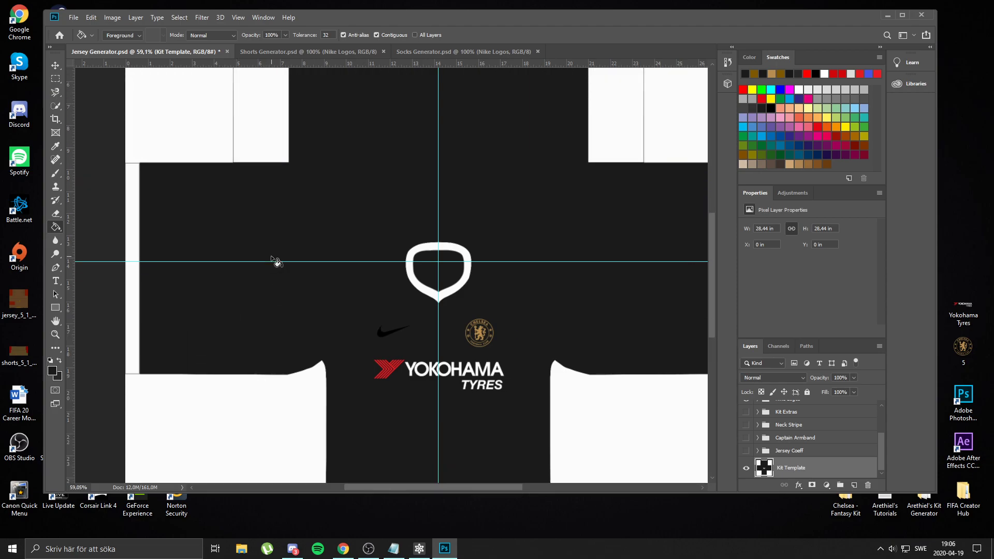
scroll(275, 261, "up", 6)
scroll(276, 261, "down", 6)
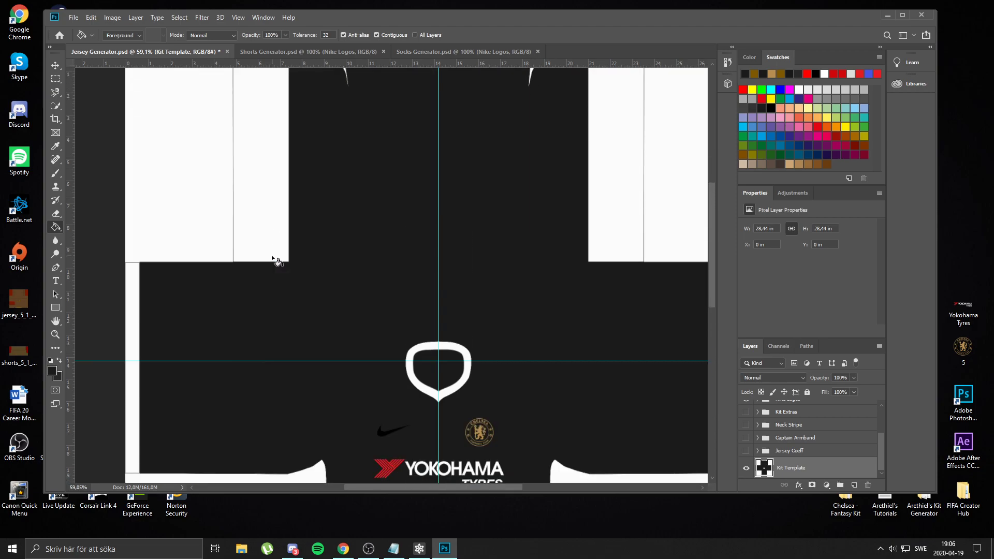
scroll(277, 261, "down", 4)
Sample the gold of the Chelsea crest as the foreground colour and fill the white collar ring with it
scroll(472, 288, "up", 5)
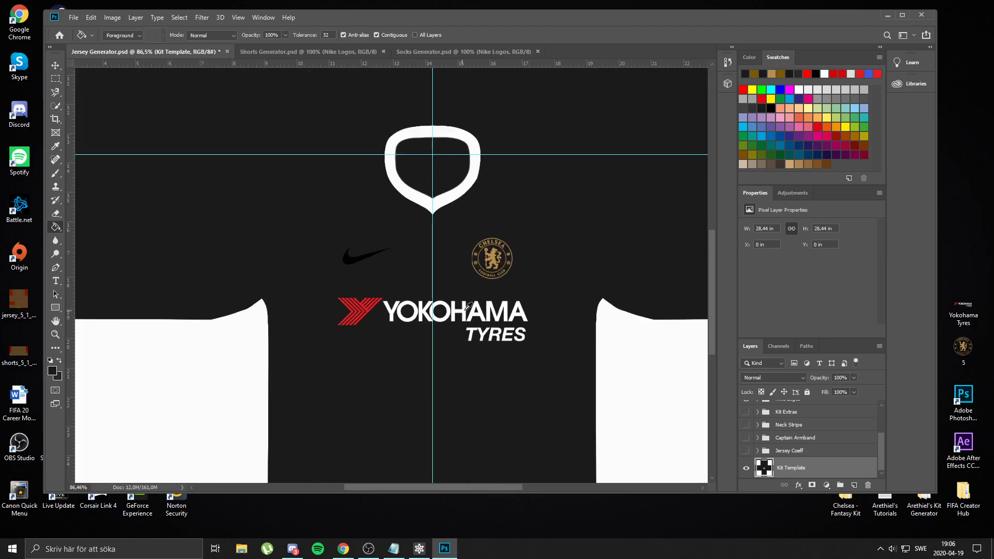
scroll(501, 241, "up", 2)
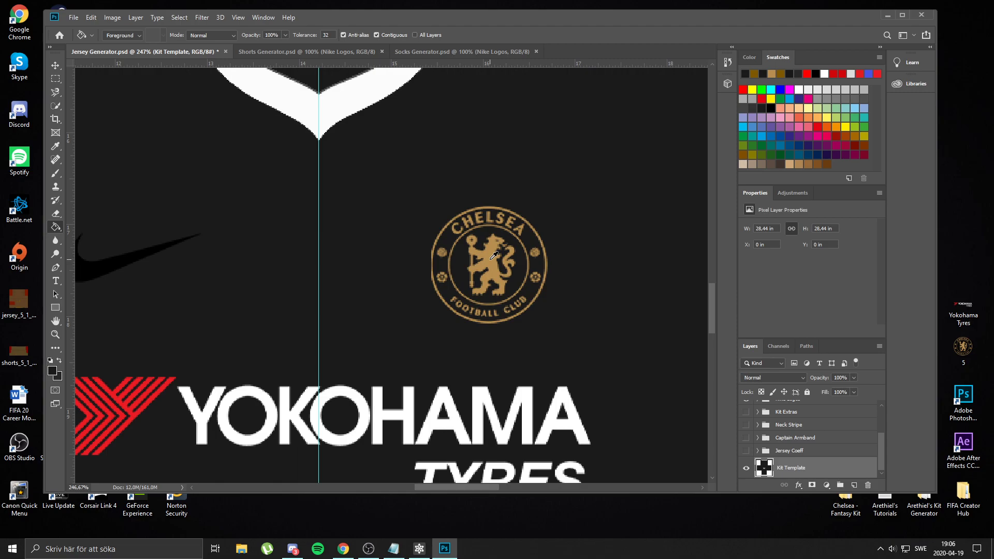
left_click(493, 254, "alt")
scroll(344, 289, "down", 8)
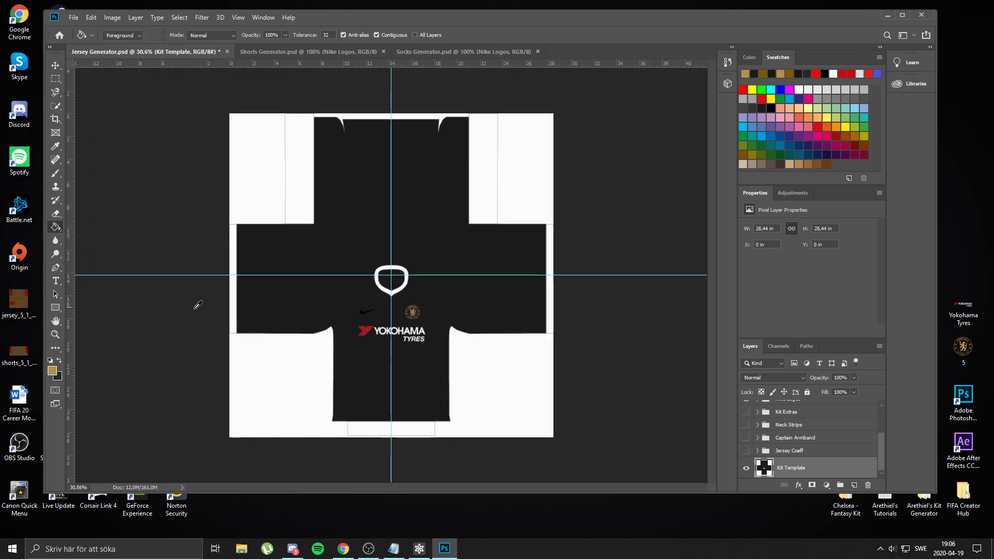
scroll(233, 300, "up", 3)
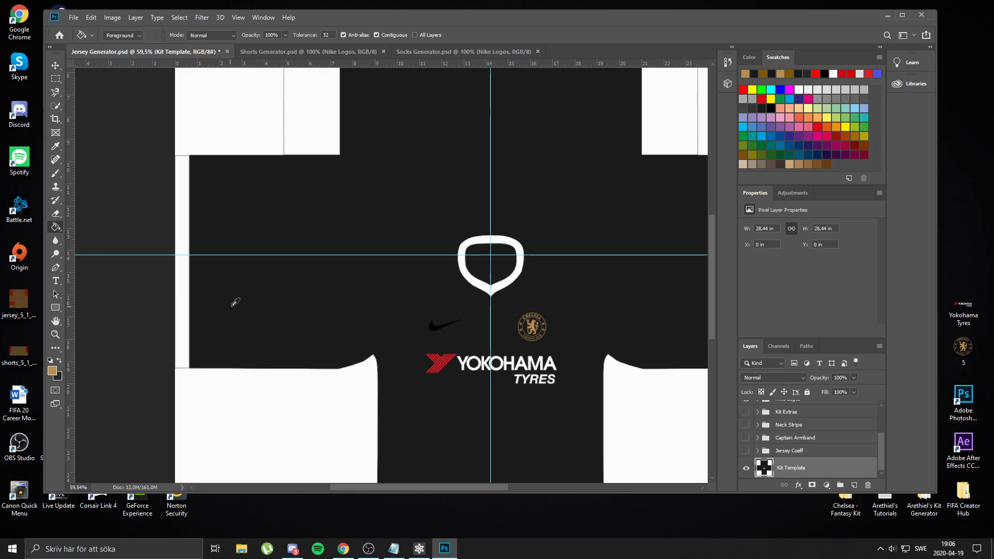
left_click(500, 287)
Fill the cuff strips at both sleeve ends and the narrow upper panels on both sides of the jersey's back with the same gold
scroll(553, 349, "down", 1)
scroll(556, 352, "up", 2)
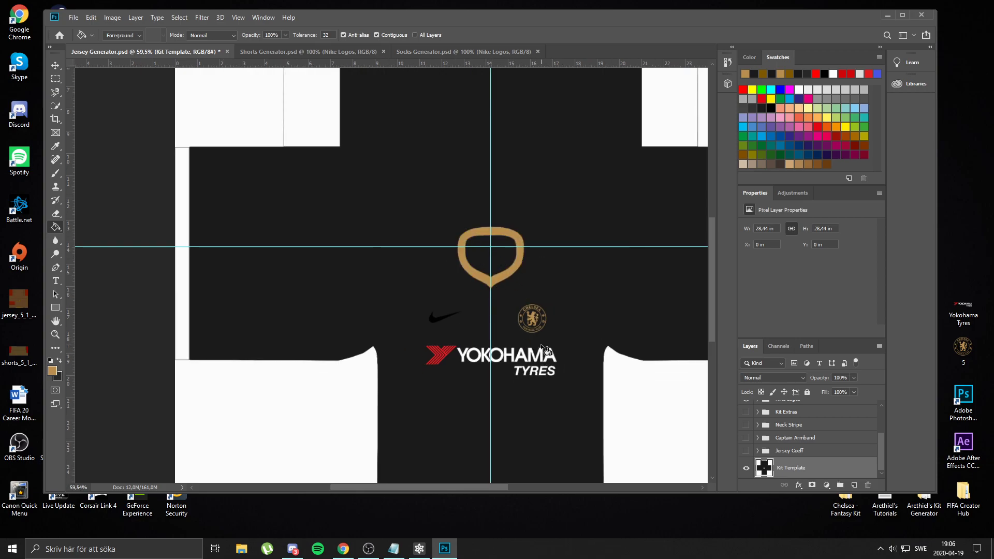
left_click(182, 229)
key("ctrl+plus")
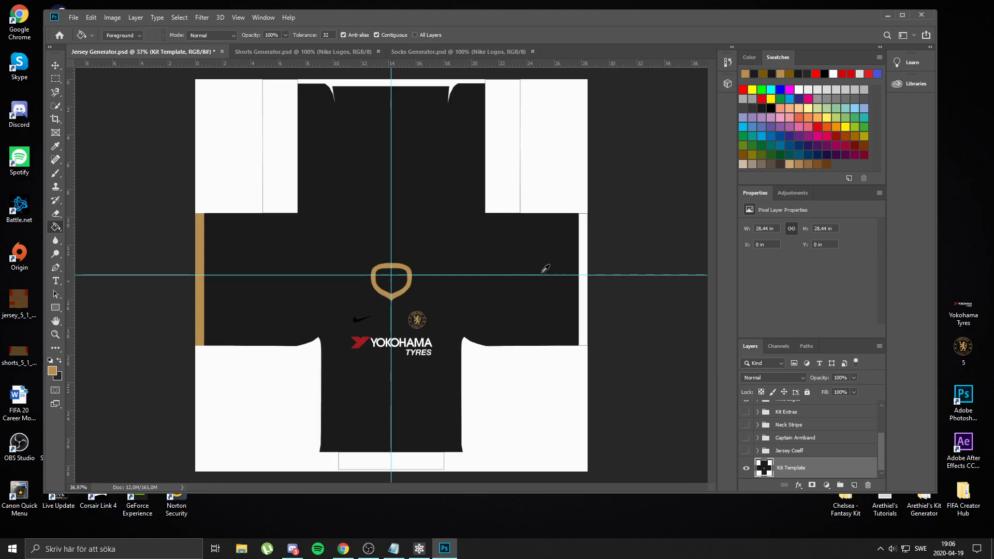
left_click(584, 244)
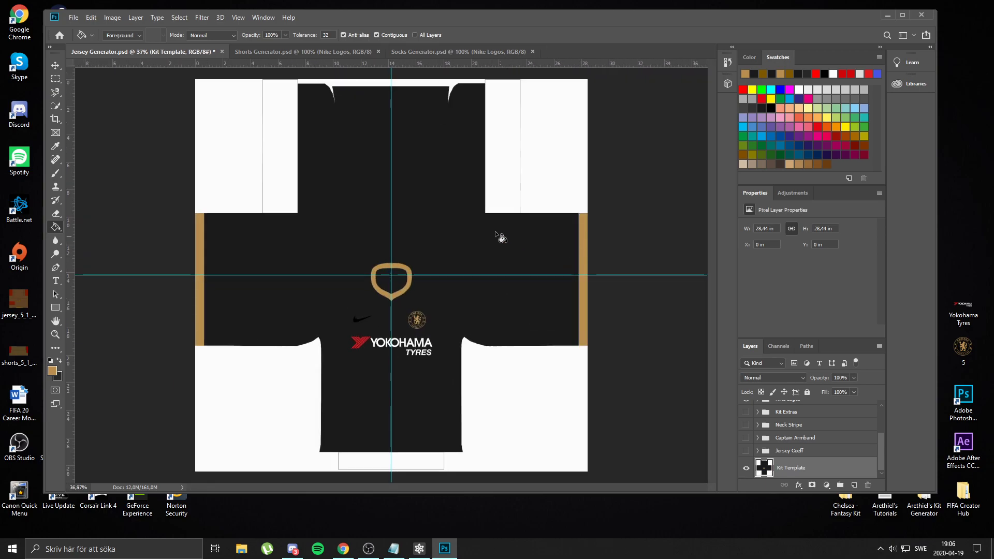
left_click(510, 176)
left_click(277, 179)
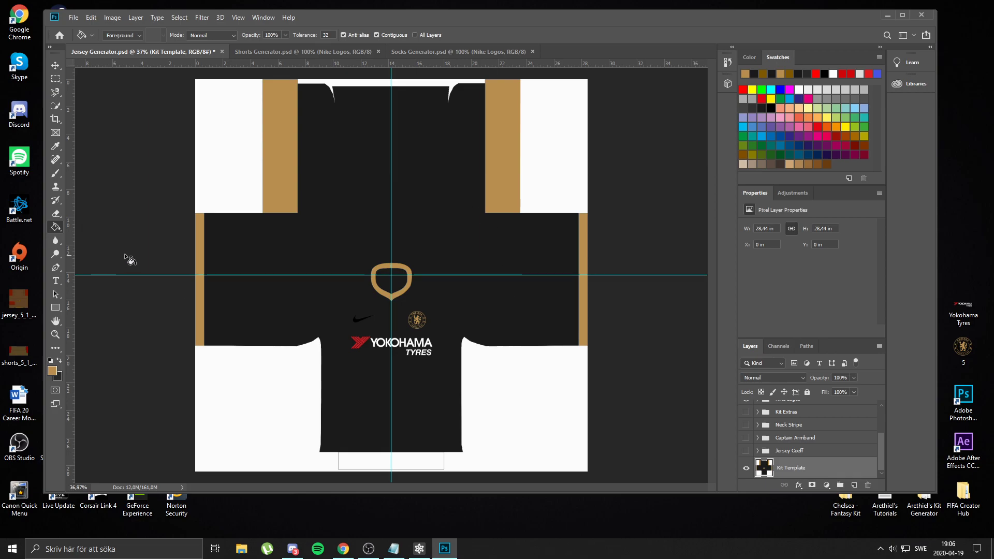
In the Nike Logos group, show Nike Logo 2 and hide Nike Logo 1, and collapse the group again
scroll(332, 346, "up", 2)
scroll(336, 338, "up", 4)
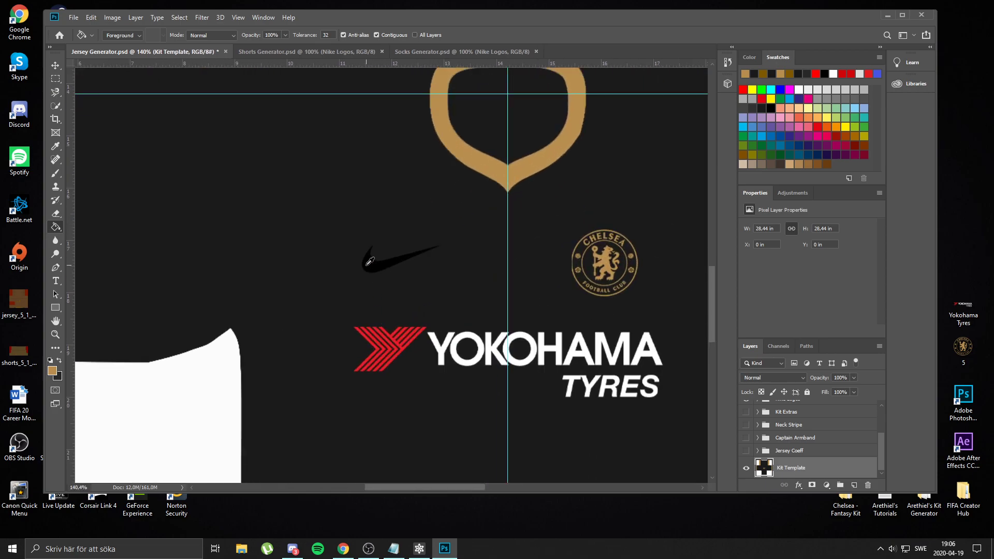
scroll(817, 429, "up", 3)
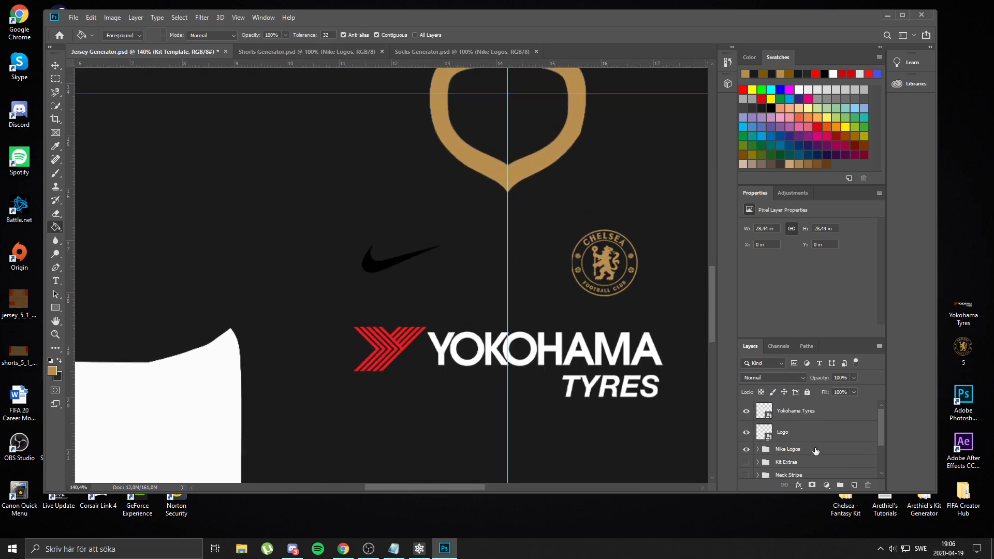
left_click(775, 451)
left_click(758, 450)
scroll(834, 415, "down", 2)
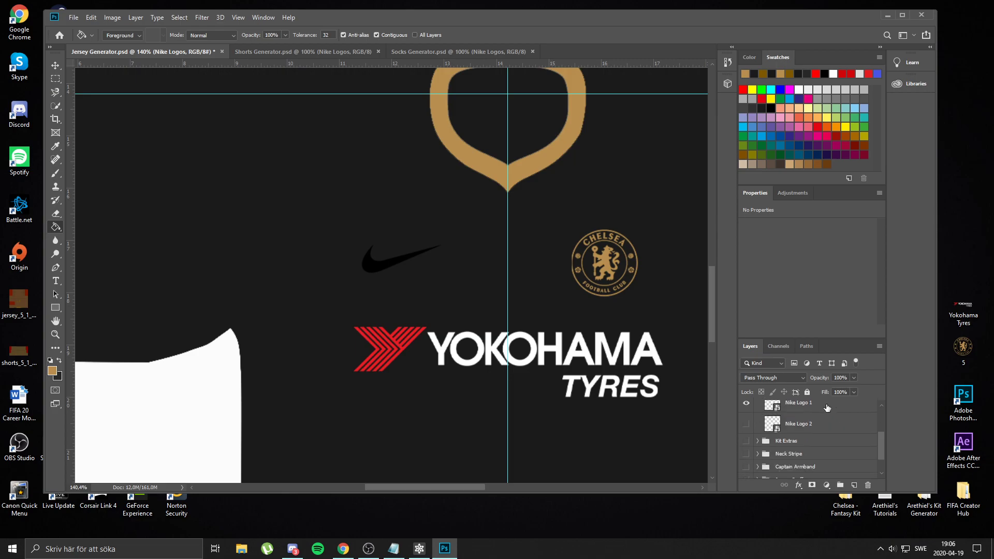
scroll(838, 421, "up", 1)
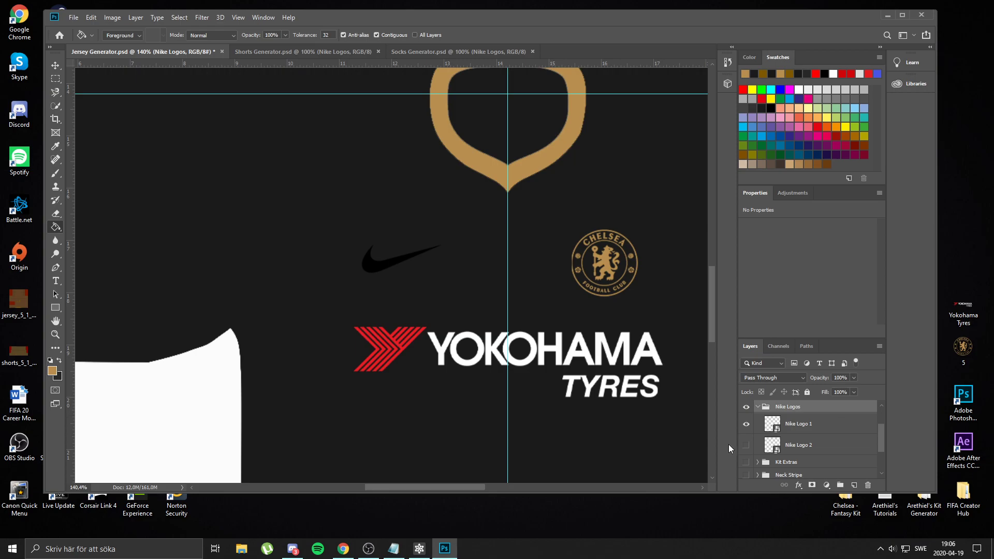
left_click(746, 446)
left_click(746, 424)
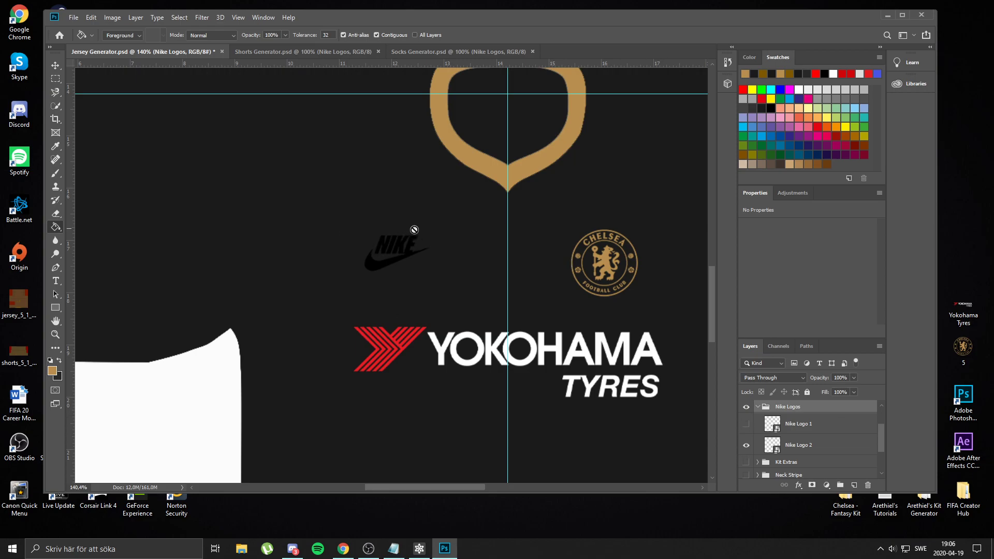
key("v")
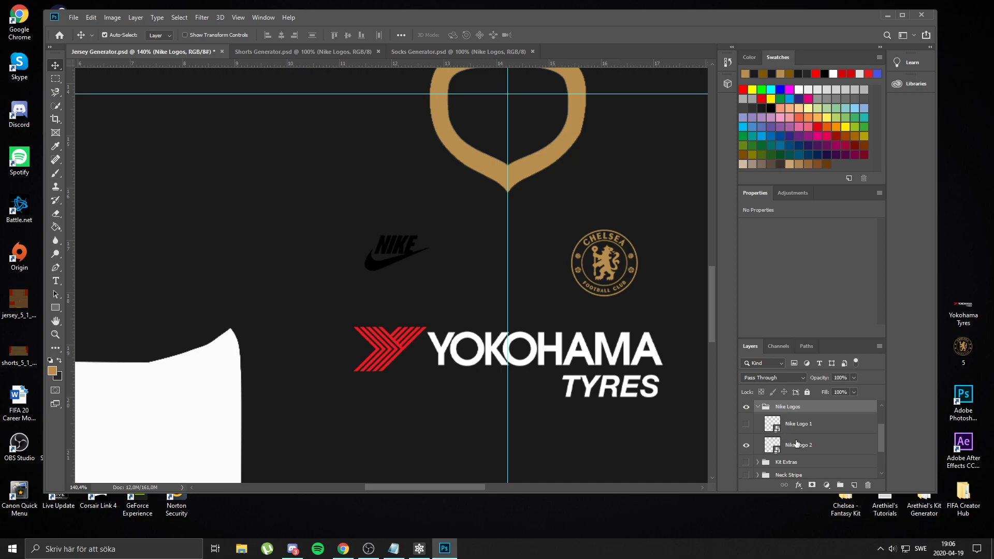
left_click(759, 407)
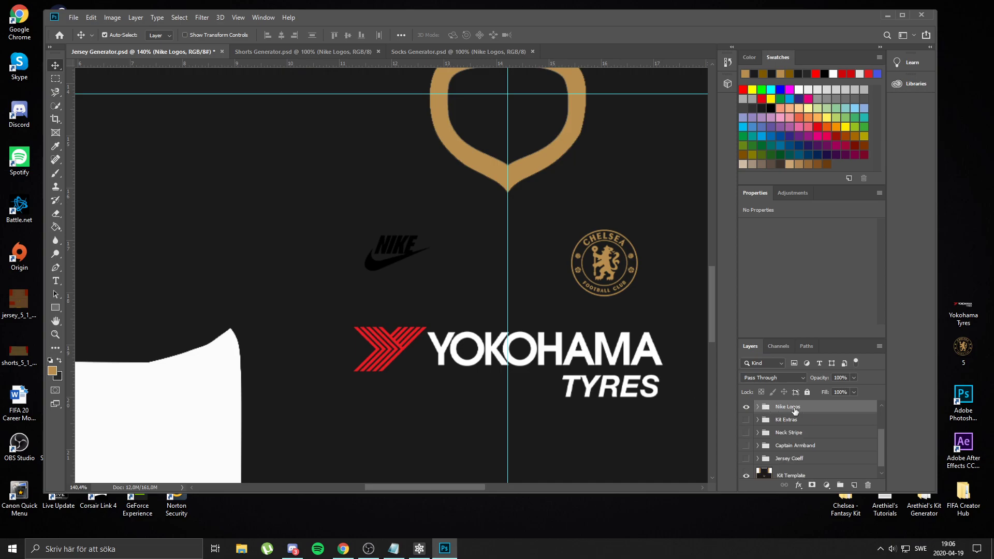
Apply a Color Overlay to the Nike Logos group, using the gold b88f4f sampled from the collar
double_click(837, 410)
left_click(567, 345)
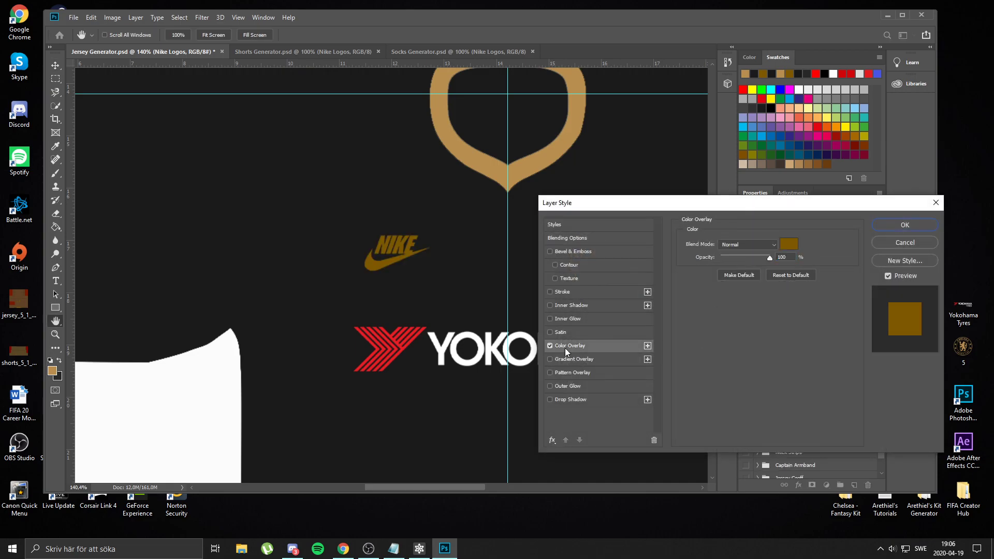
left_click_drag(740, 206, 700, 238)
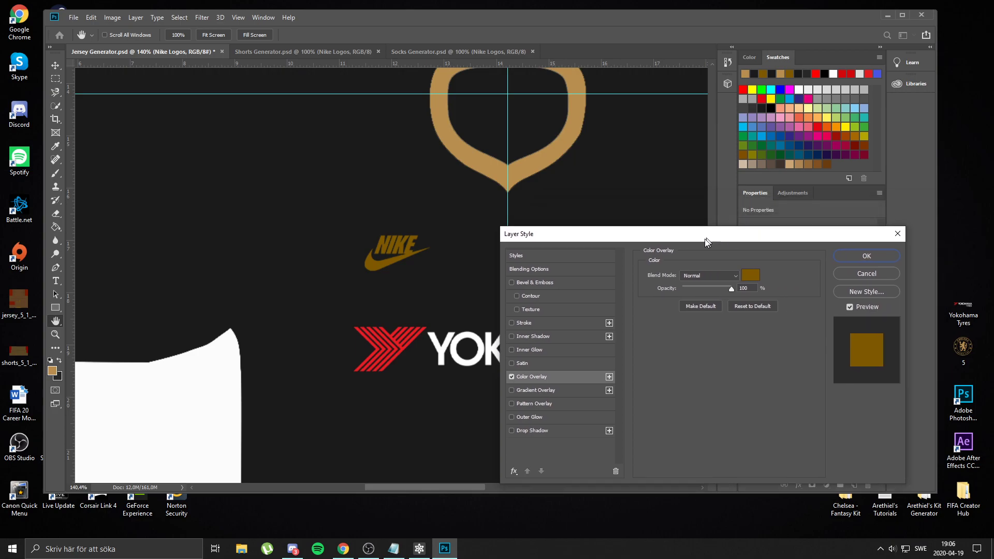
left_click(749, 276)
left_click(540, 160)
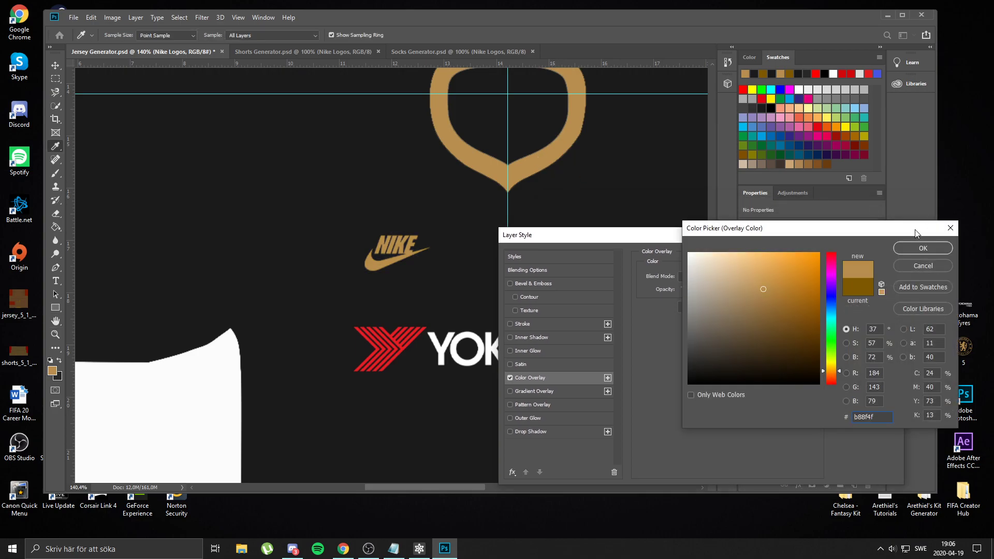
left_click(914, 250)
left_click(879, 258)
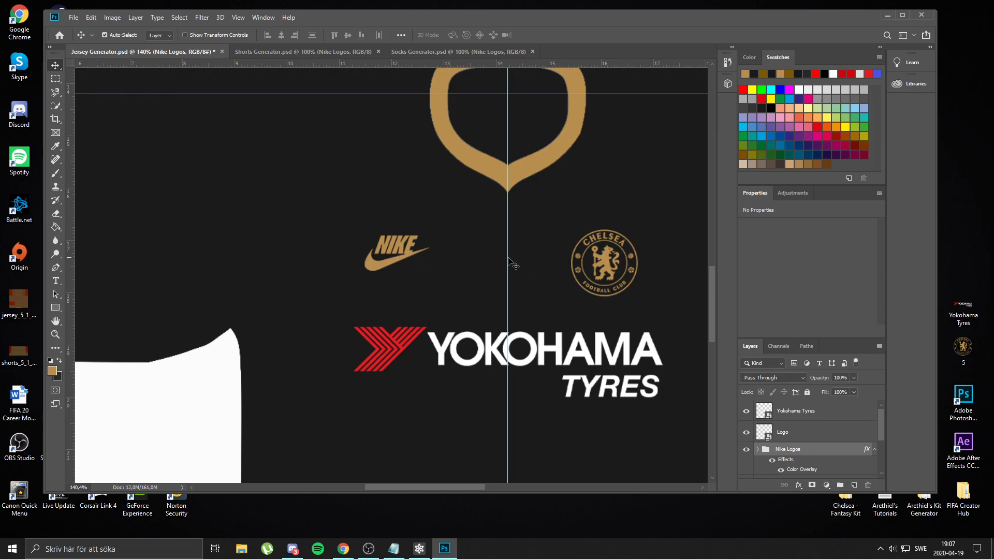
Move the Chelsea crest slightly upward to a Y position of 16.62 in
left_click(815, 438)
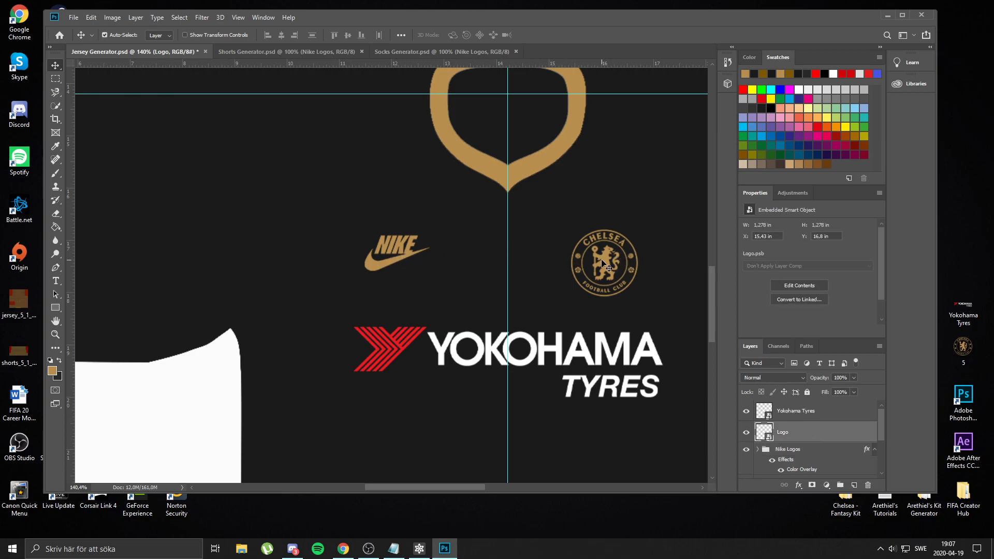
left_click_drag(604, 261, 607, 253)
scroll(306, 359, "down", 4)
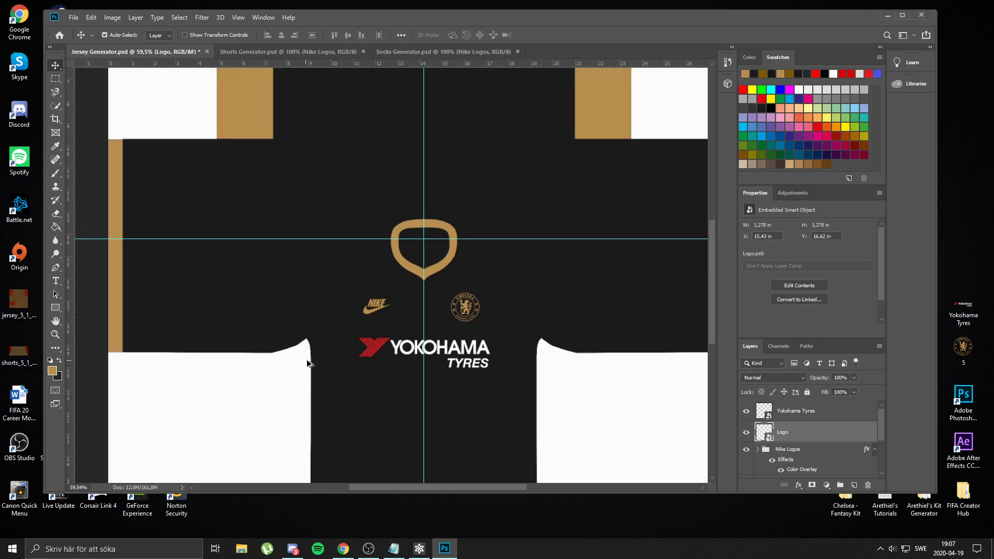
Apply a Color Overlay in the same gold to the Yokohama Tyres sponsor layer
scroll(314, 365, "up", 4)
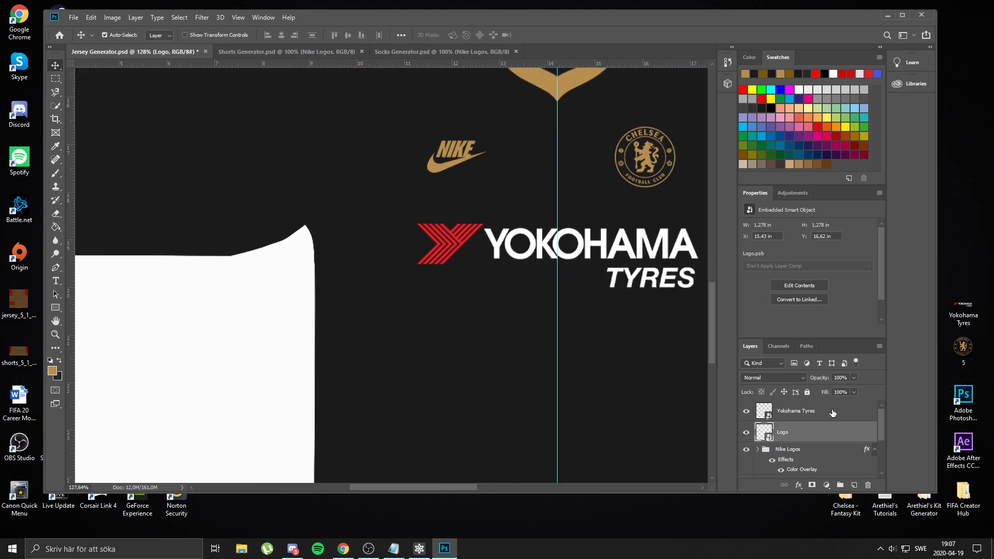
left_click(849, 413)
double_click(864, 410)
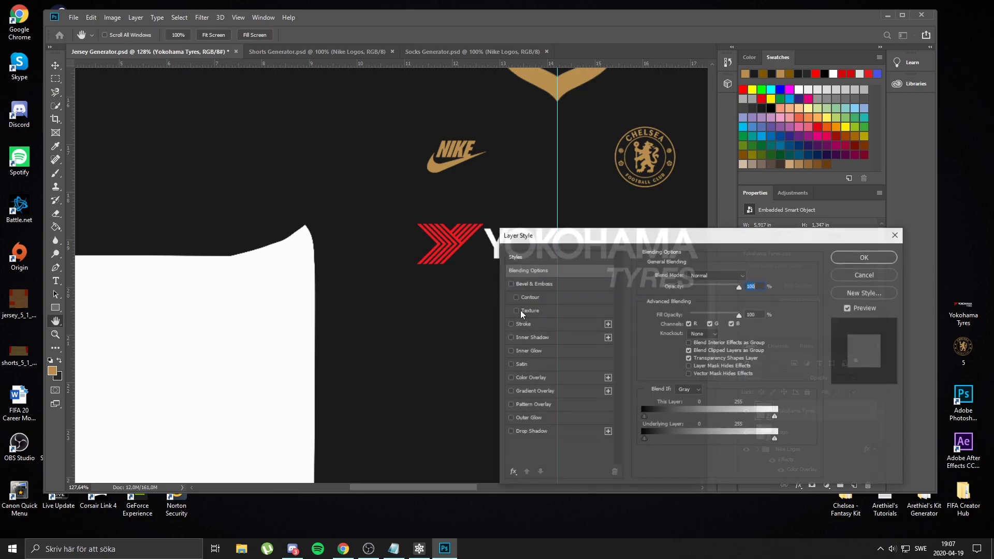
left_click(529, 378)
left_click(865, 257)
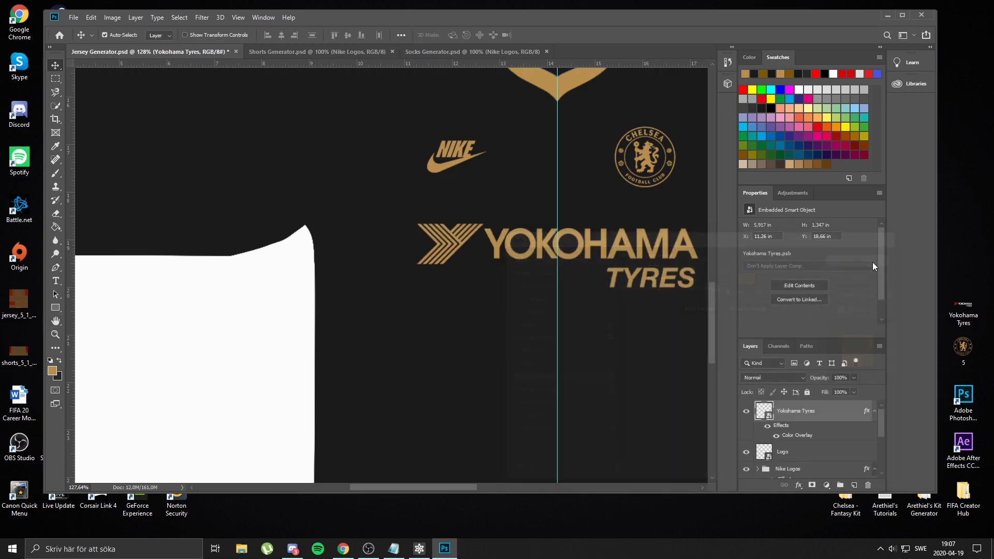
Make the Kit Extras group visible, check its small text and badge near the front hem, and expand the group
scroll(484, 306, "down", 4)
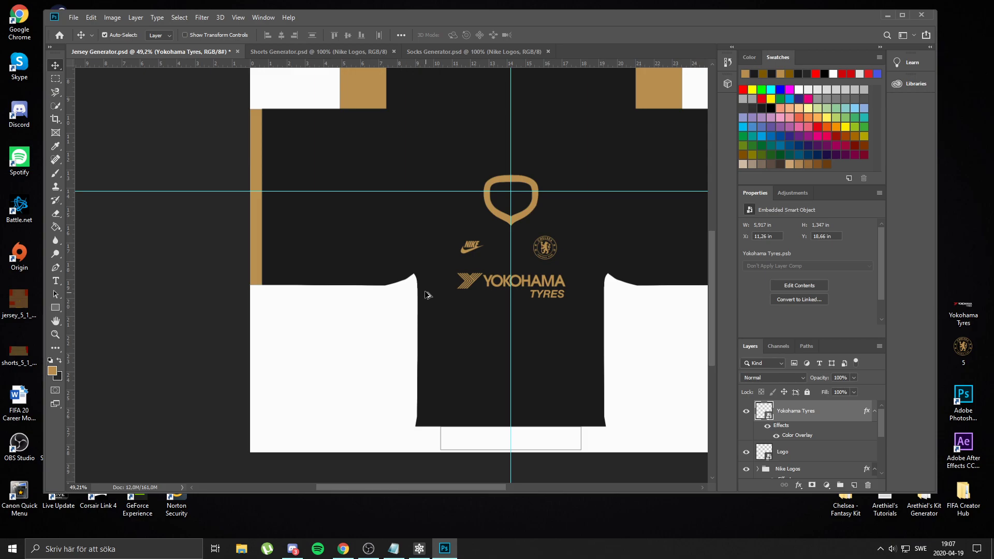
scroll(422, 292, "down", 3)
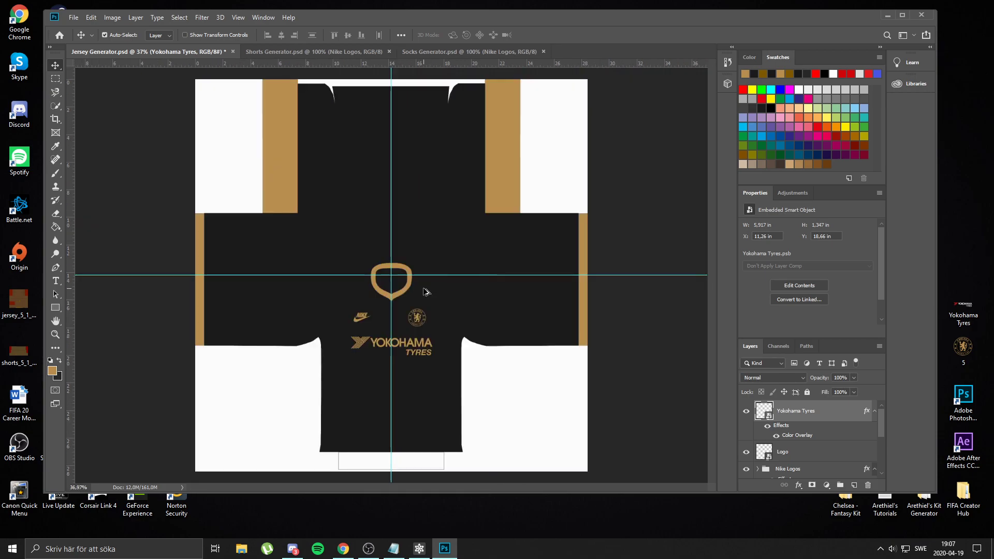
scroll(422, 292, "up", 2)
scroll(332, 336, "down", 2)
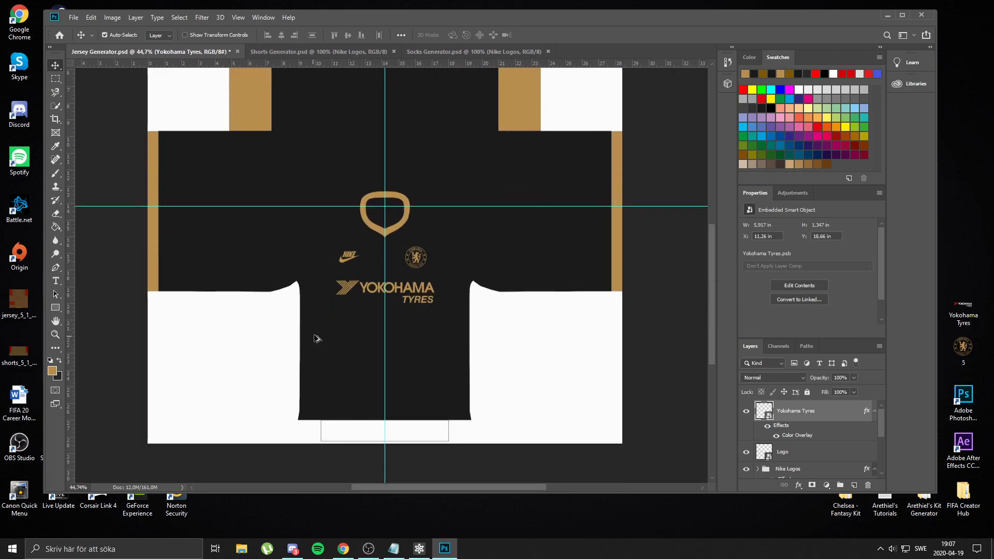
scroll(318, 339, "up", 3)
scroll(825, 420, "down", 3)
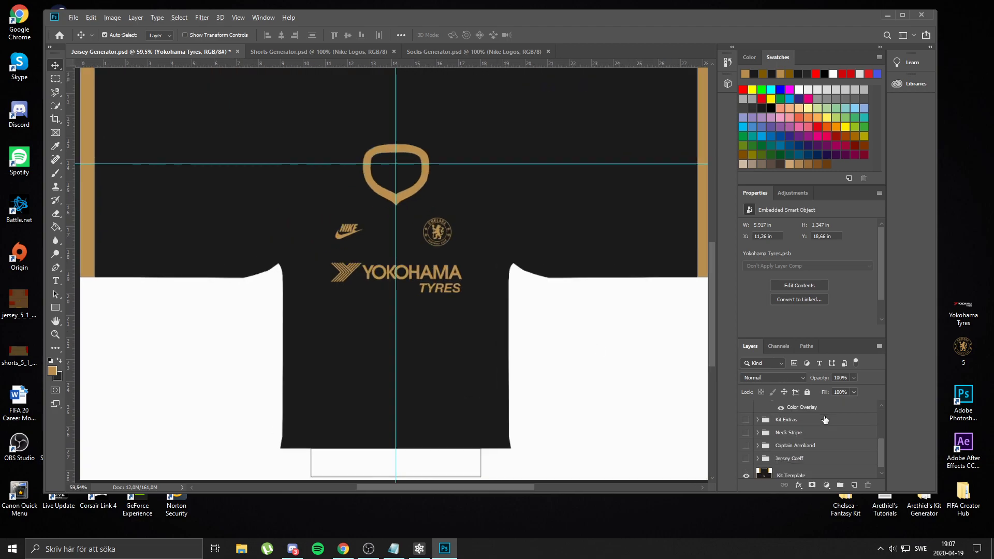
left_click(747, 420)
scroll(407, 440, "up", 4)
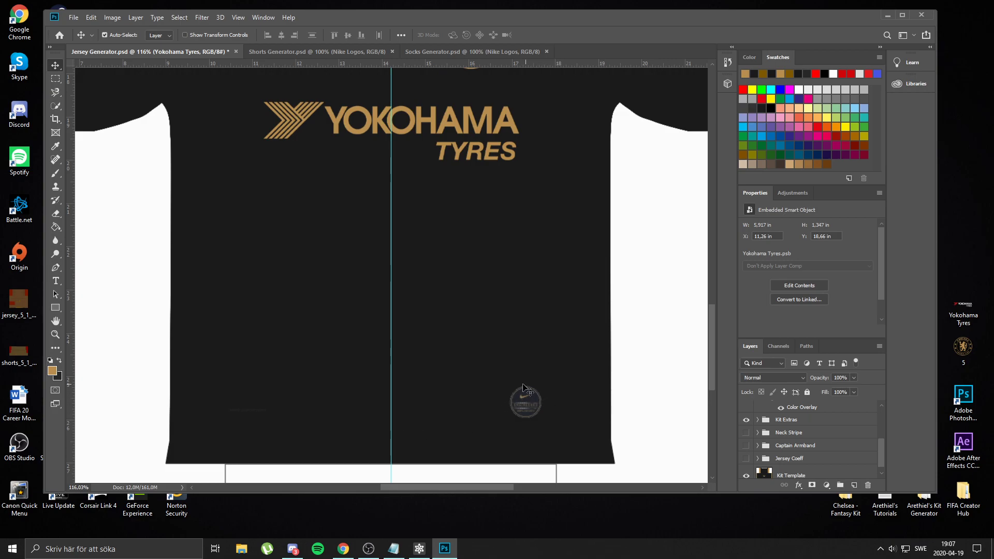
scroll(228, 433, "down", 2)
scroll(170, 441, "up", 5)
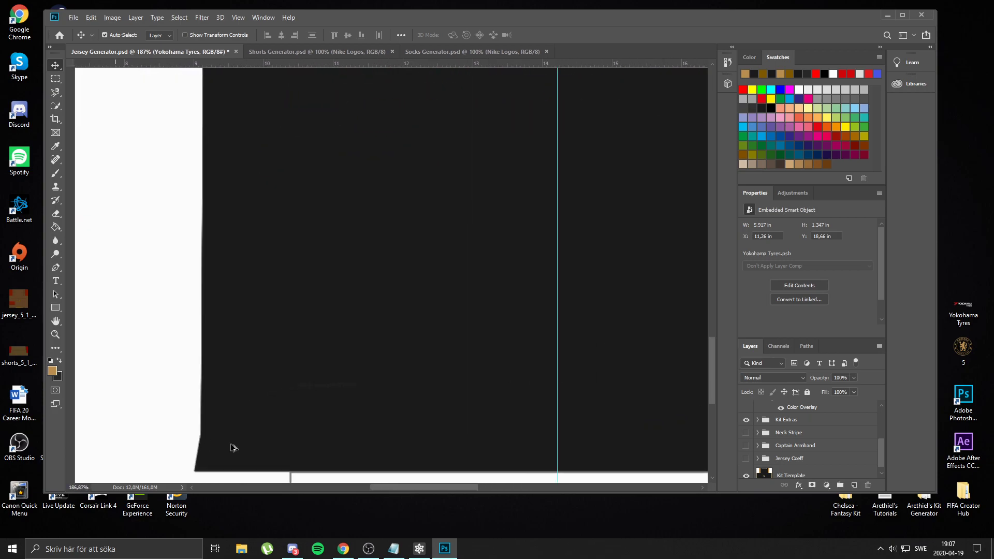
scroll(386, 379, "down", 4)
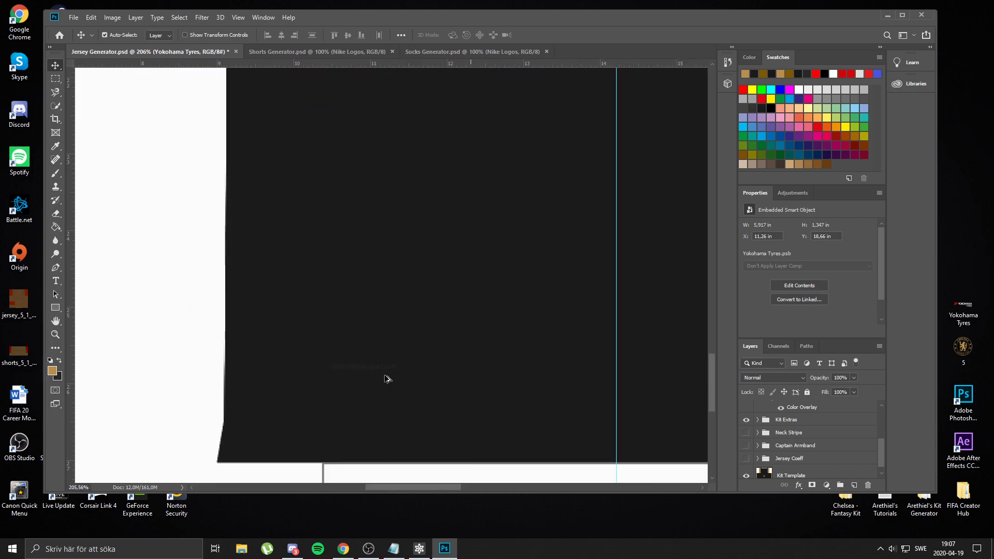
left_click(758, 420)
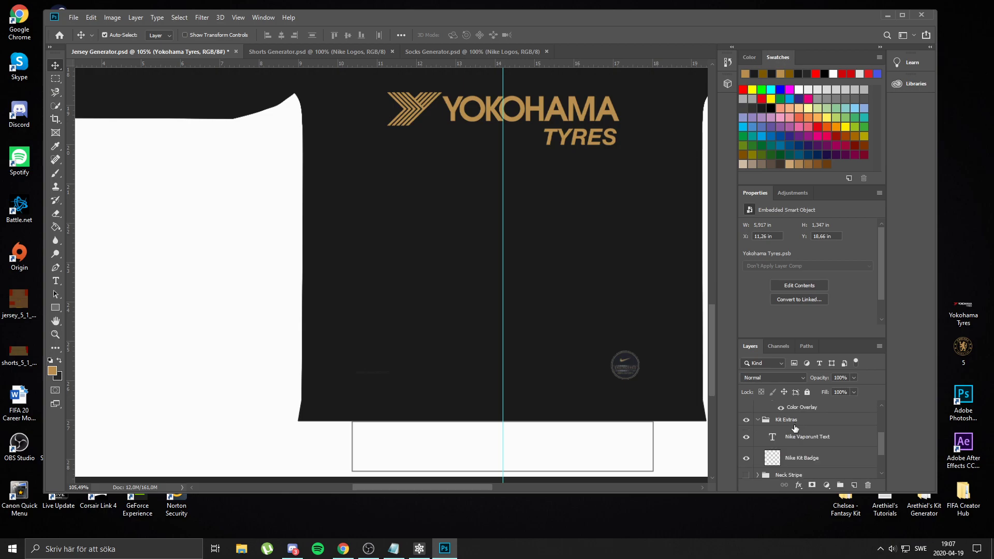
Recolour the Nike Vaporunt Text layer with the gold b88f4f sampled from the Yokohama logo and collapse the Kit Extras group
double_click(772, 437)
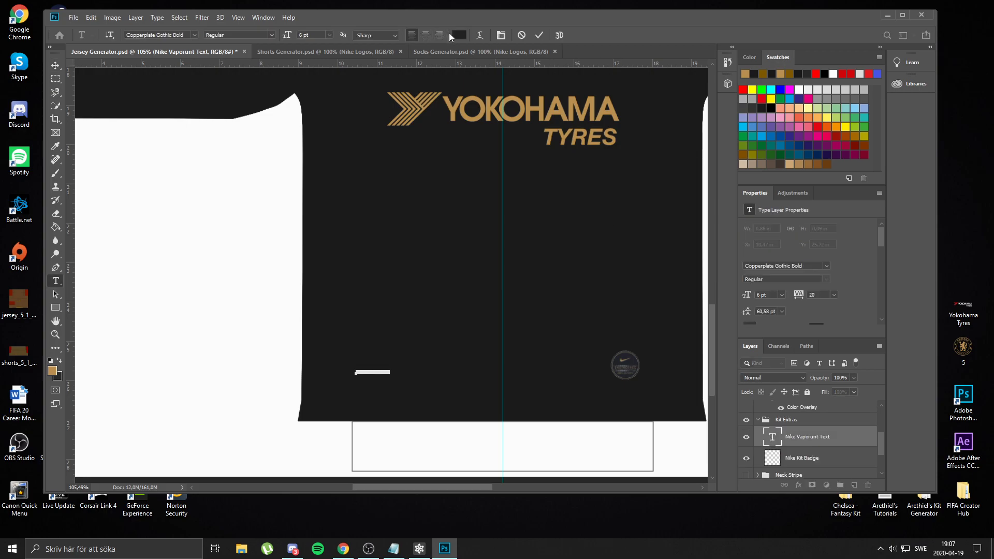
left_click(456, 35)
left_click(466, 102)
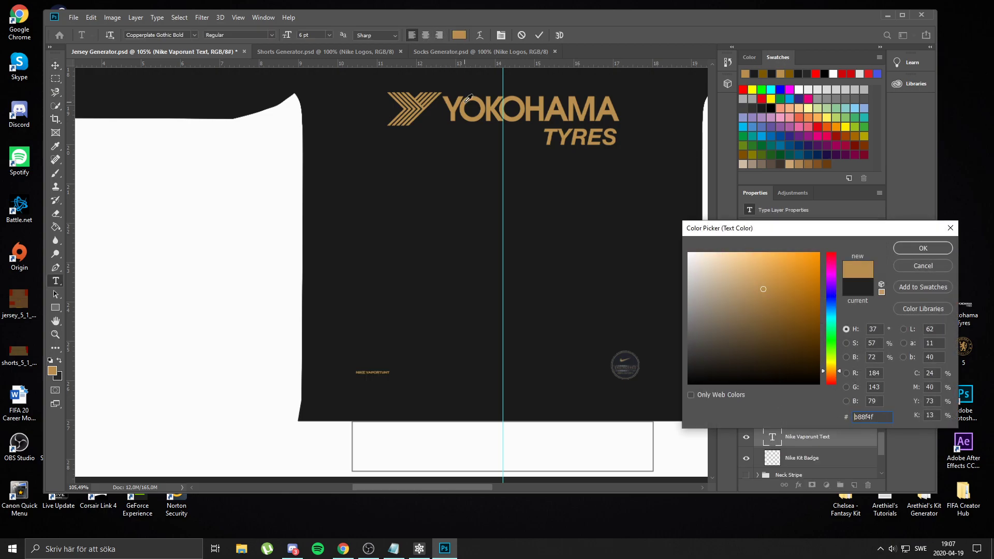
left_click(941, 248)
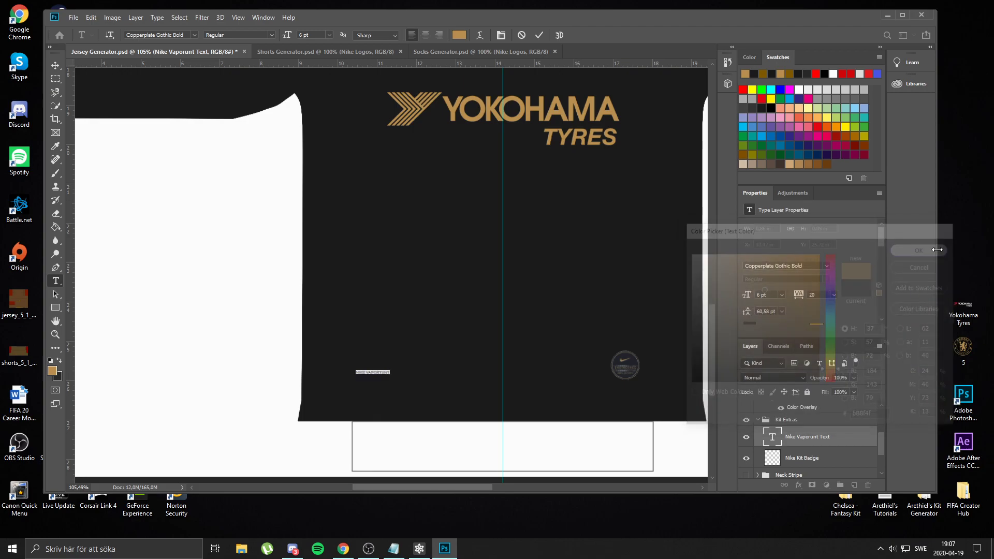
left_click(806, 461)
left_click(758, 420)
Make the Neck Stripe group visible and fill its stripe with the gold foreground colour using the Paint Bucket
scroll(529, 284, "up", 1)
scroll(533, 285, "up", 6)
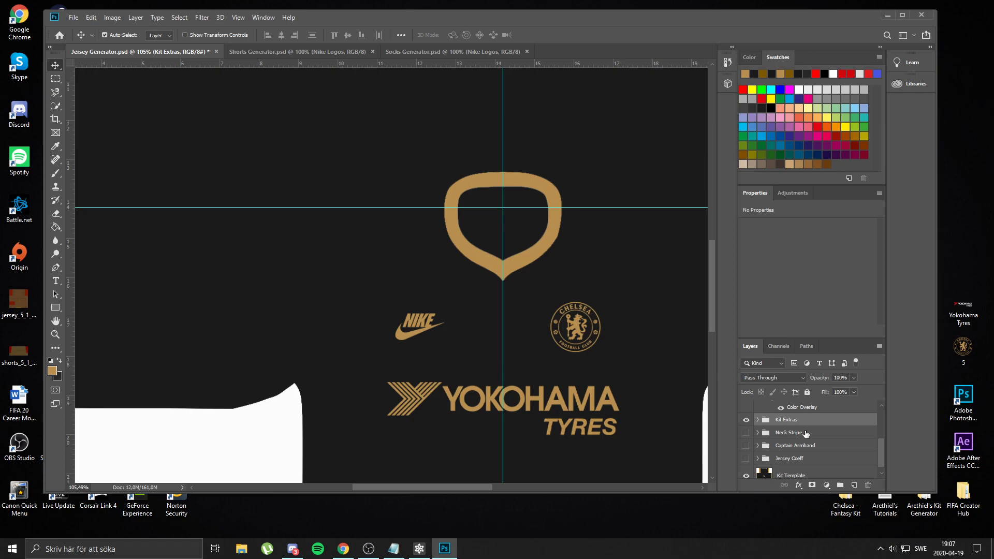
left_click(745, 433)
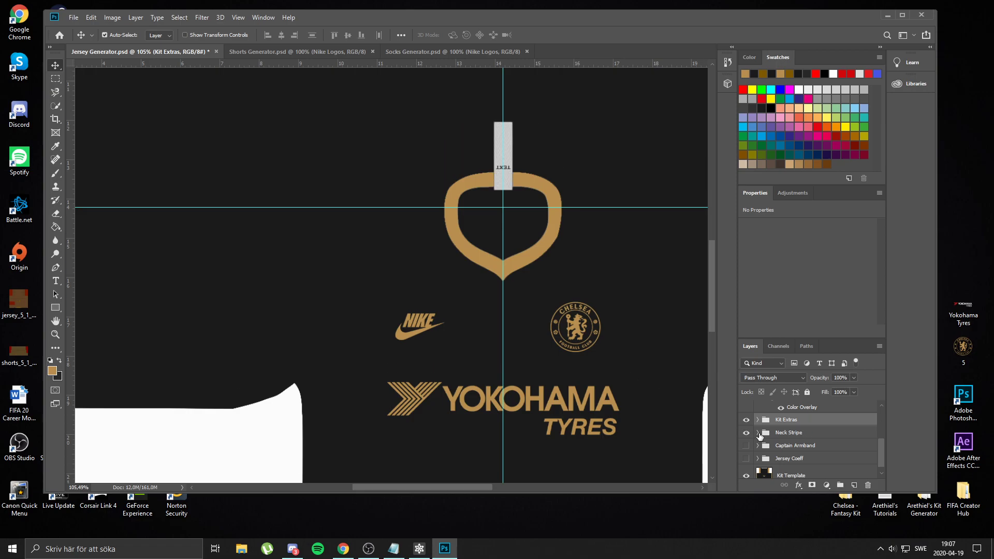
left_click(759, 433)
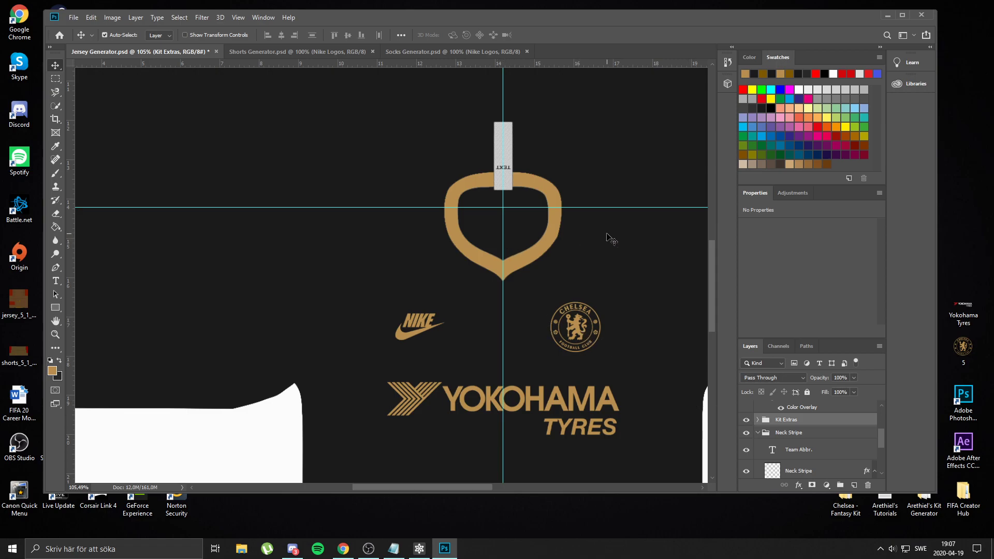
scroll(540, 138, "up", 3)
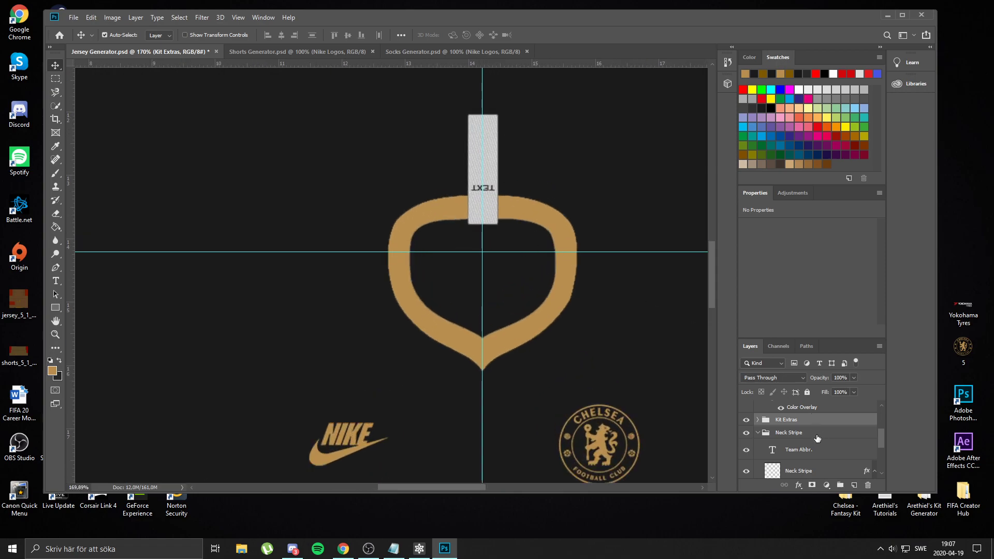
left_click(804, 476)
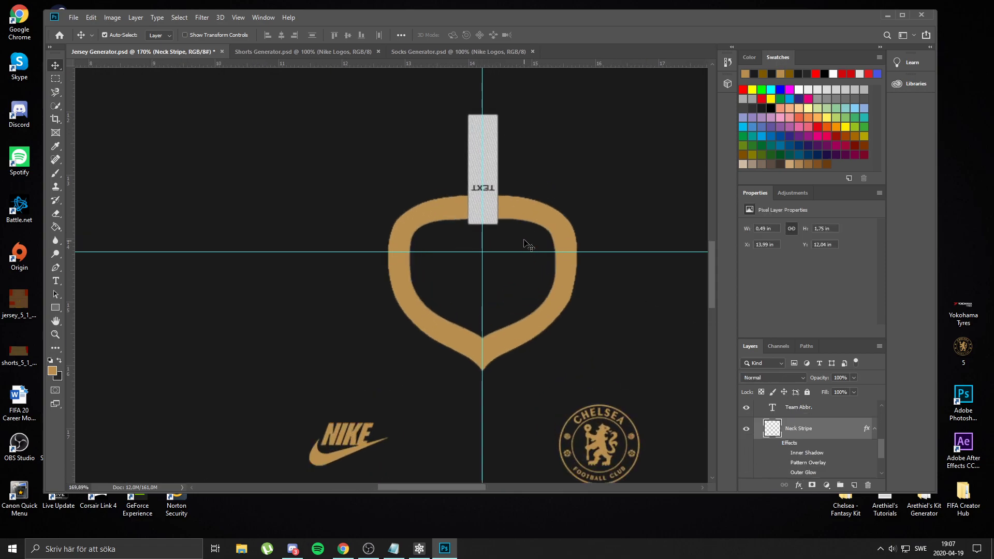
key("g")
left_click(495, 153)
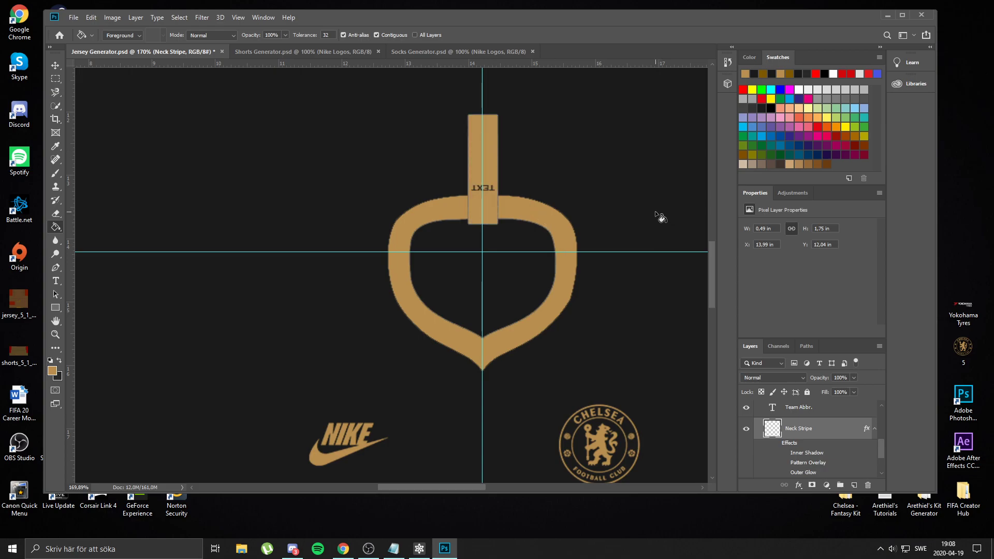
Compare the collar with the Neck Stripe group hidden and shown, leaving the group visible
scroll(776, 437, "up", 3)
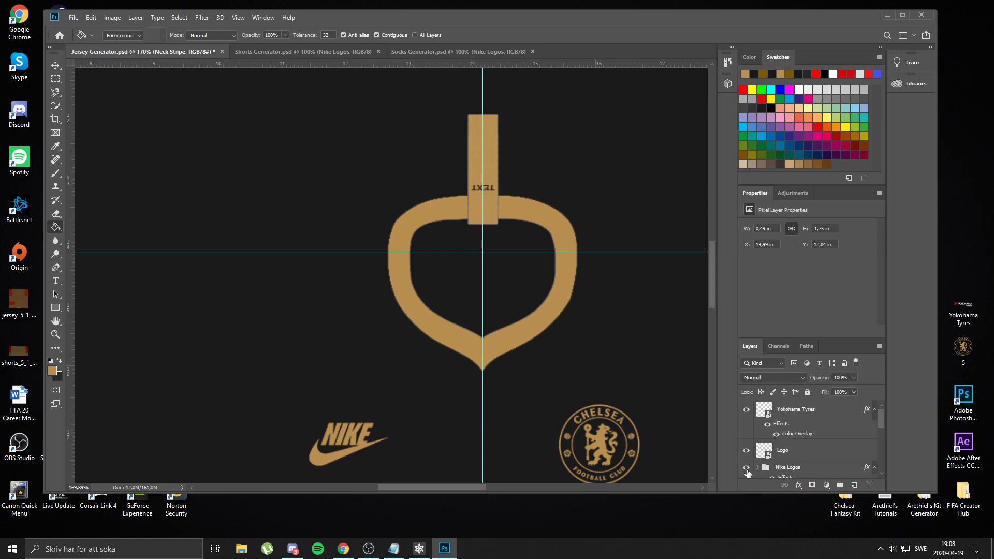
scroll(759, 469, "down", 1)
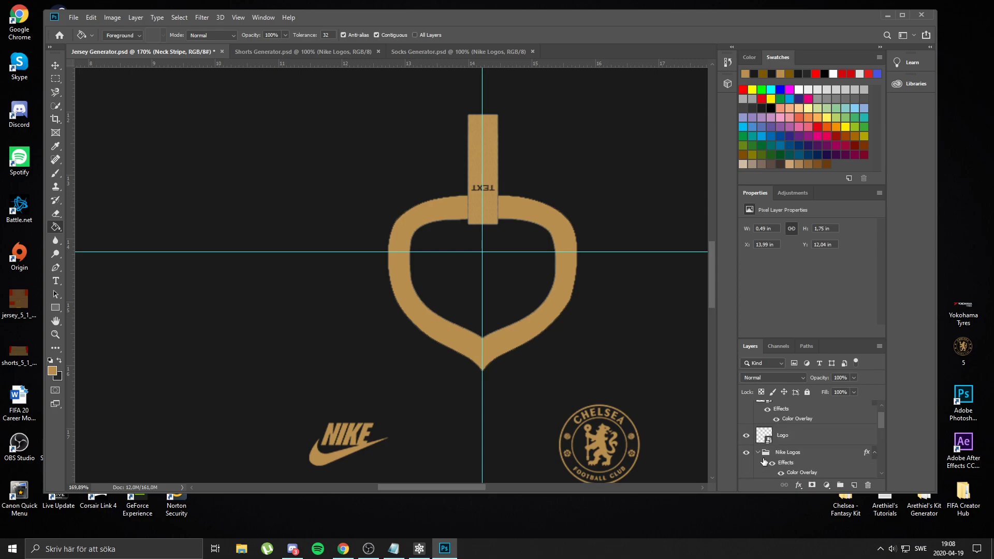
scroll(767, 457, "down", 3)
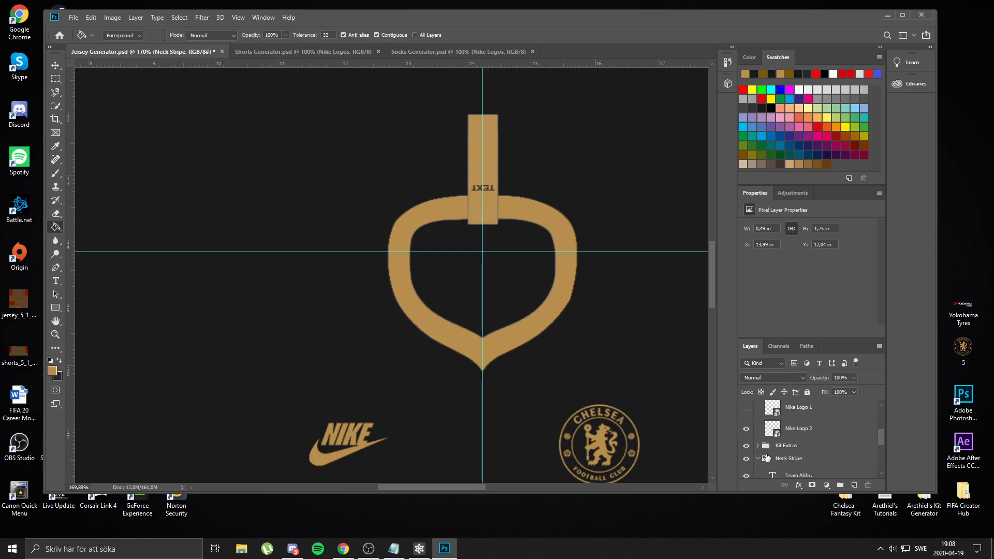
left_click(746, 459)
left_click(746, 459)
left_click(747, 460)
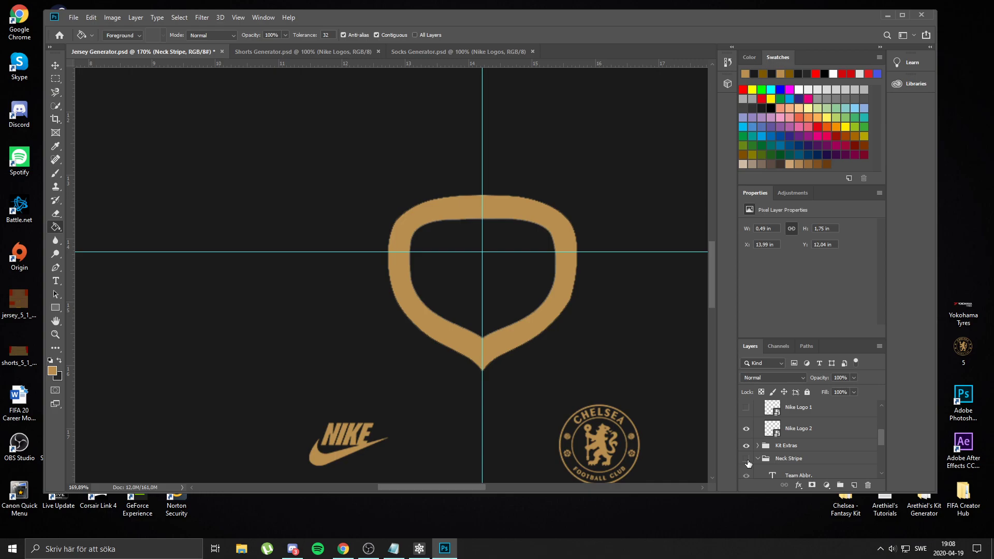
left_click(746, 459)
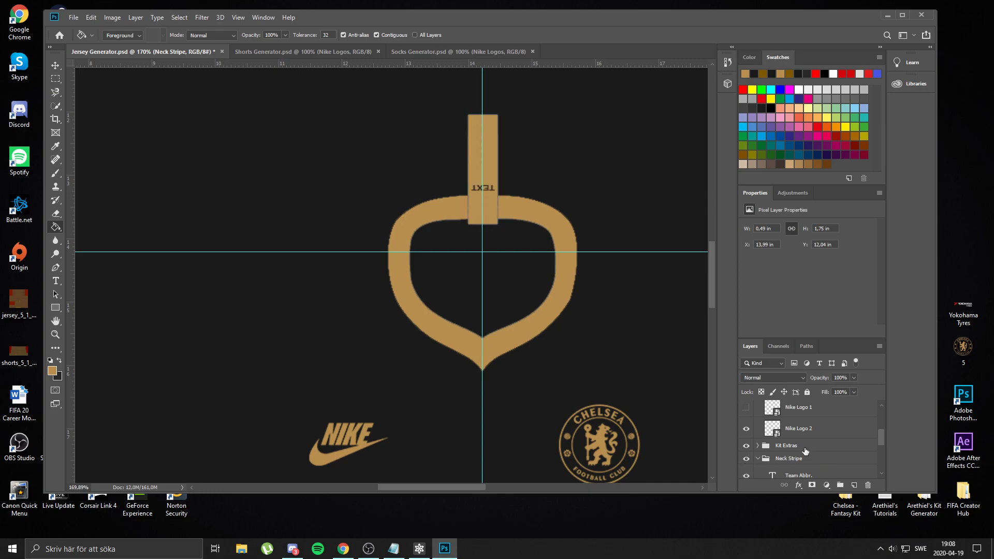
Replace the Team Abbr. text on the neck stripe with CFC, centre it on the stripe and collapse the group
scroll(803, 448, "down", 2)
scroll(804, 432, "down", 2)
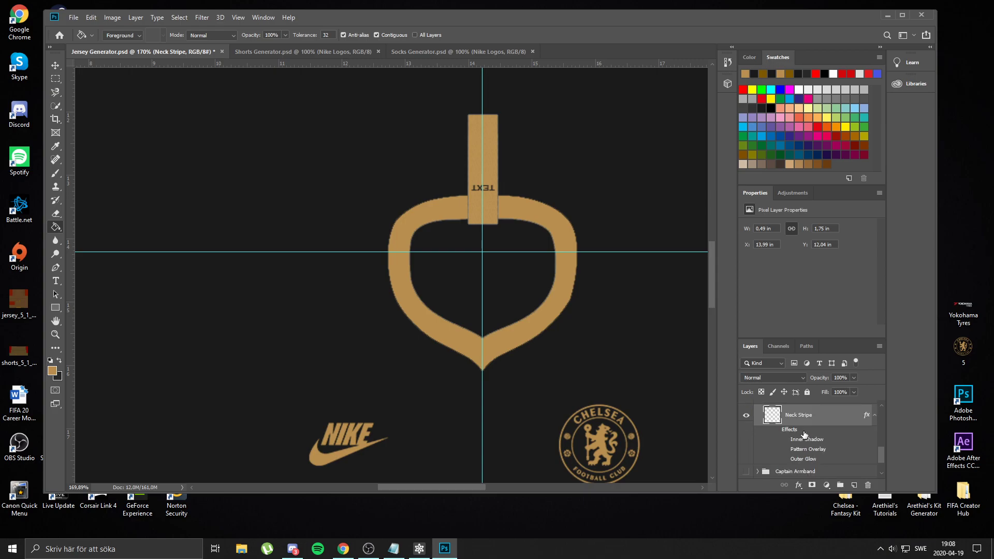
scroll(825, 423, "up", 2)
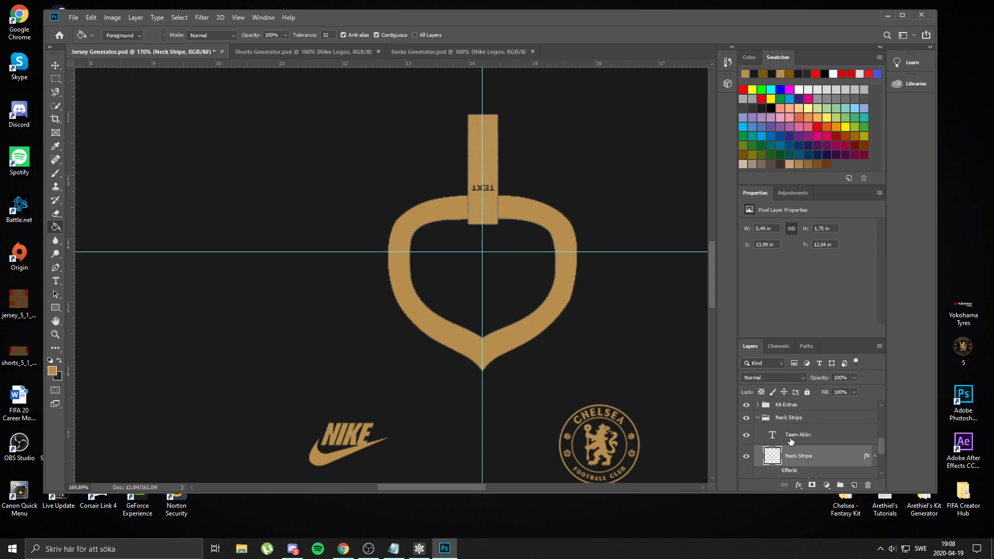
left_click(817, 434)
double_click(773, 437)
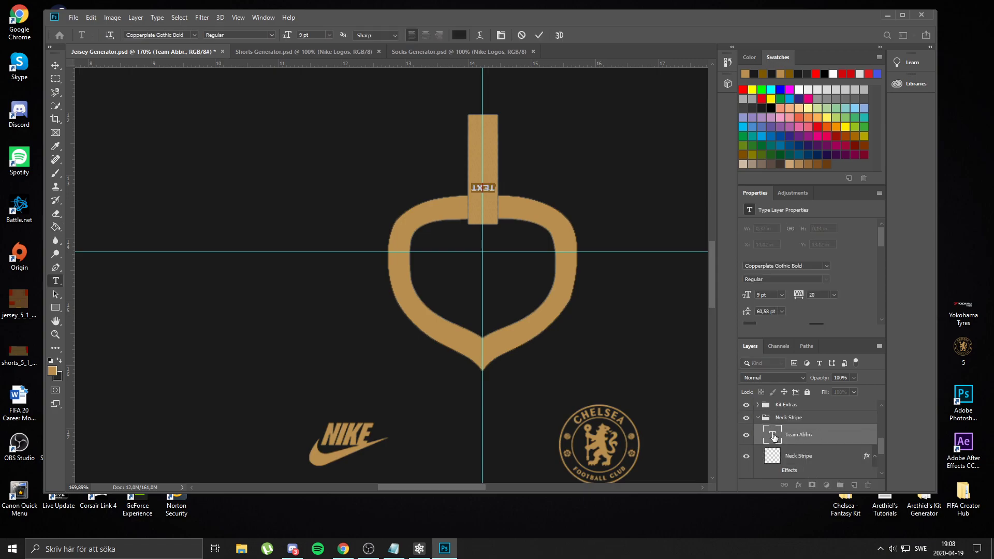
type("CFC")
left_click(54, 63)
left_click_drag(486, 191, 488, 191)
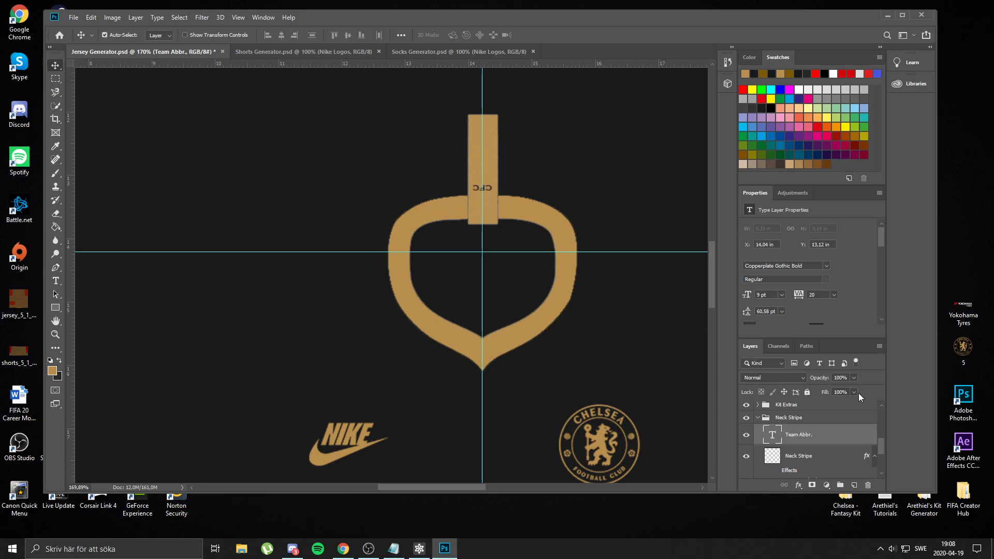
left_click(759, 419)
Inspect the CFC lettering on the neck stripe up close and check its text colour
scroll(350, 246, "down", 3)
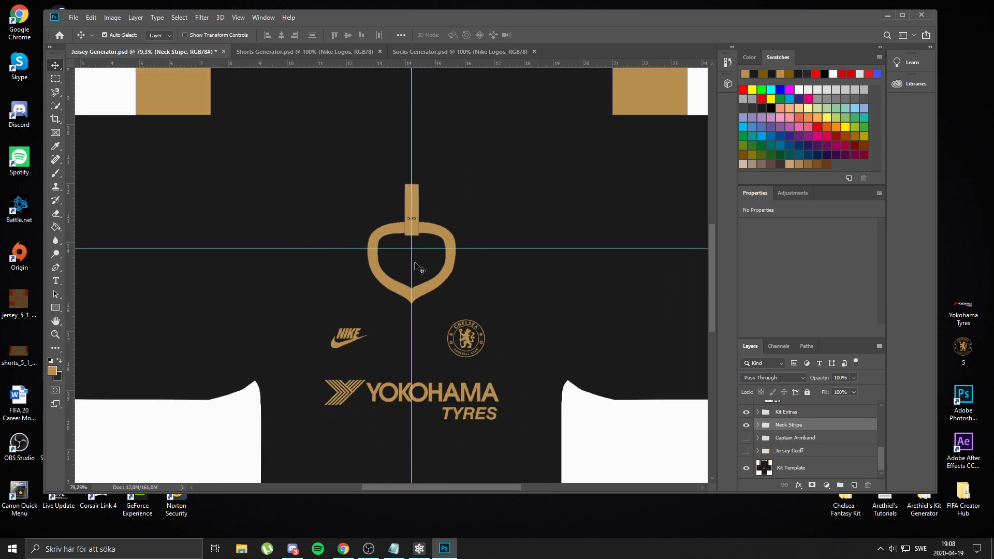
scroll(410, 228, "up", 4)
scroll(414, 228, "up", 1)
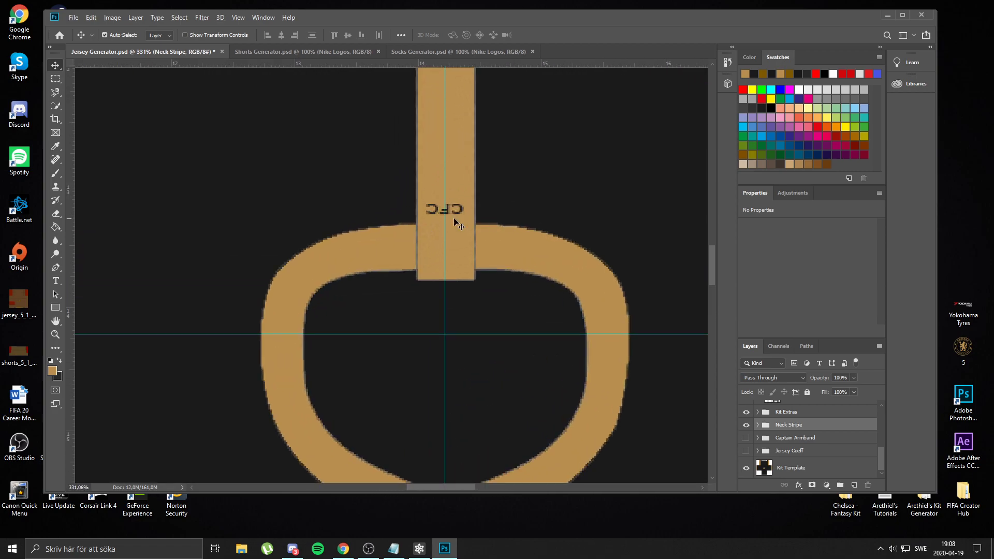
left_click(758, 426)
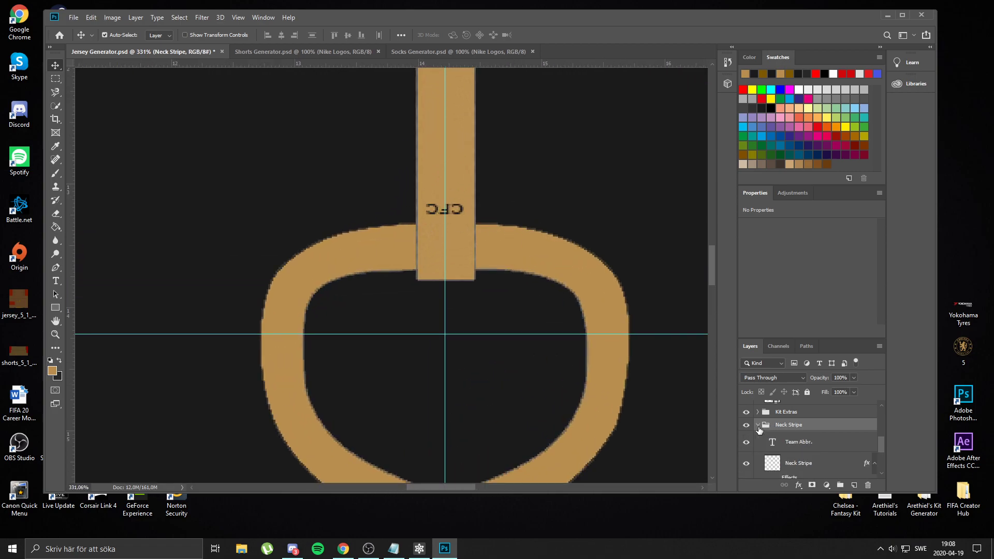
double_click(772, 443)
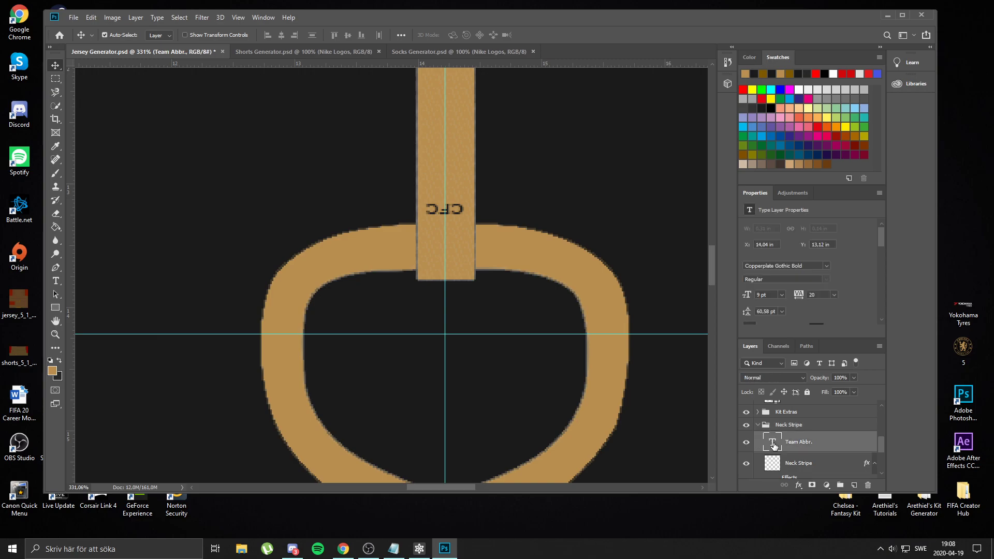
left_click(458, 35)
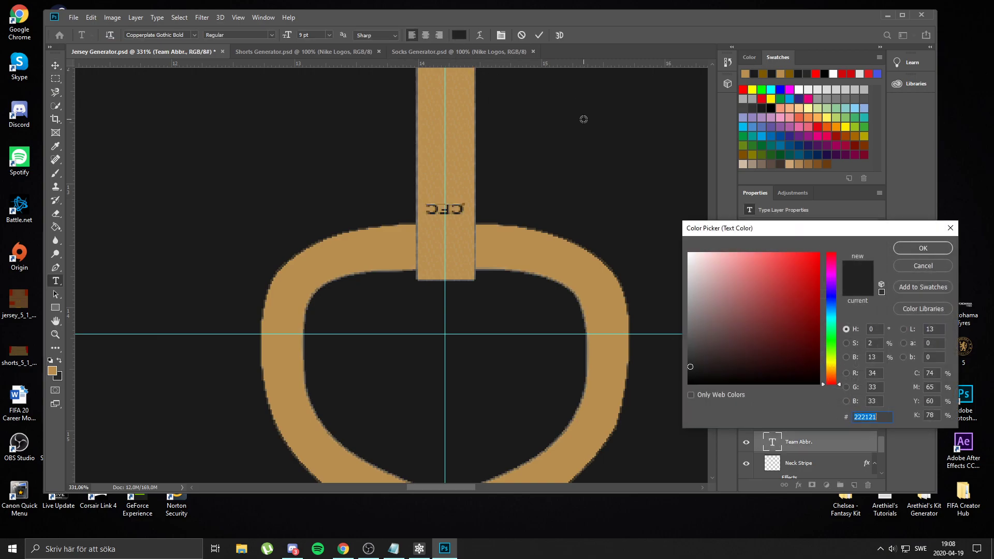
left_click(923, 248)
key("Escape")
key("v")
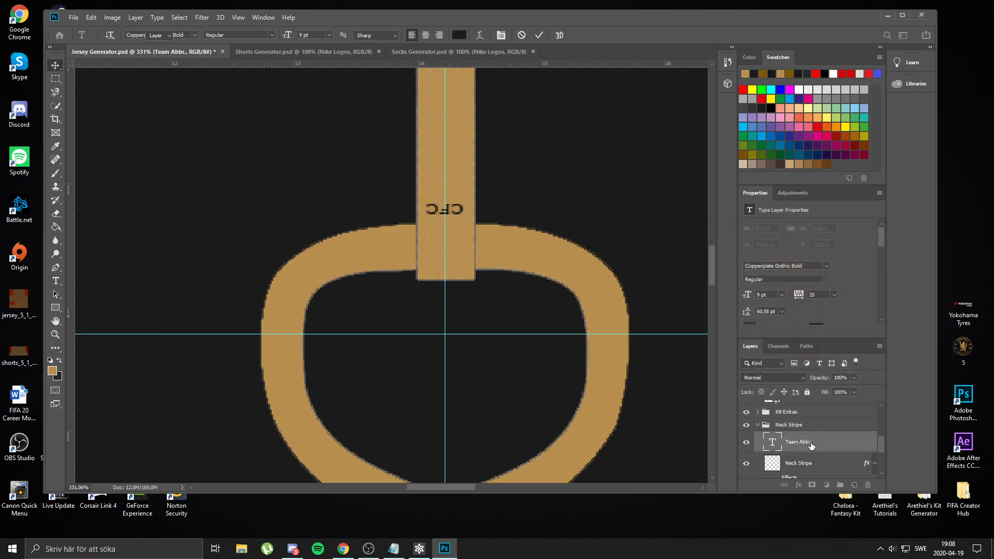
left_click(759, 426)
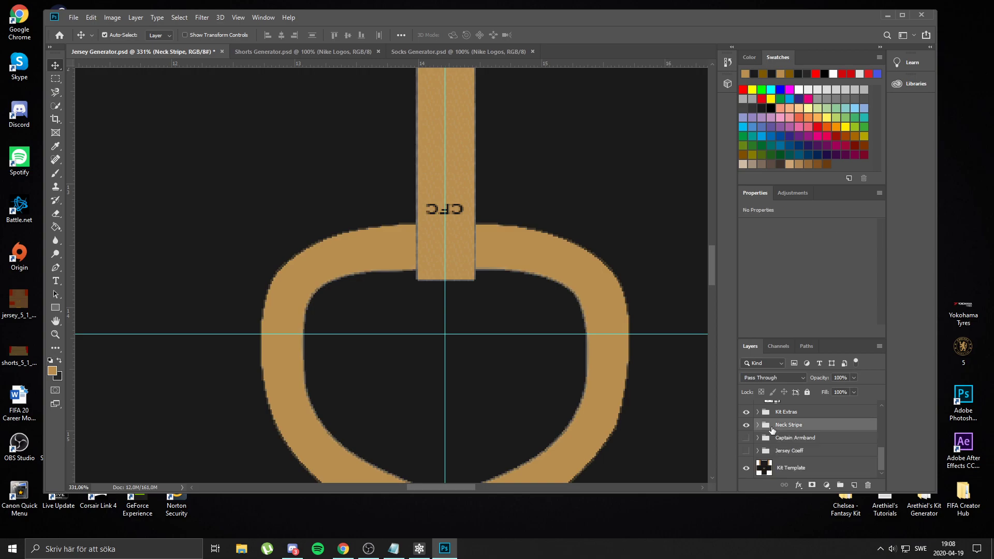
Make the Captain Armband group visible with its Premier League design and look through the group's other league options
scroll(472, 331, "down", 6)
scroll(466, 322, "down", 10)
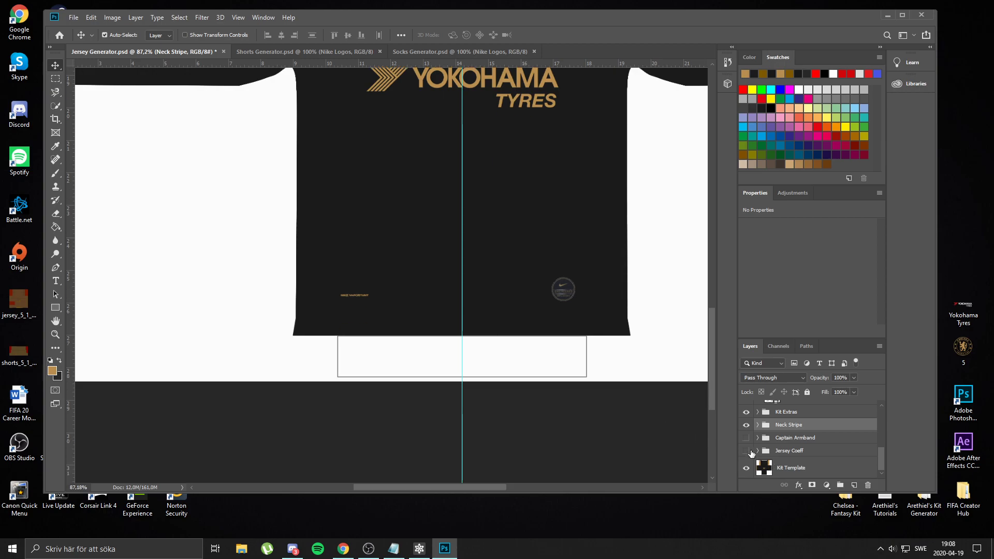
left_click(746, 438)
left_click(757, 438)
scroll(818, 459, "down", 5)
scroll(816, 458, "up", 5)
scroll(780, 456, "down", 1)
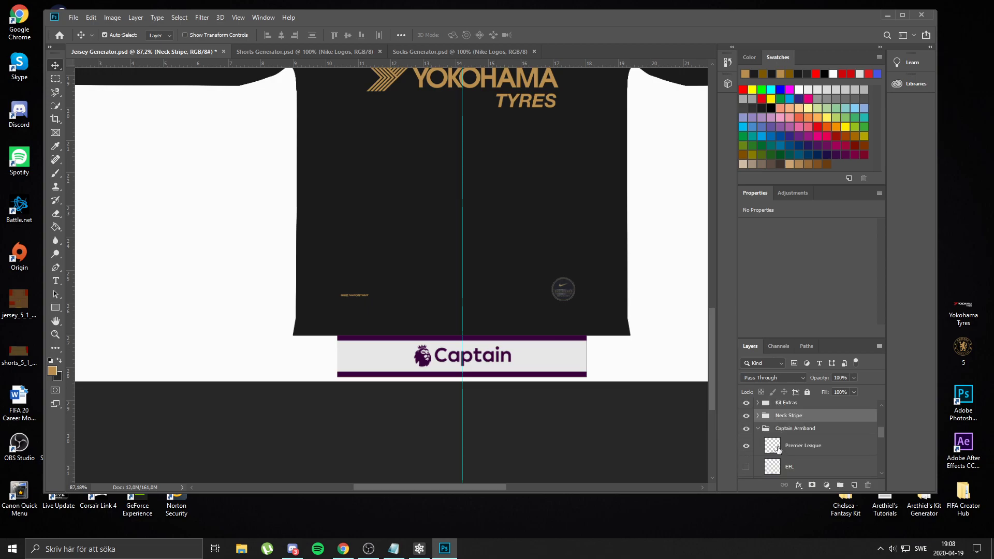
left_click(757, 416)
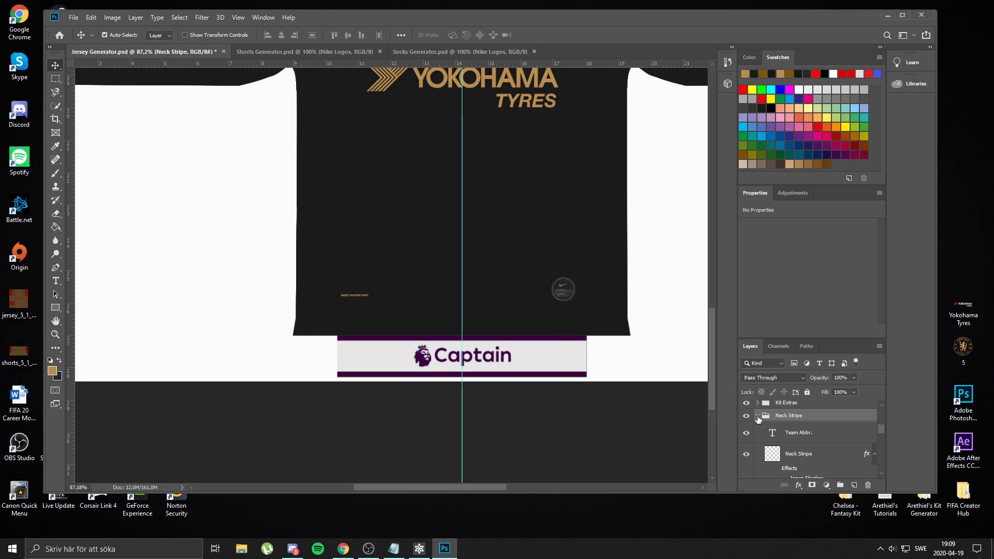
left_click(758, 416)
left_click(758, 429)
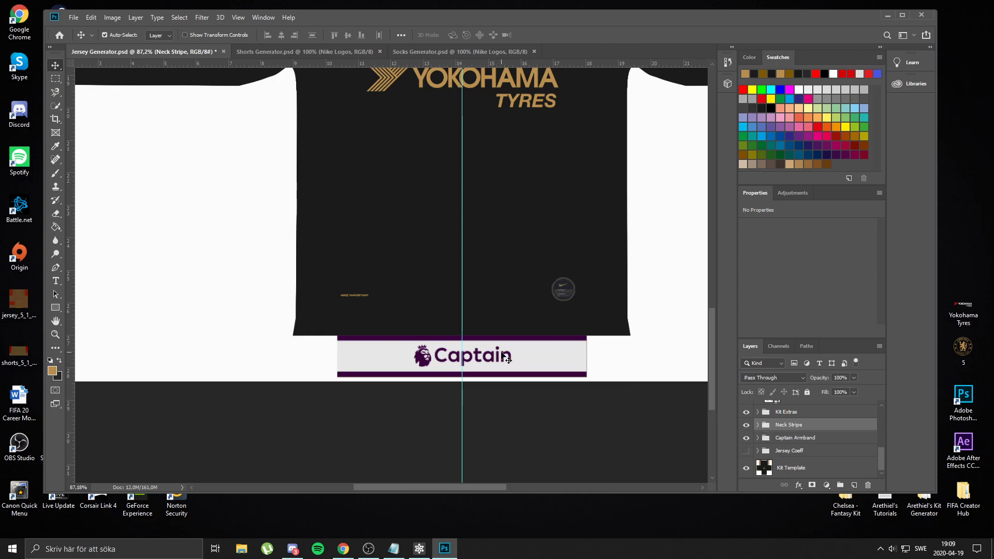
Review the whole jersey and sample its dark grey from the Kit Template layer as the foreground colour with the Eyedropper
scroll(509, 327, "down", 5)
scroll(423, 343, "up", 3)
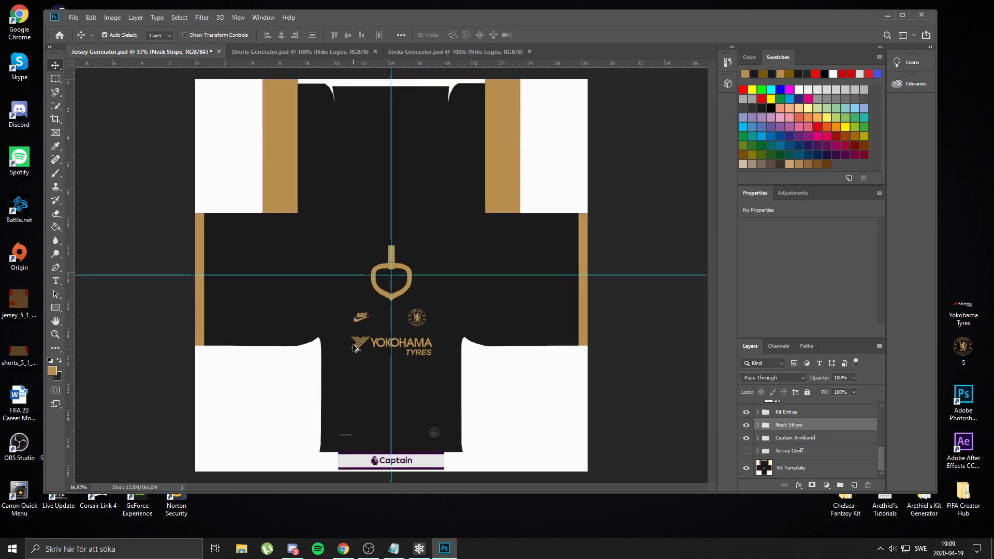
scroll(247, 183, "down", 3)
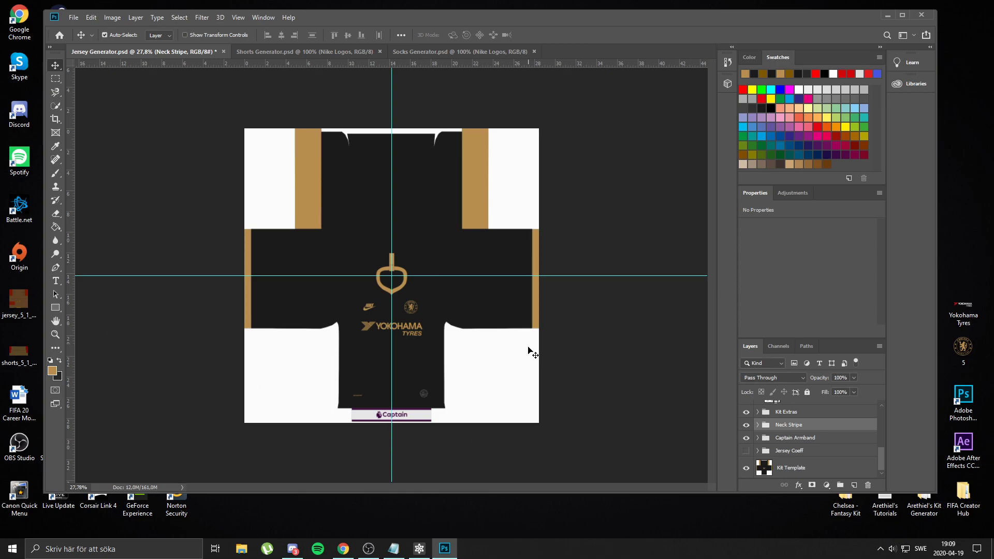
left_click(809, 468)
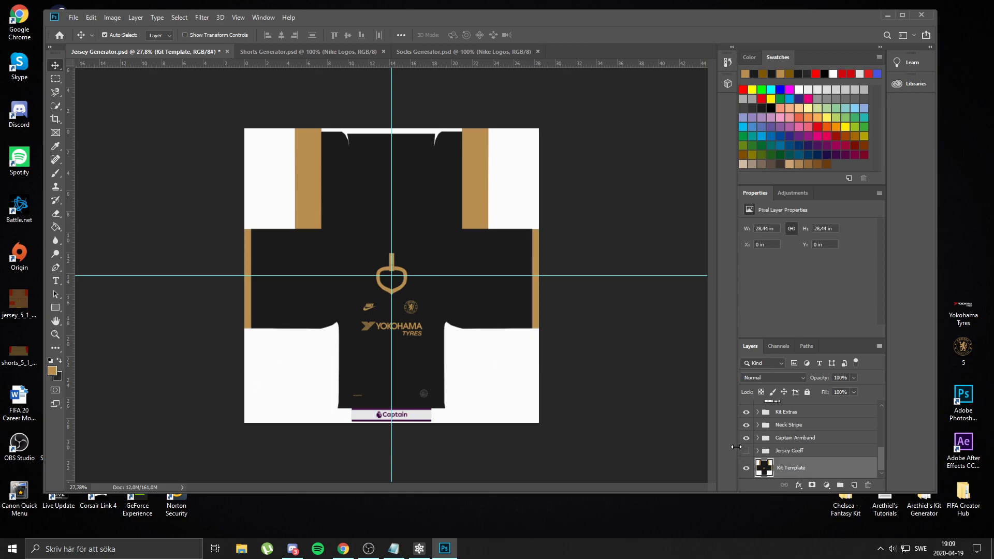
key("i")
left_click(506, 249)
scroll(55, 266, "up", 3)
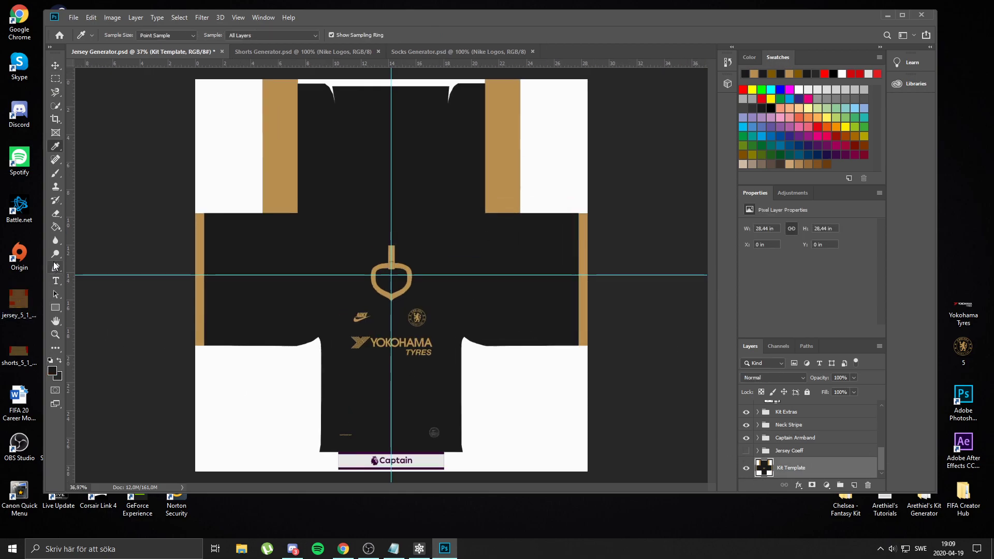
scroll(55, 267, "up", 2)
scroll(129, 219, "down", 3)
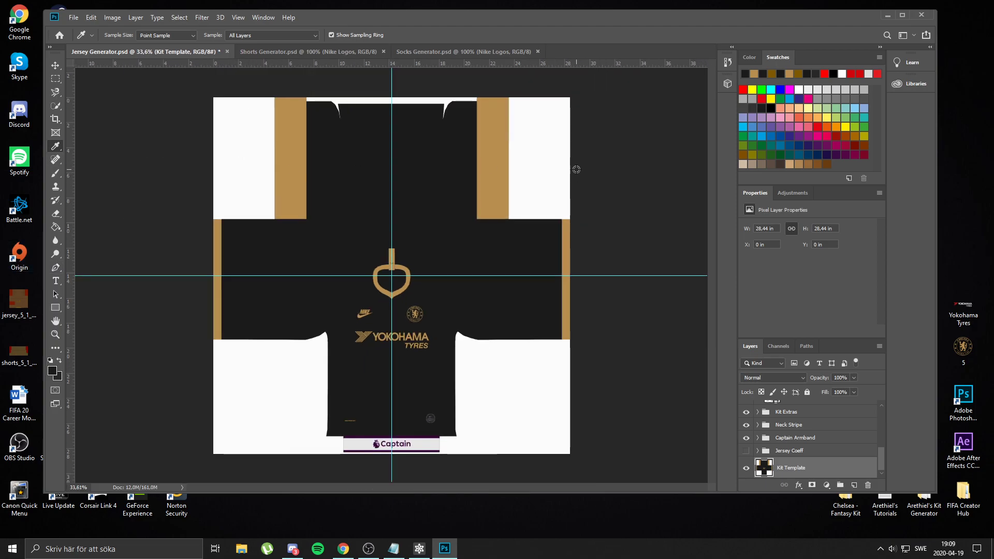
scroll(417, 317, "up", 2)
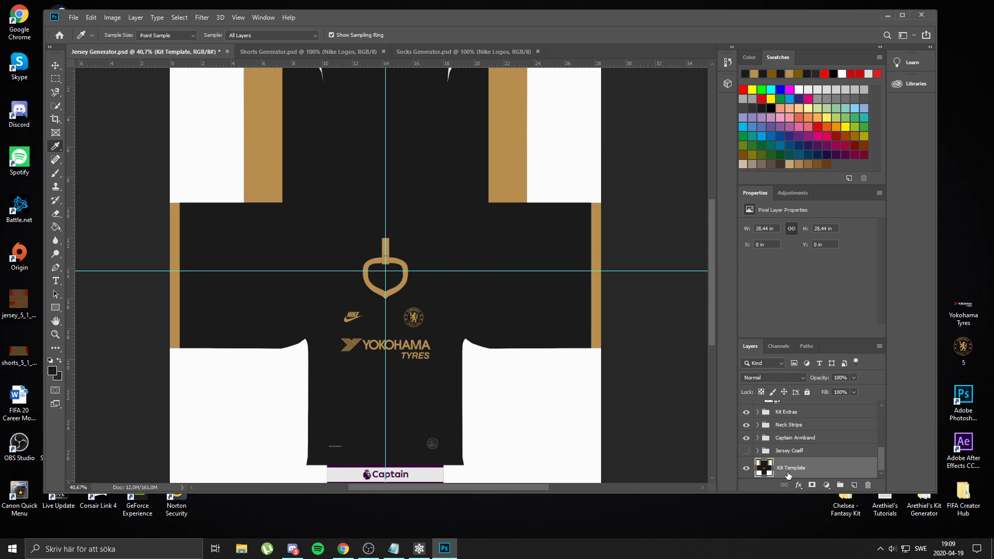
Fill the white areas beside the torso, outside the sleeves and along the collar edge of the Kit Template layer with the sampled dark grey
key("g")
left_click(531, 409)
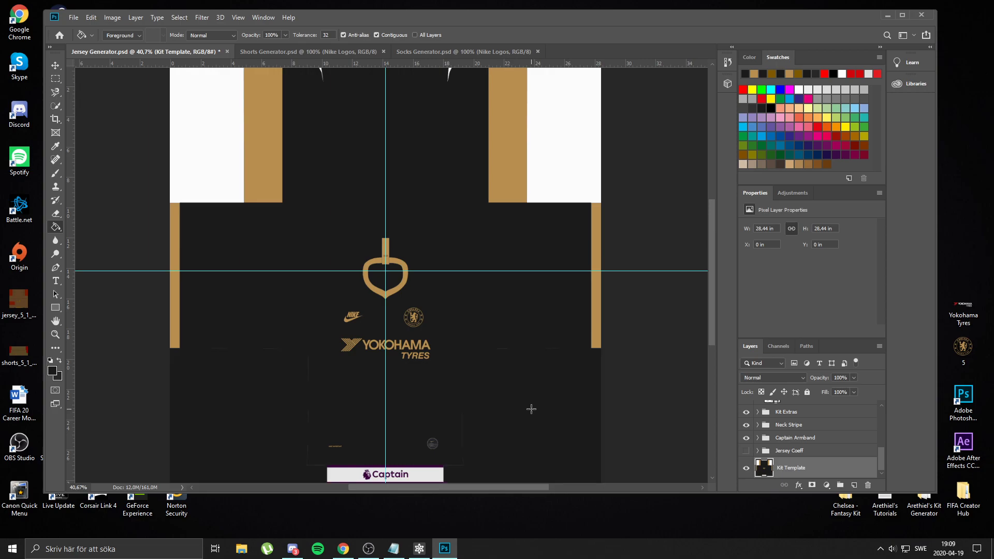
left_click(553, 172)
left_click(201, 149)
scroll(313, 159, "up", 2)
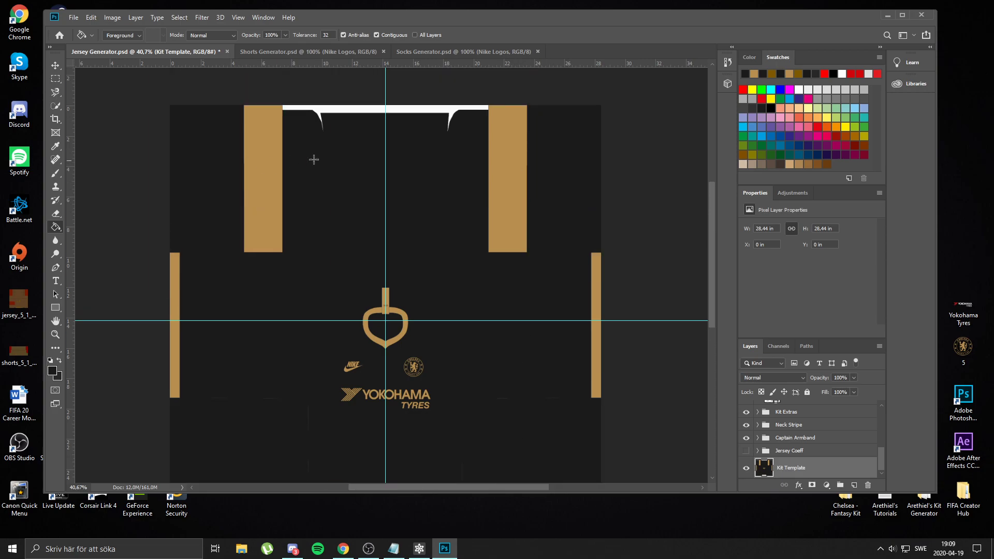
left_click(372, 110)
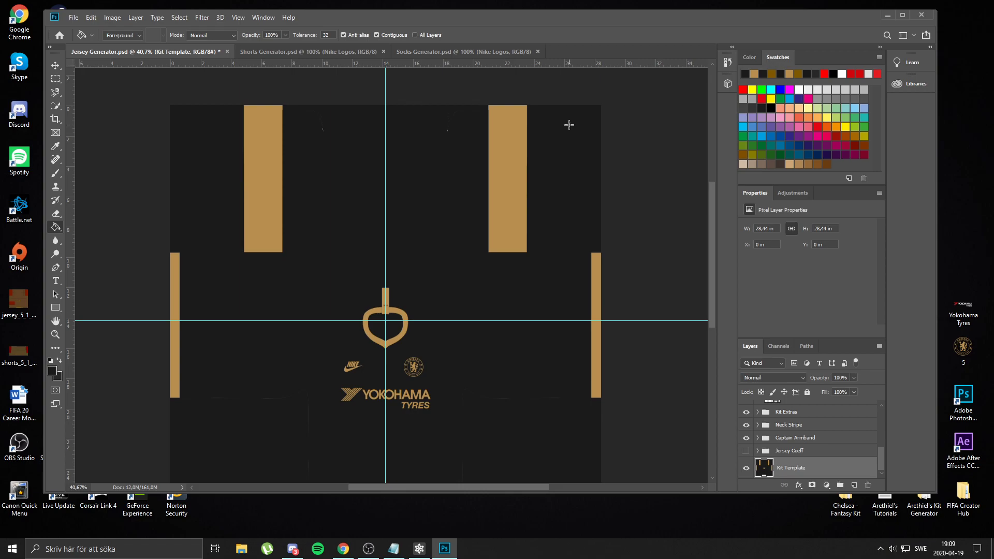
Cover the two leftover white specks near the upper edge of the jersey with the Clone Stamp and return to the Move tool
scroll(252, 284, "down", 2)
scroll(284, 228, "up", 2)
scroll(336, 159, "up", 4)
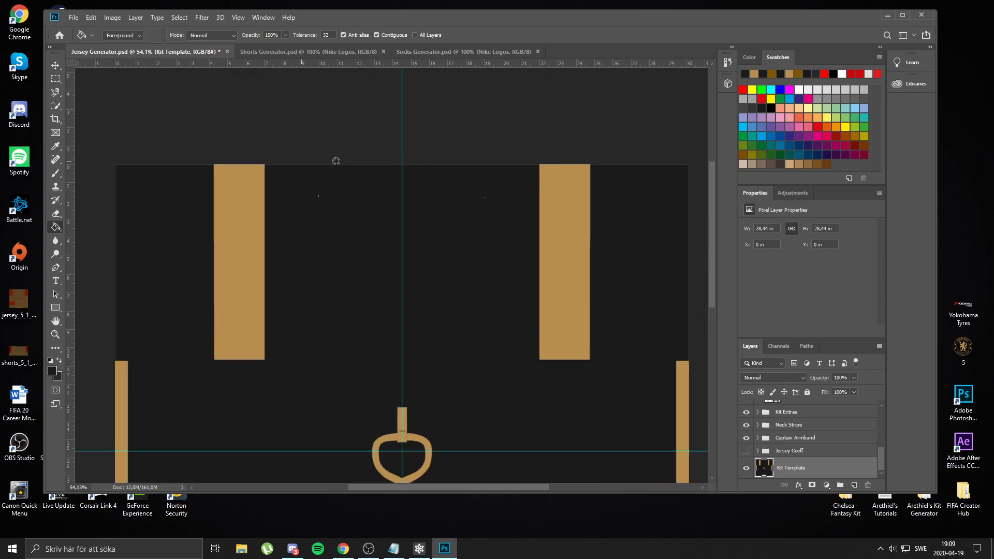
key("s")
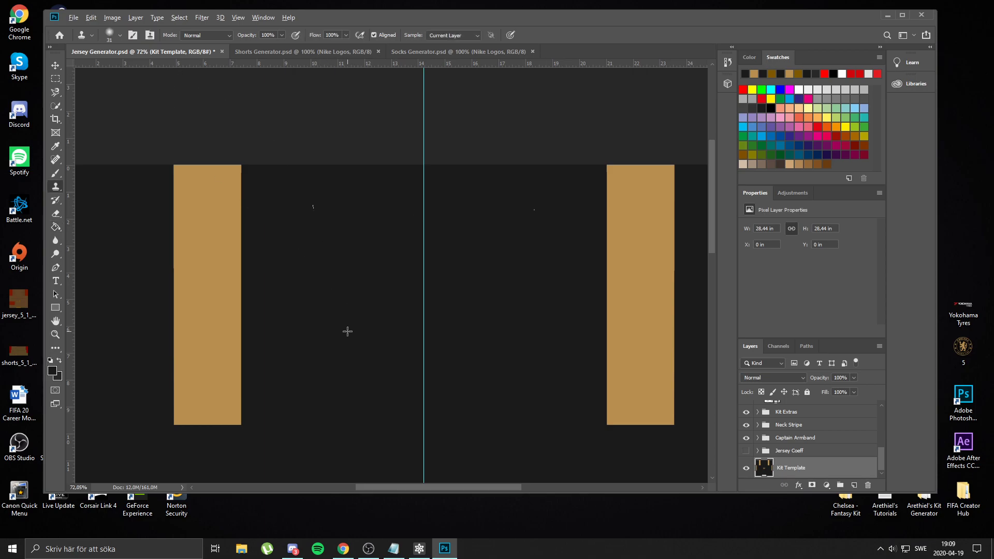
mouse_move(310, 205)
left_mouse_down()
mouse_move(320, 204)
mouse_move(313, 210)
left_mouse_up()
left_click_drag(531, 212, 538, 211)
scroll(410, 275, "down", 3)
scroll(411, 275, "up", 2)
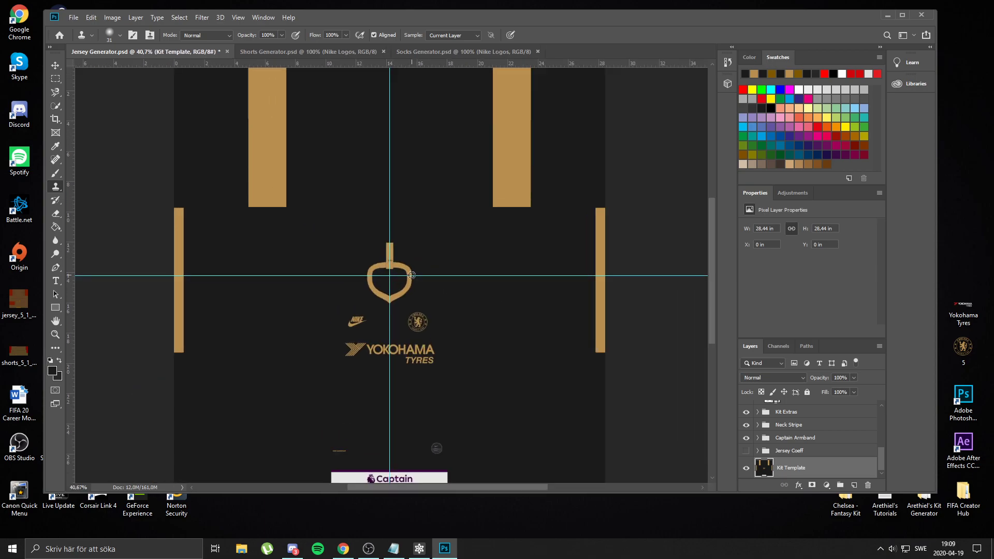
key("v")
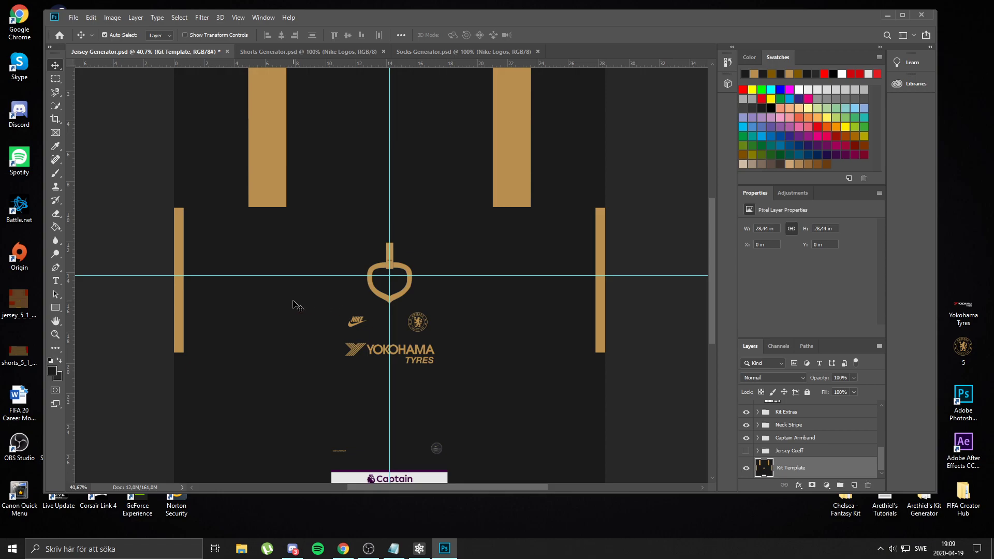
scroll(269, 306, "up", 1)
scroll(269, 305, "down", 1)
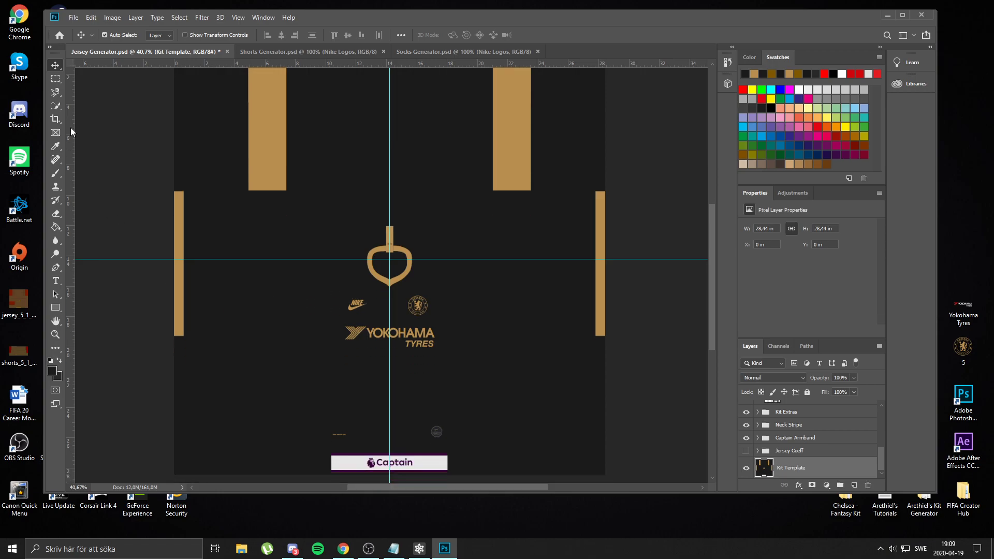
Start saving the jersey under a new name and browse to Desktop > Chelsea - Fantasy Kit > Textures > Third
left_click(75, 19)
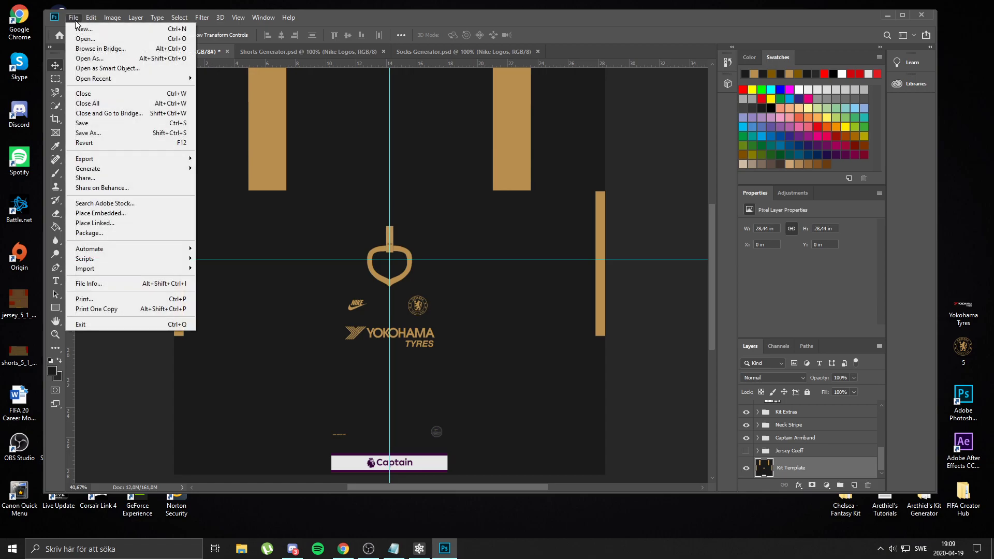
left_click(93, 133)
left_click_drag(418, 36, 462, 38)
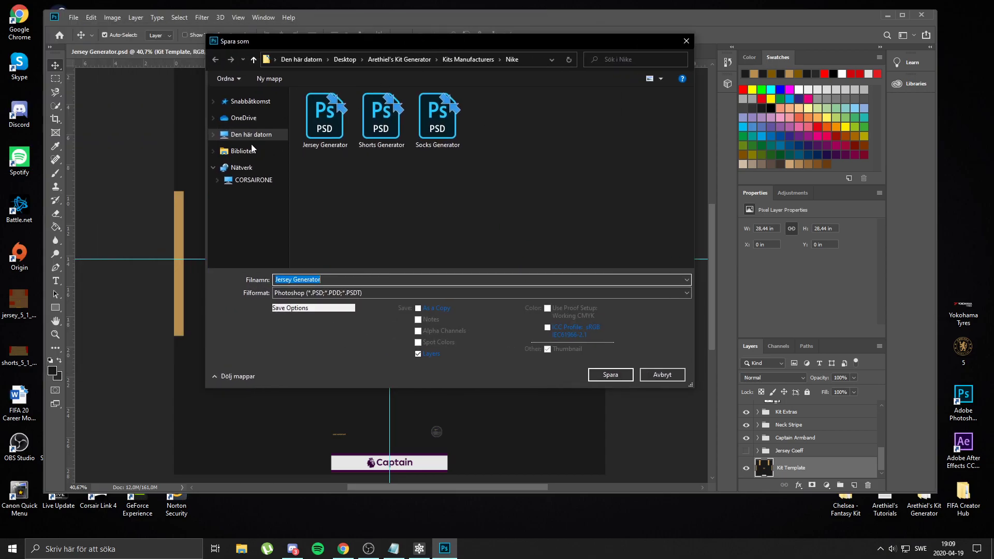
left_click(213, 134)
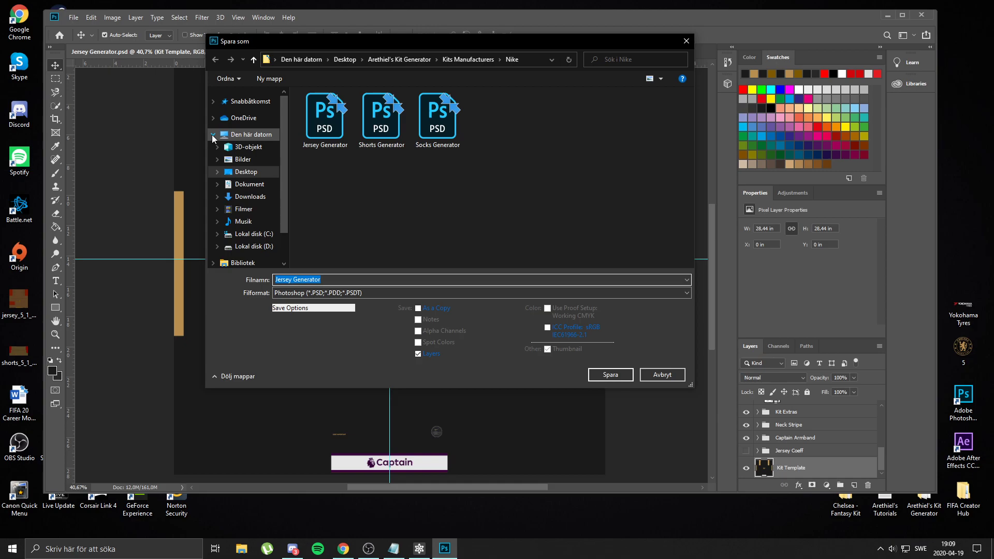
left_click(246, 172)
double_click(351, 141)
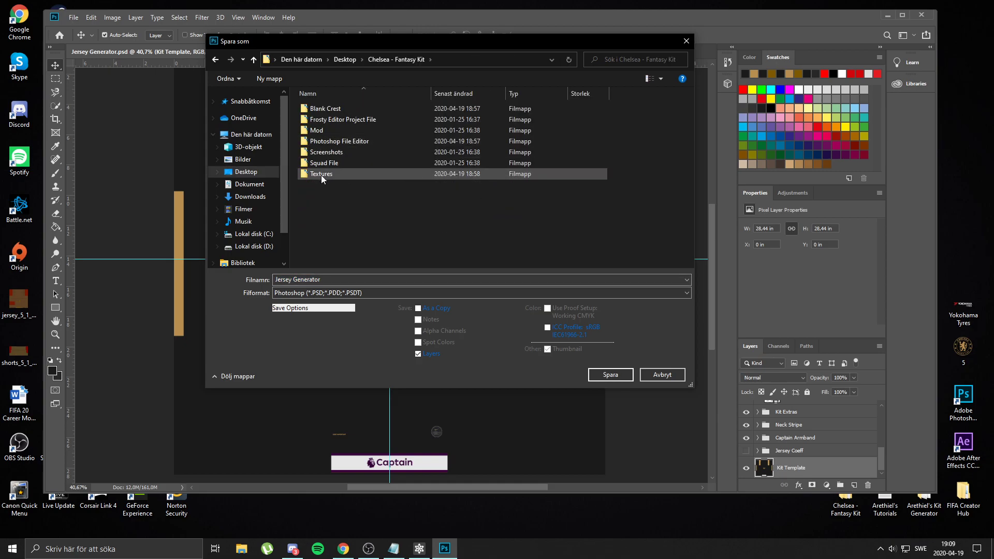
double_click(321, 175)
double_click(331, 107)
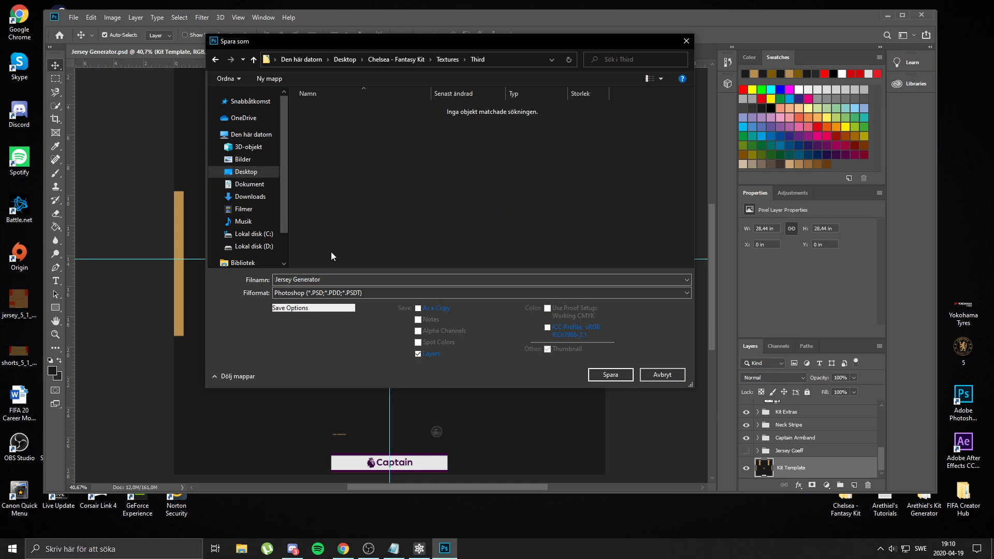
Set the file format to PNG, change the file name to one beginning "Jersey Col" and save the copy with the default PNG options
left_click(325, 293)
left_click(300, 436)
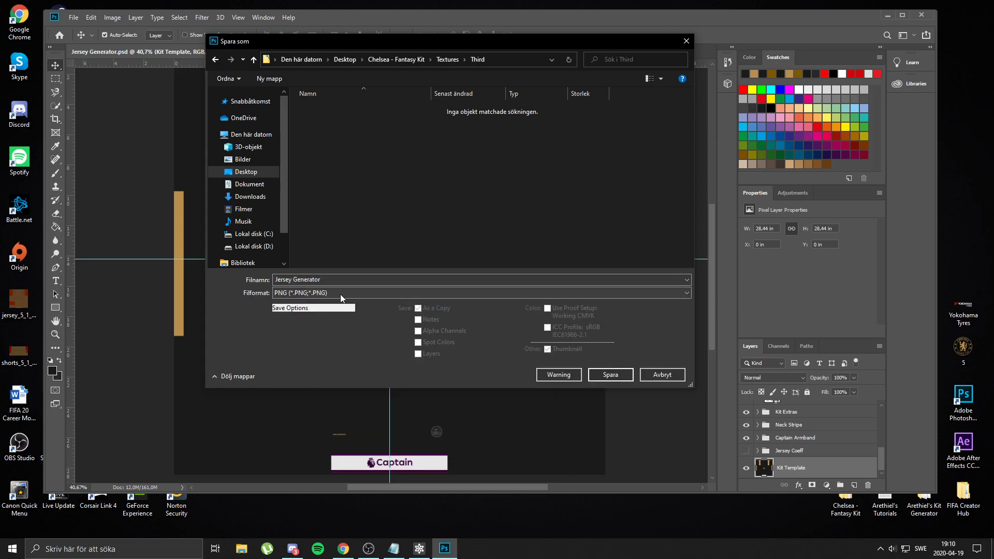
left_click(345, 279)
type("J")
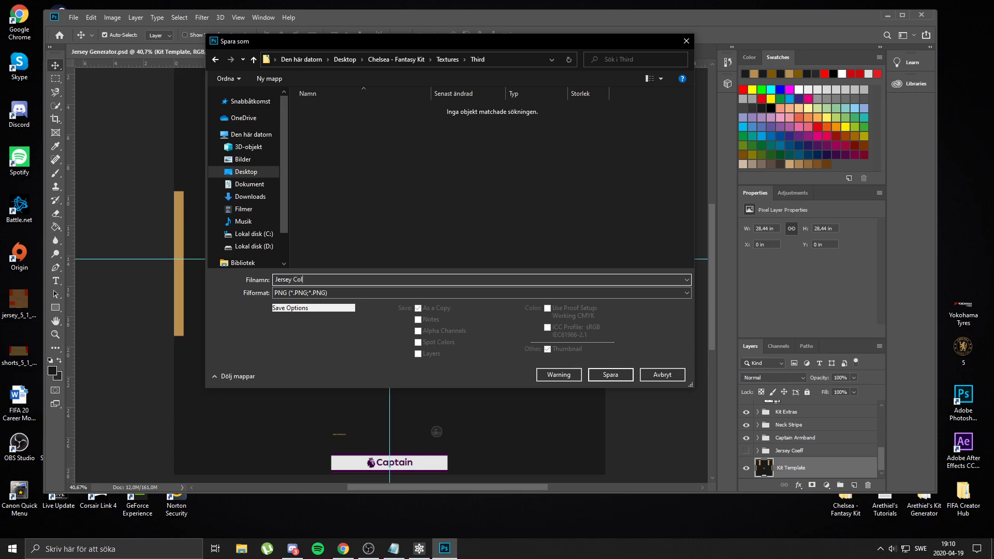
key("Return")
key("Return")
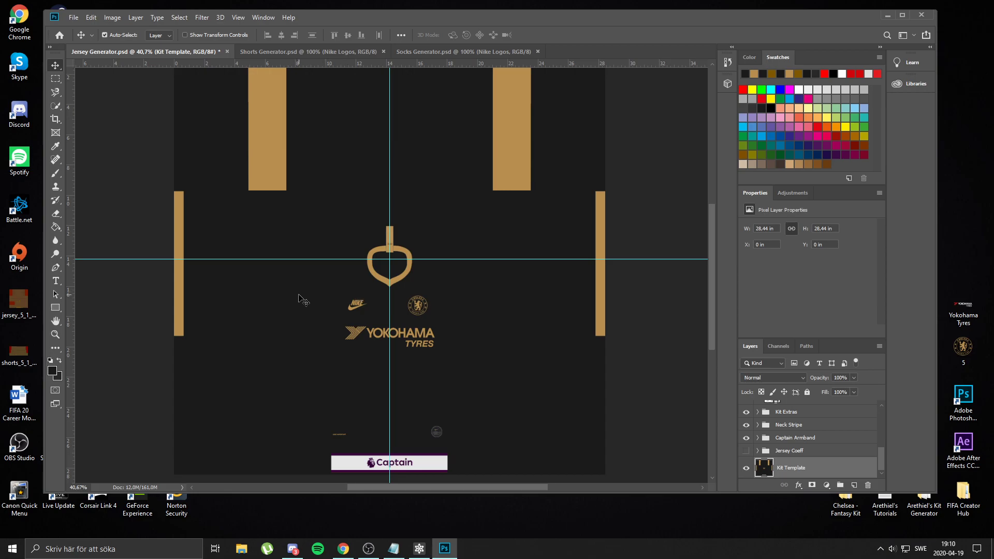
Start another save of the jersey and browse to Desktop > Chelsea - Fantasy Kit > Photoshop File Editor
left_click(74, 17)
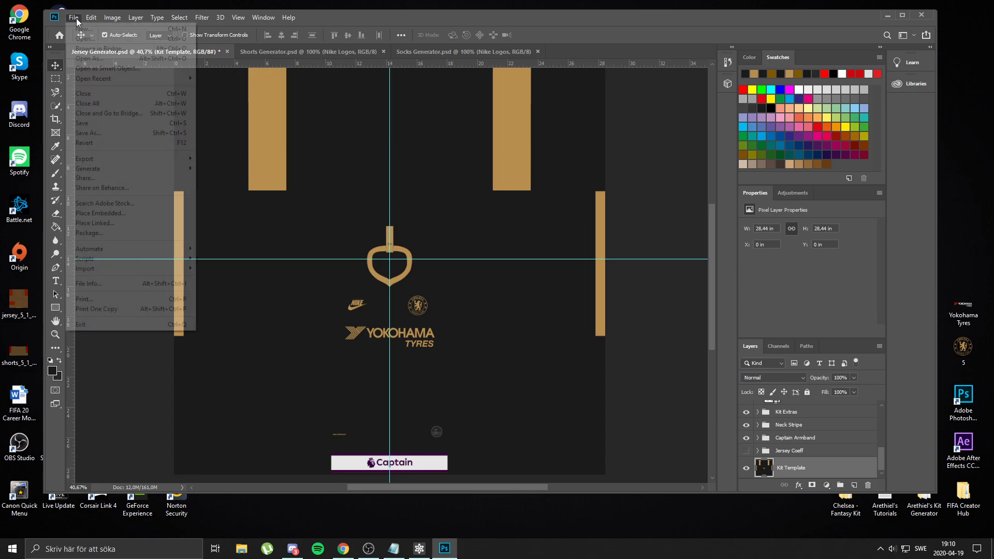
left_click(86, 133)
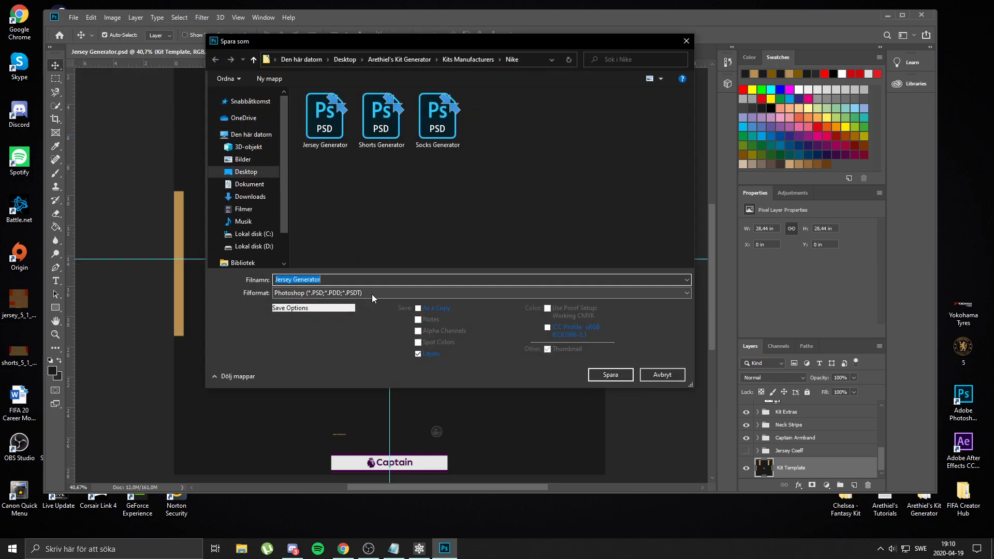
left_click(343, 58)
double_click(331, 141)
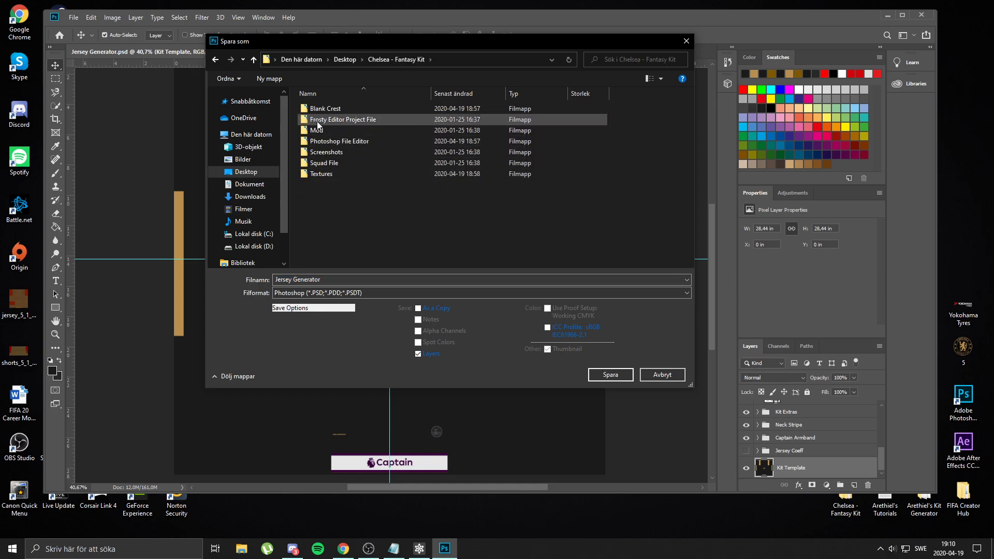
double_click(343, 142)
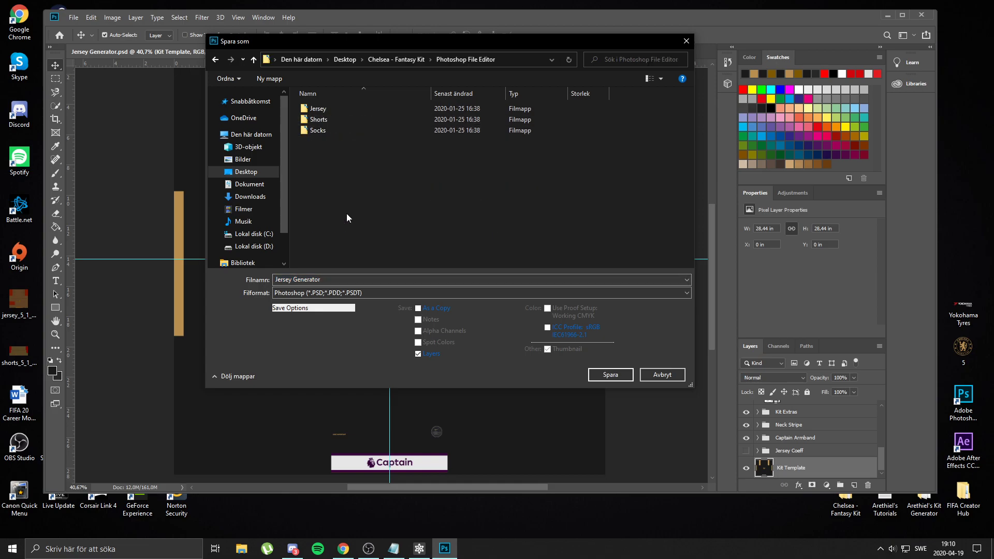
Delete the Socks, Shorts and Jersey subfolders from the Photoshop File Editor folder
left_click(322, 133)
key("Delete")
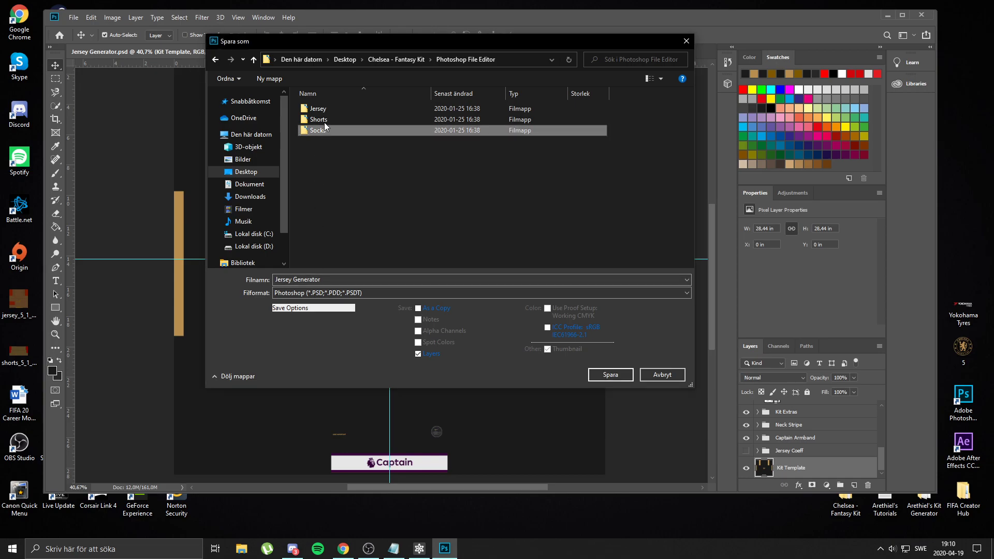
left_click(325, 122)
key("Delete")
key("Delete")
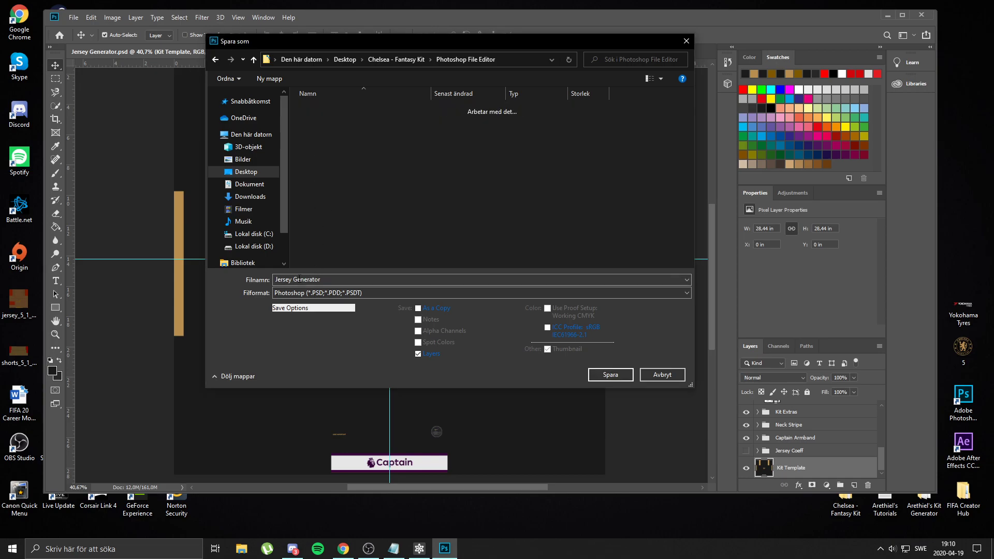
Save the document there in Photoshop format as Jersey Editor, with Maximize Compatibility enabled
left_click(329, 281)
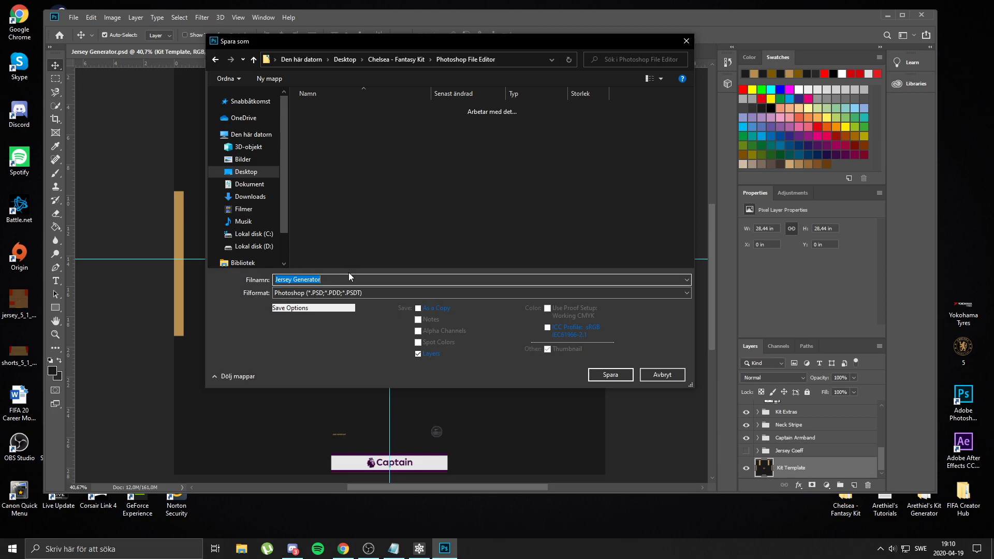
type("Jers")
left_click(611, 375)
left_click(615, 155)
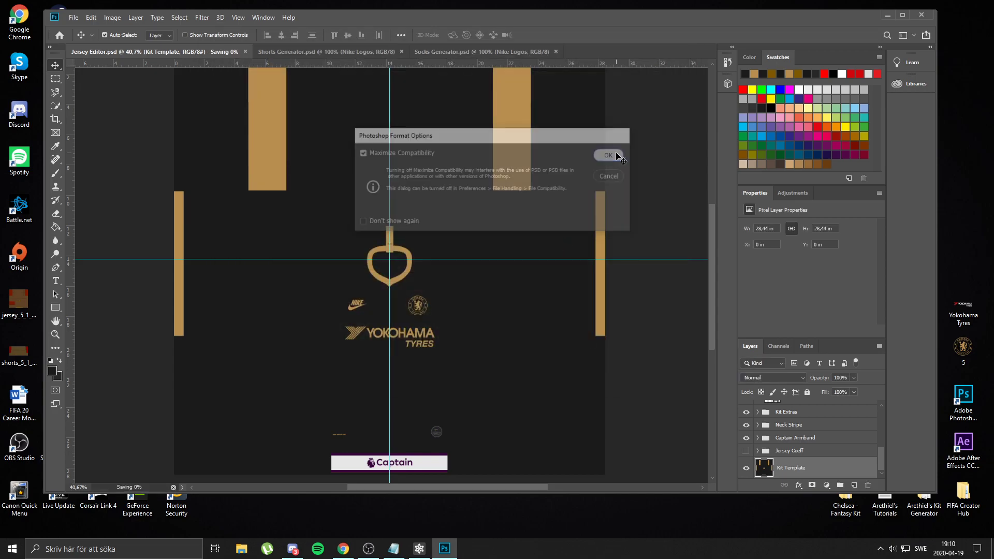
scroll(606, 394, "down", 1)
scroll(606, 393, "up", 1)
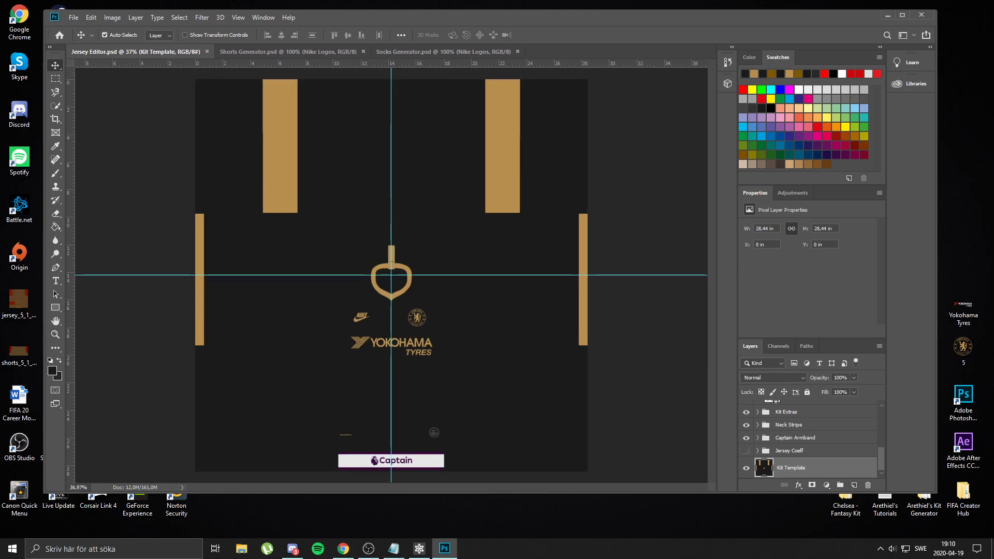
Switch to File Explorer, open Arethiel's Kit Generator > Addons > Patterns > Downloaded Patterns and place the qaQcctX pattern into the jersey document
key("alt+Tab")
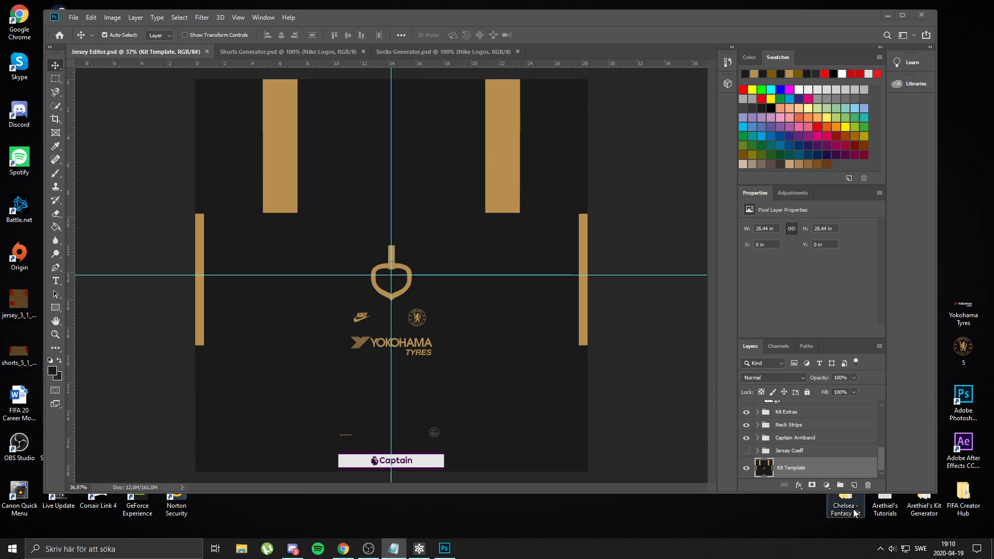
double_click(922, 510)
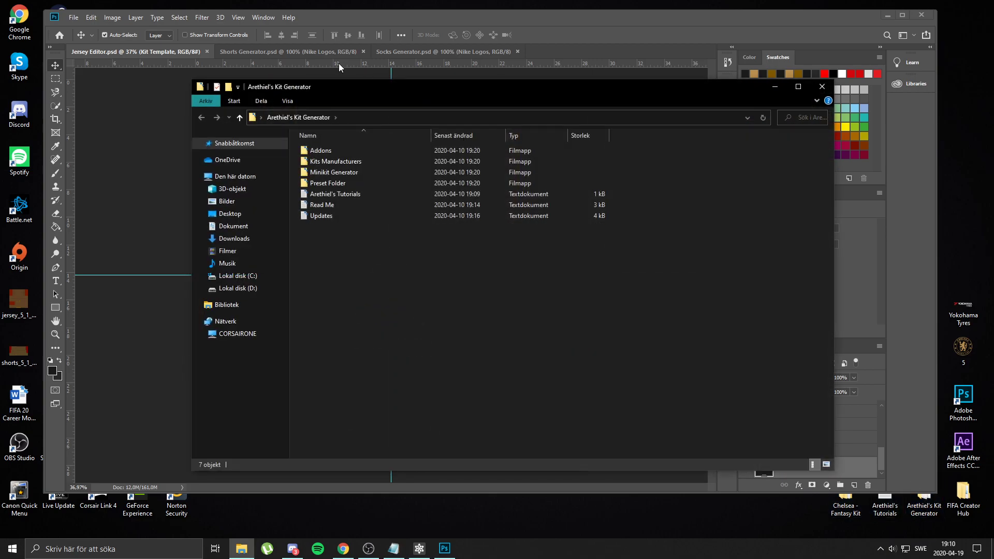
double_click(318, 146)
double_click(326, 167)
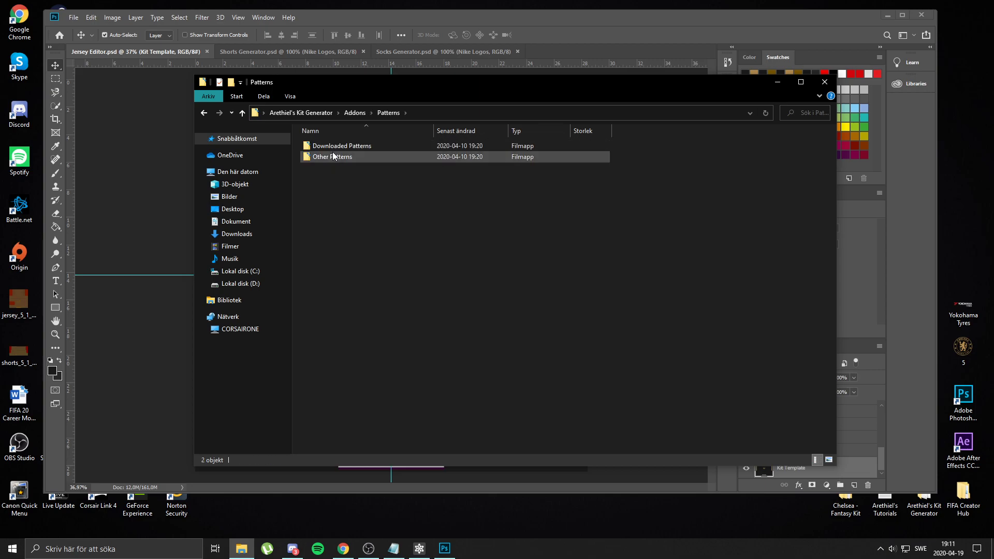
double_click(336, 146)
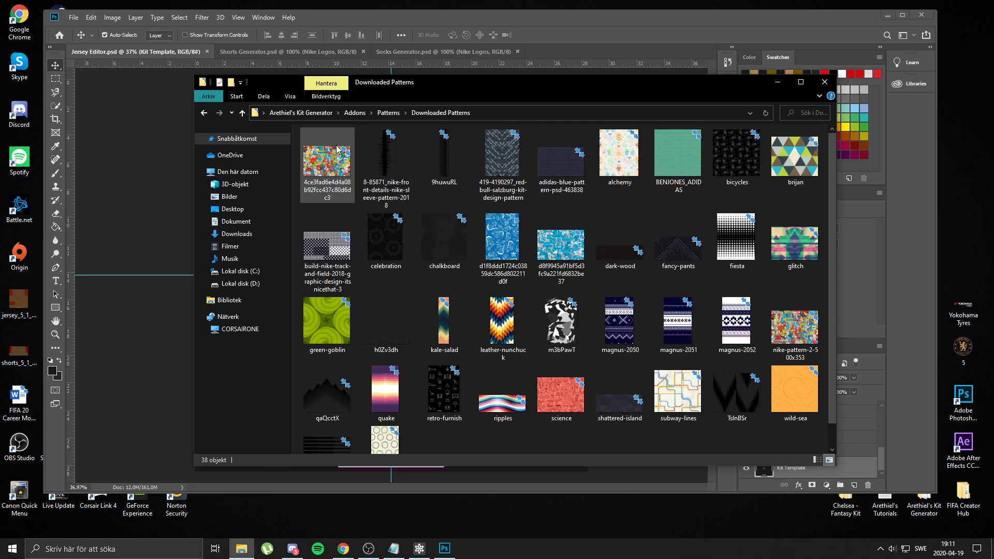
scroll(309, 403, "down", 1)
left_click_drag(327, 362, 150, 346)
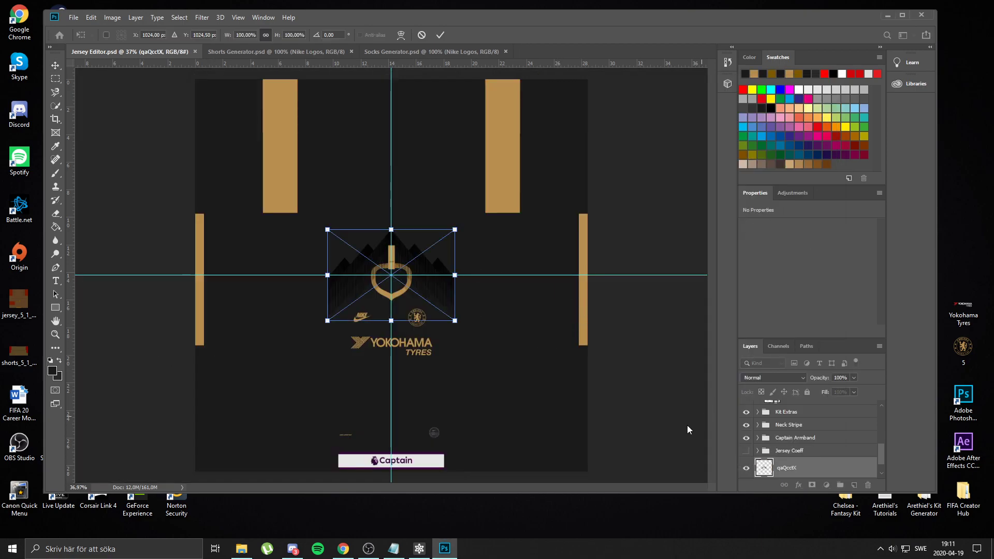
Rotate the placed qaQcctX pattern 180° and commit the placement
right_click(433, 275)
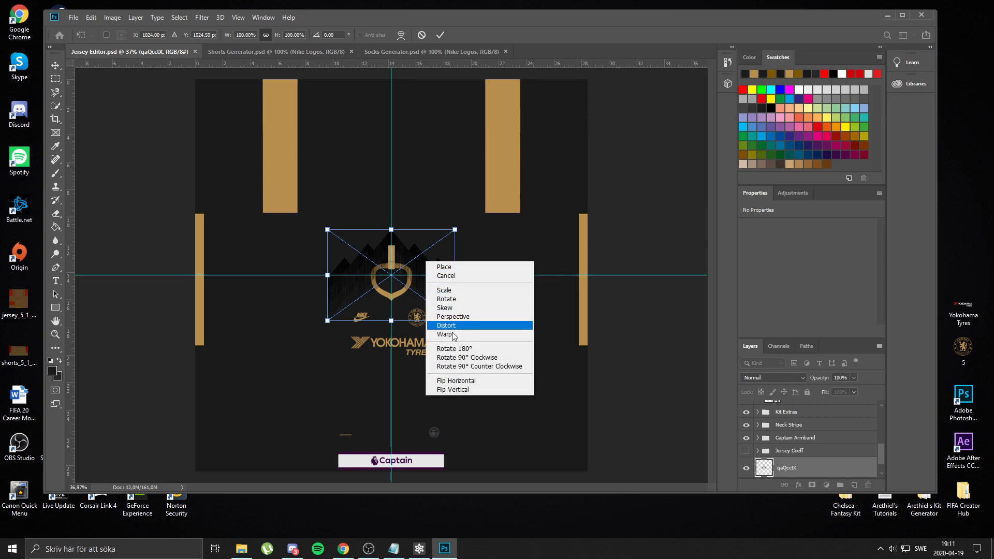
left_click(458, 347)
key("Return")
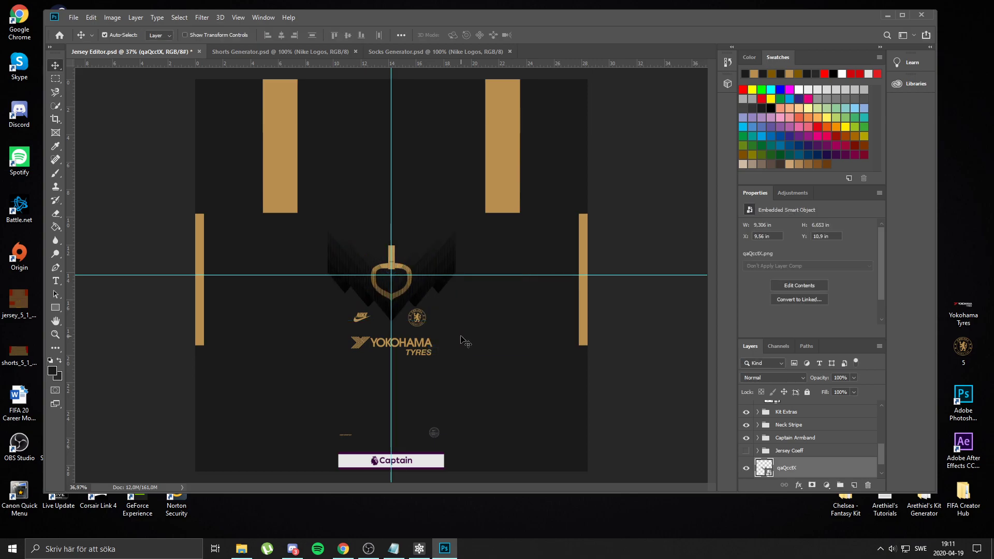
Move the qaQcctX layer above the Jersey Coeff group and make Jersey Coeff visible as a guide
left_click_drag(784, 471, 794, 447)
left_click(747, 472)
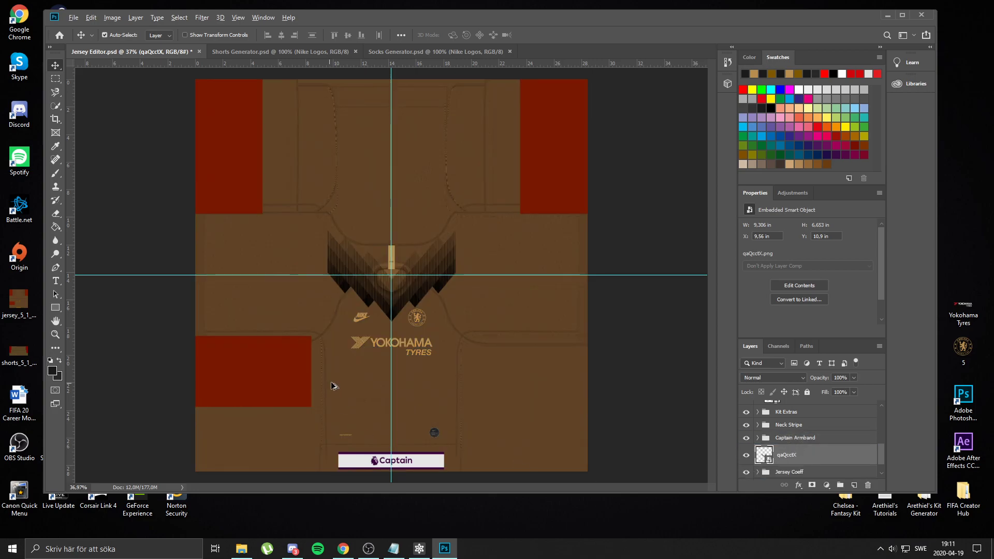
Move the qaQcctX pattern down behind the chest sponsor, scale it to 89.53%, centre it on the vertical guide and commit
scroll(330, 372, "up", 3)
left_click_drag(459, 257, 458, 368)
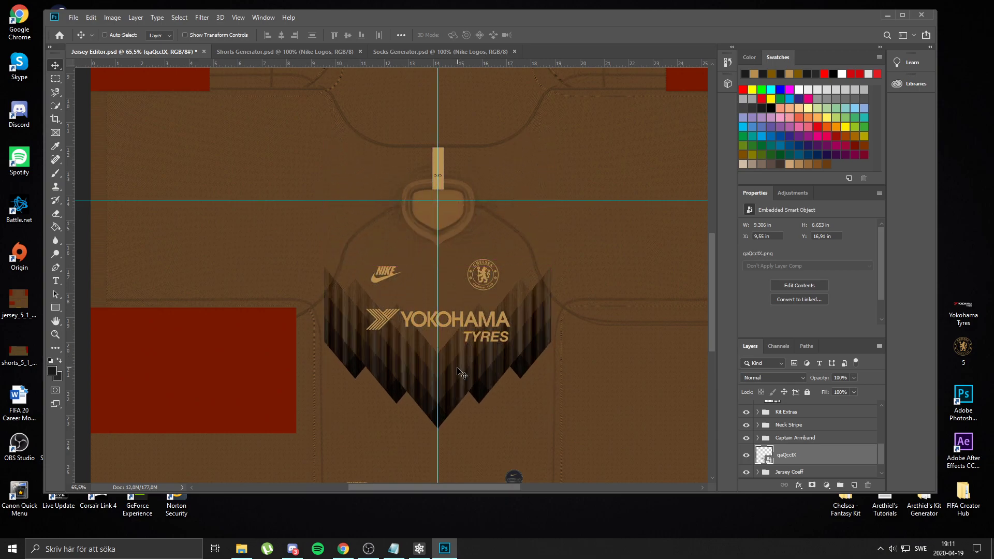
key("ctrl+t")
left_click_drag(552, 266, 527, 283)
left_click_drag(473, 321, 485, 313)
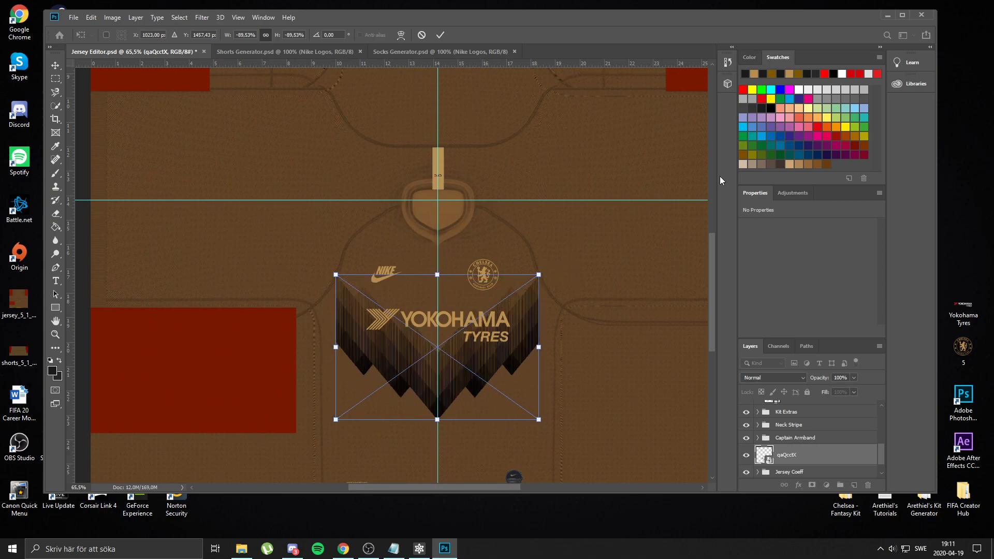
key("Return")
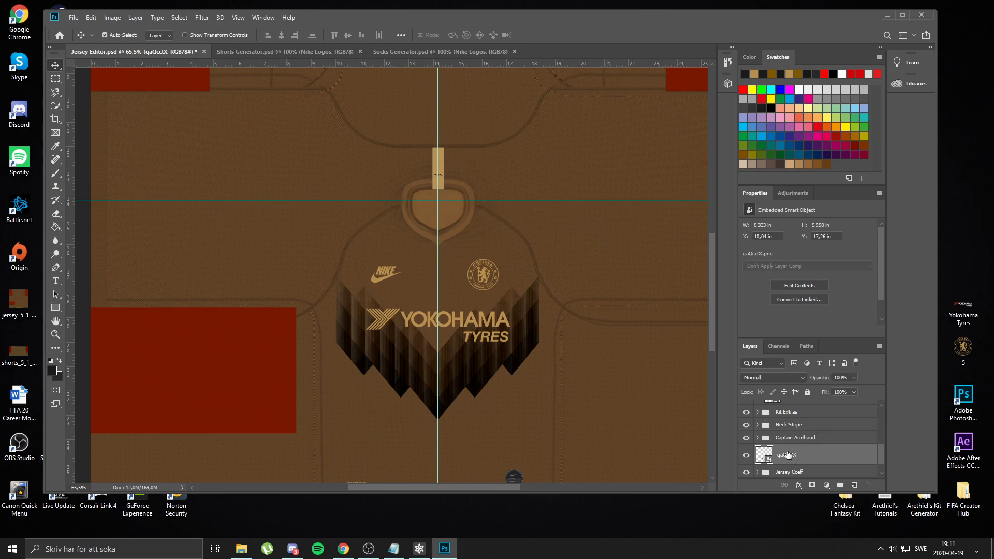
Hide the Jersey Coeff group and move the qaQcctX layer beneath it, directly above Kit Template
scroll(790, 460, "down", 1)
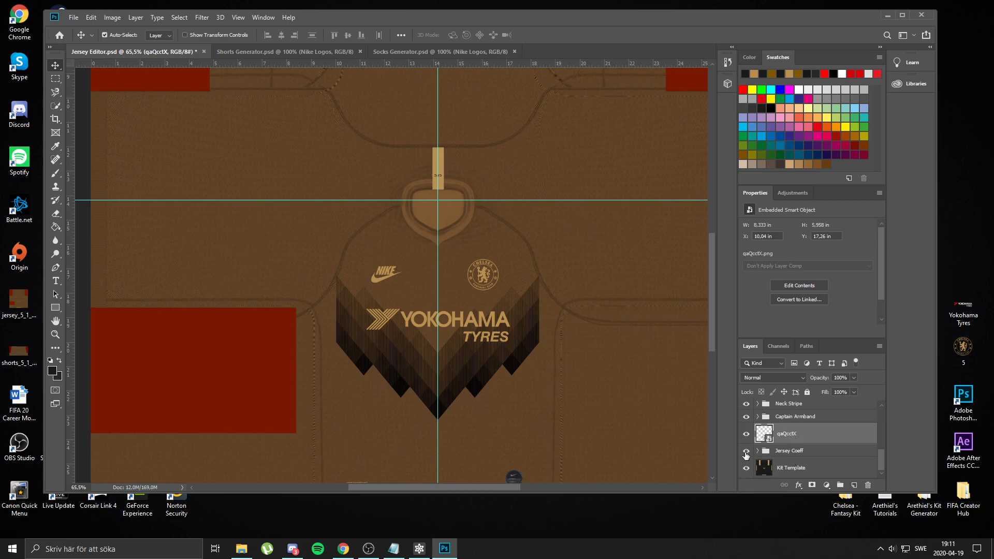
left_click(746, 451)
left_click_drag(797, 437, 797, 460)
Rename the qaQcctX layer as Pattern
double_click(789, 447)
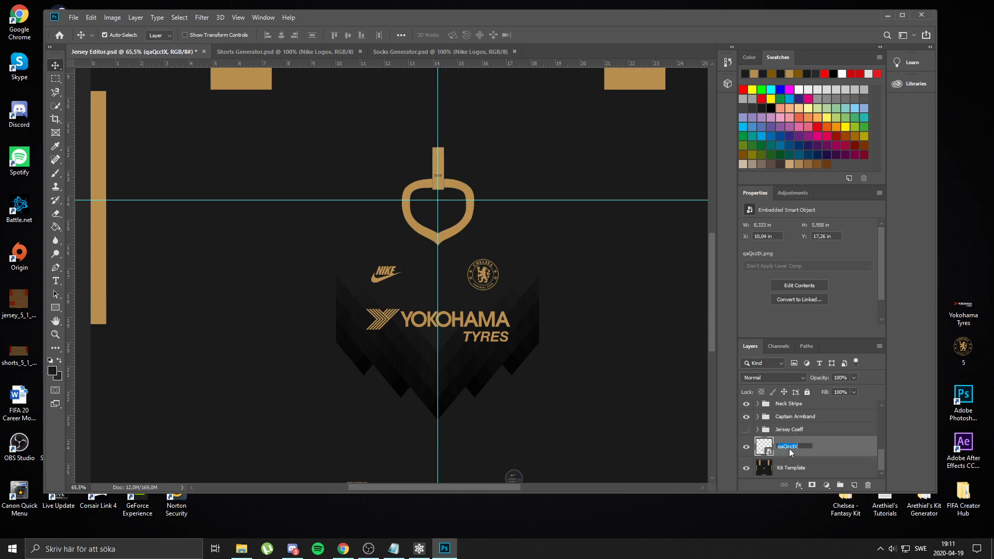
type("Pattern")
key("Return")
left_click(672, 362)
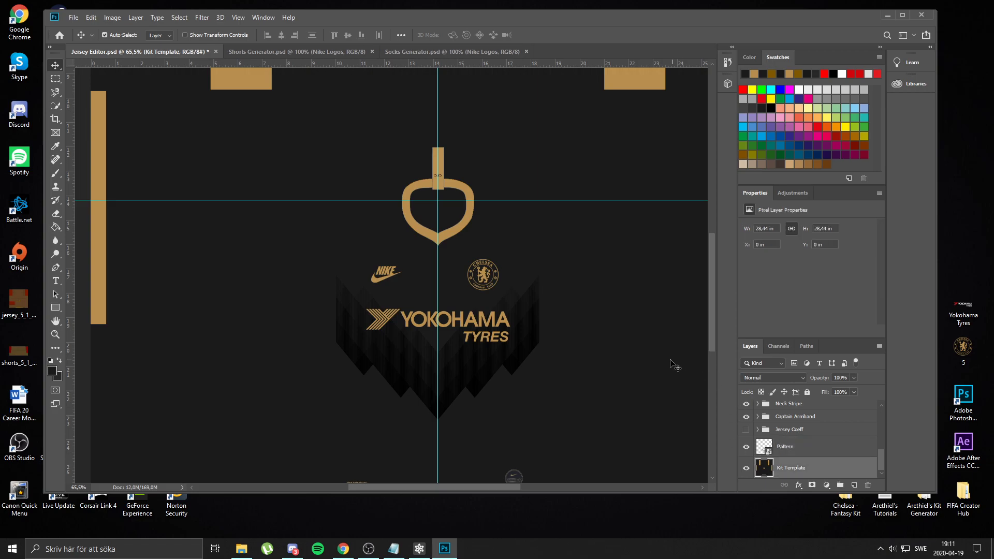
Preview other blend modes, such as Subtract, on the Pattern layer and leave it at Normal
key("ctrl+0")
scroll(298, 376, "up", 1)
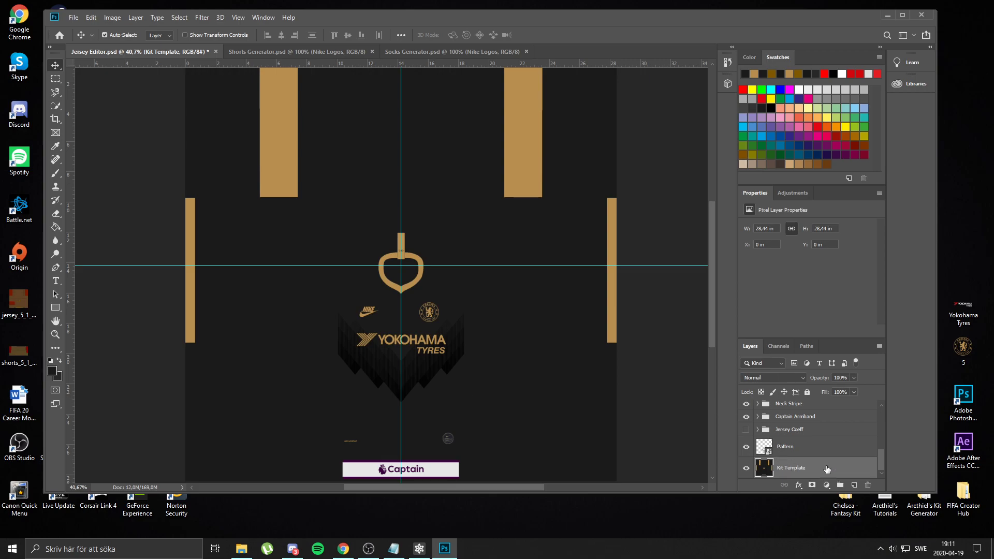
right_click(812, 449)
left_click(795, 450)
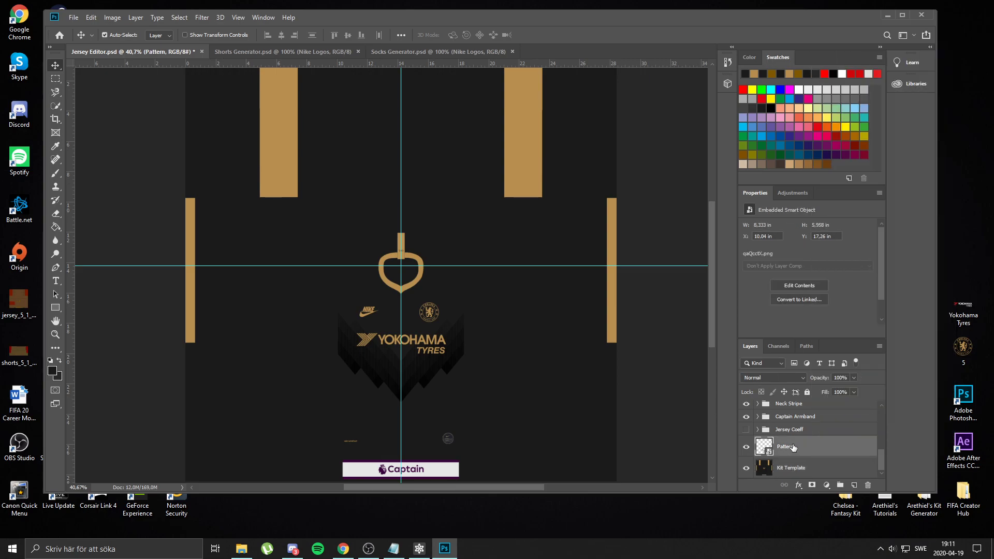
left_click(774, 378)
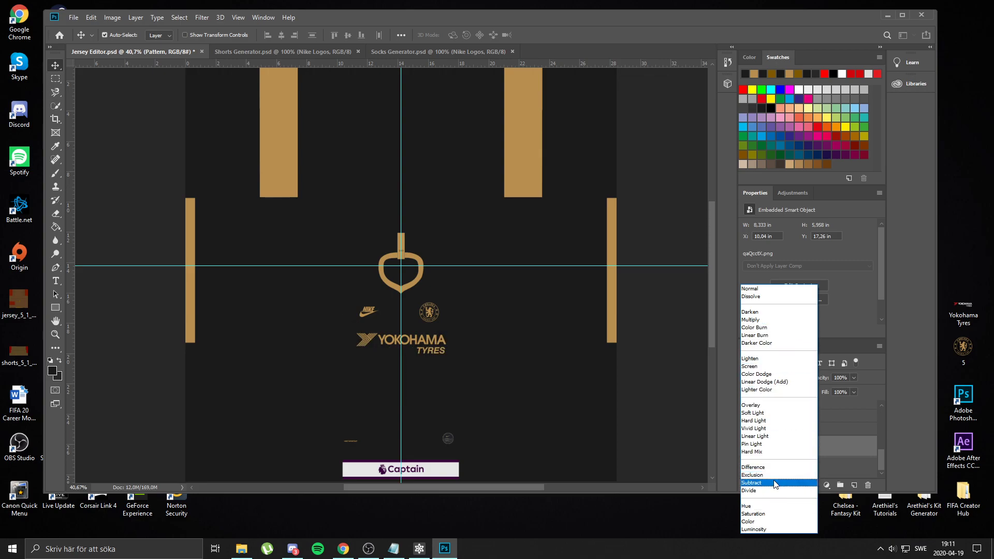
left_click(825, 448)
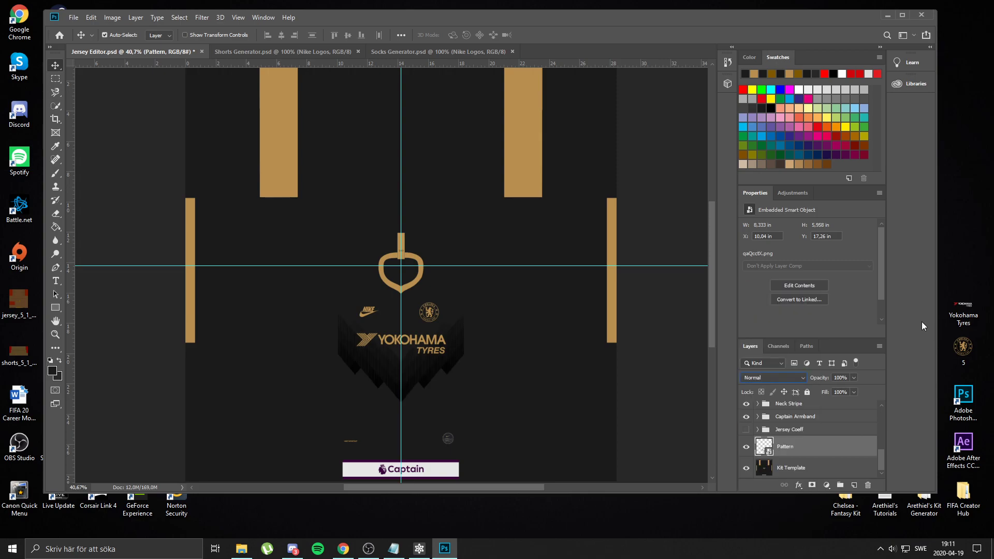
Add a Color Overlay with the dark grey colour 373635 to the Pattern layer
double_click(845, 448)
left_click(567, 374)
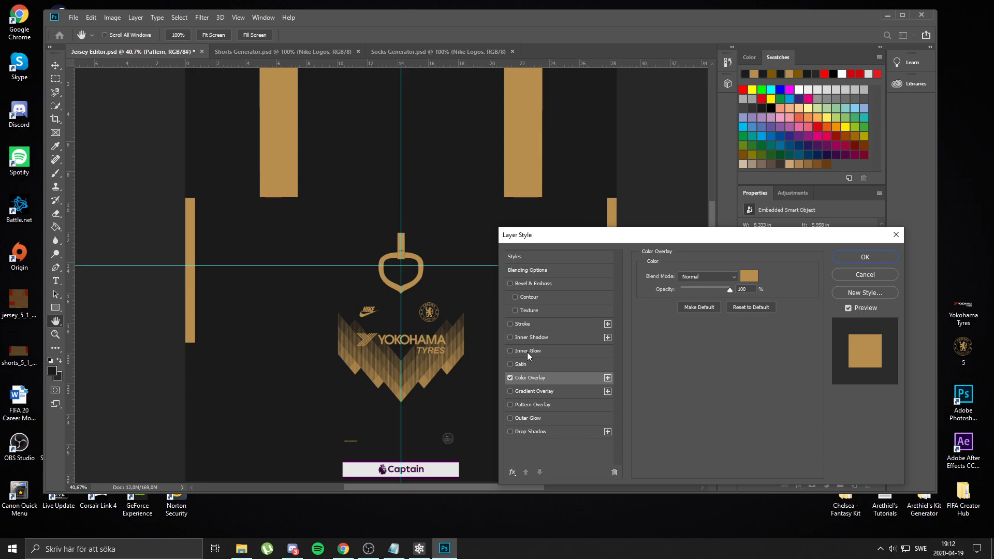
left_click(752, 279)
mouse_move(690, 346)
left_mouse_down()
mouse_move(702, 359)
mouse_move(697, 345)
mouse_move(693, 356)
left_mouse_up()
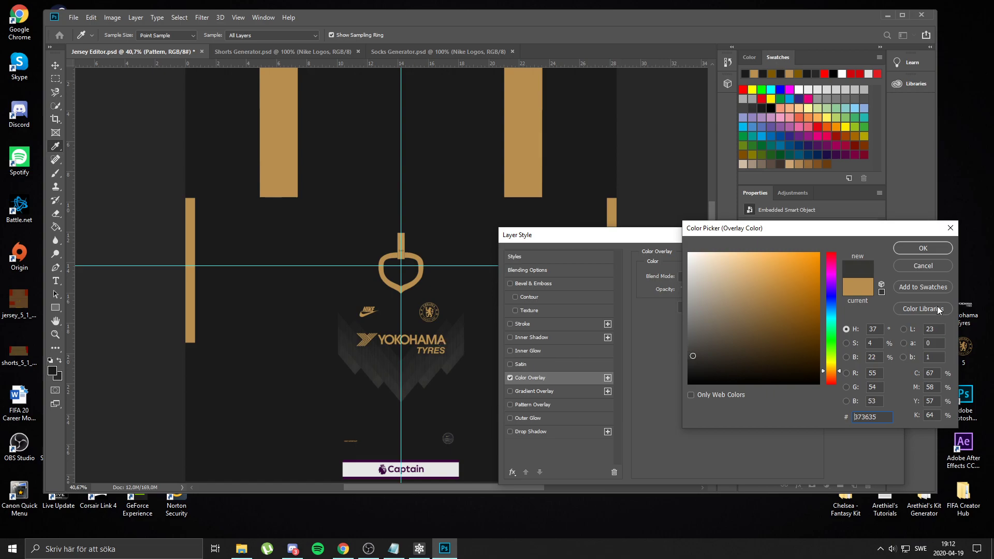
left_click(928, 250)
left_click(857, 259)
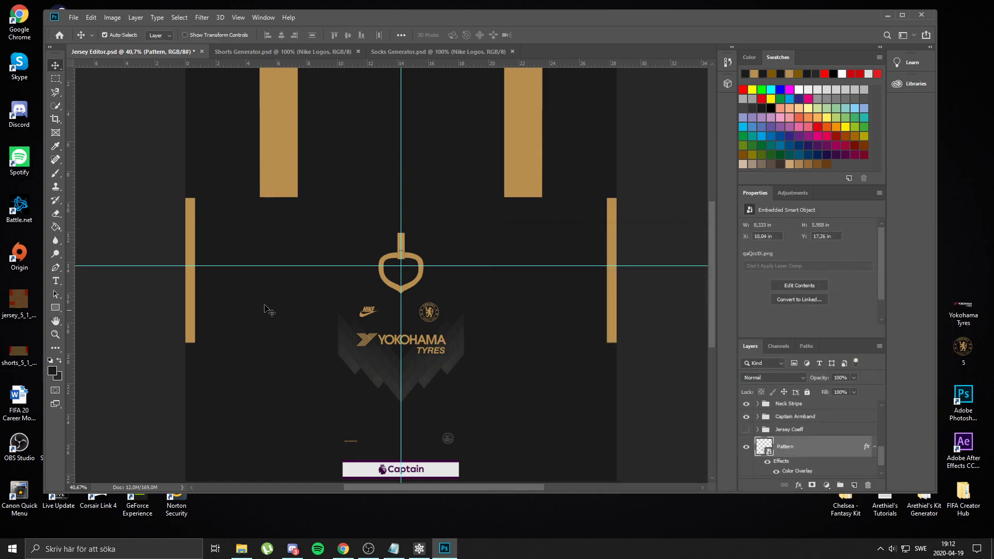
Try inverting the colours of the Kit Template layer and undo the inversion
scroll(783, 438, "down", 1)
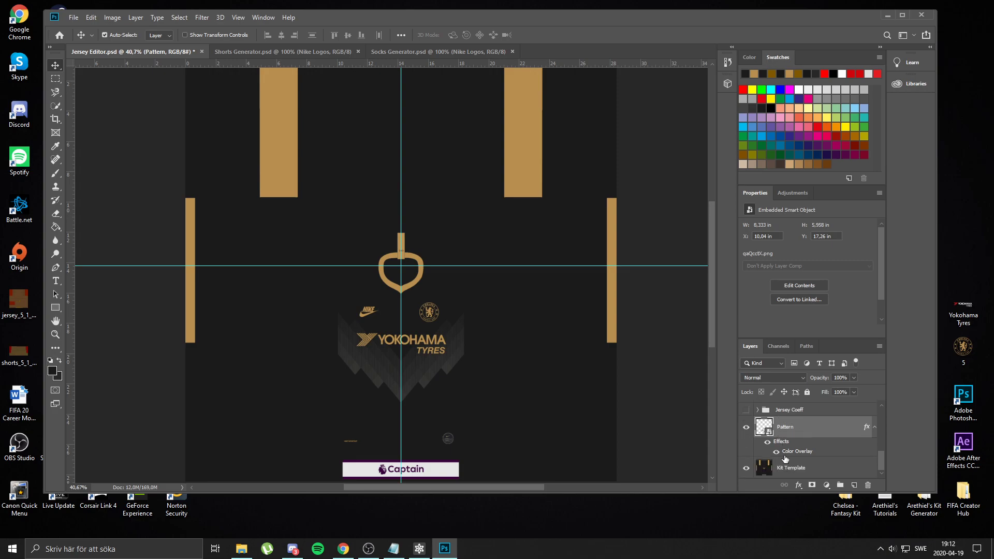
left_click(788, 469)
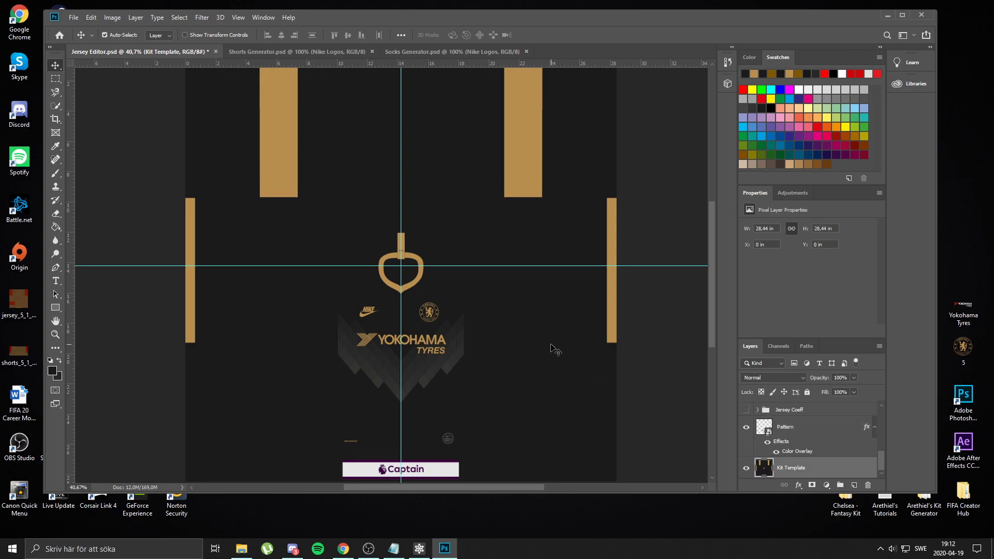
scroll(446, 355, "down", 2)
scroll(422, 357, "up", 1)
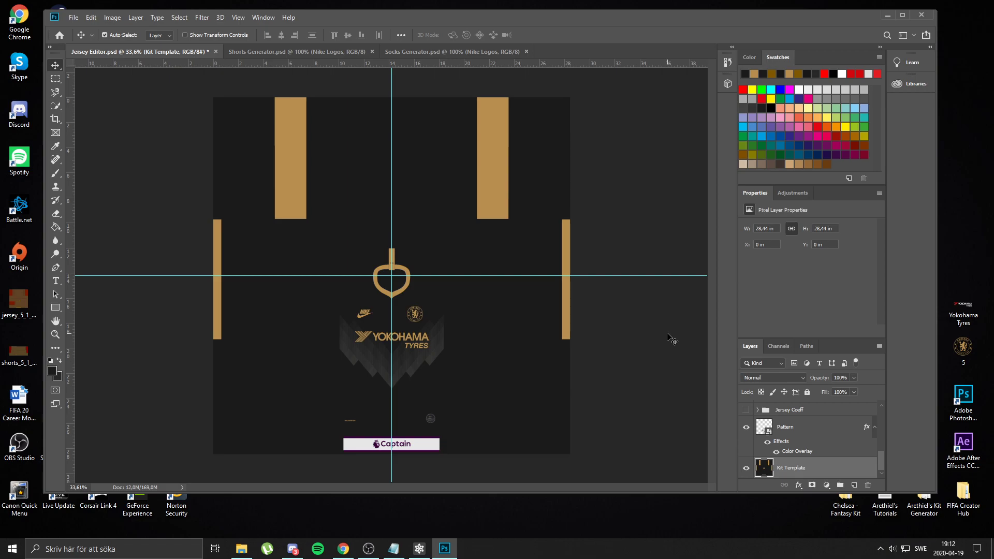
key("ctrl+i")
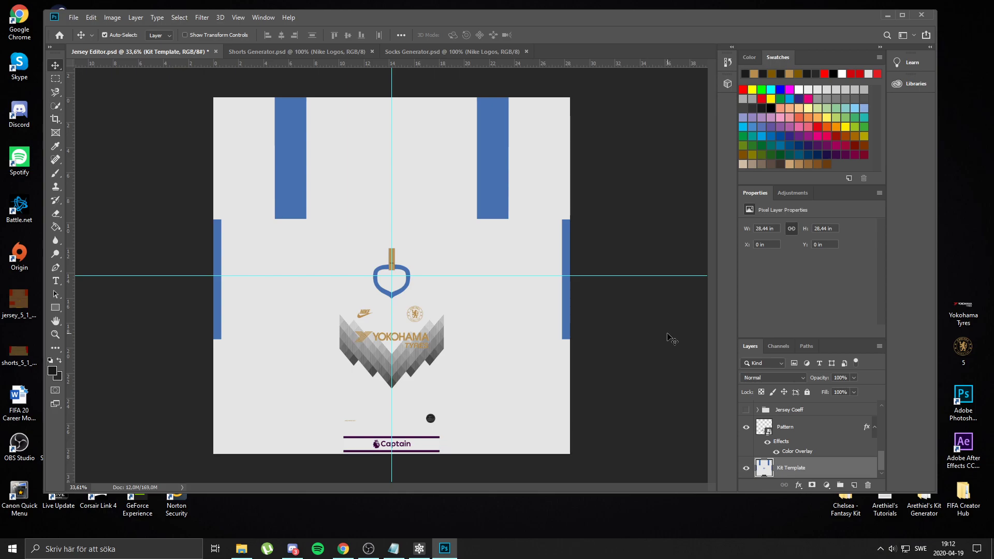
scroll(393, 307, "up", 5)
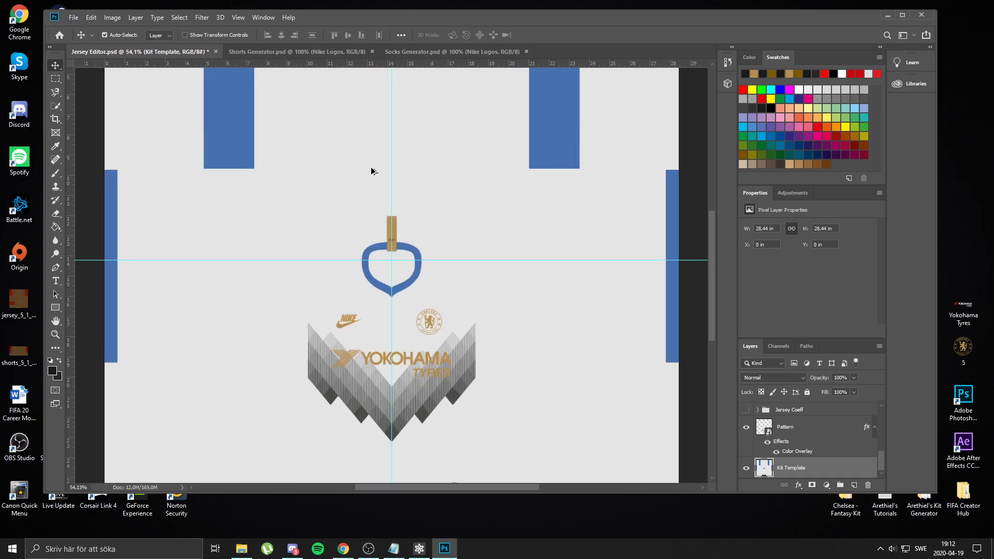
scroll(504, 292, "down", 5)
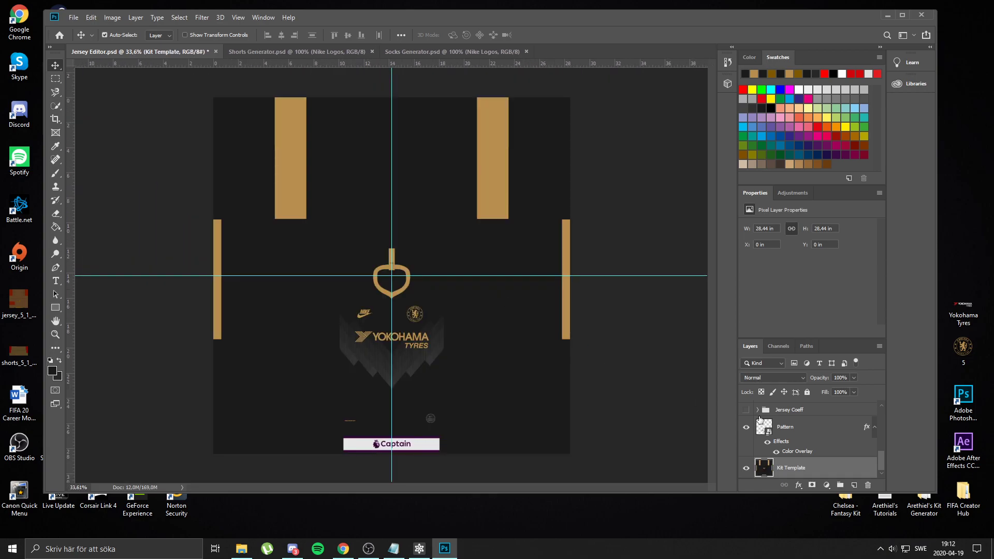
Try a Hue/Saturation adjustment with Hue +180 on the Kit Template layer and cancel it
key("ctrl+u")
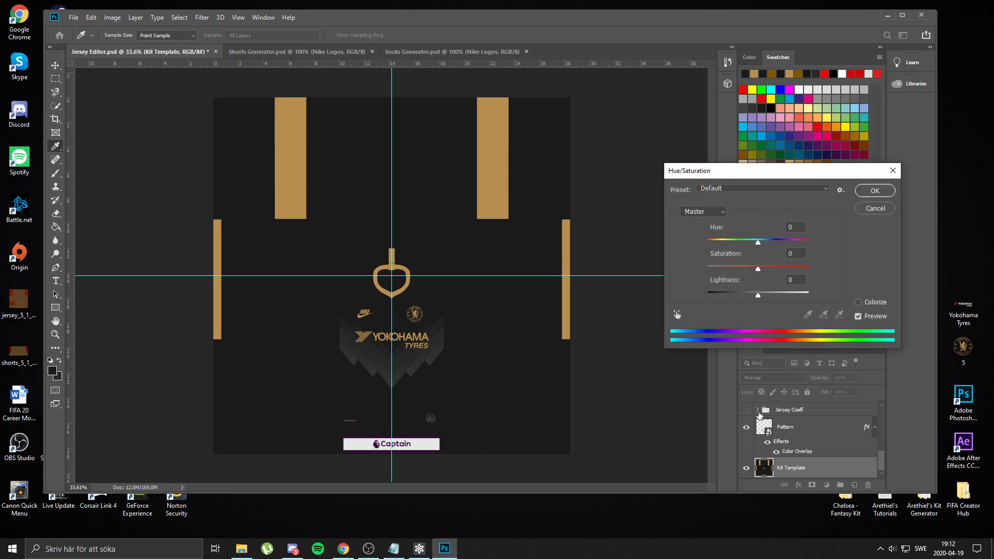
left_click_drag(761, 246, 816, 246)
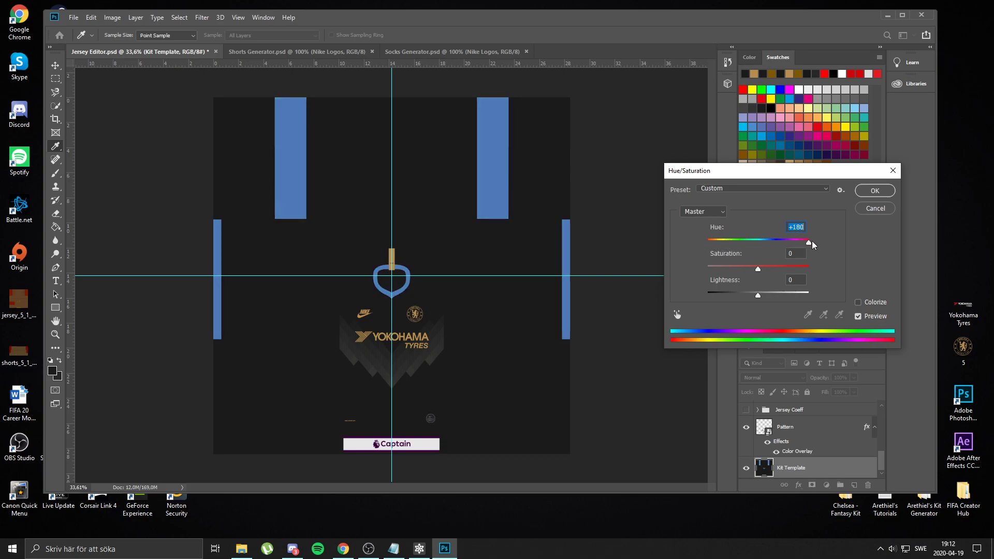
left_click(881, 212)
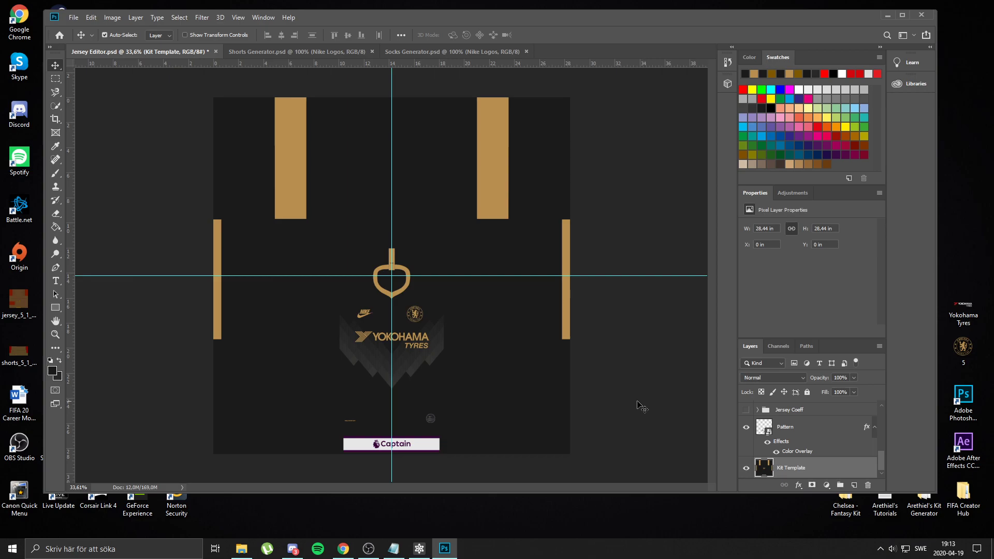
Make the Jersey Coeff group visible and move the Pattern layer above it
scroll(607, 373, "down", 1)
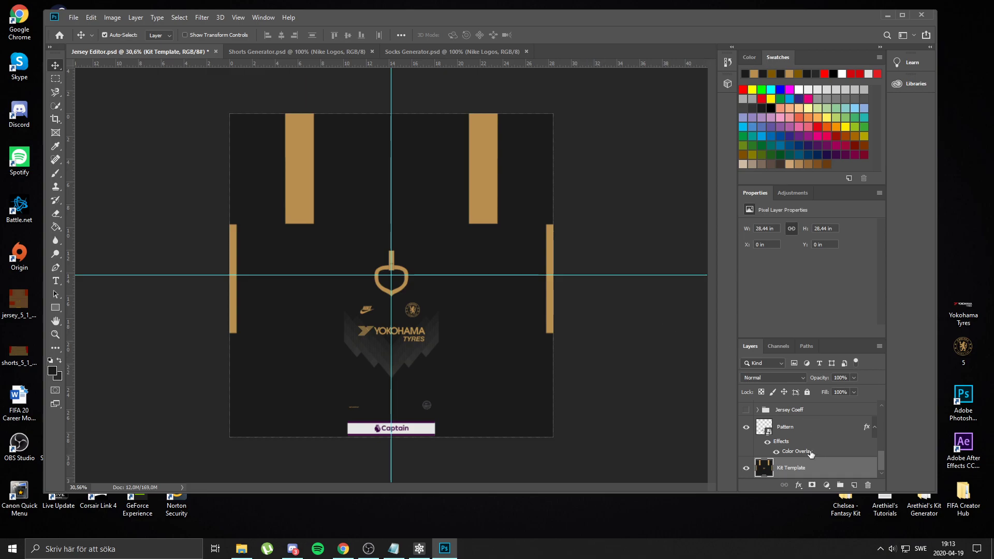
left_click(747, 410)
left_click_drag(791, 427, 805, 407)
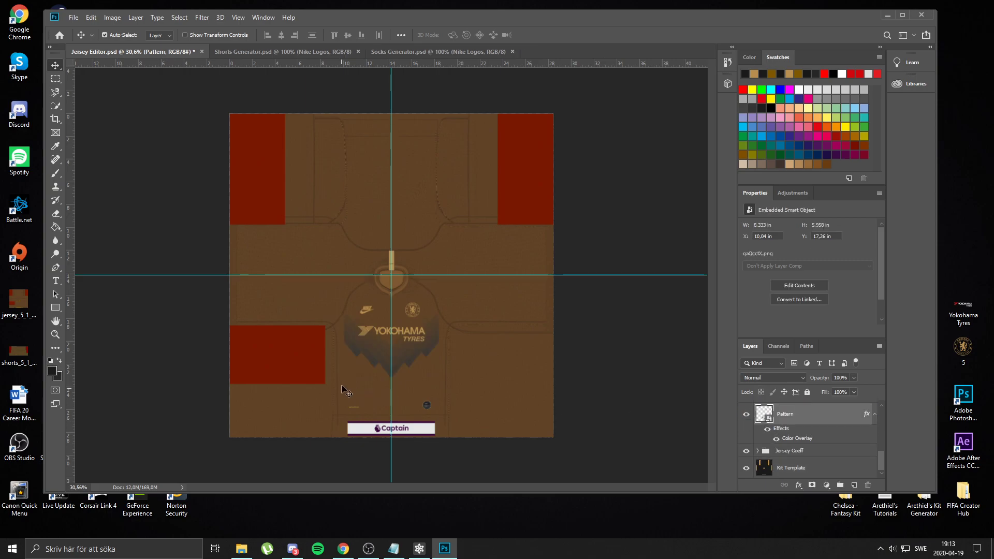
scroll(320, 347, "up", 3)
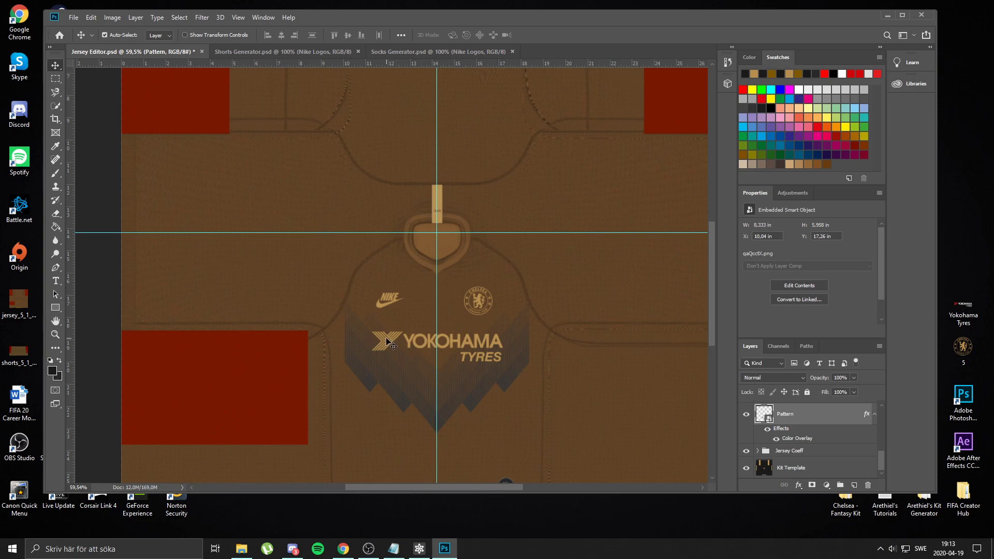
scroll(390, 343, "down", 3)
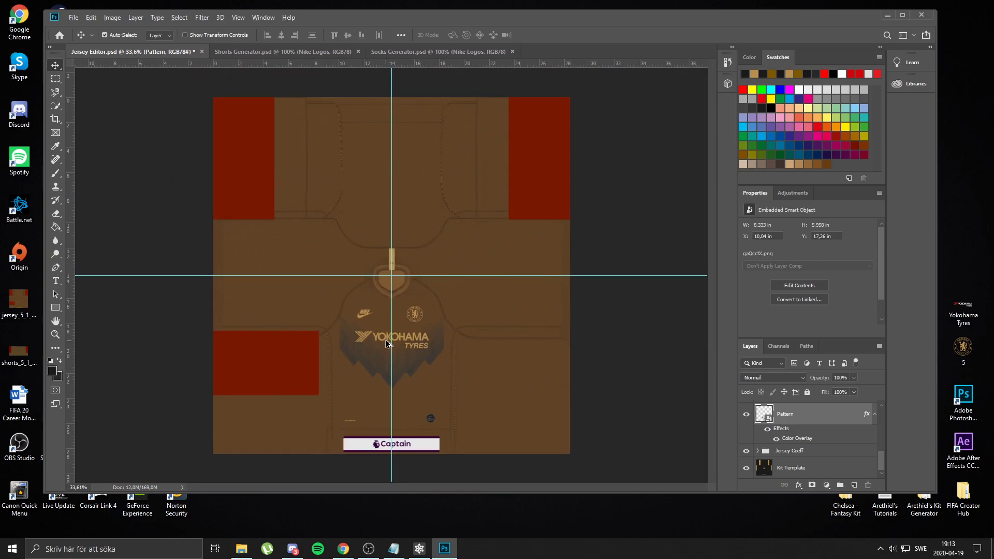
Hide the Kit Extras and Captain Armband groups to expose the coefficient areas beneath them
left_click(757, 450)
scroll(763, 448, "down", 2)
scroll(769, 439, "down", 1)
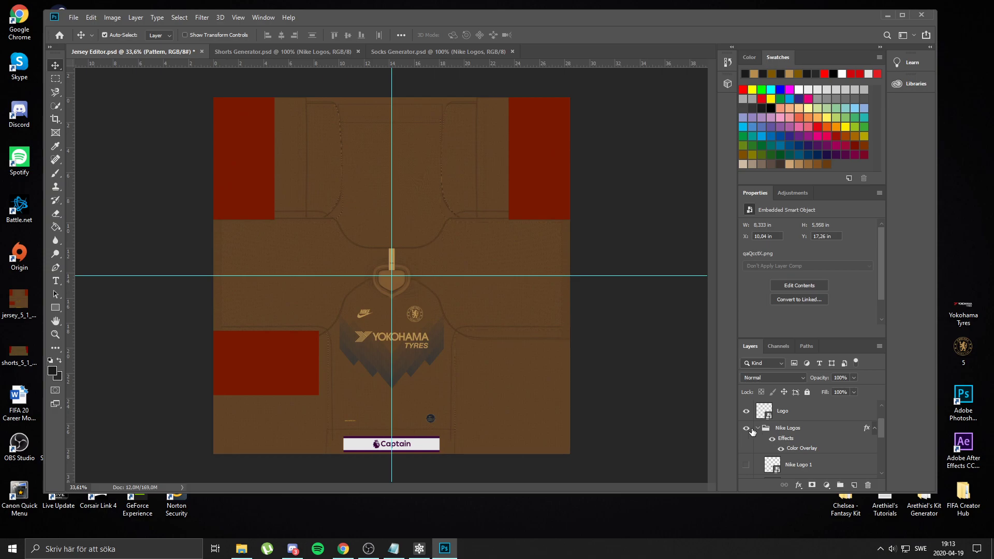
scroll(751, 435, "down", 1)
left_click(752, 443)
scroll(752, 443, "down", 1)
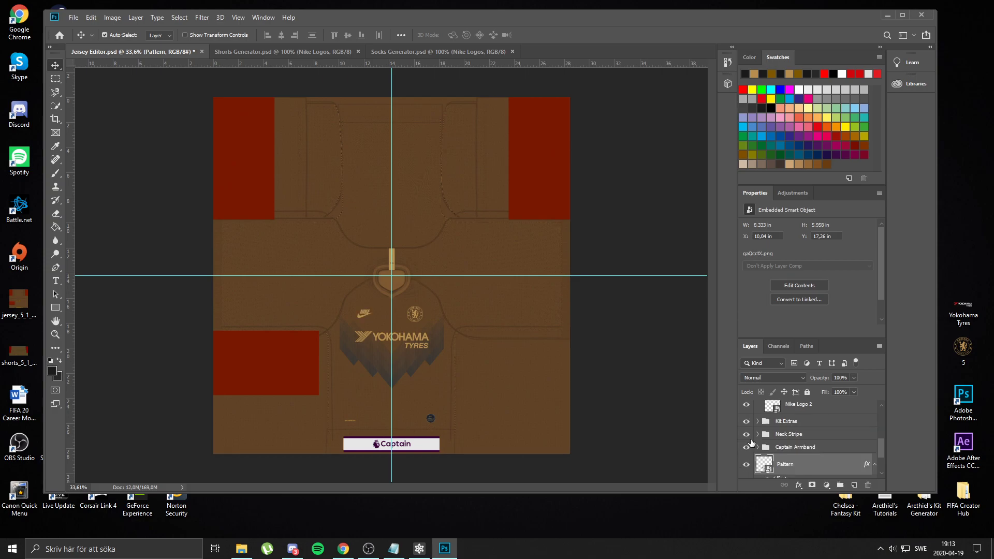
left_click(746, 421)
left_click(747, 448)
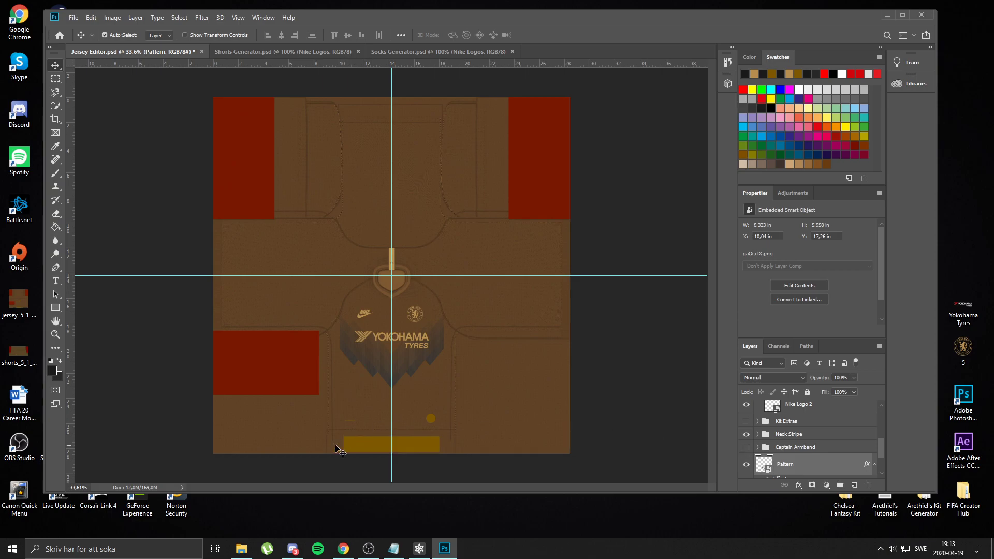
Change the Yokohama Tyres layer's Color Overlay to 7e5900, sampled from the dark yellow armband rectangle at the jersey's lower edge
scroll(331, 448, "up", 2)
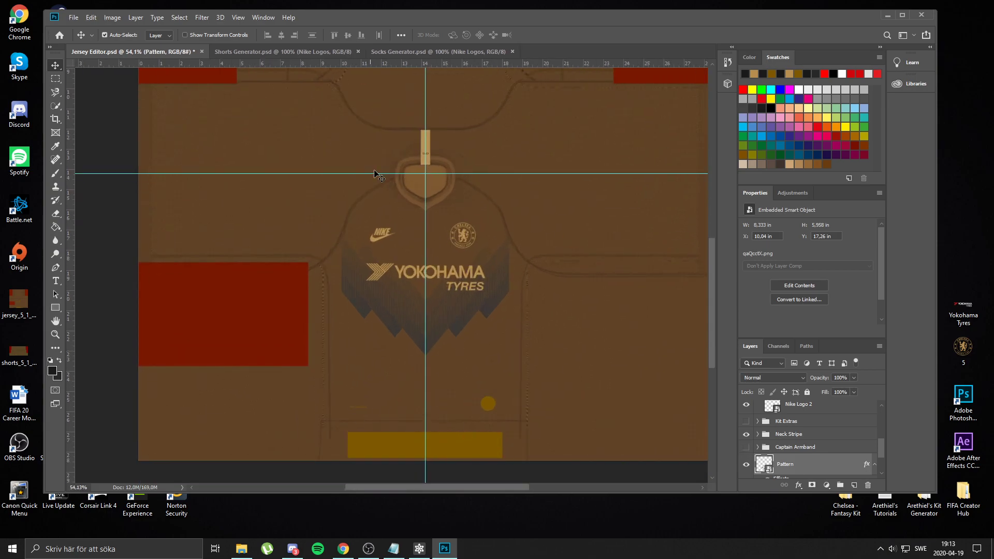
scroll(834, 409, "up", 3)
left_click(828, 415)
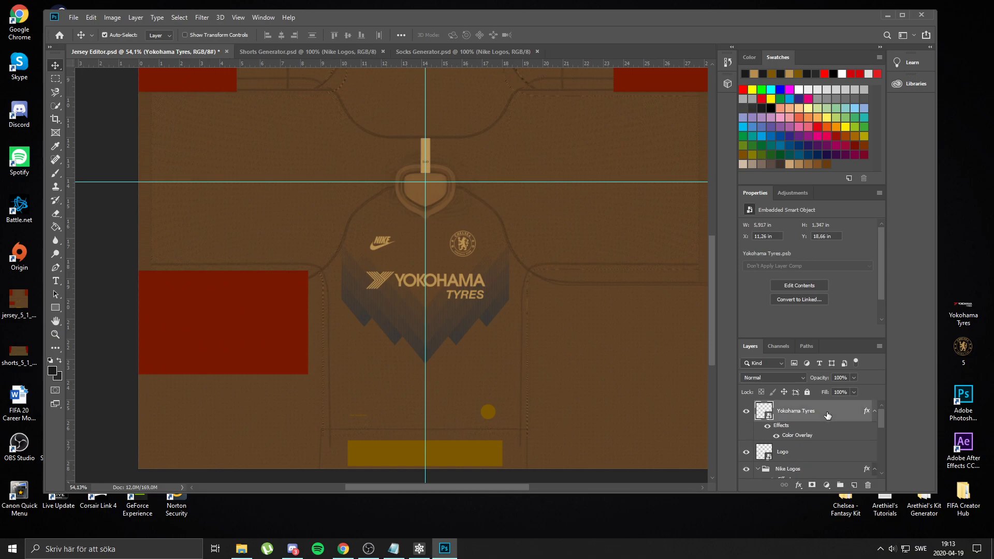
double_click(833, 412)
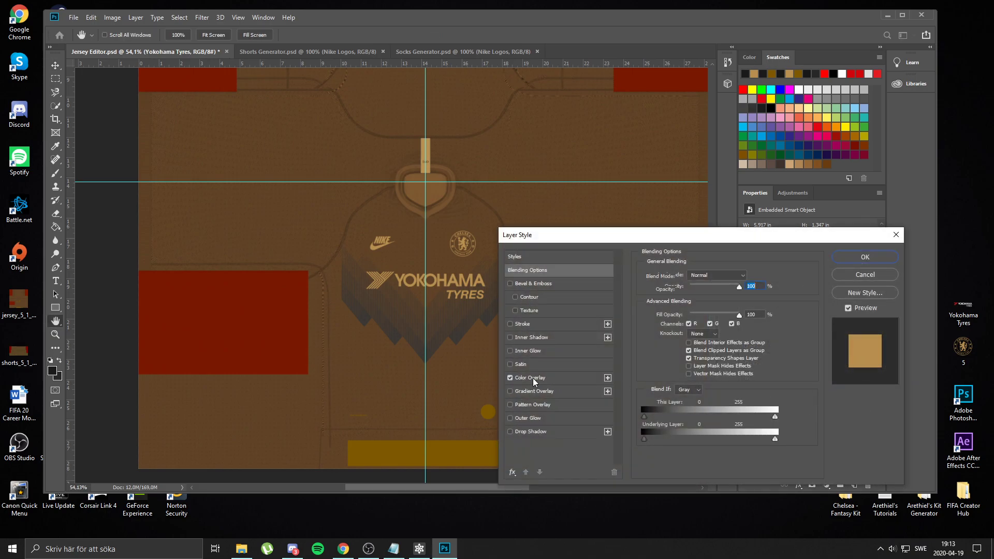
left_click(534, 382)
left_click(747, 279)
left_click(446, 452)
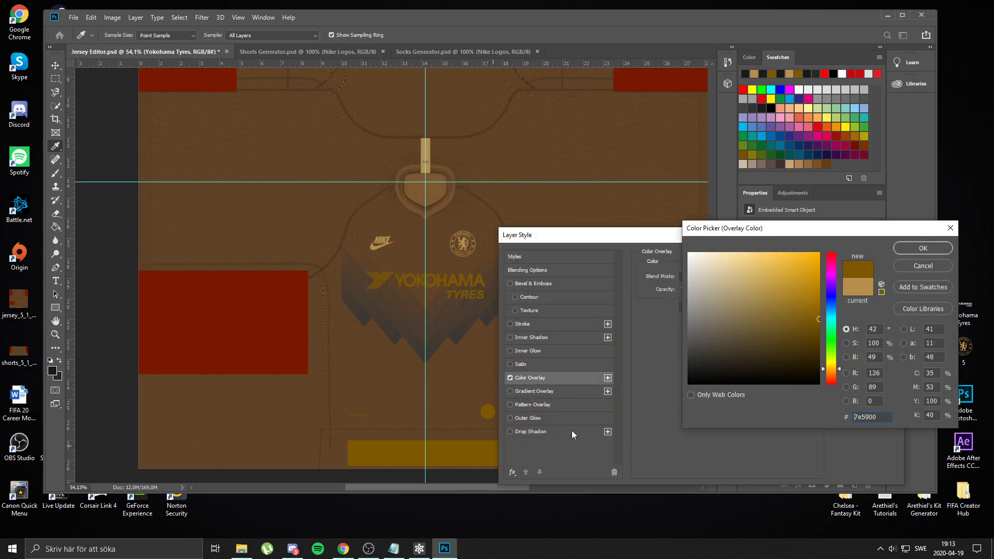
left_click(924, 248)
left_click(878, 260)
Select the Logo layer
left_click(845, 455)
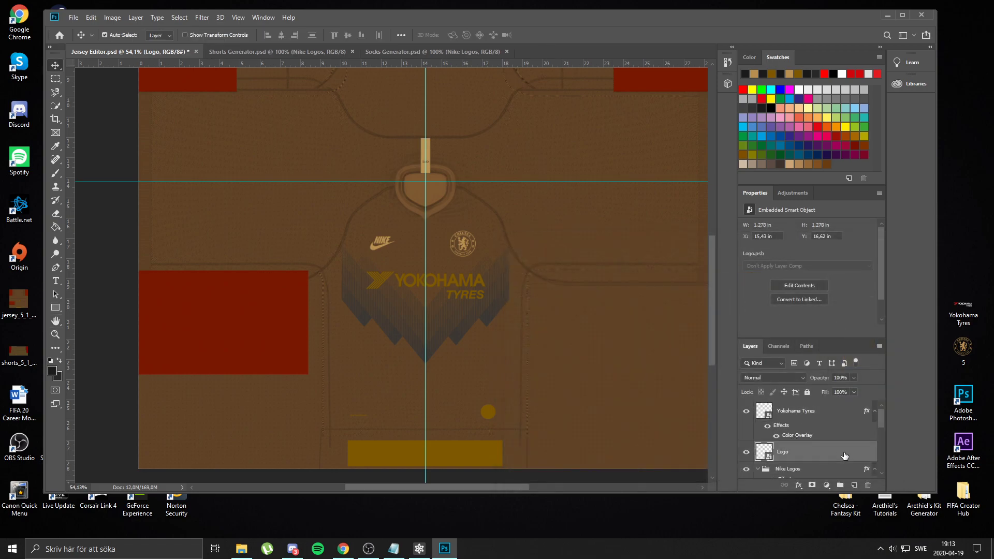
Add a Color Overlay in the dark gold colour at 100% opacity to the Logo layer
double_click(845, 456)
left_click(524, 378)
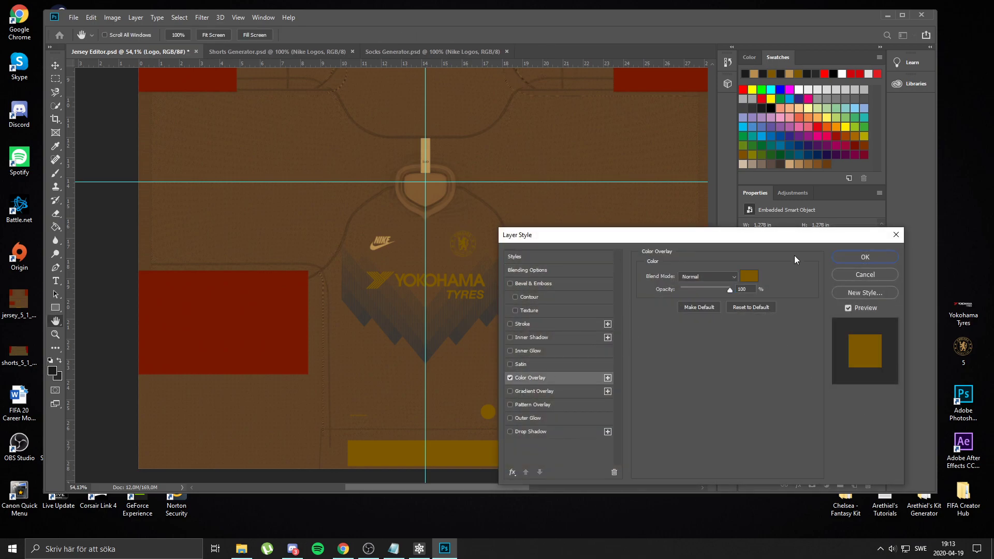
left_click(875, 258)
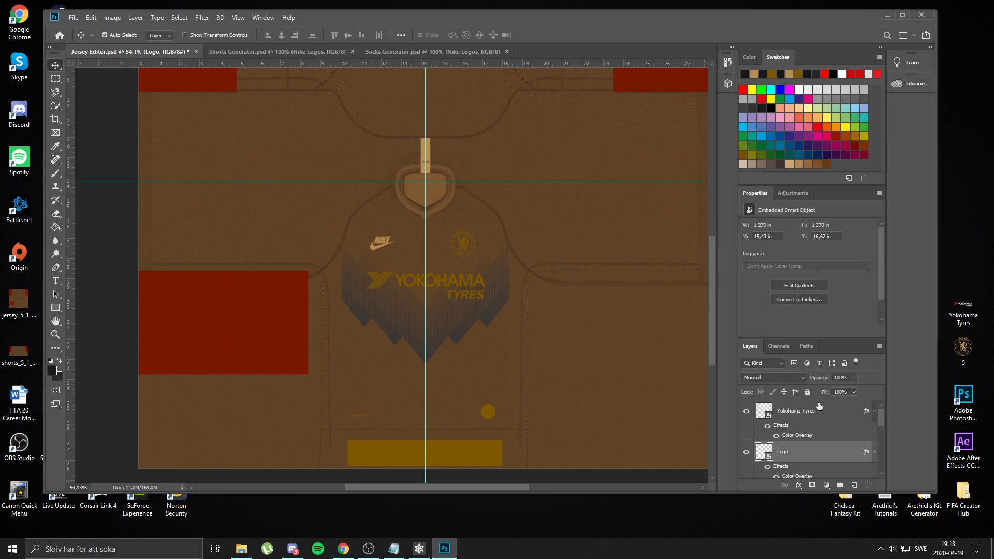
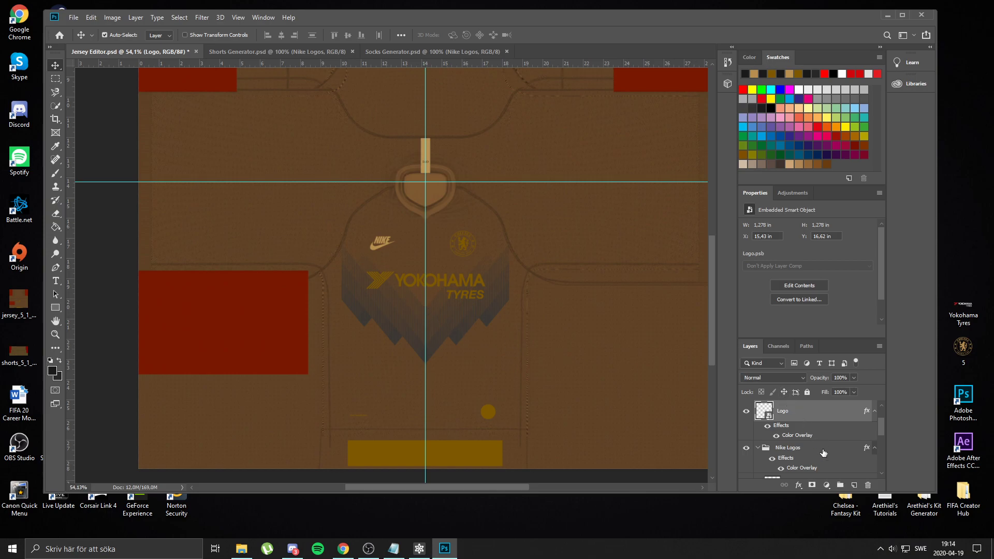
Change the Color Overlay of the Nike Logos group to the dark gold used on the sponsor and club crest
scroll(817, 439, "up", 1)
scroll(816, 421, "down", 1)
left_click(814, 449)
key("h")
double_click(843, 444)
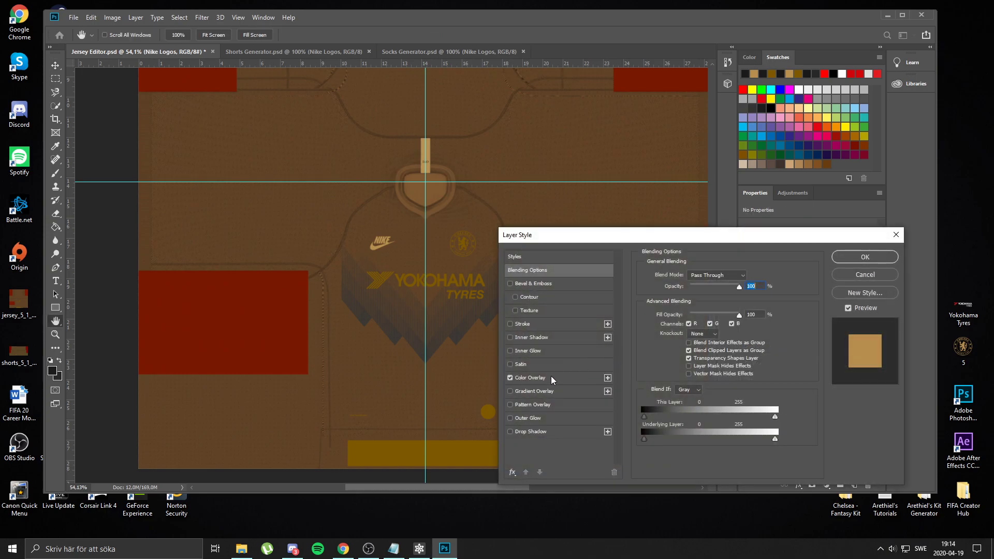
left_click(554, 375)
left_click(747, 277)
left_click(817, 323)
left_click(921, 254)
left_click(865, 258)
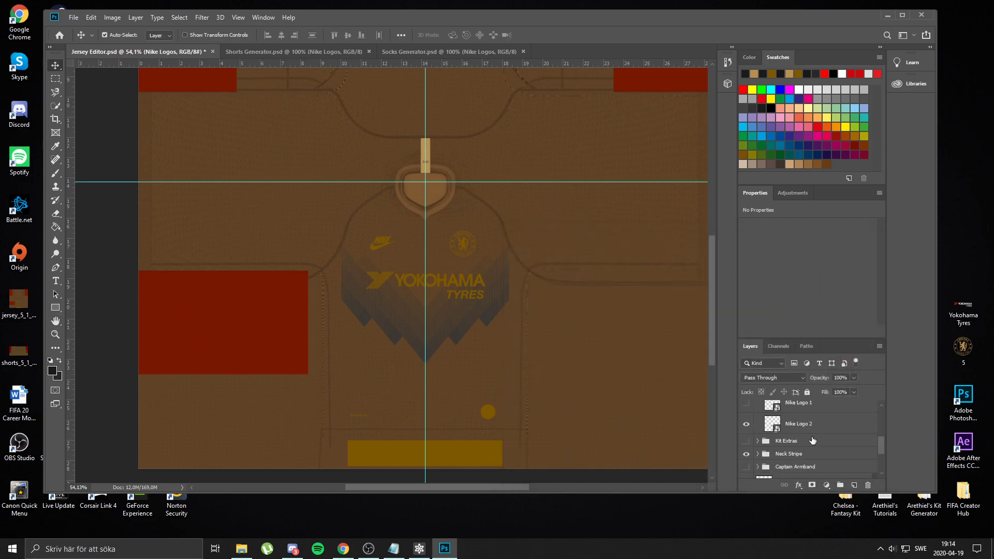
Give the Neck Stripe group a Color Overlay in brown 7e5931, sampled from the collar
scroll(820, 442, "down", 2)
left_click(802, 456)
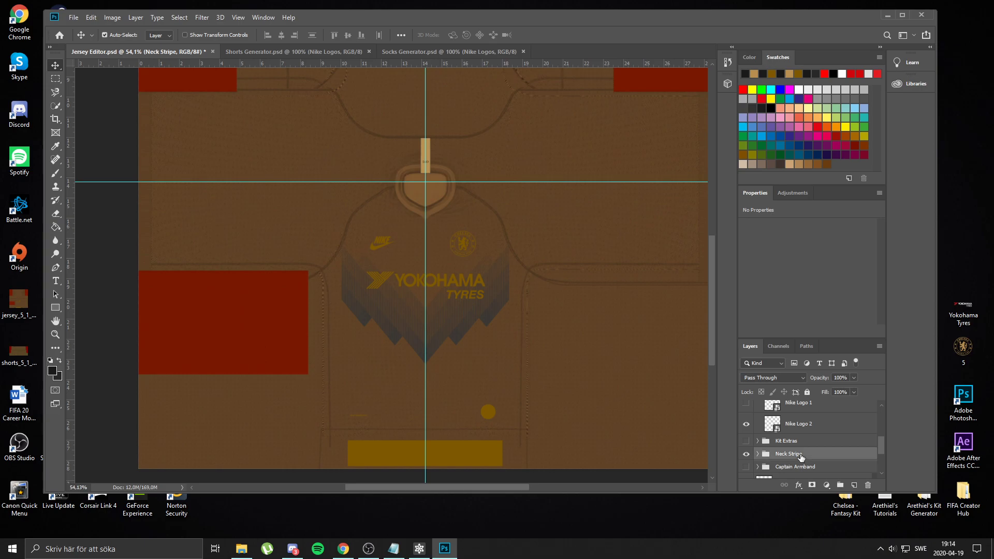
double_click(811, 456)
left_click(531, 378)
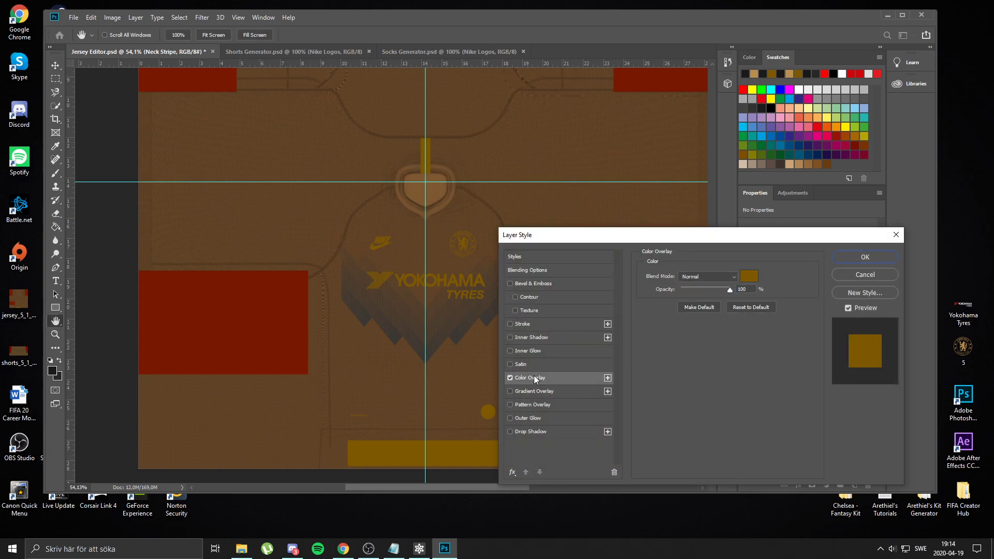
left_click(751, 275)
left_click(435, 185)
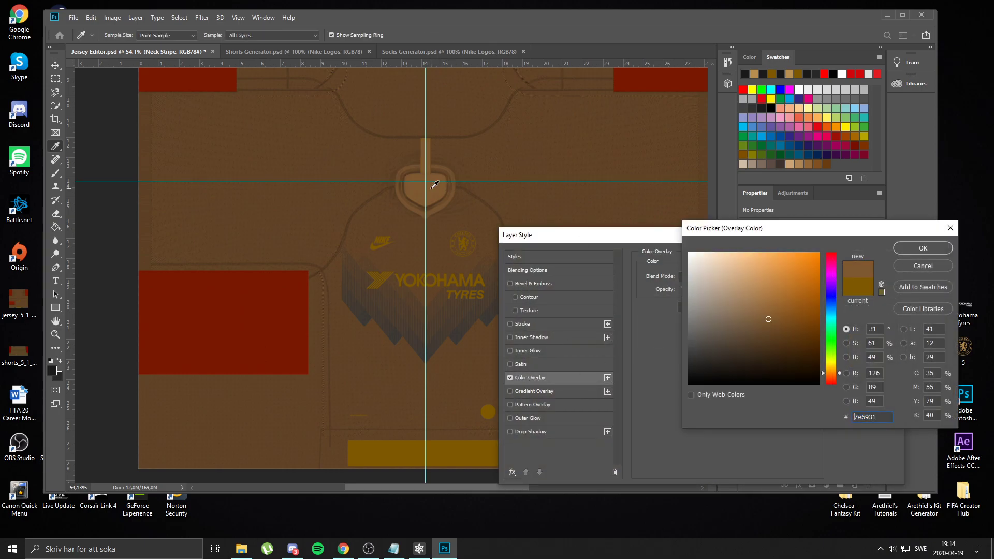
left_click(926, 249)
left_click(868, 257)
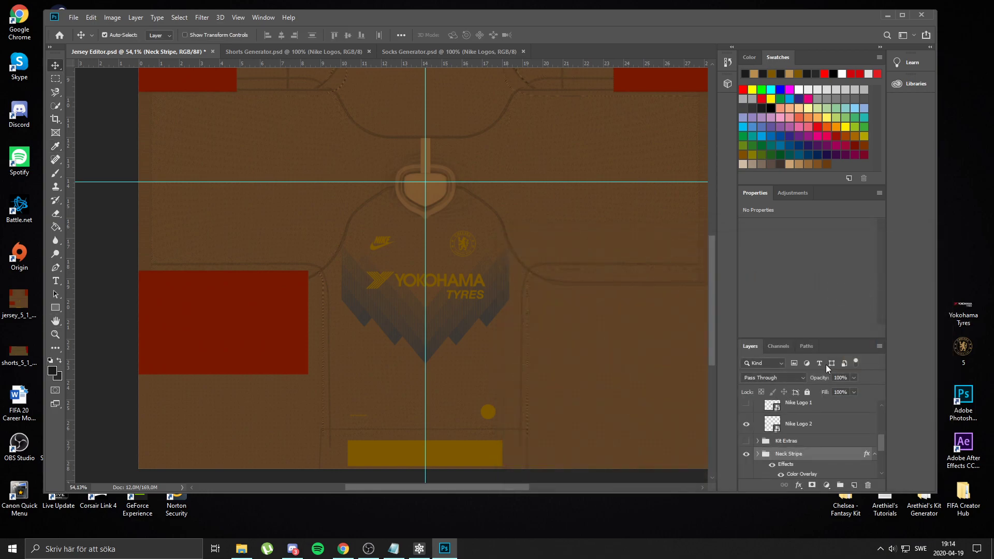
Change the Pattern layer's Color Overlay to the light brown sampled from the collar
scroll(826, 427, "up", 2)
scroll(826, 428, "down", 1)
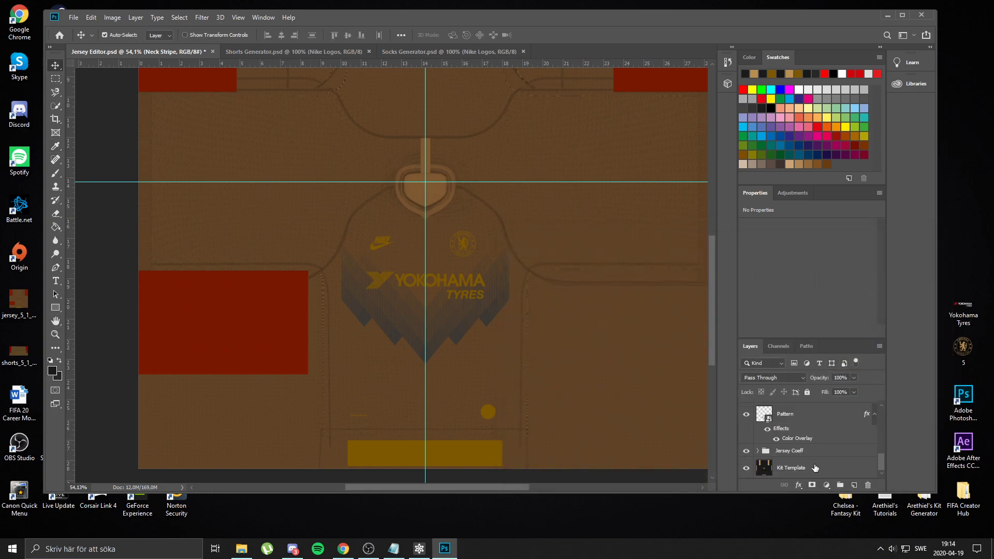
left_click(848, 418)
double_click(848, 418)
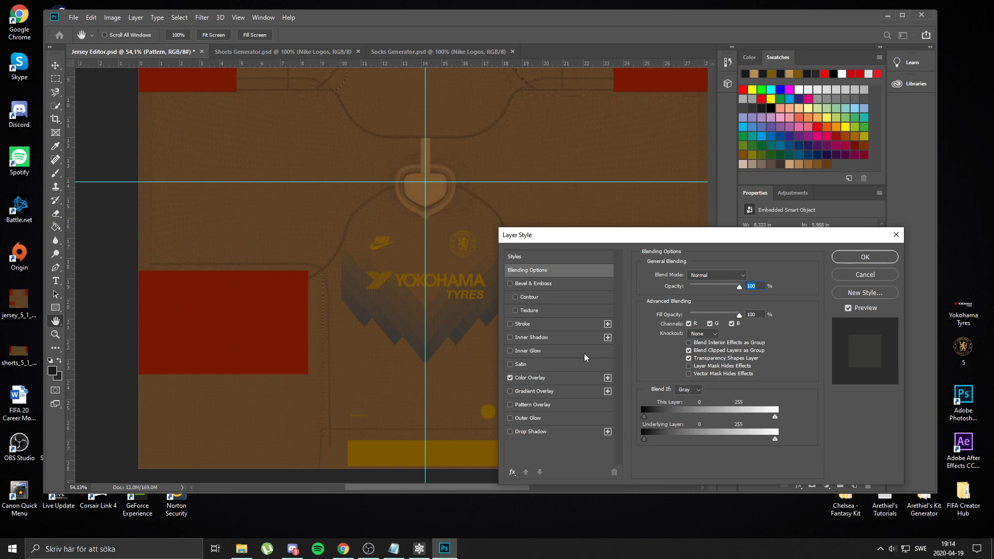
left_click(530, 378)
left_click(743, 277)
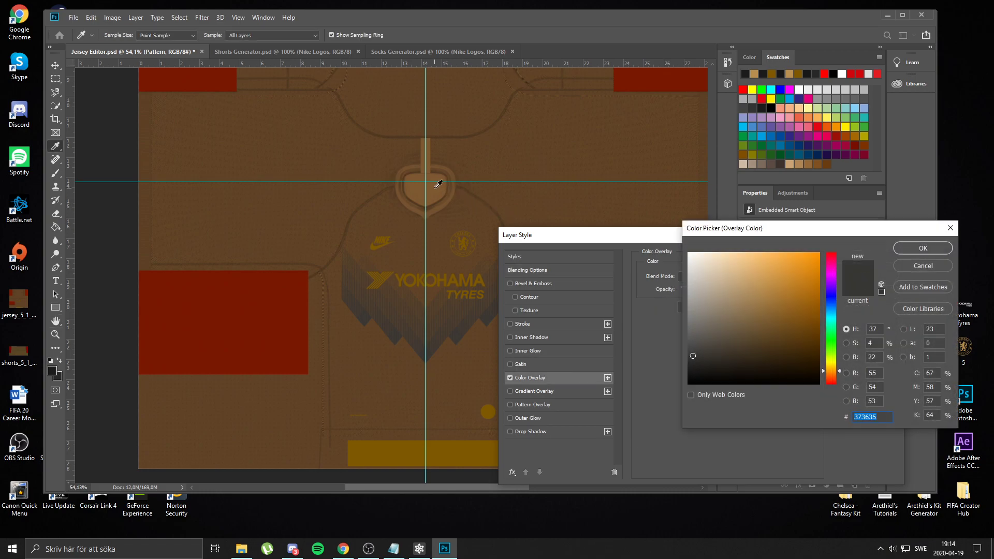
left_click(925, 249)
left_click(875, 255)
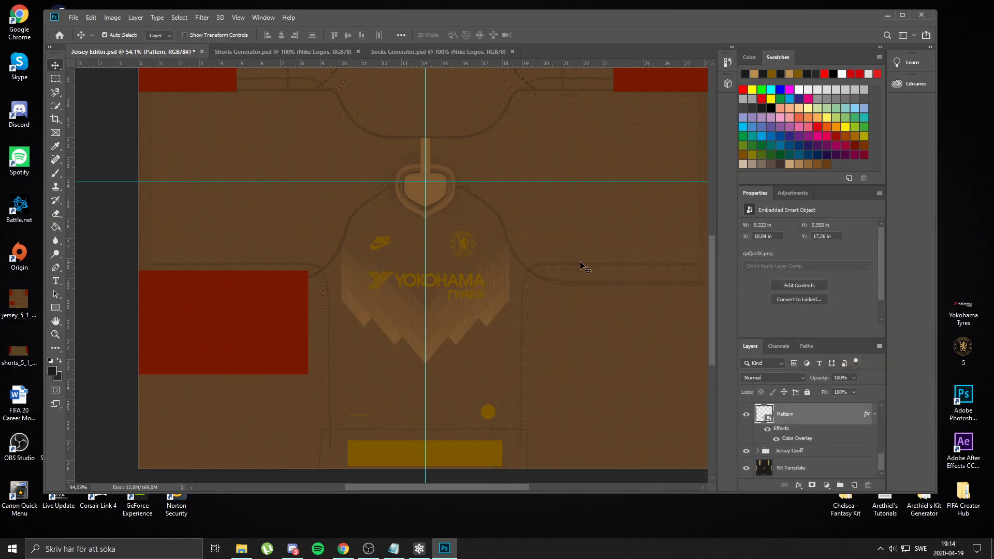
Set up saving a copy of the jersey design in PNG format in the Chelsea - Fantasy Kit > Textures > Third folder
scroll(423, 294, "down", 3)
scroll(260, 350, "up", 2)
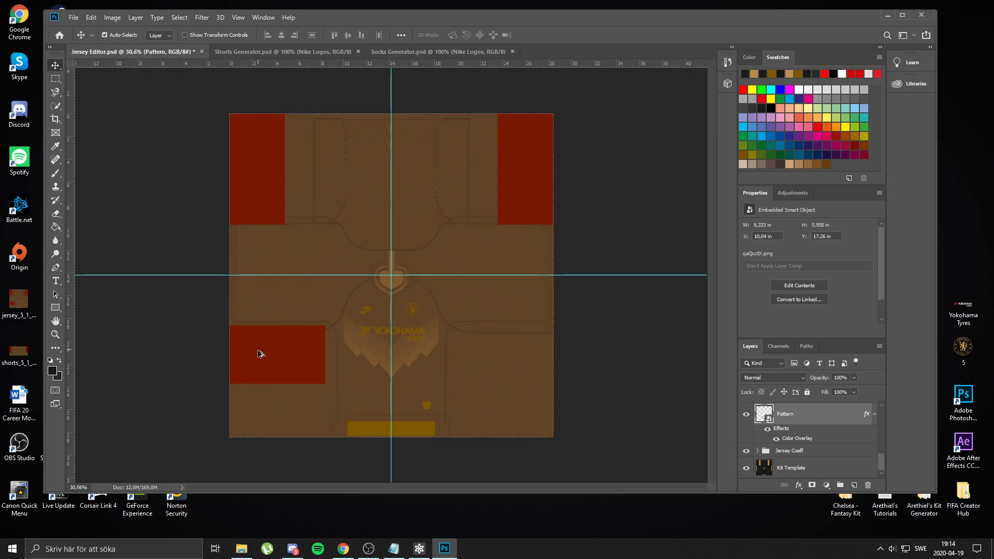
left_click(74, 18)
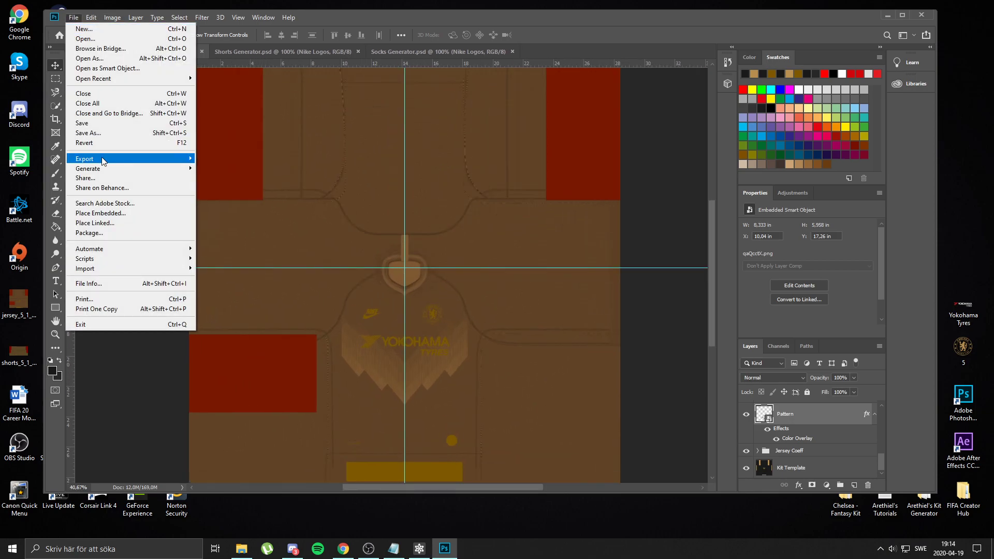
left_click(100, 134)
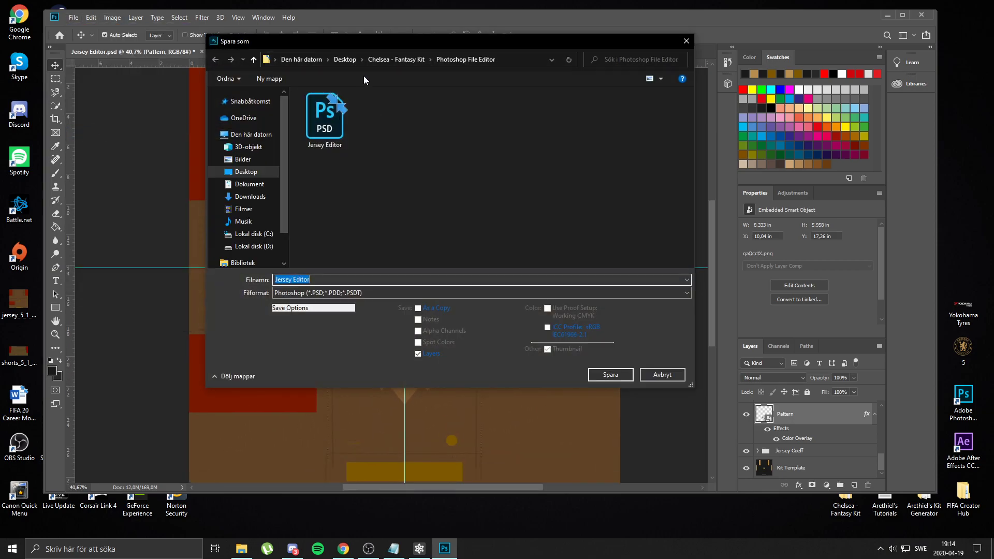
left_click(340, 59)
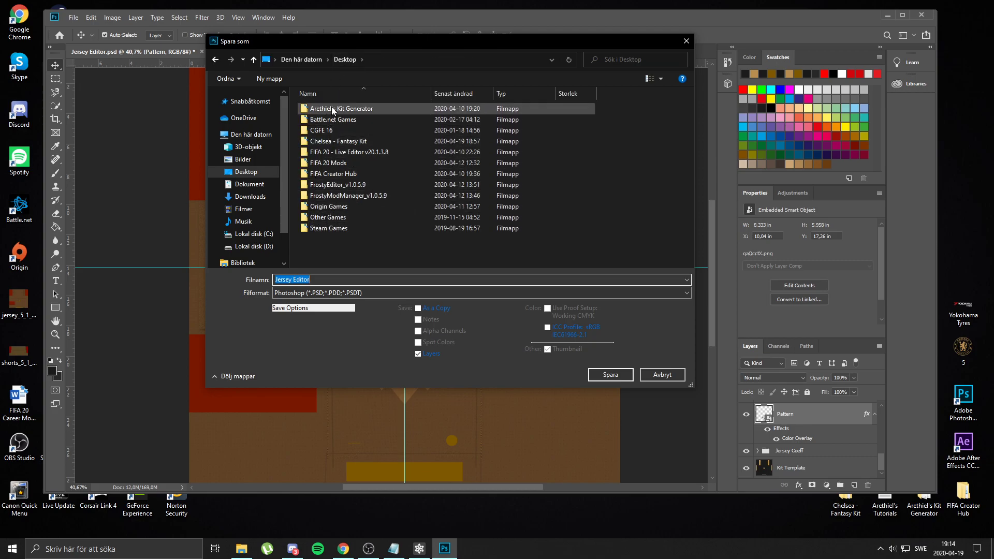
double_click(335, 141)
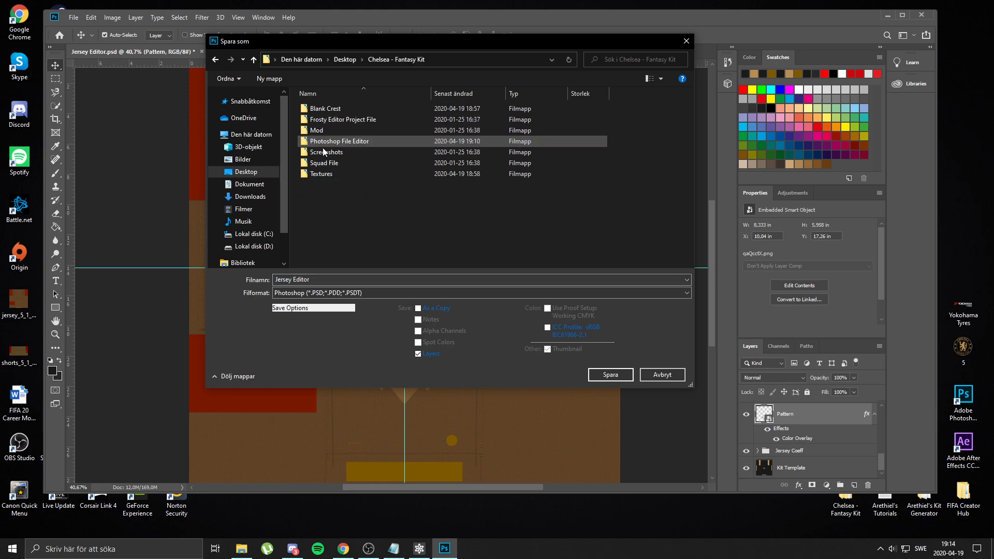
double_click(322, 173)
double_click(328, 111)
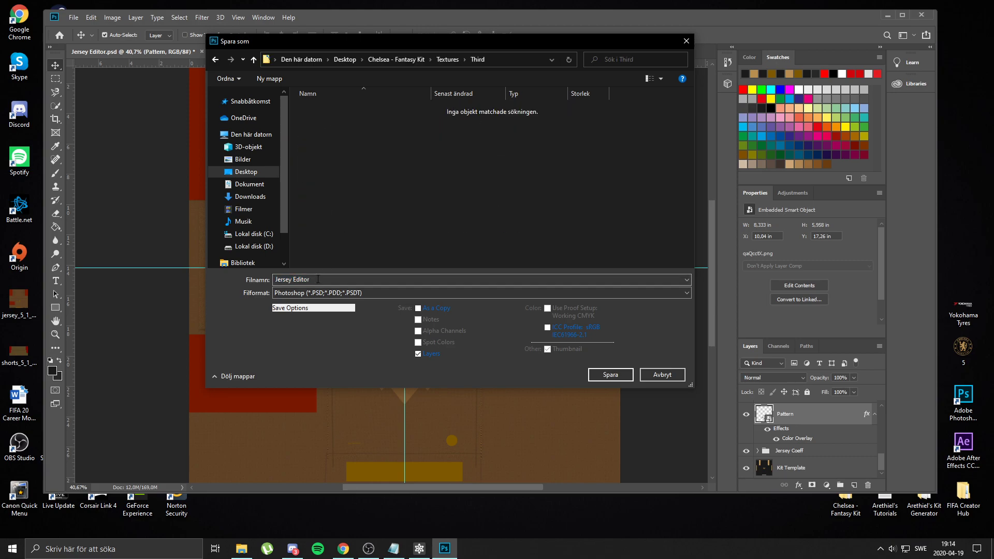
left_click(325, 294)
left_click(289, 437)
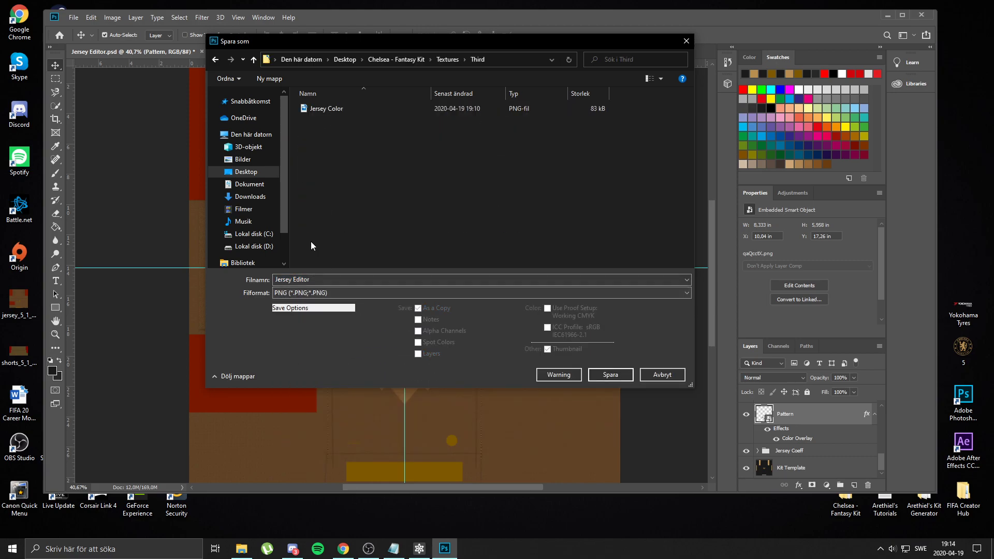
Show the folder's files as large icons and save the PNG copy under the name Jersey Coeff
right_click(338, 183)
mouse_move(371, 192)
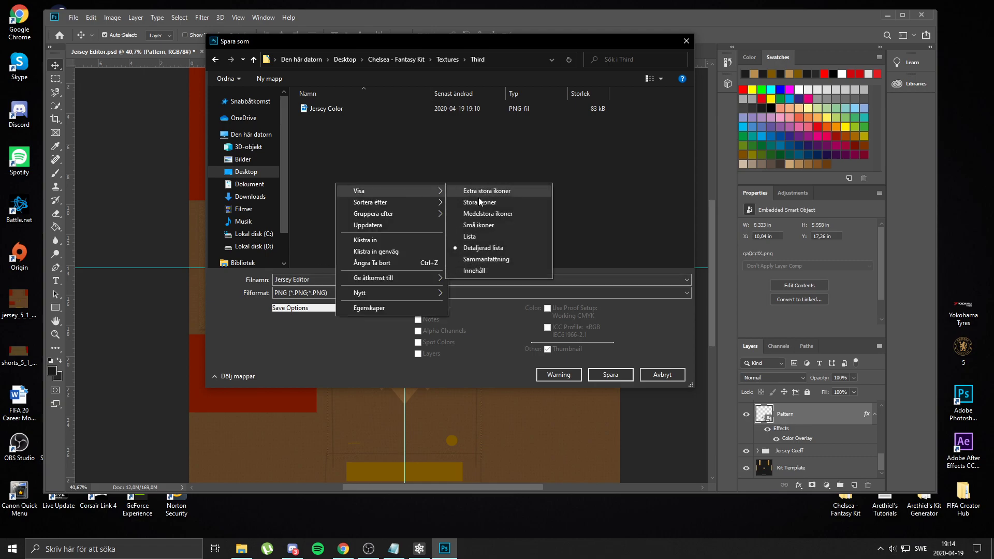
left_click(480, 203)
left_click(336, 280)
type("Jersey Coeff")
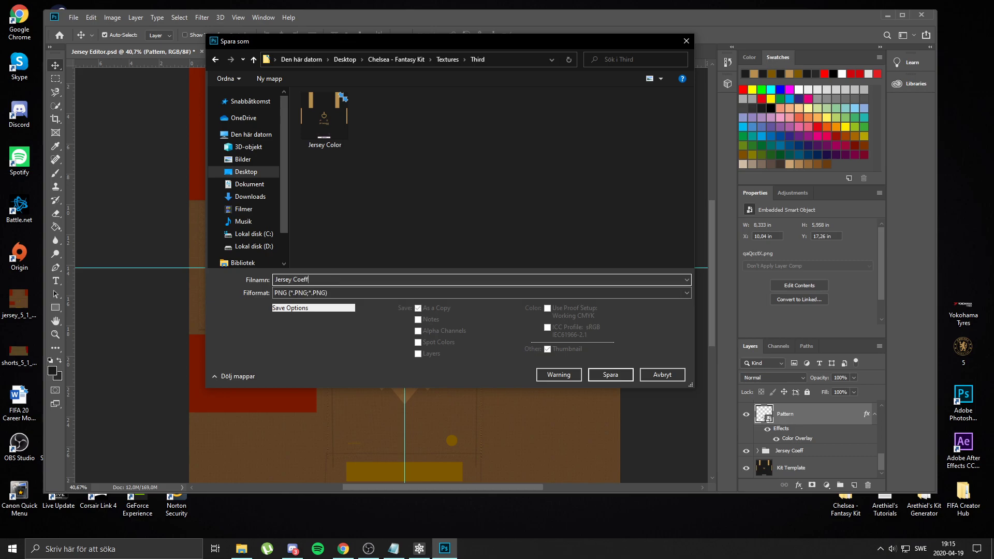
key("Return")
key("Return")
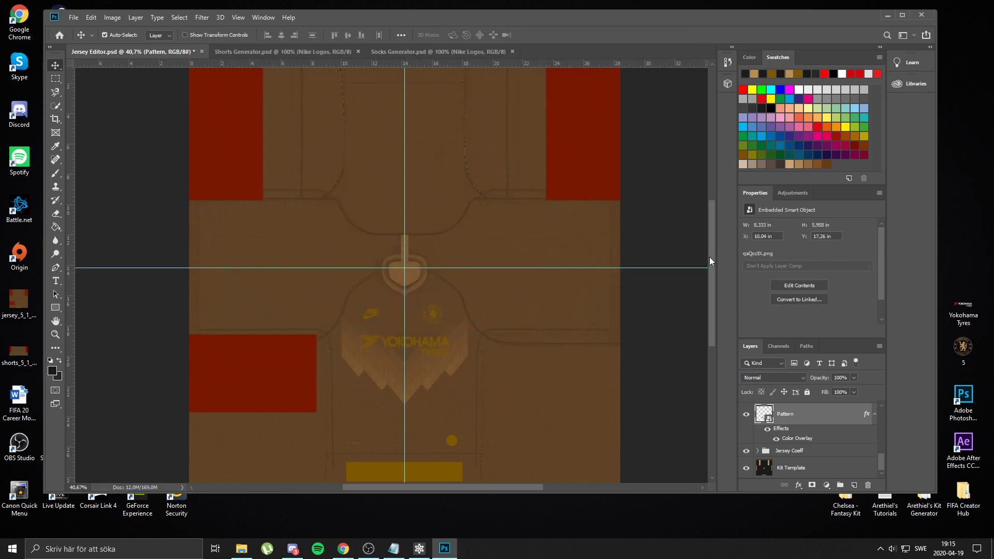
Open the Jersey Color texture from the desktop folder Chelsea - Fantasy Kit > Textures > Third in Photoshop, closing the old patterns folder window
left_click(886, 15)
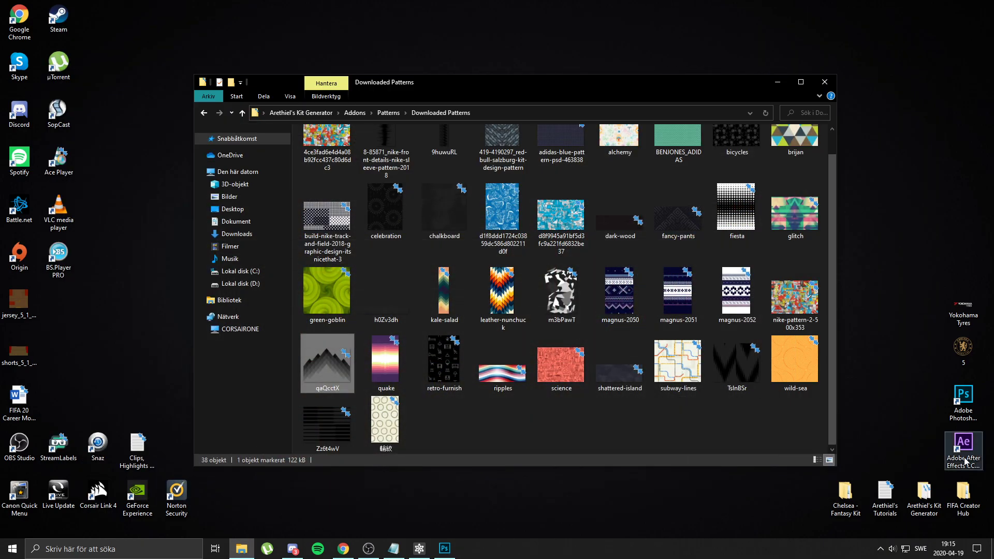
left_click(826, 83)
double_click(918, 509)
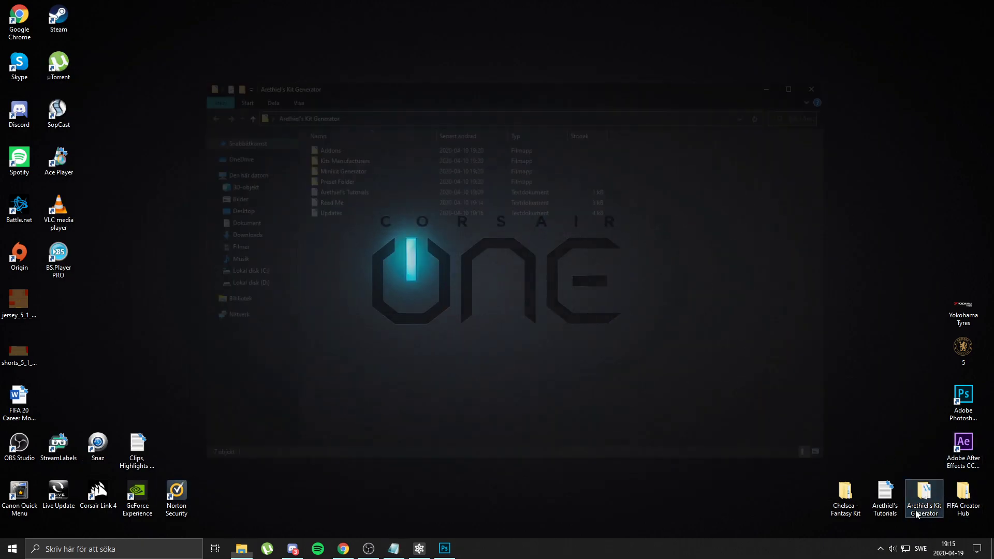
left_click(828, 83)
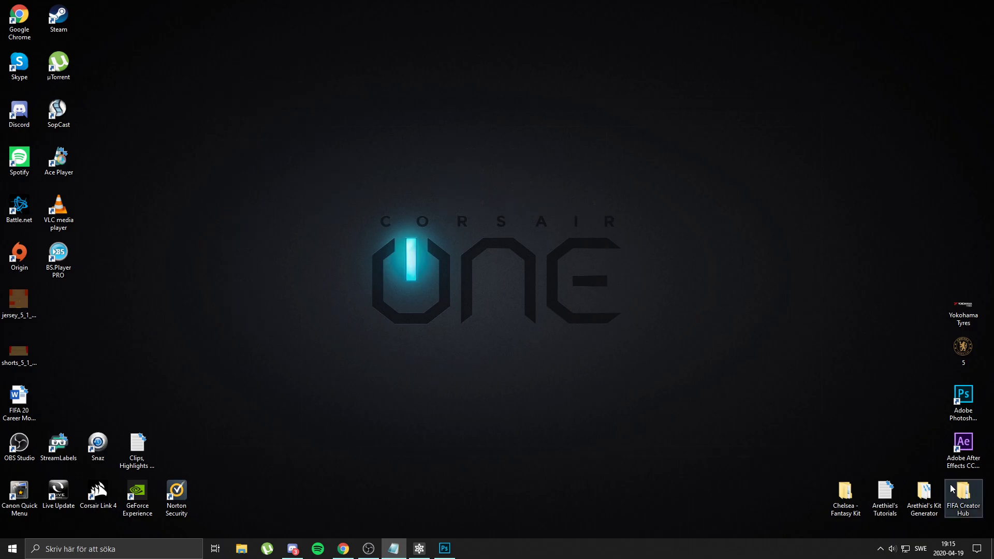
double_click(846, 492)
double_click(328, 212)
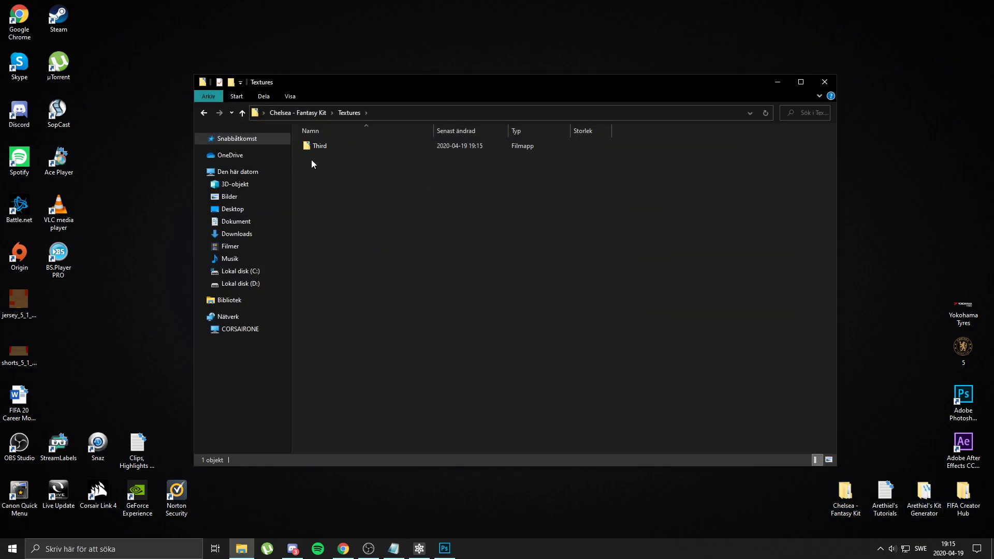
double_click(315, 145)
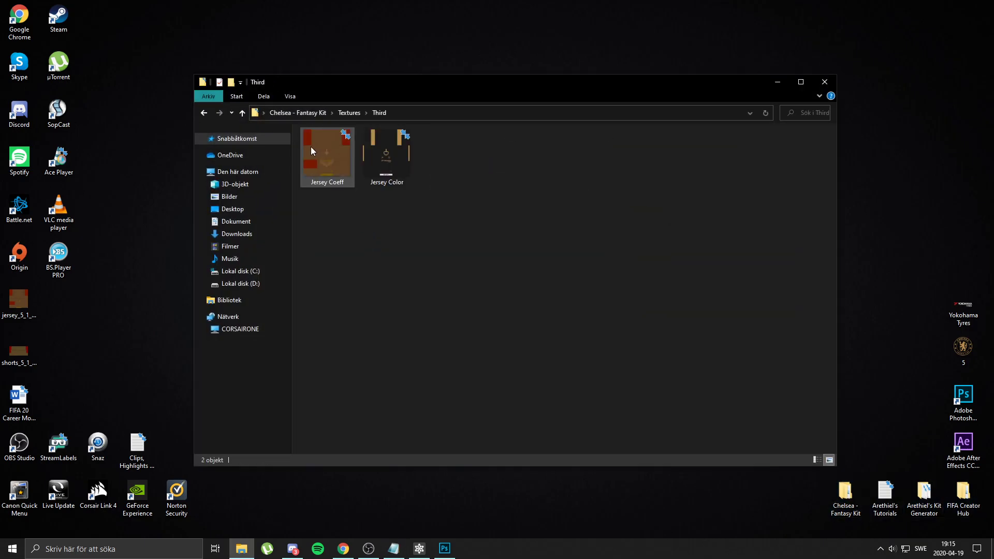
left_click(390, 159)
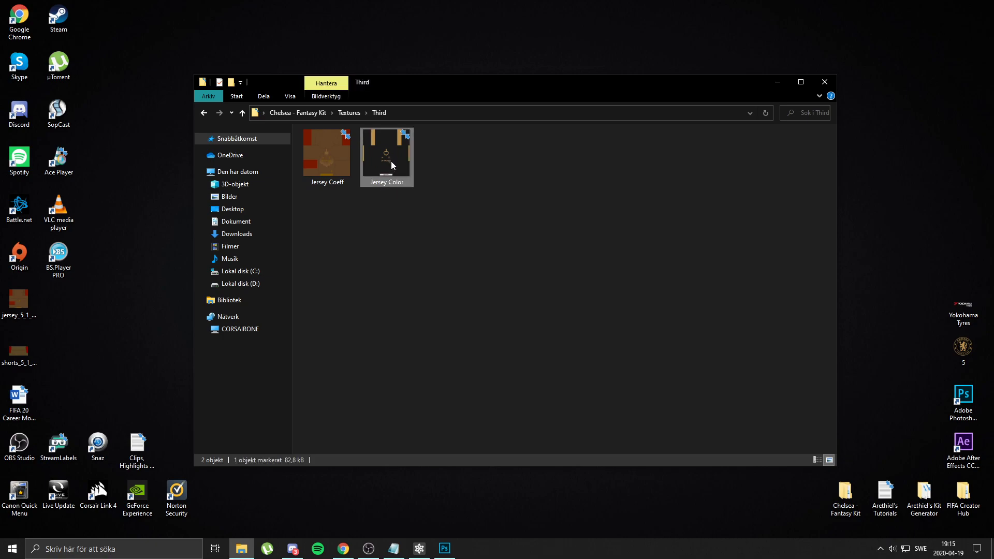
left_click_drag(389, 163, 968, 407)
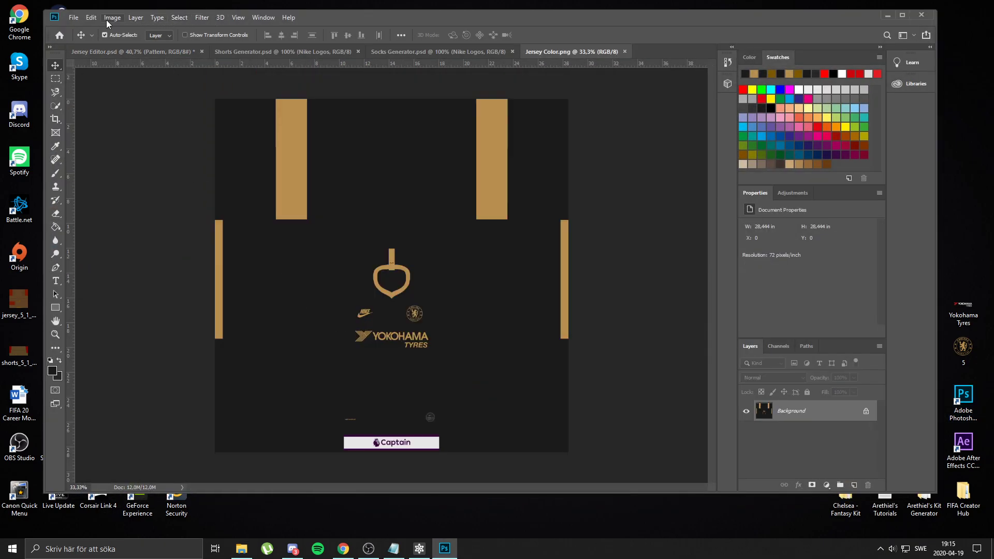
Generate a normal map from Jersey Color with Invert Height on, blur 0 and detail scale 10%, and collapse the 3D panel
left_click(208, 19)
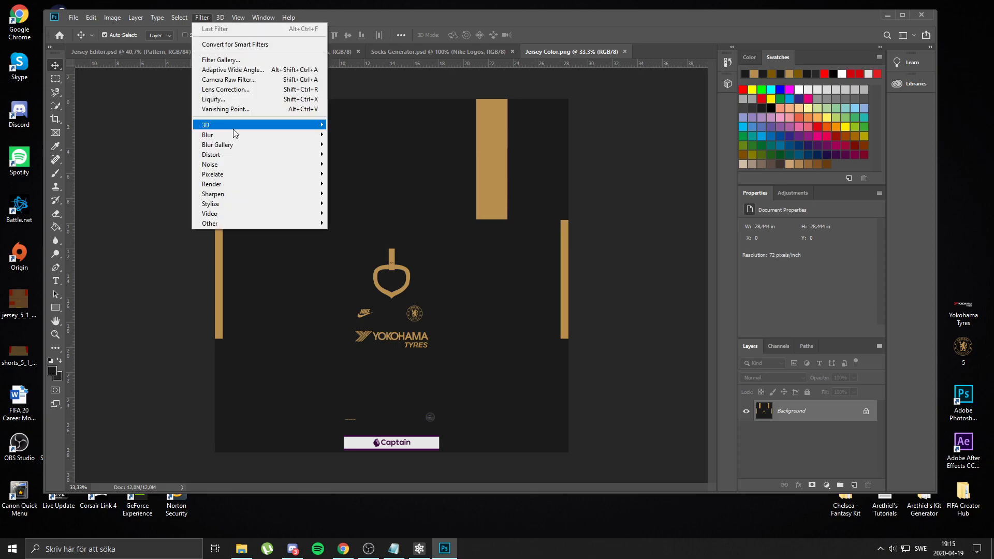
mouse_move(236, 129)
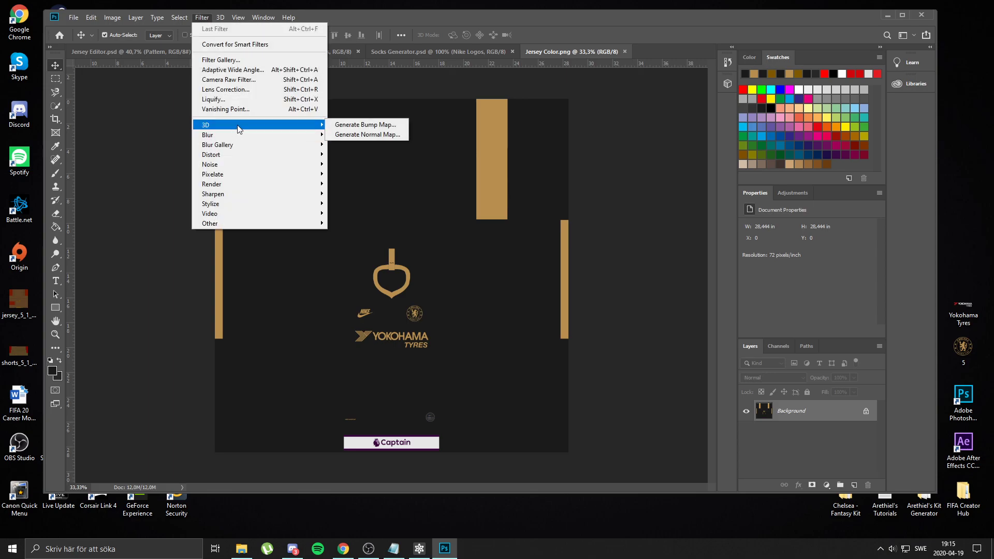
left_click(362, 135)
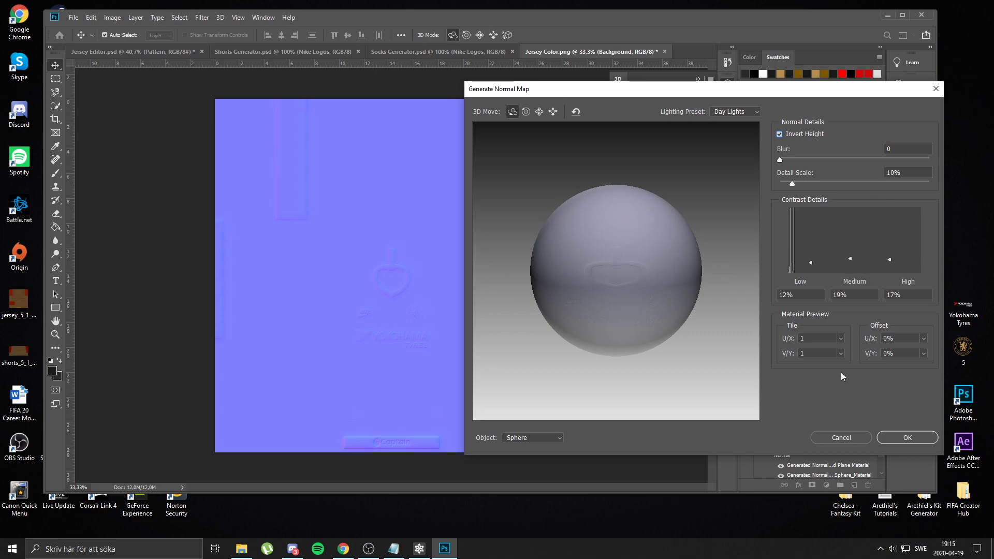
left_click(911, 437)
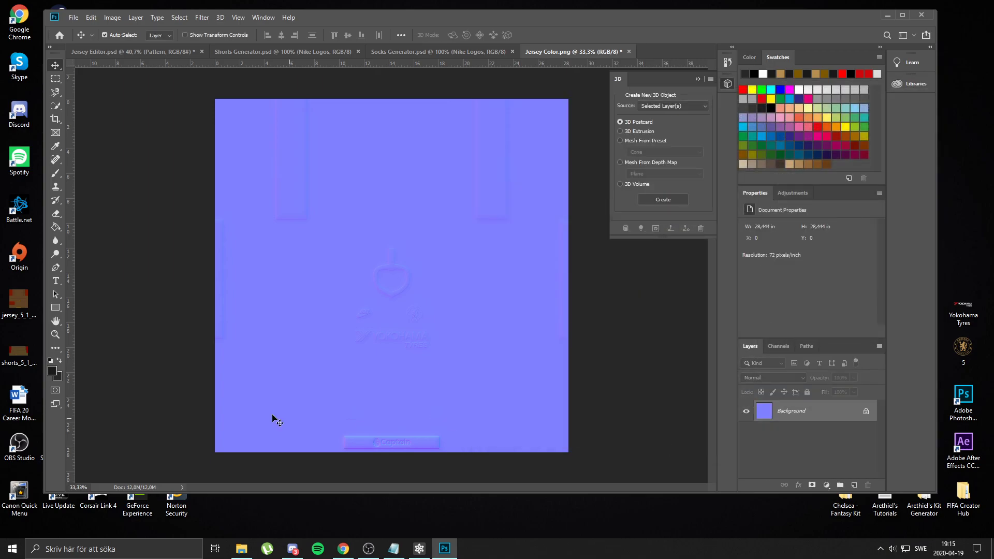
left_click(728, 85)
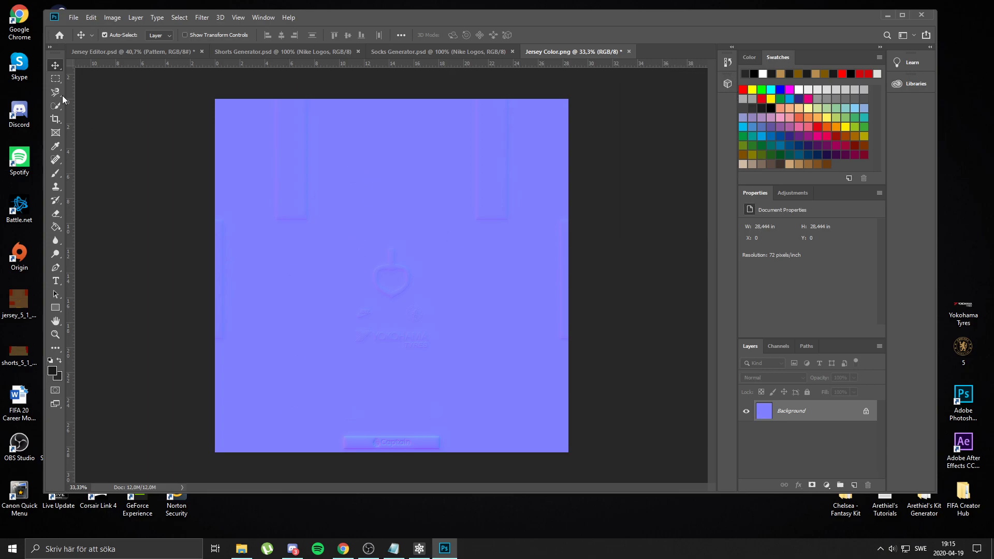
Save the normal map as a PNG named Jersey Normal in the Third textures folder and close that image
left_click(74, 17)
left_click(92, 130)
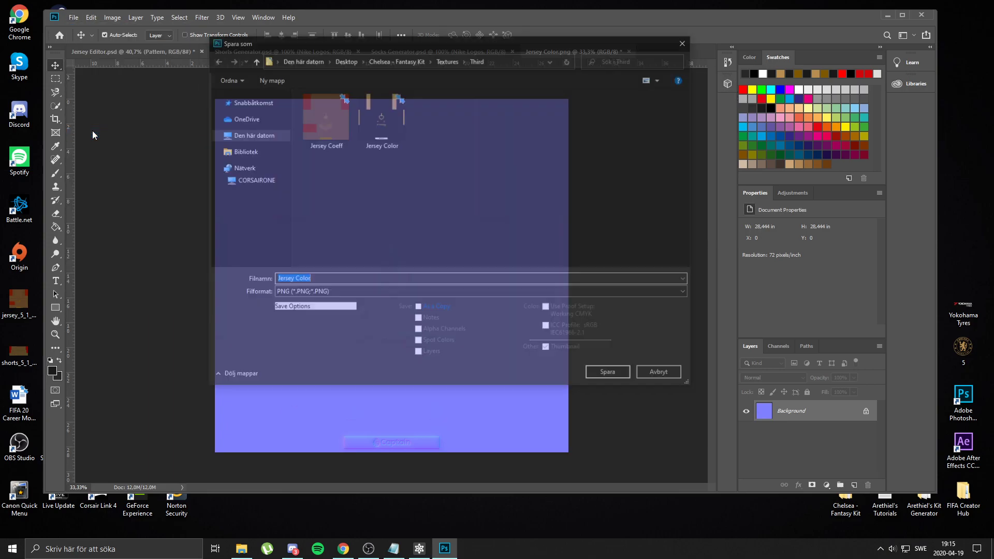
left_click(311, 293)
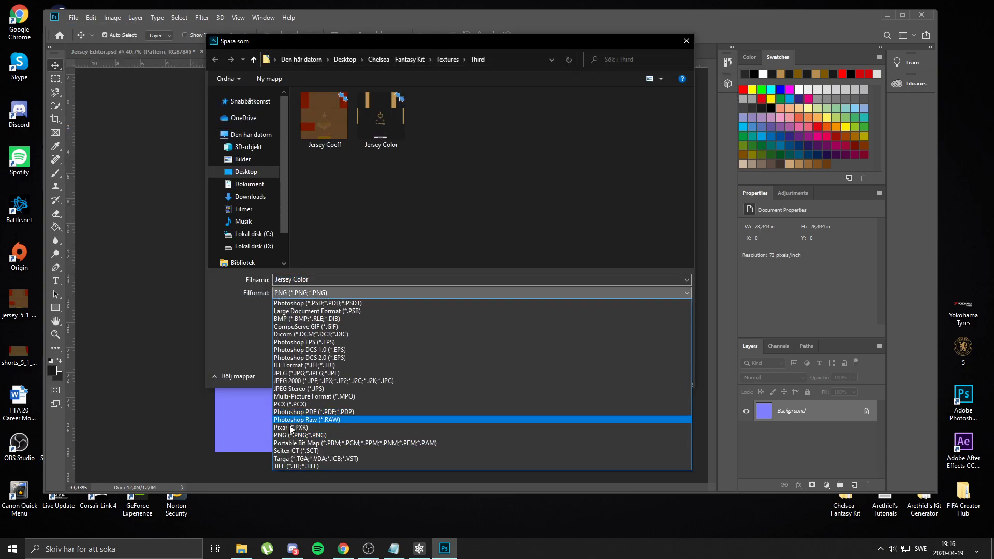
left_click(294, 437)
double_click(301, 279)
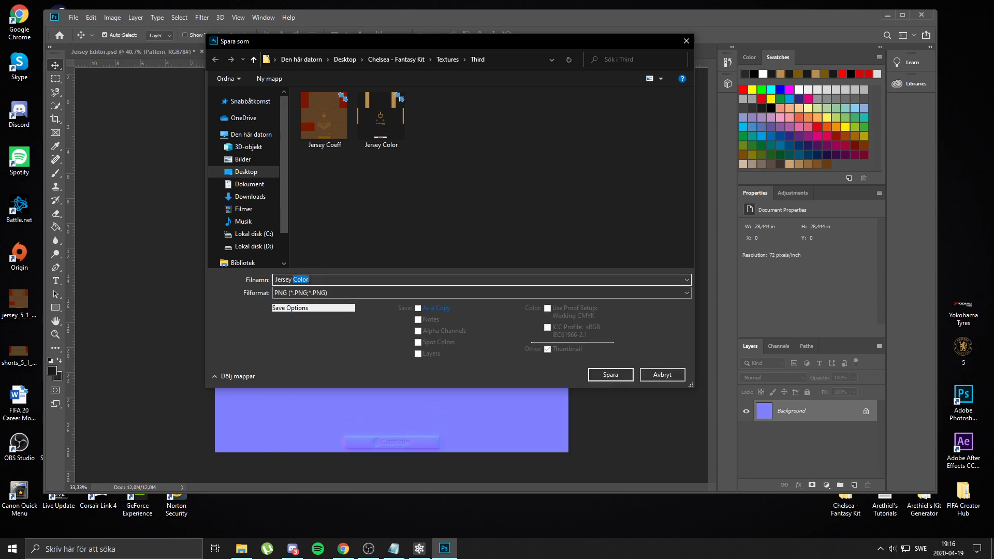
type("Normal")
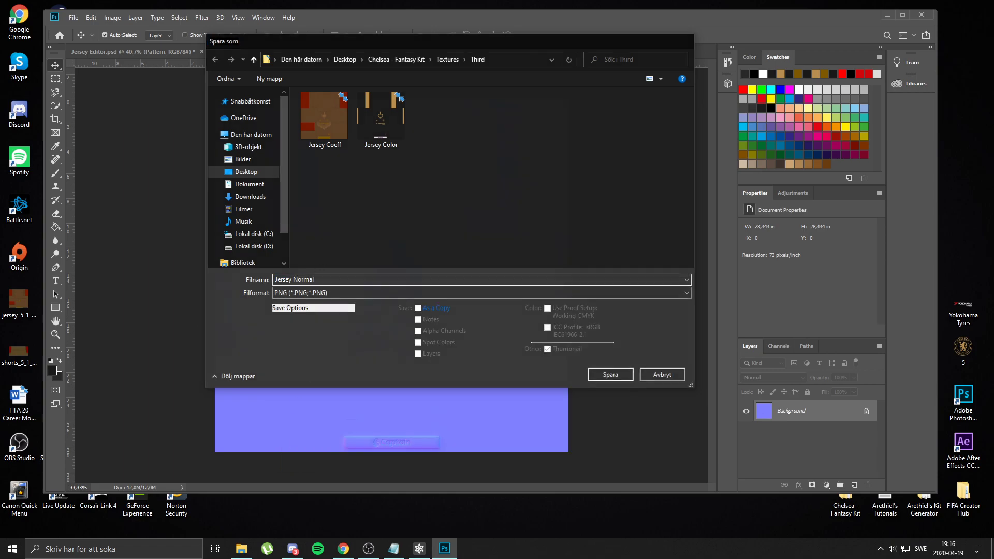
key("Return")
key("Return")
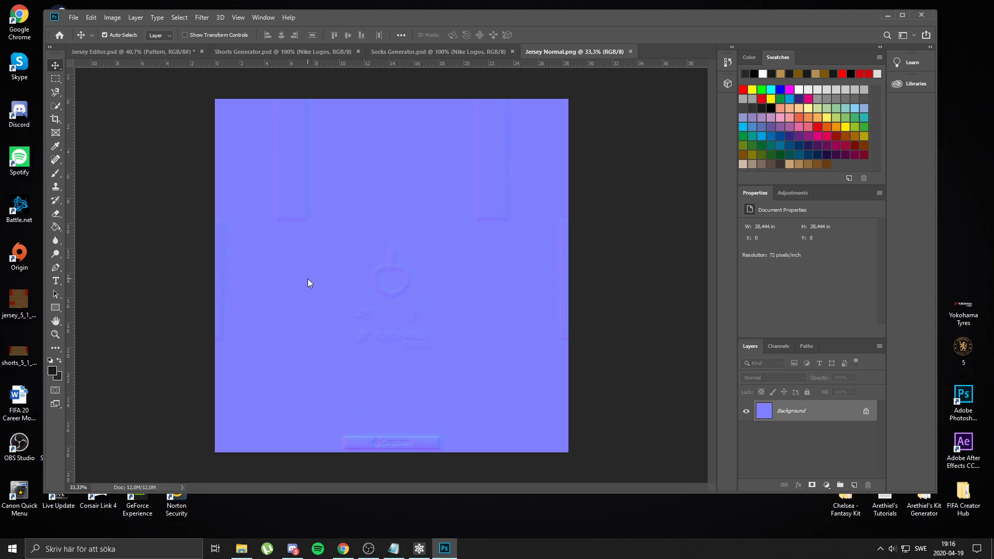
left_click(630, 52)
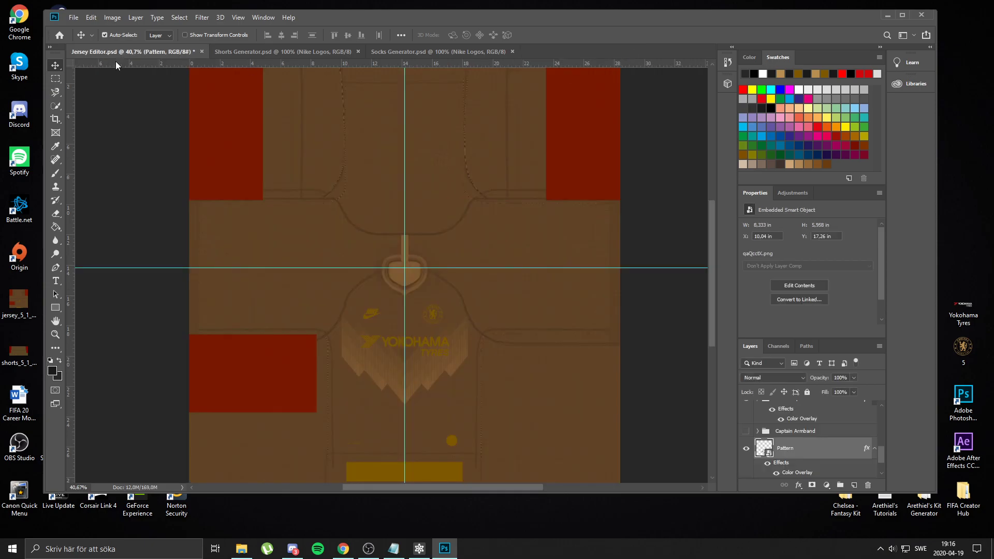
Check the exported jersey textures in the Third folder, then put the folder window away
left_click(241, 549)
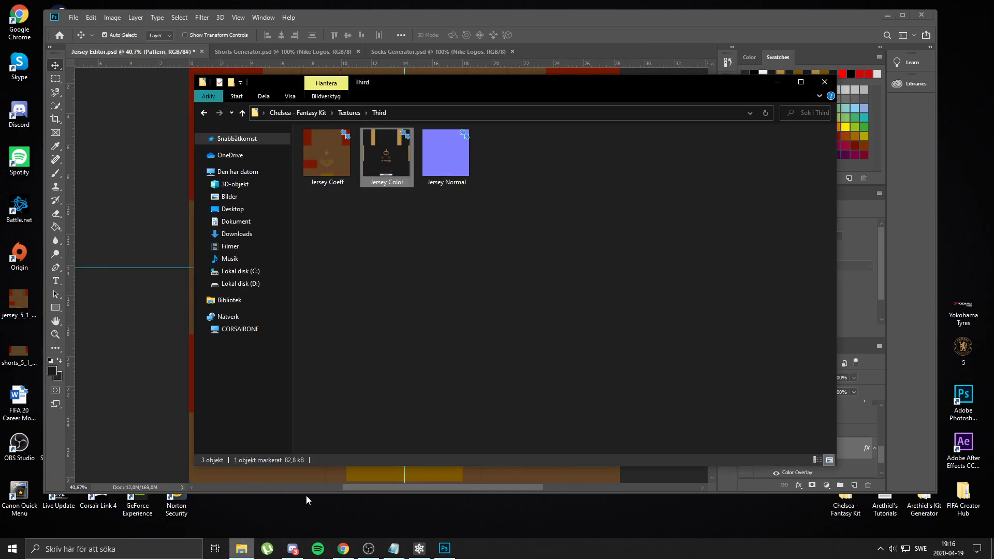
left_click(458, 276)
left_click(780, 82)
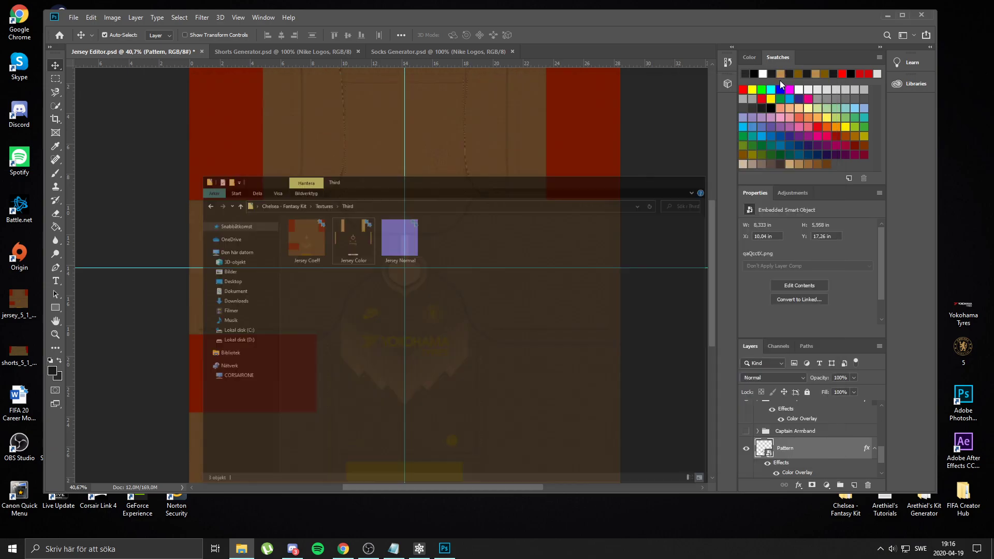
Return the Jersey Editor document to its color design and get ready to sample the jersey's dark base color with the Eyedropper
left_click(251, 51)
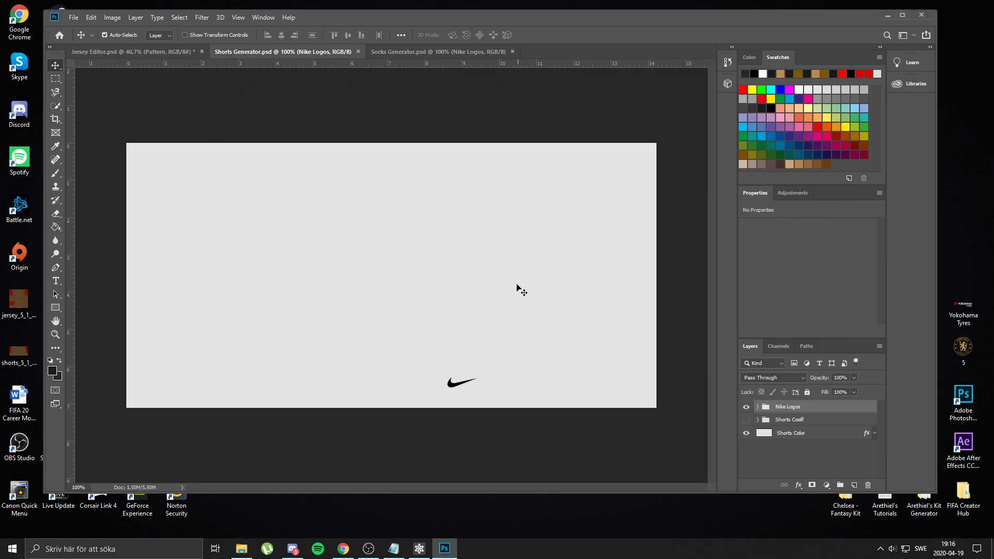
left_click(153, 51)
left_click(668, 420)
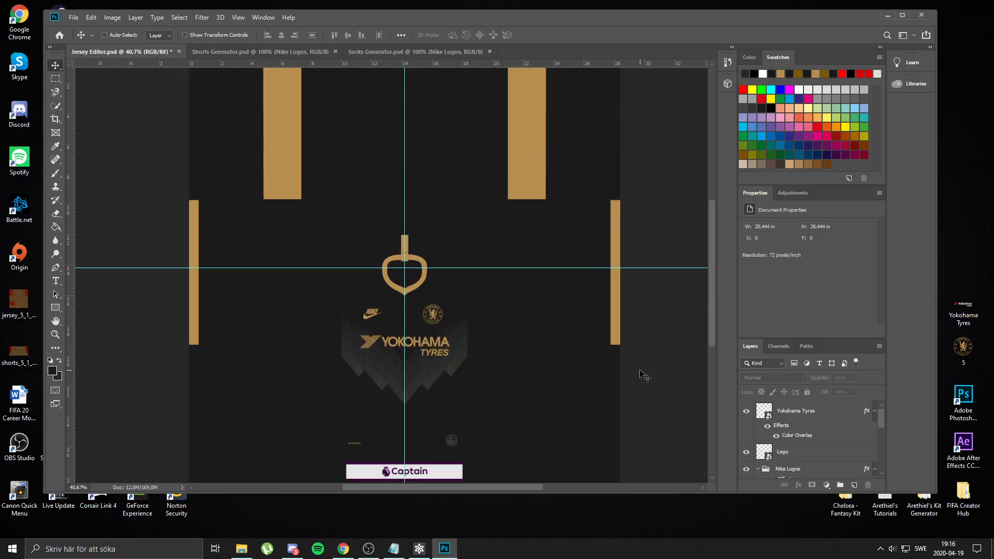
key("i")
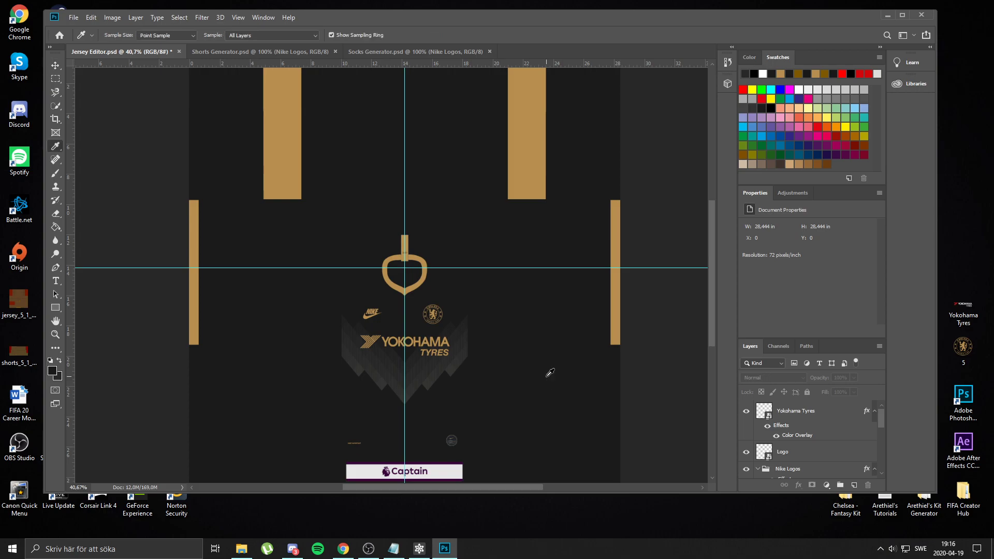
Fill the Shorts Color layer in Shorts Generator with the jersey's dark color and place the desktop image shorts_5_1_0_coeff above it
left_click(195, 51)
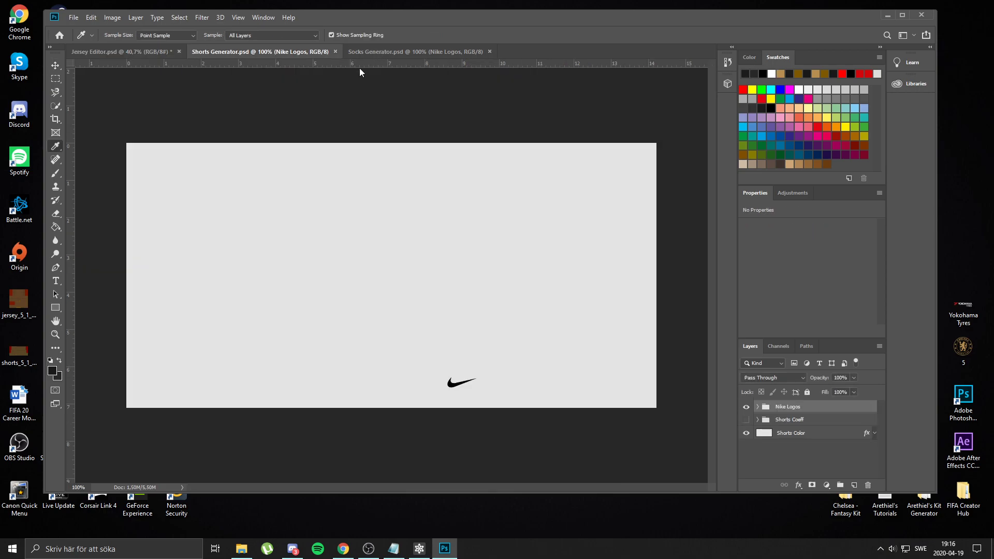
left_click(787, 435)
key("g")
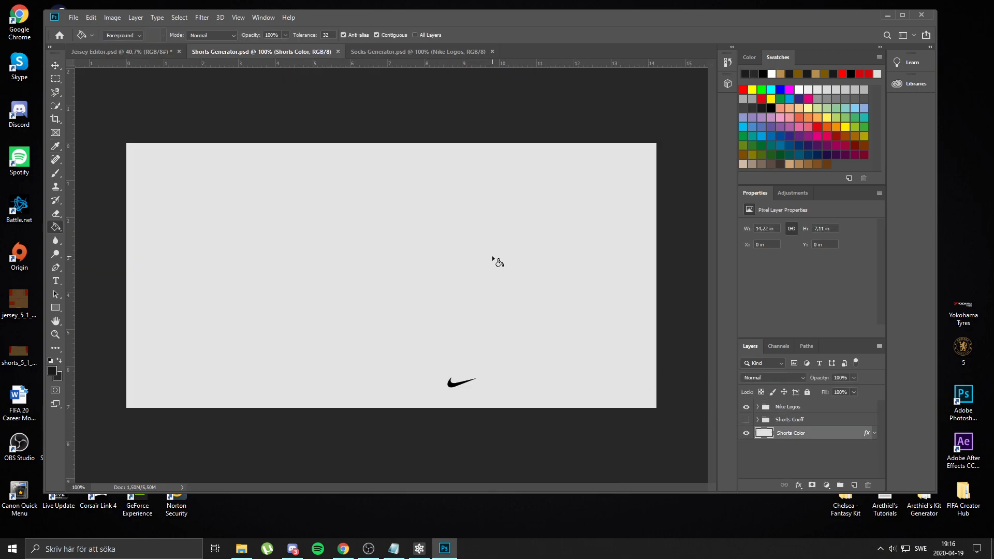
left_click(493, 259)
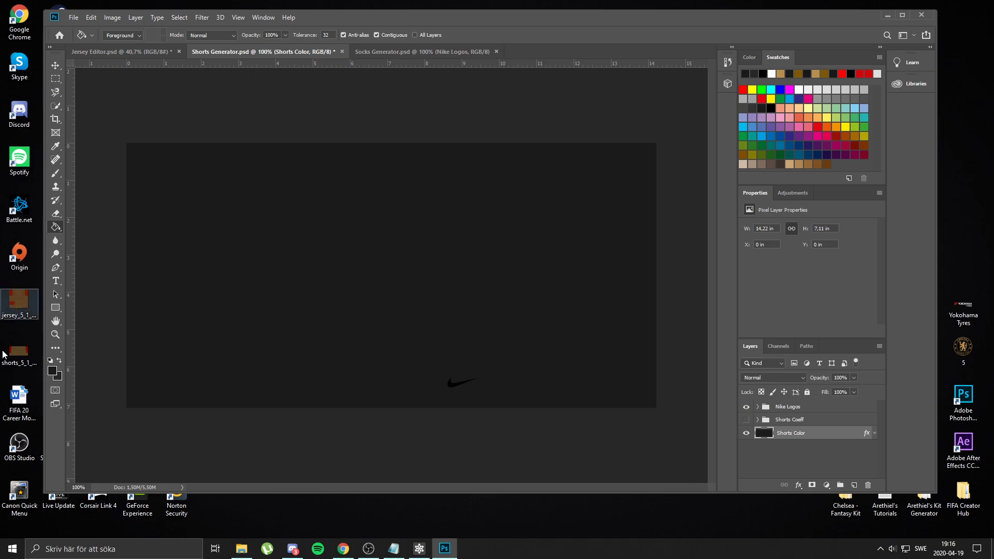
left_click_drag(14, 361, 356, 285)
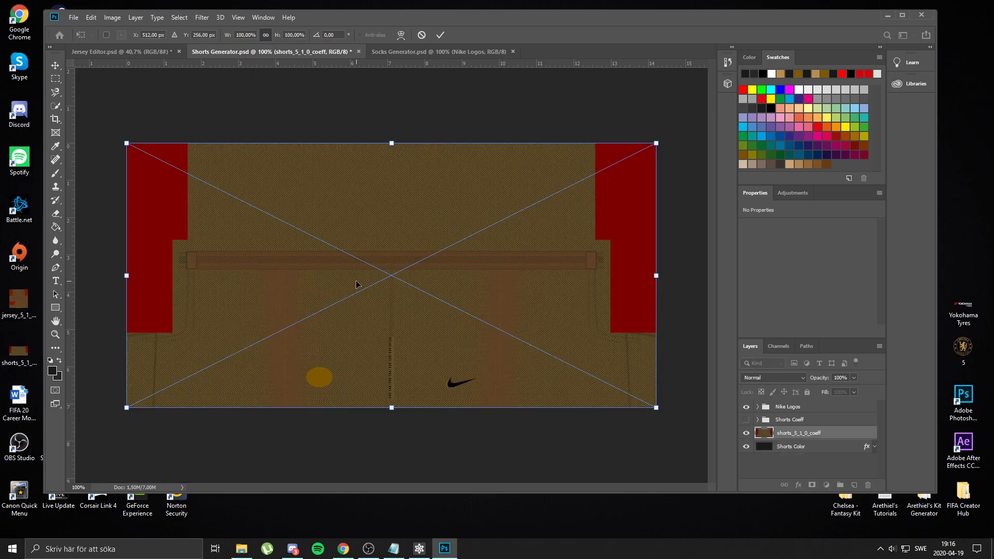
key("Return")
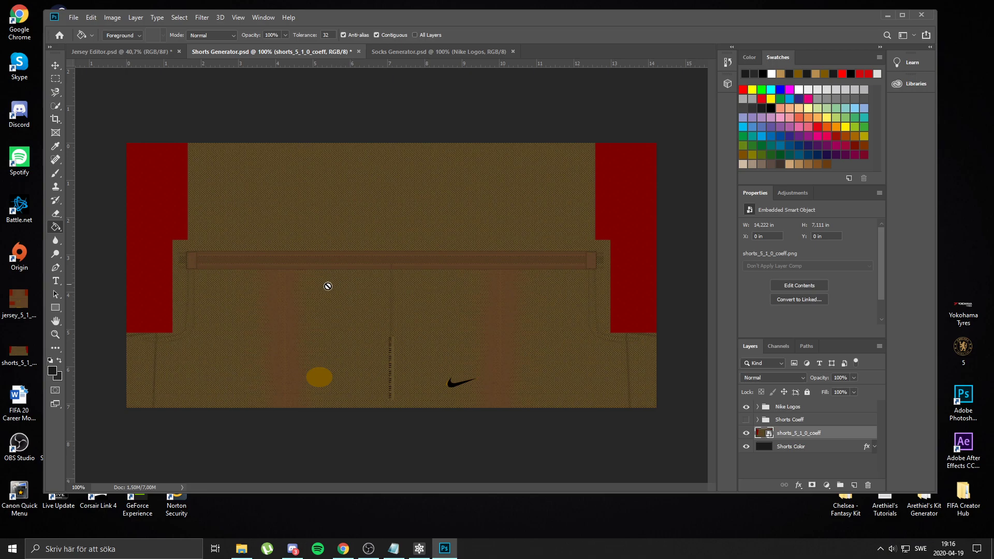
Show Nike Logo 2 instead of Nike Logo 1 in the Nike Logos group of the shorts
left_click(757, 407)
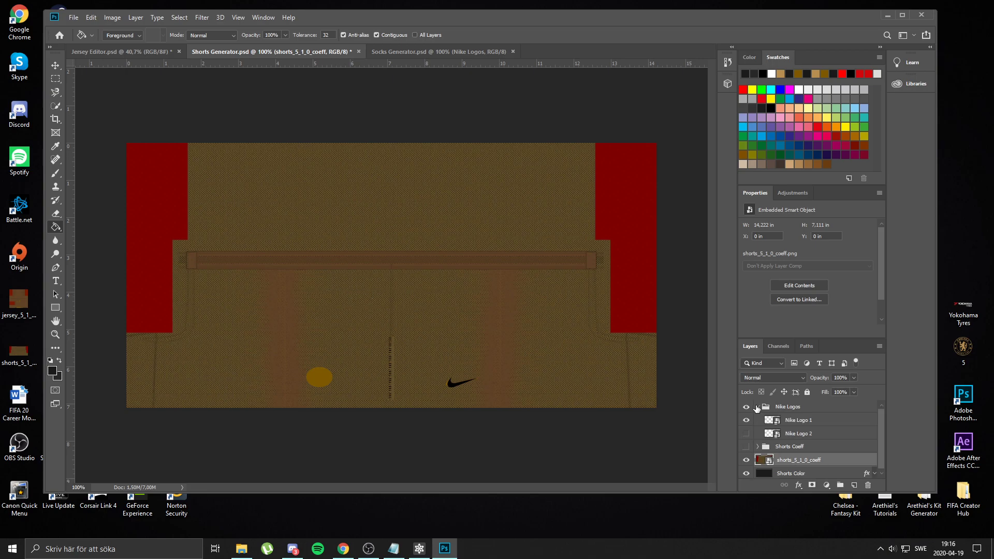
left_click(746, 421)
left_click(747, 421)
left_click(760, 409)
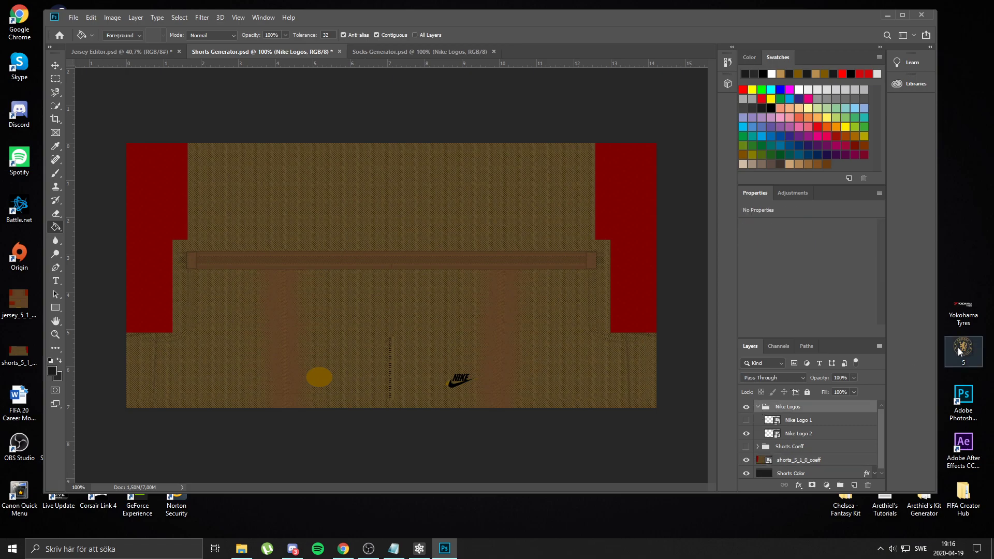
Place the Chelsea crest image 5 from the desktop on the shorts and convert its layer to a smart object
left_click_drag(964, 350, 342, 372)
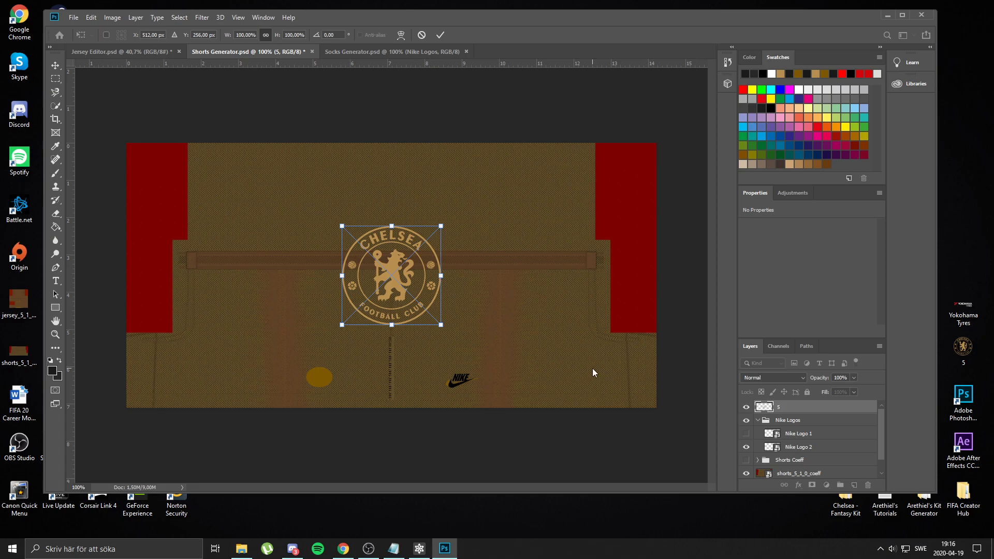
key("Return")
right_click(795, 406)
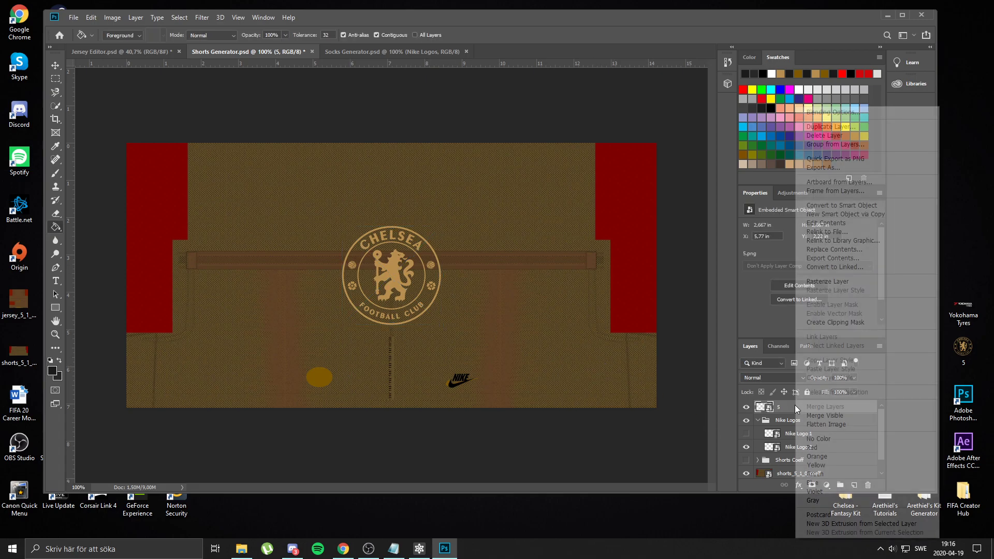
left_click(848, 207)
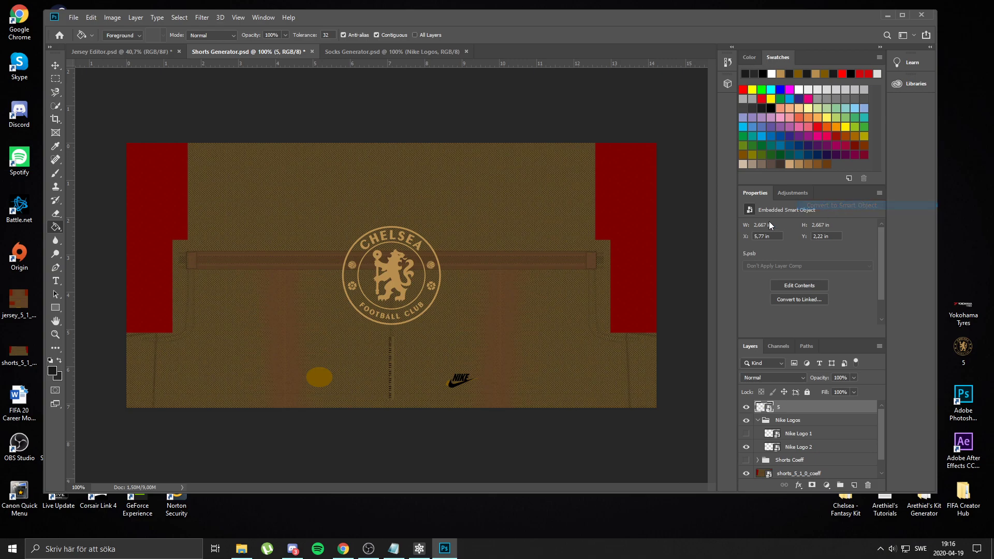
Scale the Chelsea crest down to about 21% and position it over the yellow circle on the shorts coeff image
key("ctrl+t")
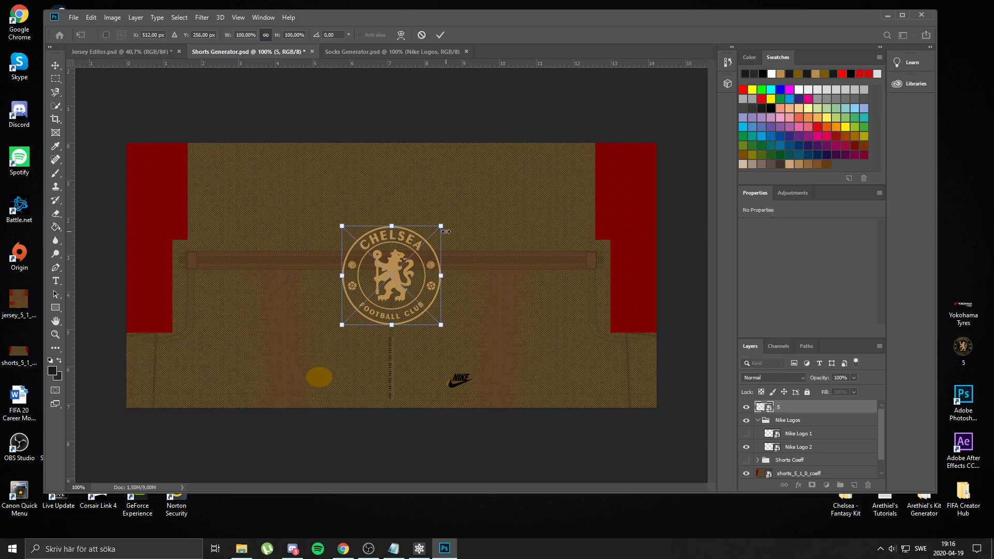
left_click_drag(441, 226, 383, 283)
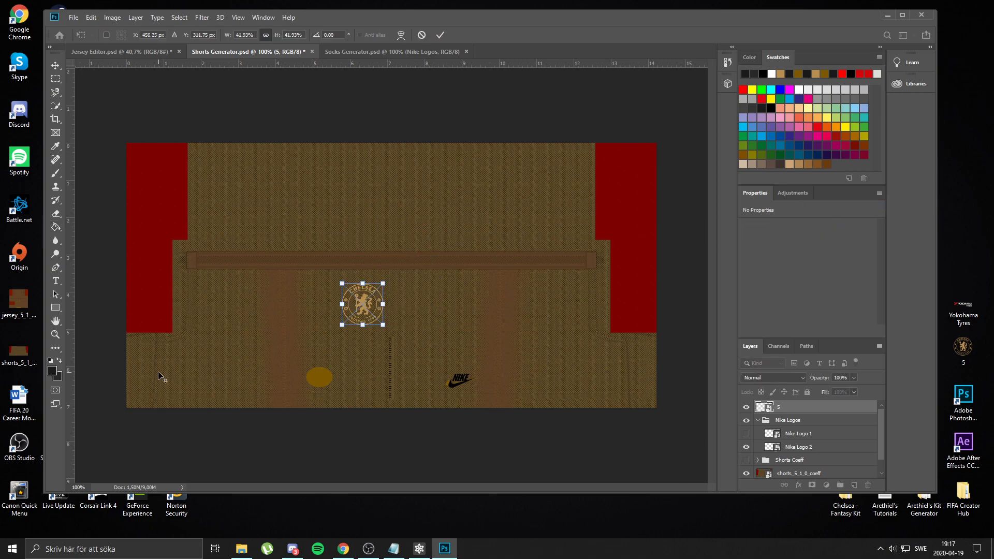
scroll(162, 378, "up", 5)
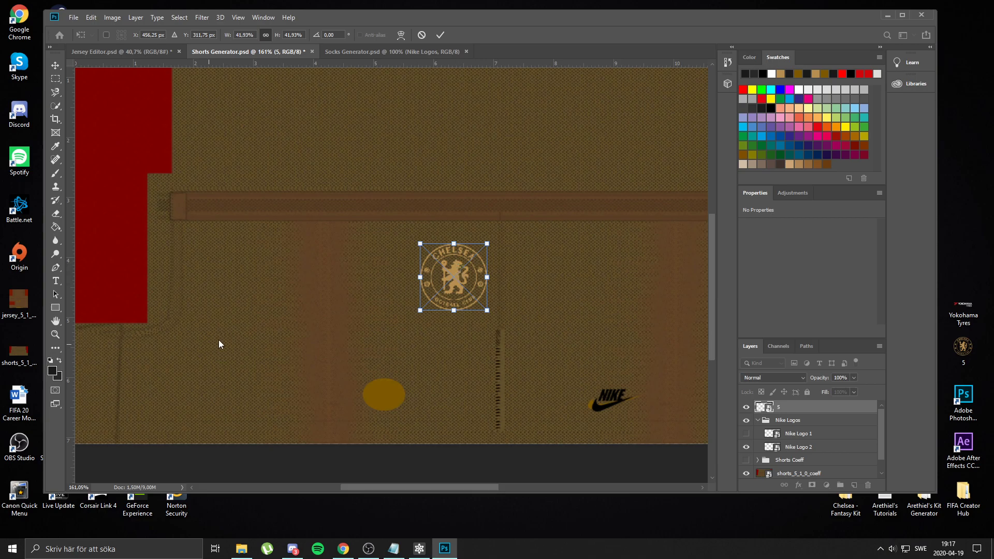
left_click_drag(453, 274, 382, 374)
scroll(381, 374, "up", 3)
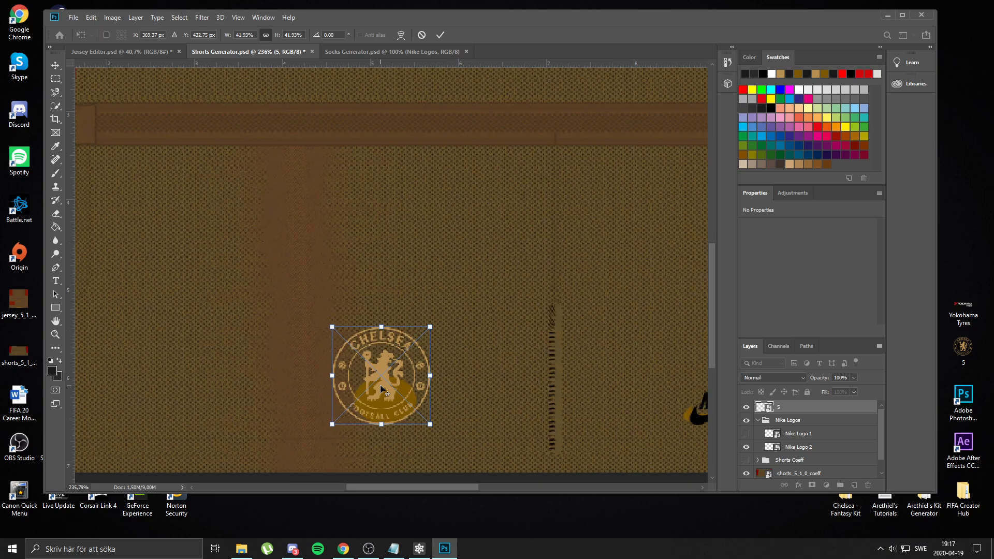
left_click_drag(381, 327, 405, 379)
scroll(455, 390, "down", 3)
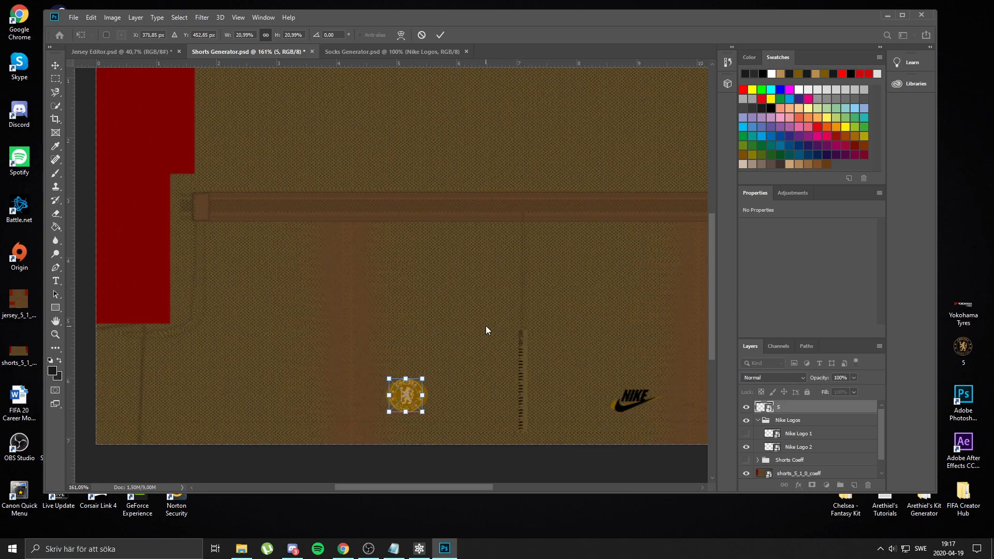
key("Return")
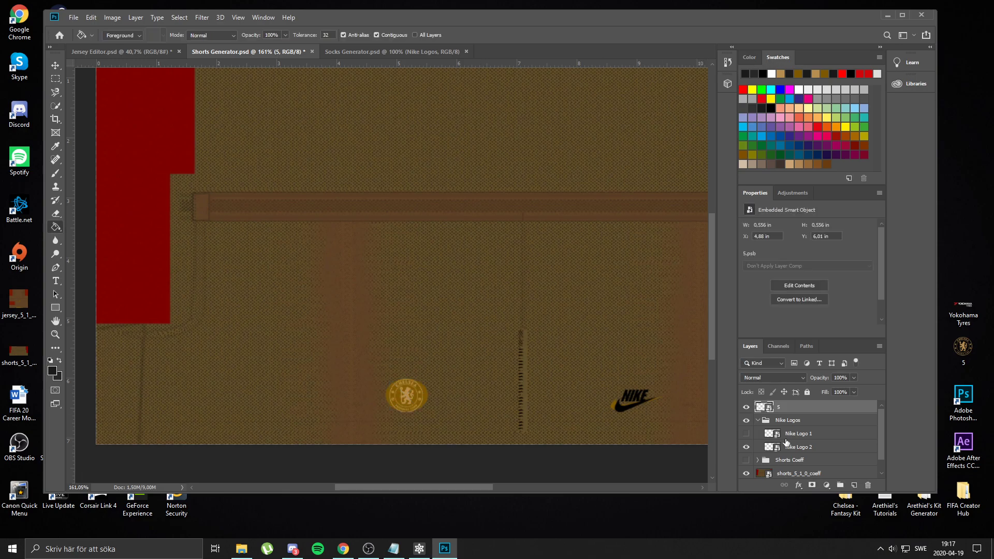
Delete the shorts_5_1_0_coeff layer and move the crest slightly down to about Y 6.11 in, level with the Nike logo
left_click(801, 473)
key("Delete")
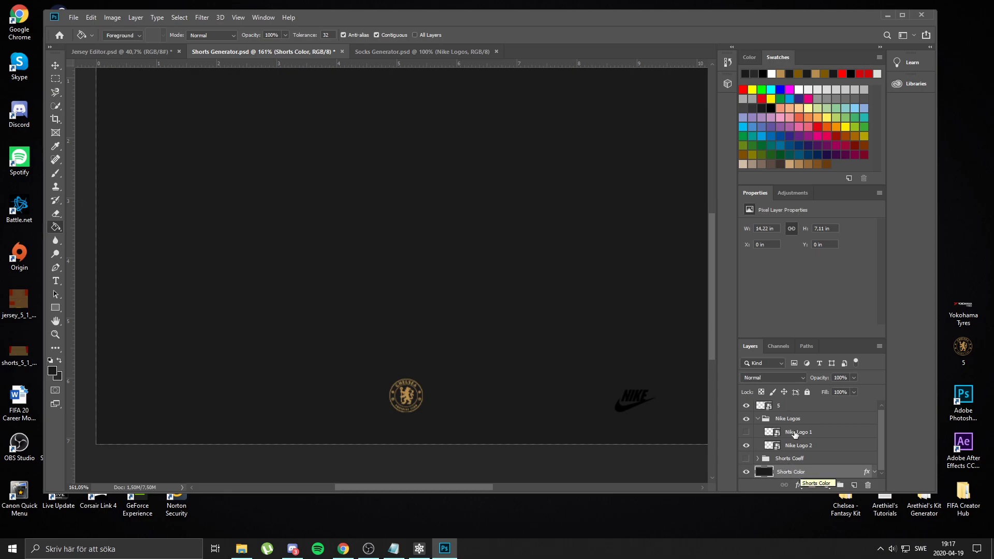
key("v")
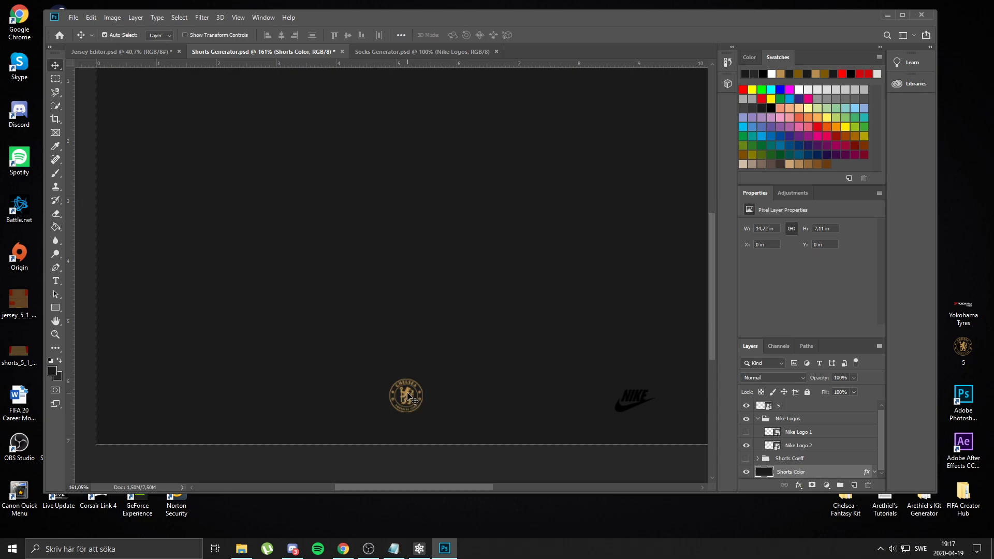
left_click(407, 396)
left_click_drag(407, 397, 407, 397)
key("ctrl+0")
scroll(282, 395, "up", 1)
left_click_drag(320, 389, 321, 394)
scroll(408, 322, "down", 3)
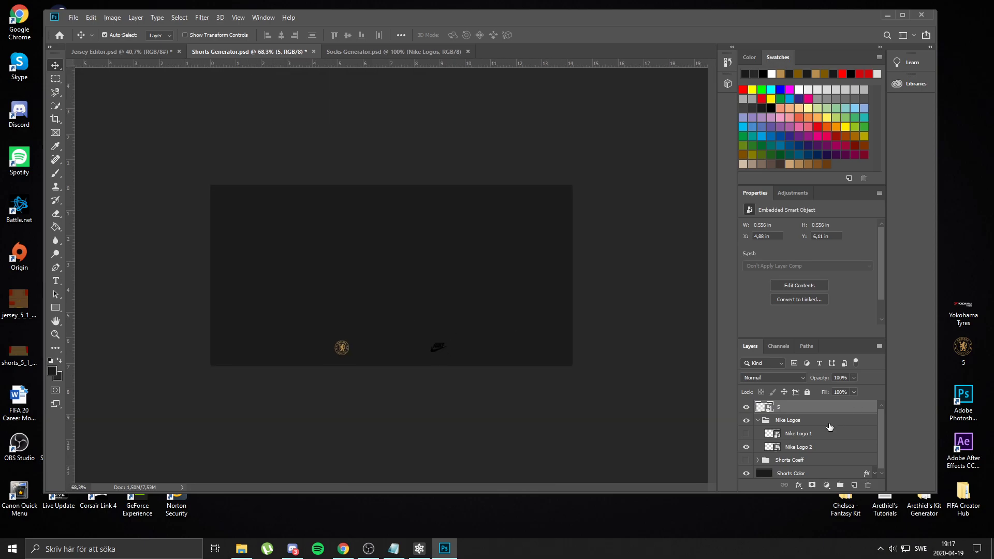
Rename the crest layer as Logo and rasterize it
double_click(780, 408)
type("Logo")
key("Return")
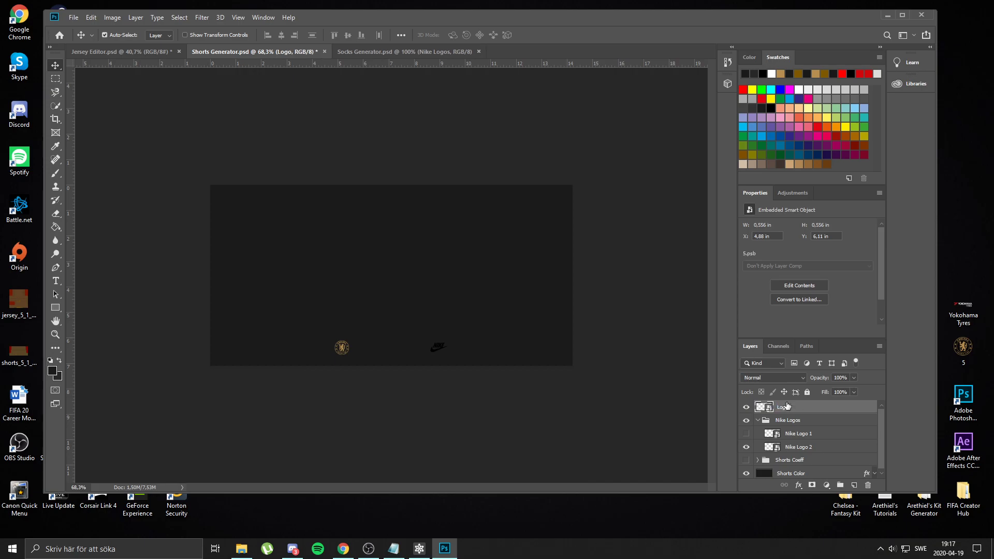
right_click(787, 406)
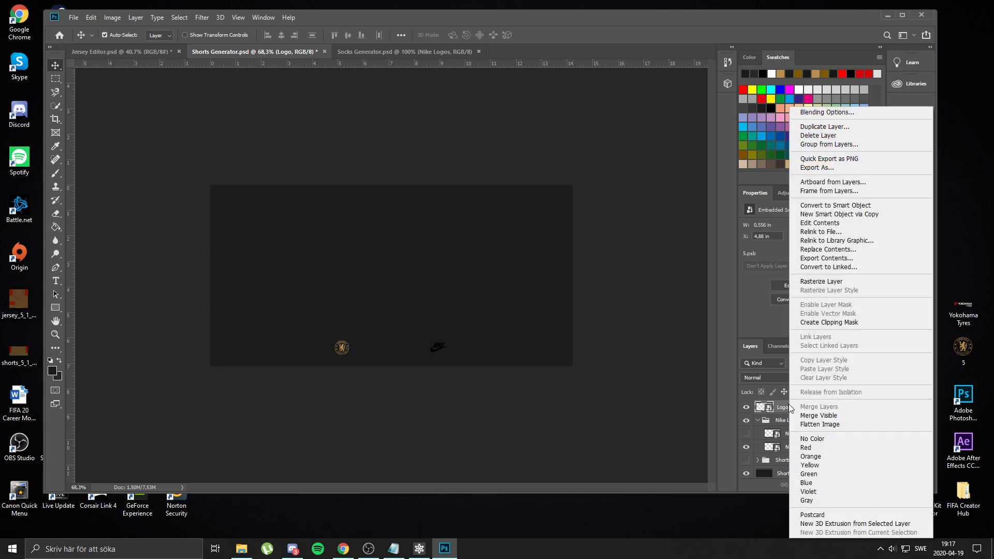
left_click(844, 283)
scroll(352, 355, "up", 3)
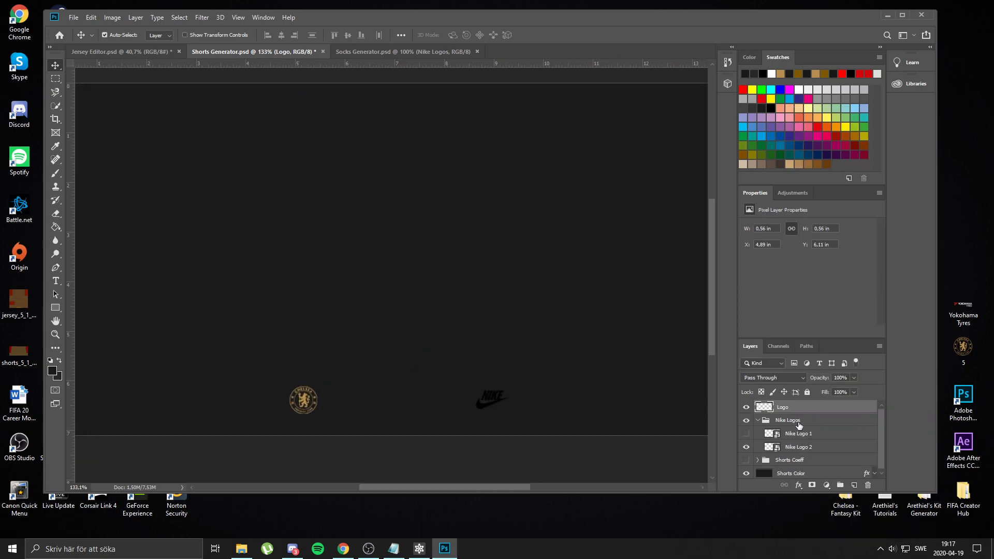
Add a Color Overlay to the Nike Logos group, using the gold sampled from the Chelsea crest
left_click(760, 419)
left_click(757, 421)
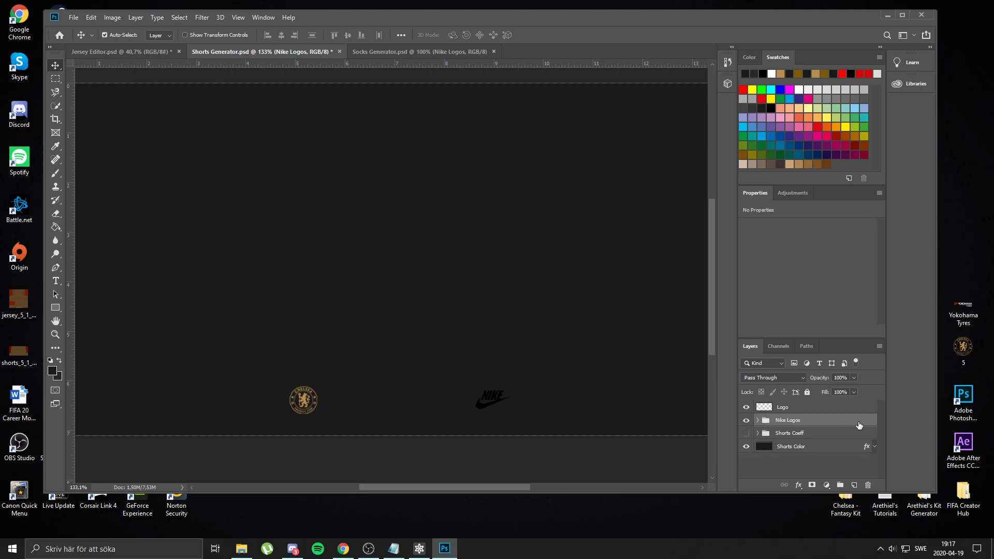
double_click(860, 425)
left_click(530, 376)
left_click(748, 275)
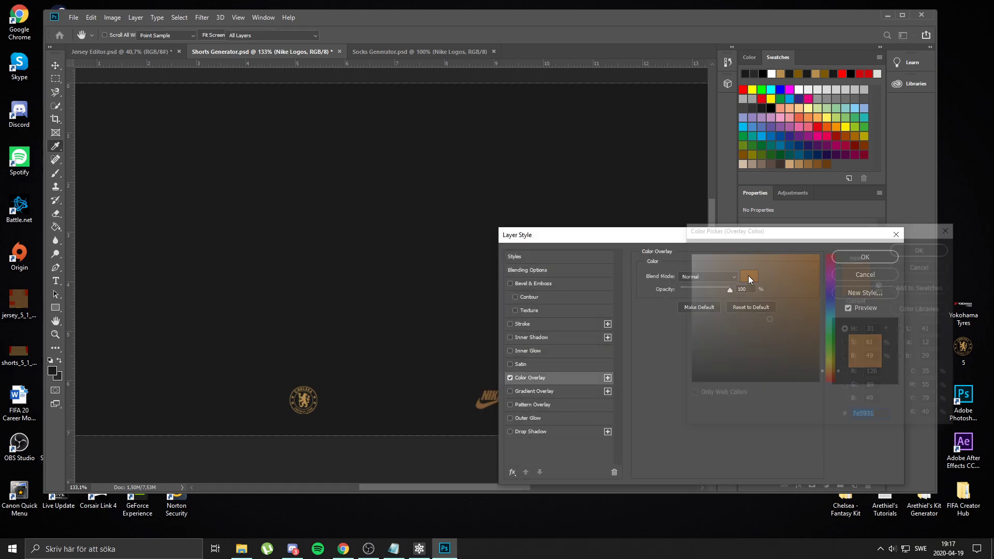
left_click(305, 399)
left_click(913, 250)
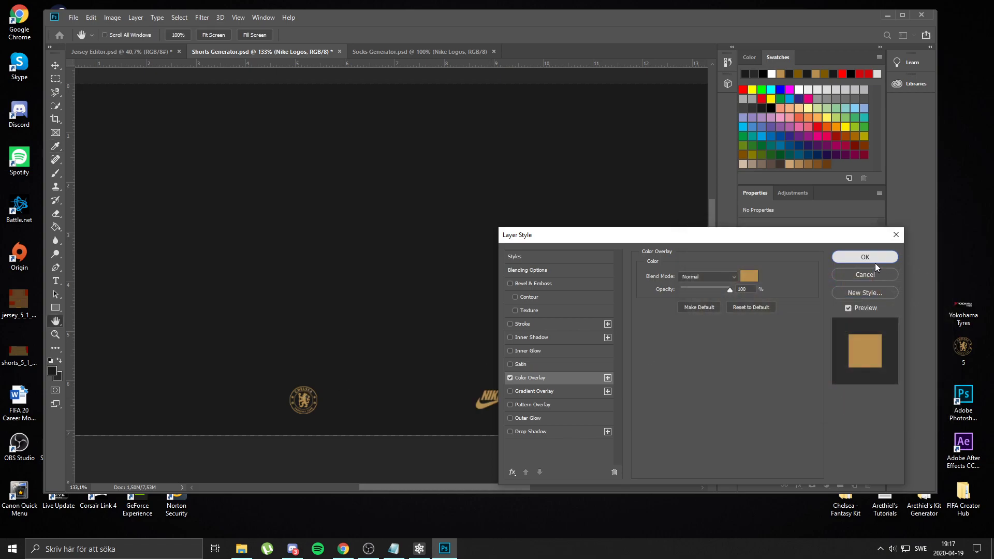
left_click(875, 261)
key("ctrl+0")
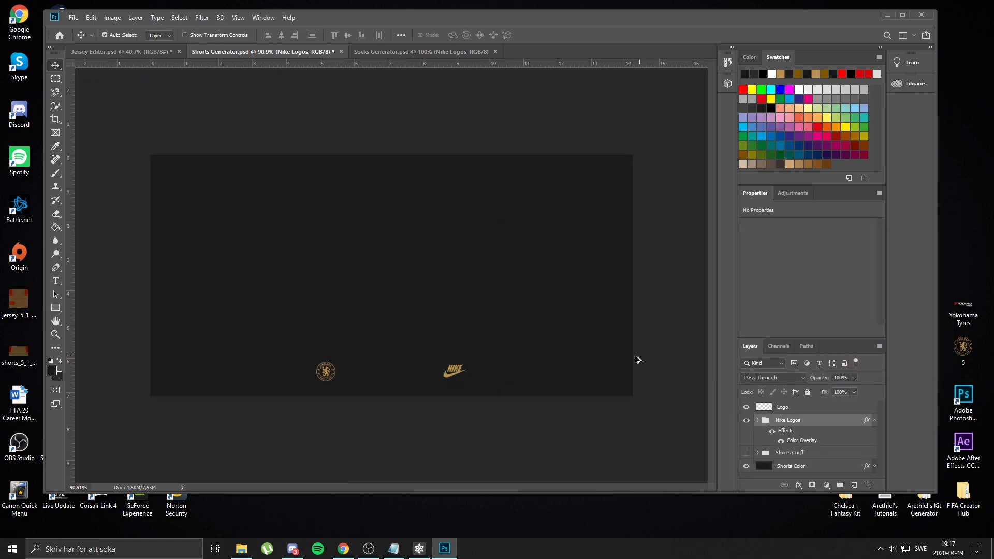
key("ctrl+plus")
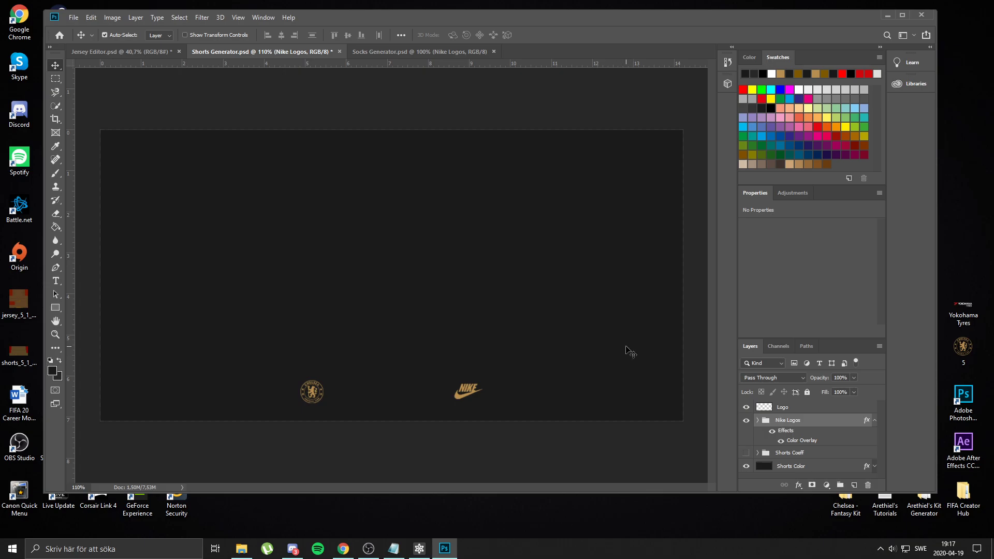
Save a PNG copy named Shorts Color in the Chelsea - Fantasy Kit > Textures > Third folder on the desktop
left_click(73, 18)
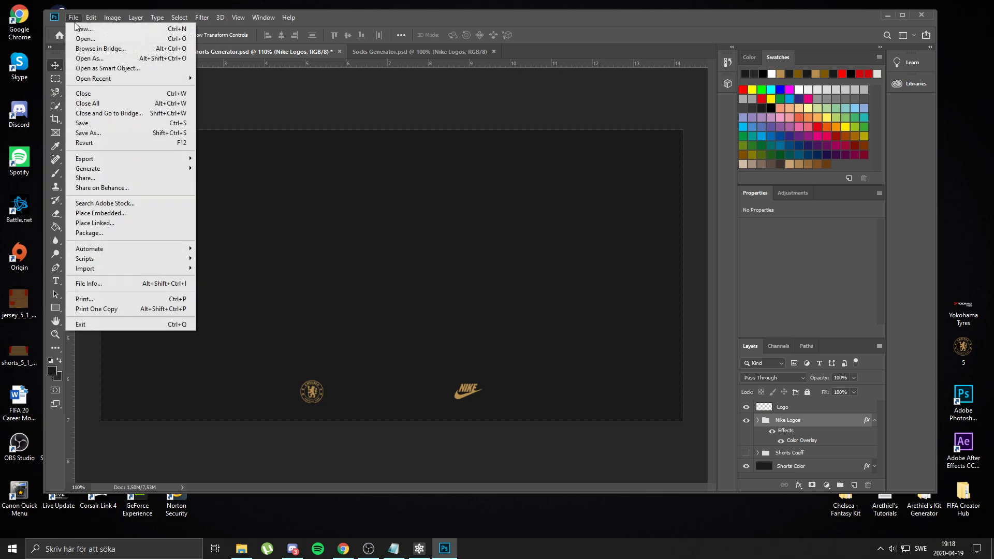
left_click(105, 131)
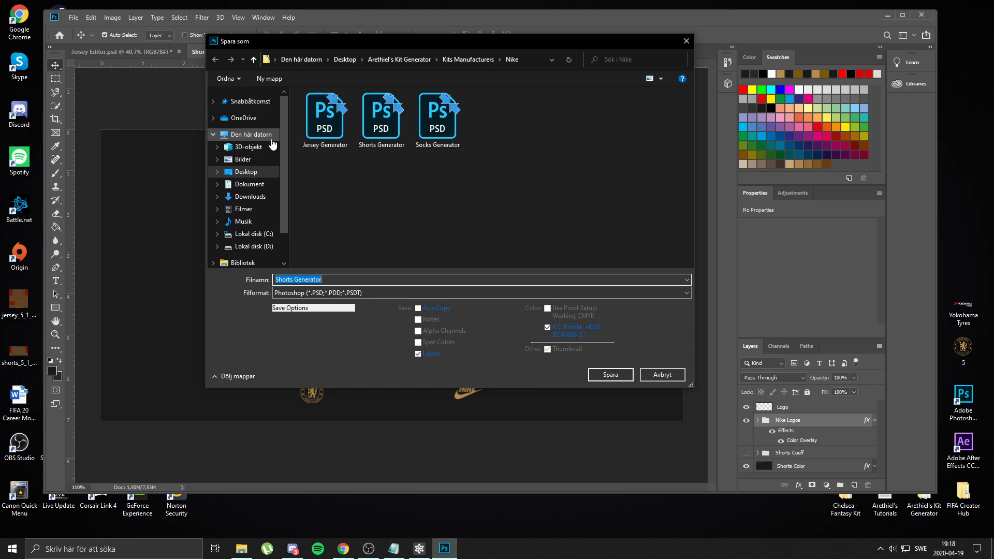
left_click(246, 171)
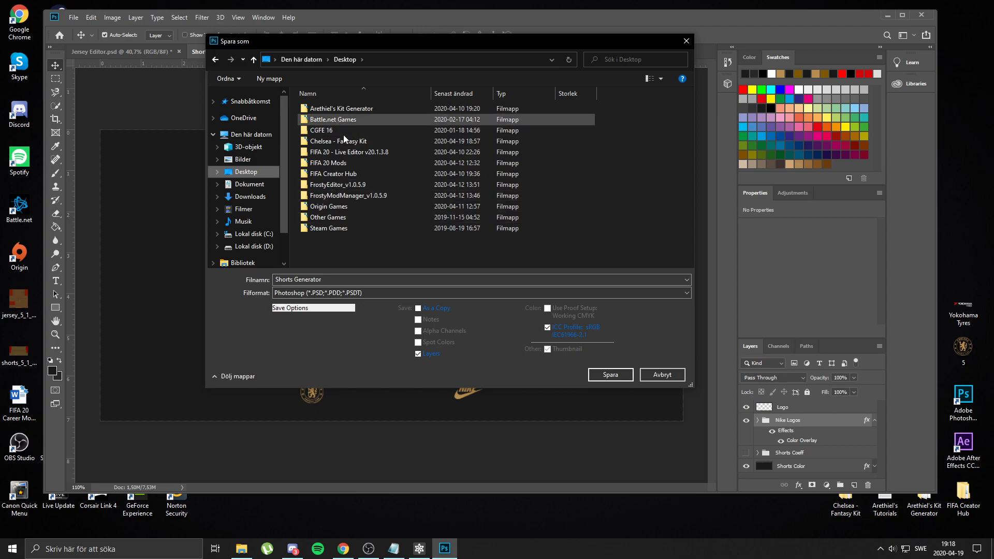
double_click(347, 141)
double_click(336, 173)
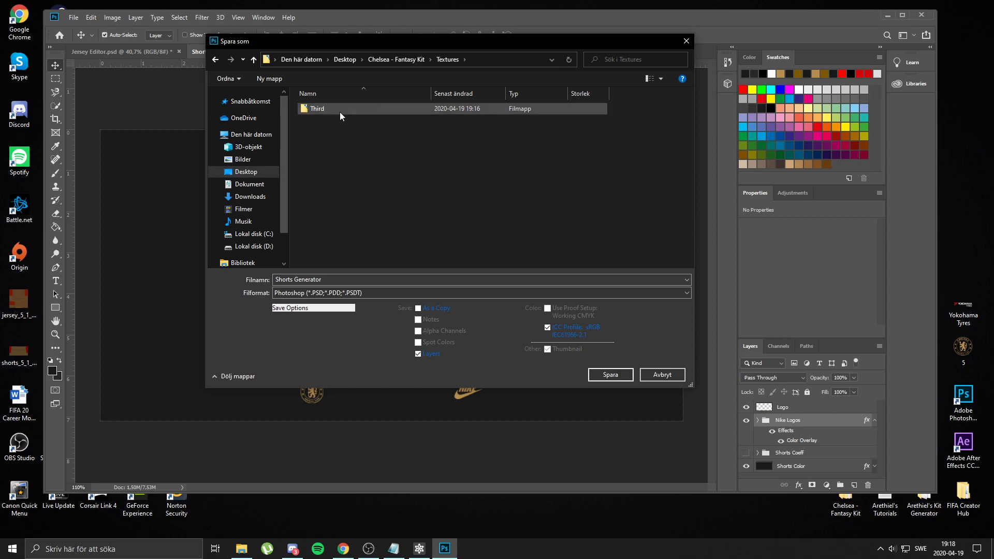
double_click(339, 110)
left_click(338, 296)
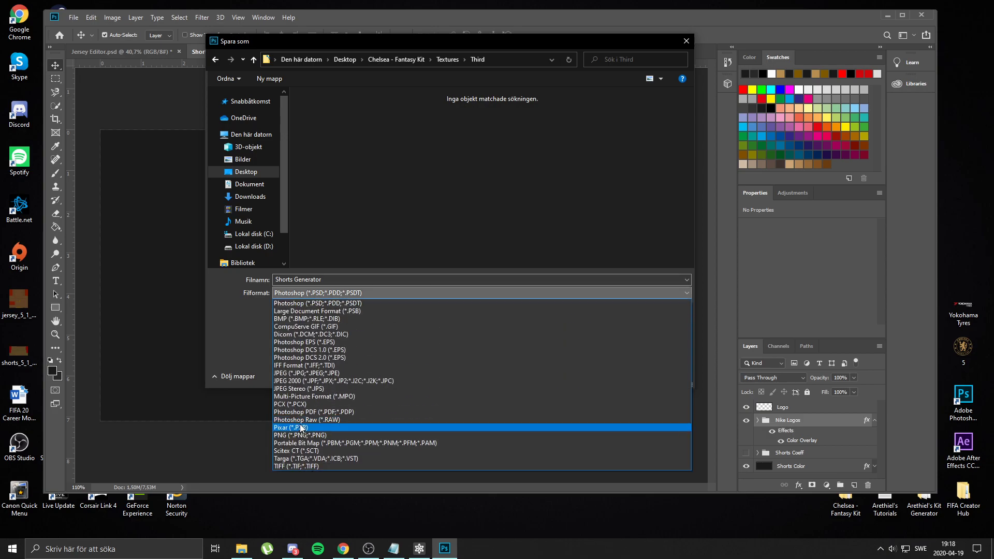
left_click(300, 426)
left_click(359, 280)
type("S")
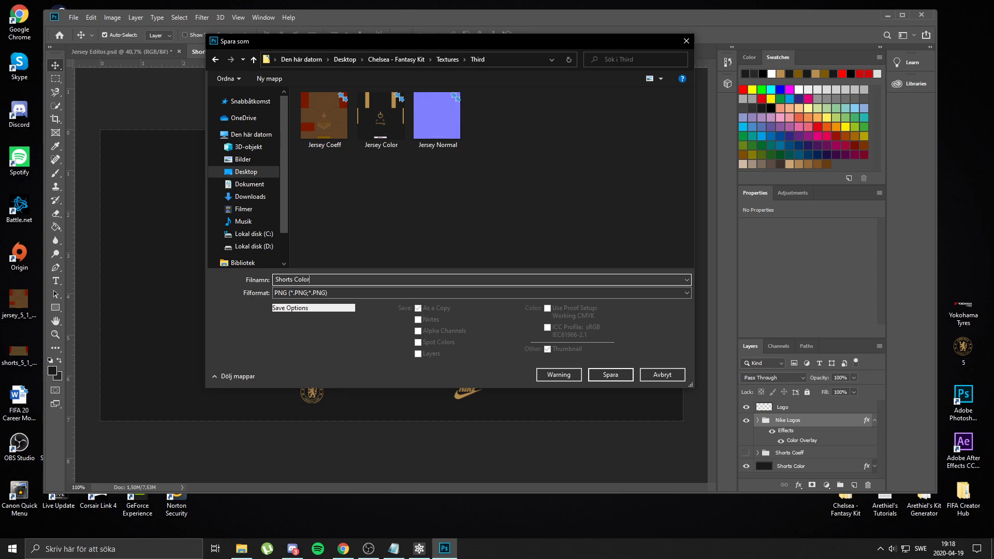
type("horts Color")
key("Return")
key("Return")
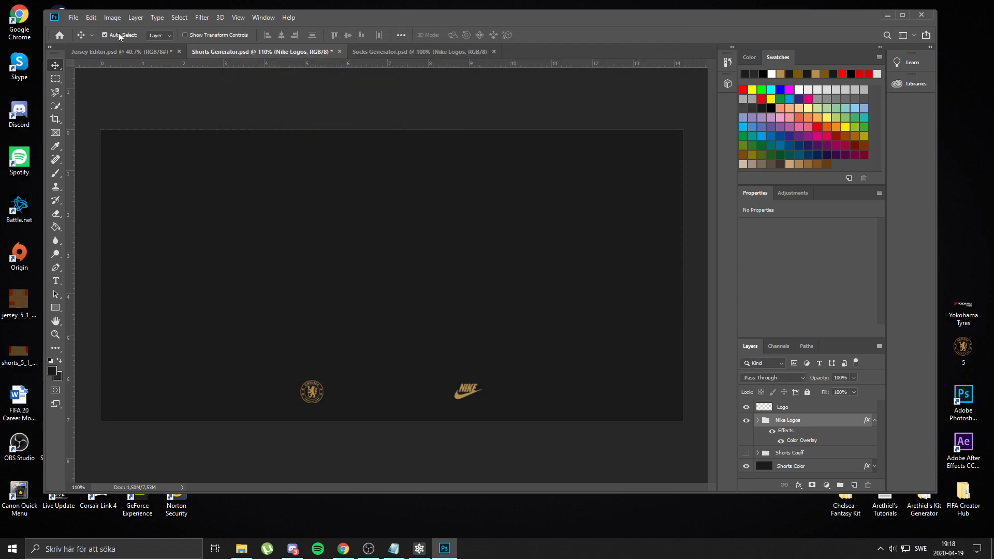
Save the document in Photoshop format as Shorts Editor in Chelsea - Fantasy Kit > Photoshop File Editor
left_click(73, 17)
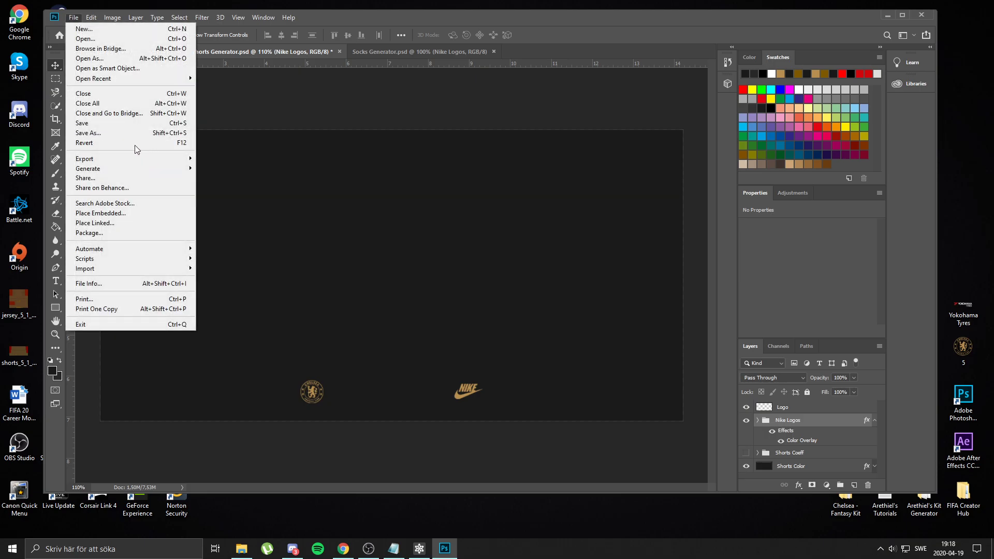
left_click(111, 133)
left_click(344, 59)
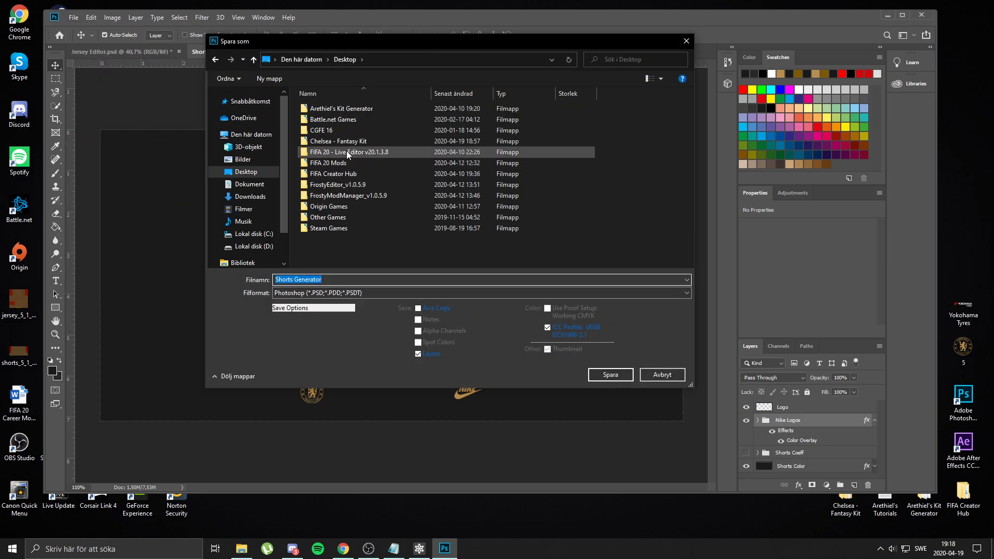
left_click(327, 142)
double_click(328, 141)
double_click(327, 141)
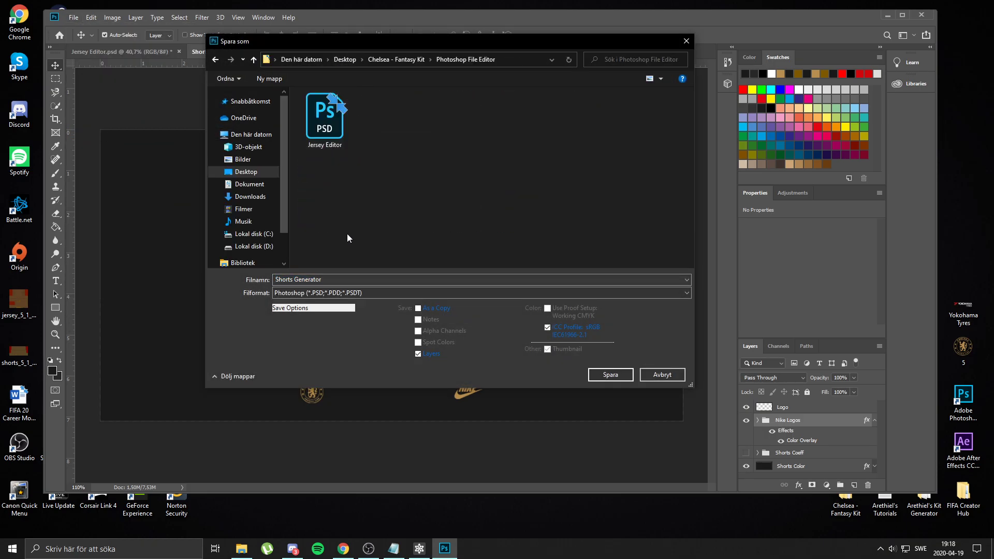
left_click(342, 279)
type("Socks")
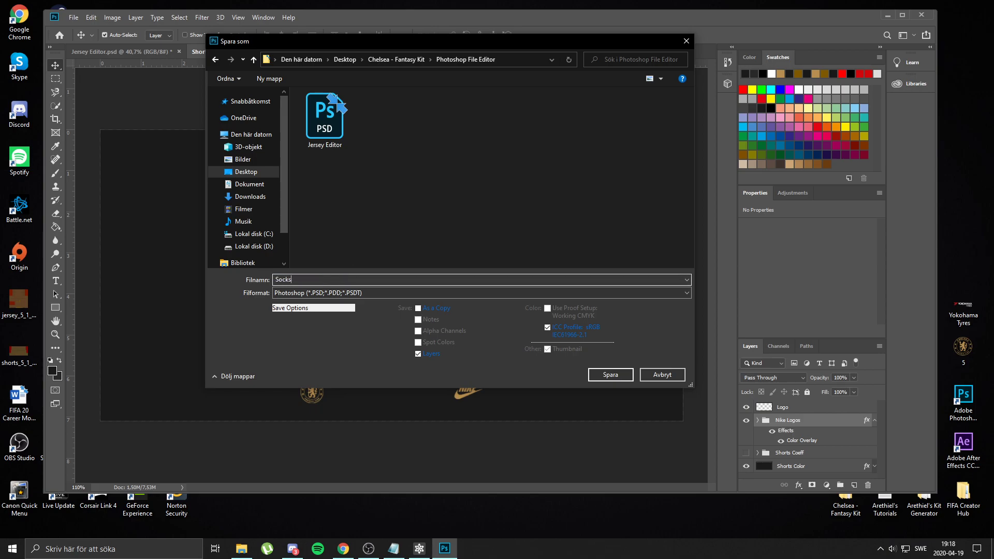
type(" Edfi")
key("ctrl+a")
type("Shorts Editor")
key("Return")
key("Return")
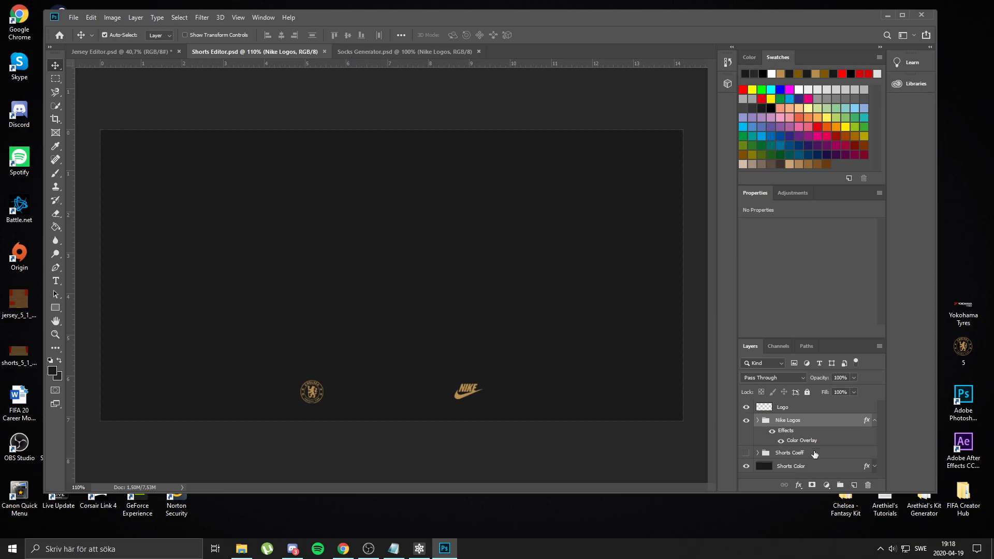
Show the Shorts Coeff group and place the Jersey Coeff image from the Third folder on the shorts document
left_click(746, 453)
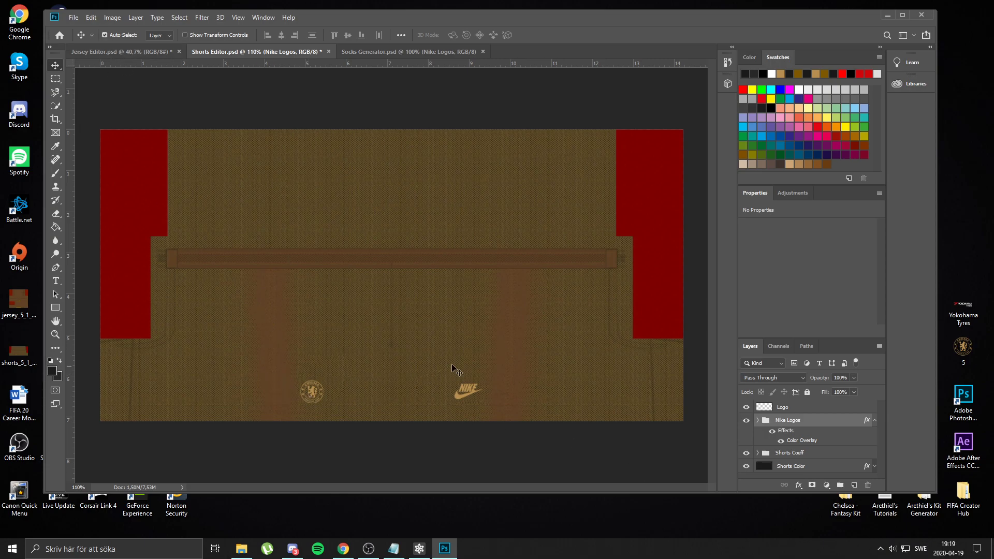
left_click(151, 54)
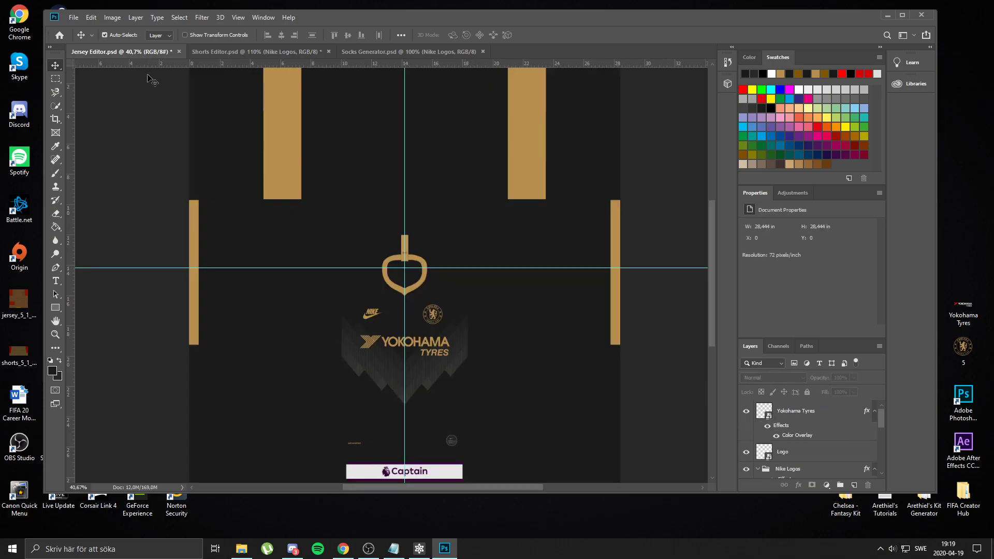
left_click(282, 54)
left_click(241, 549)
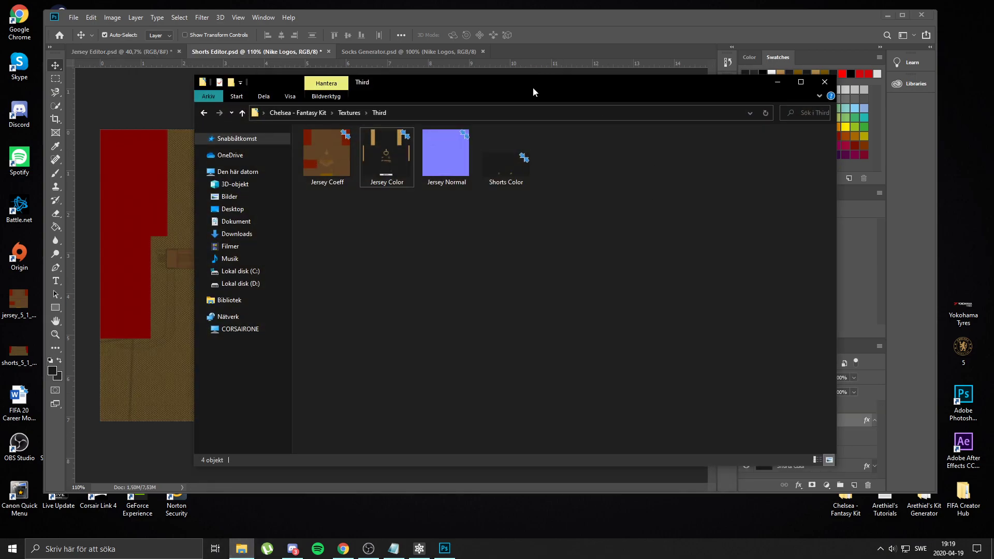
left_click_drag(532, 92, 641, 131)
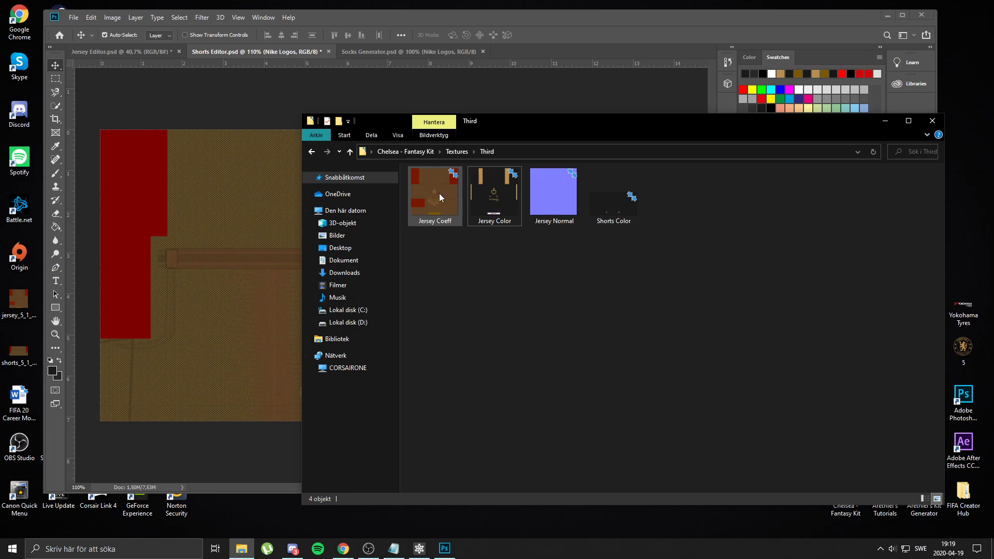
left_click_drag(440, 208, 266, 165)
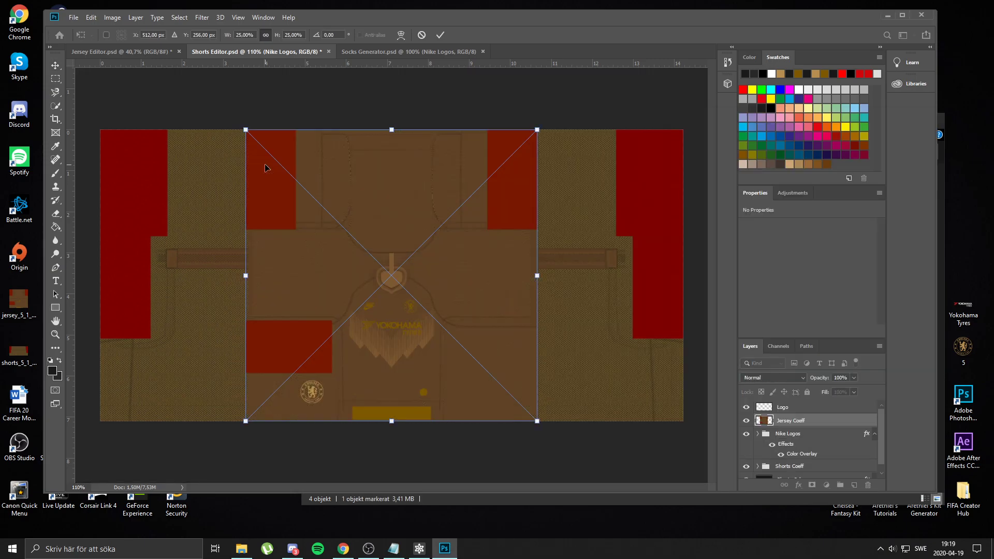
key("Return")
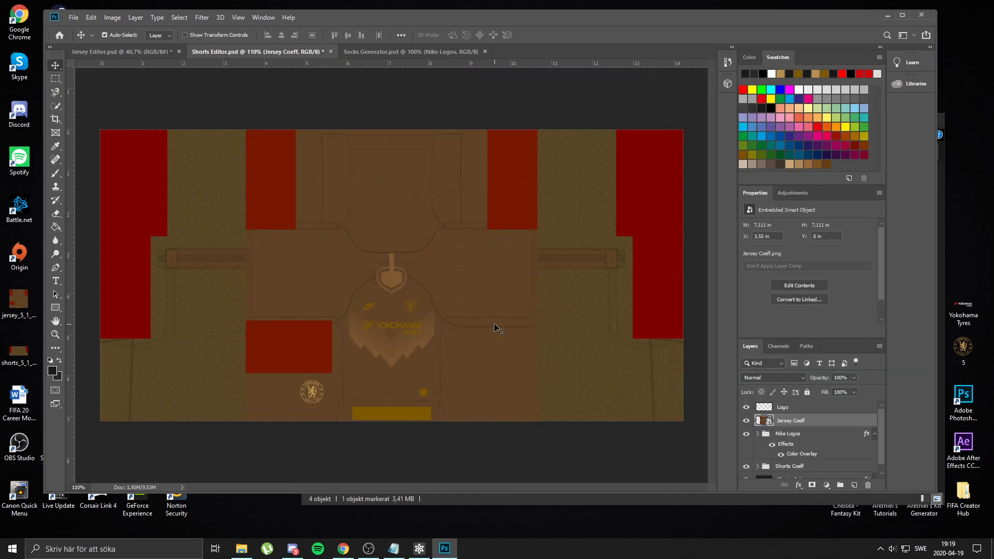
Add a Color Overlay to the Logo layer, using the dark yellow sampled from the jersey coeff's captain armband rectangle
scroll(422, 362, "up", 3)
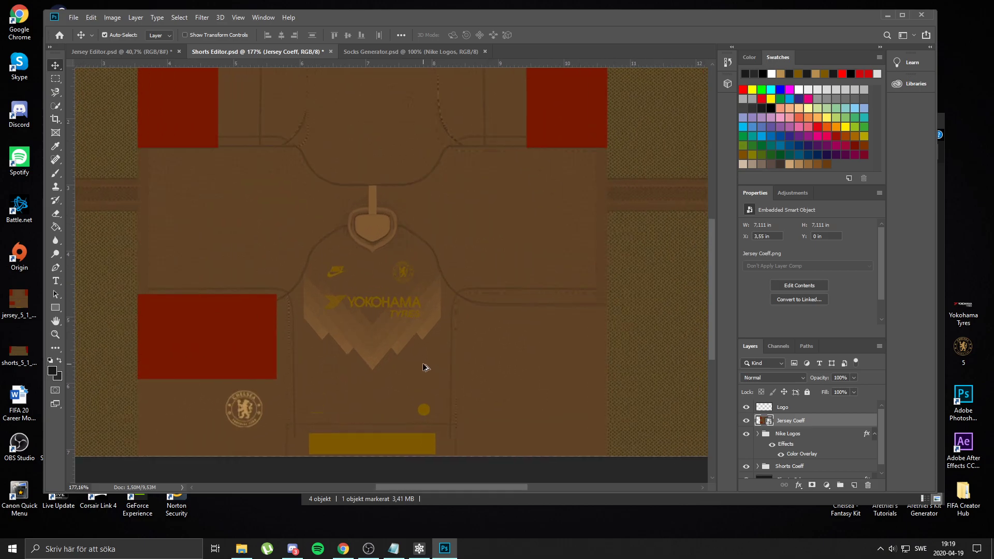
left_click(809, 409)
double_click(831, 409)
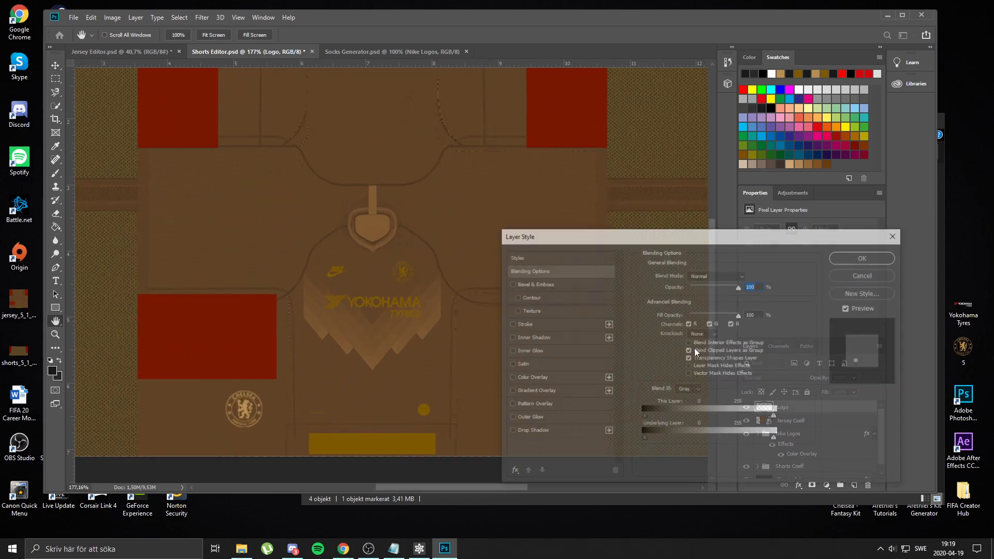
left_click(533, 378)
left_click(747, 275)
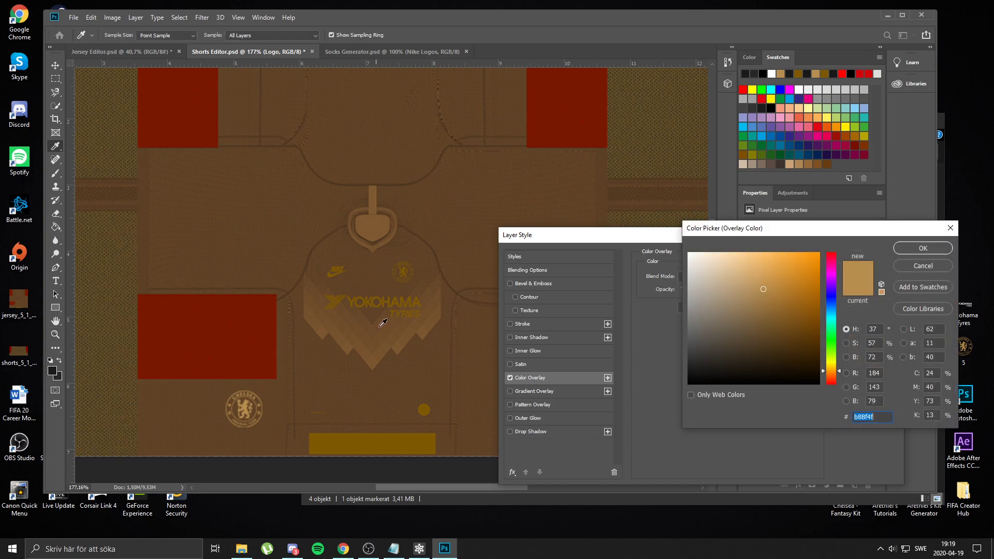
left_click(416, 439)
left_click(923, 248)
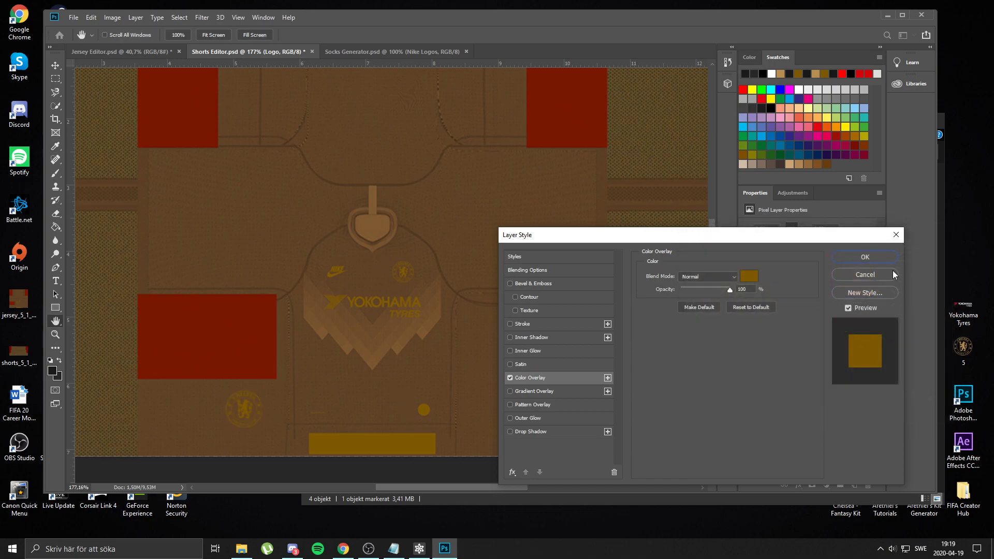
left_click(864, 256)
Change the Nike Logos group's Color Overlay to the dark yellow sampled from the armband rectangle
left_click(808, 457)
double_click(830, 458)
left_click(524, 378)
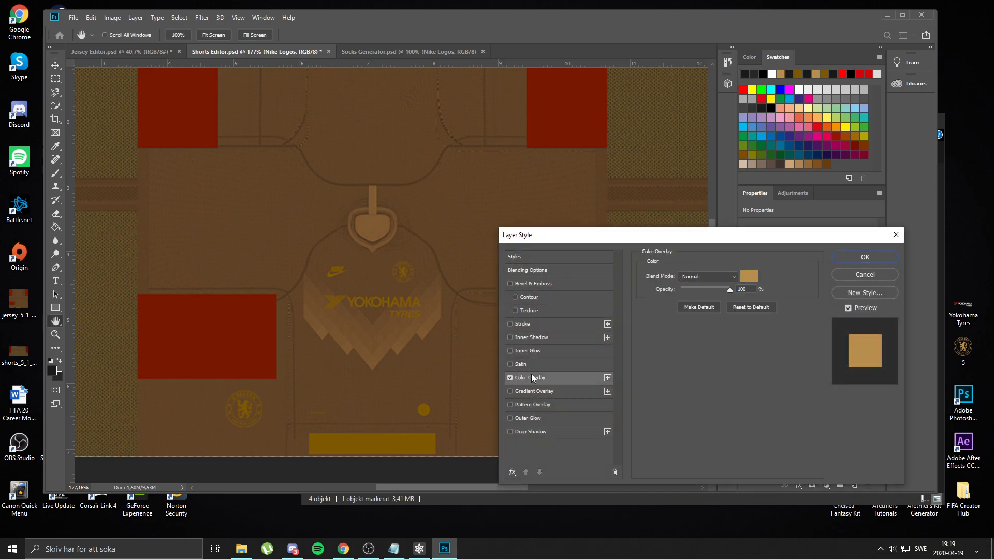
left_click(749, 276)
left_click(381, 443)
left_click(923, 248)
left_click(877, 256)
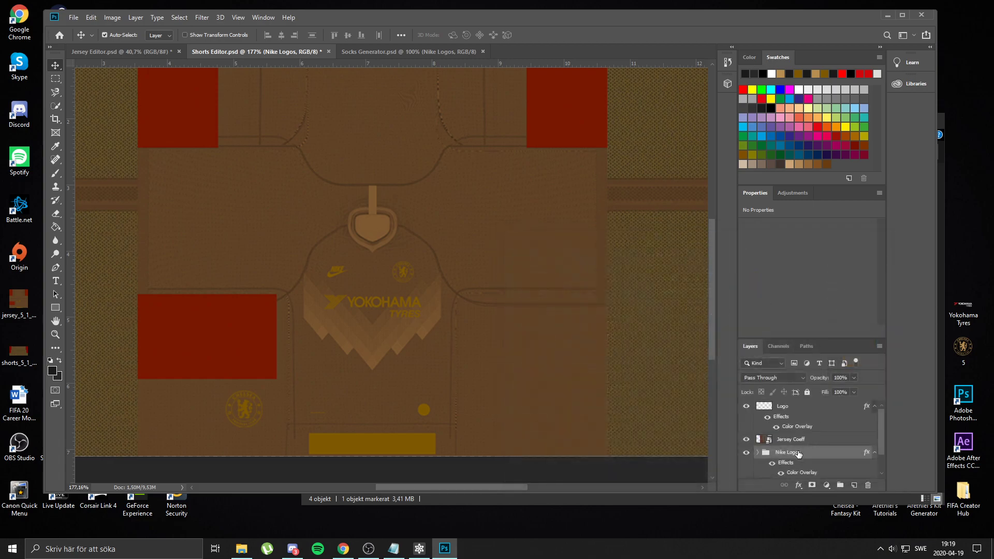
Delete the placed Jersey Coeff layer from the shorts document
left_click(813, 445)
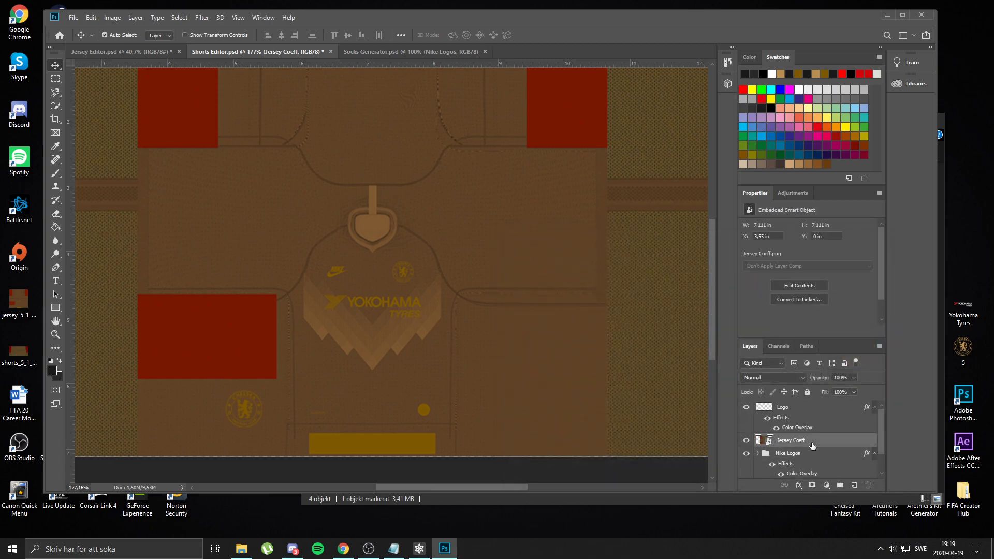
key("Delete")
scroll(348, 344, "down", 5)
scroll(333, 319, "up", 3)
Save the shorts document as a PNG named Shorts Coeff in the Chelsea - Fantasy Kit Textures folder's Third subfolder
left_click(75, 18)
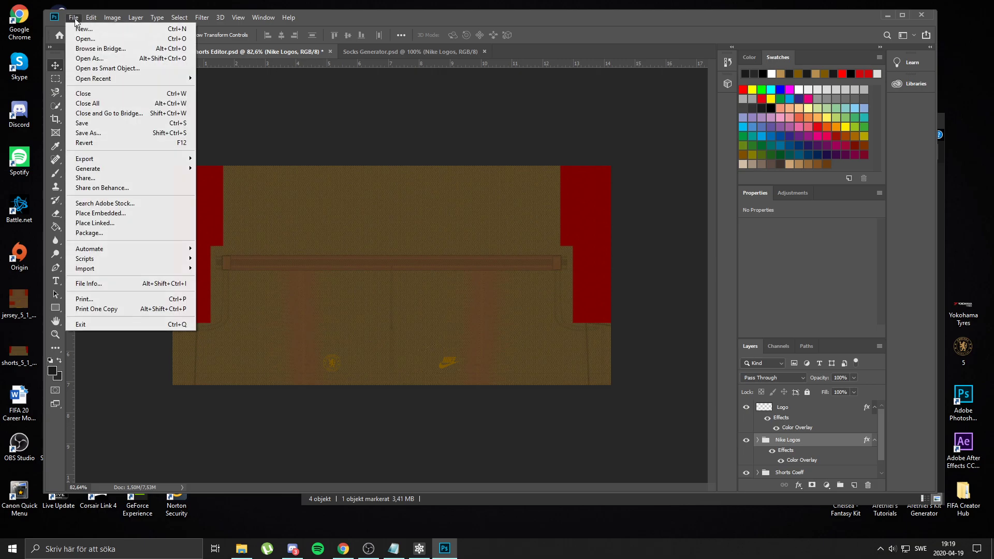
left_click(105, 134)
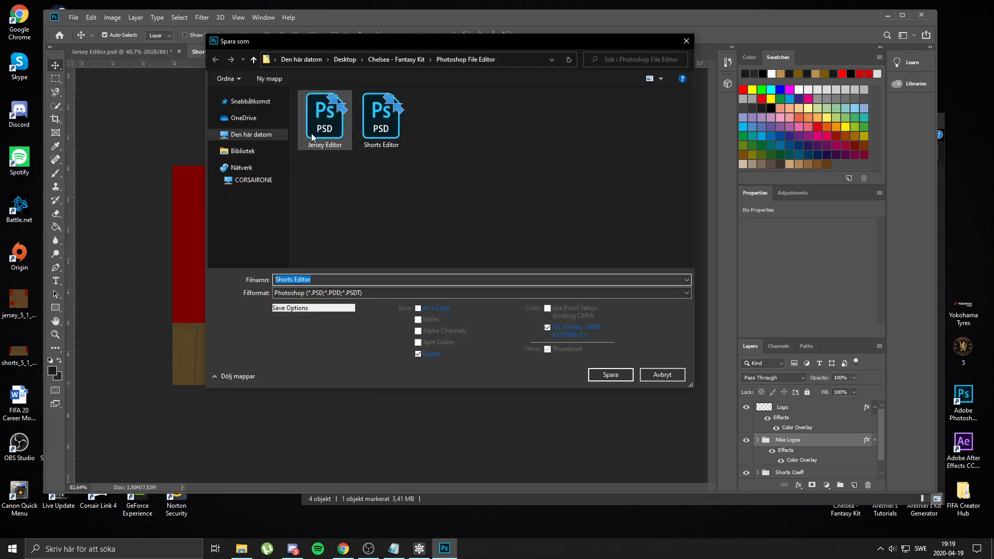
left_click(344, 59)
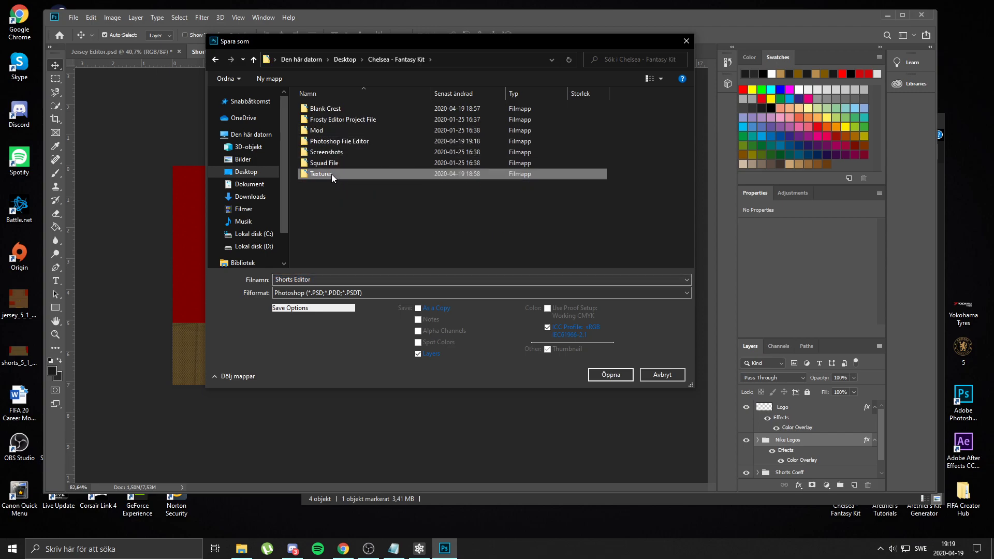
double_click(331, 174)
double_click(334, 108)
left_click(319, 291)
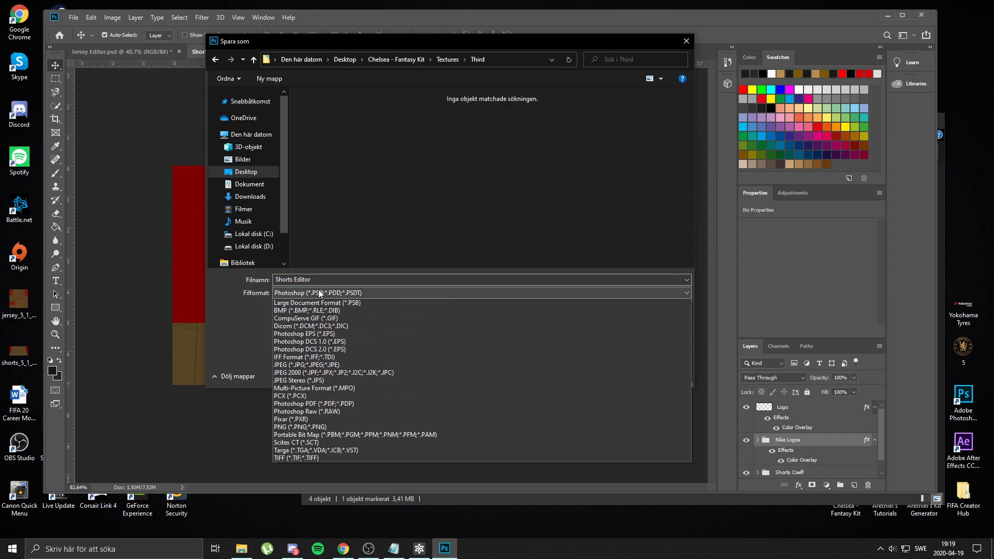
left_click(310, 450)
left_click(494, 119)
double_click(327, 280)
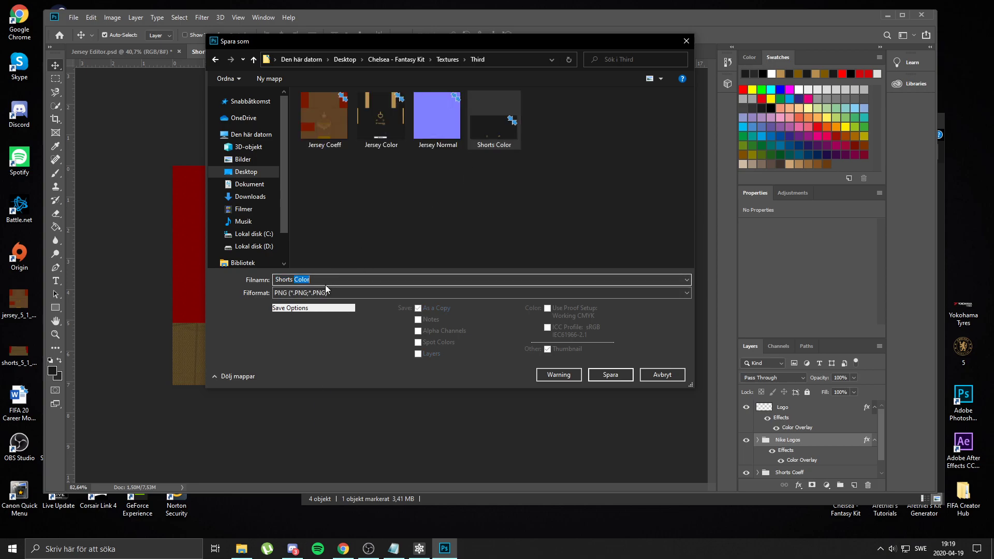
type("Coeff")
key("Return")
key("Return")
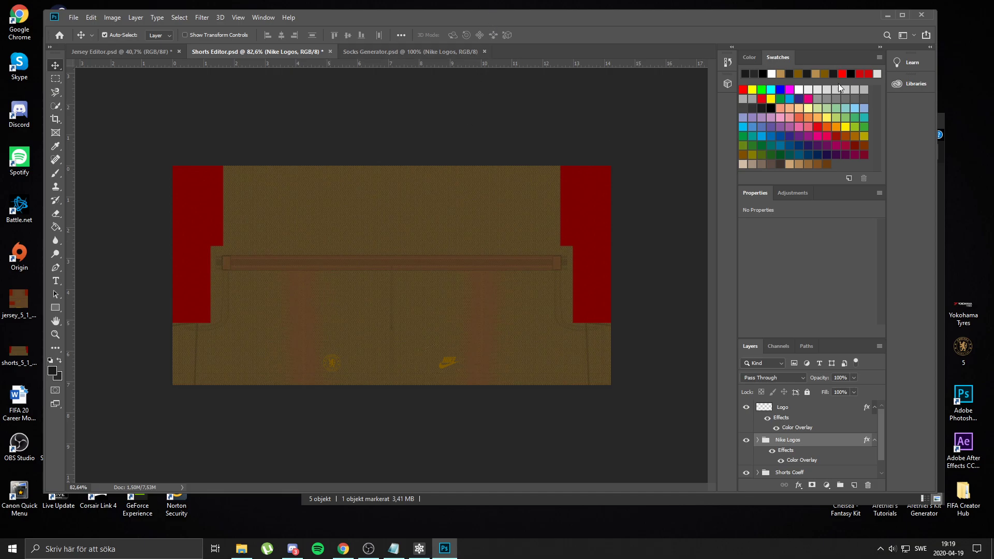
Open the Shorts Color image from the Third folder in Photoshop
left_click(241, 548)
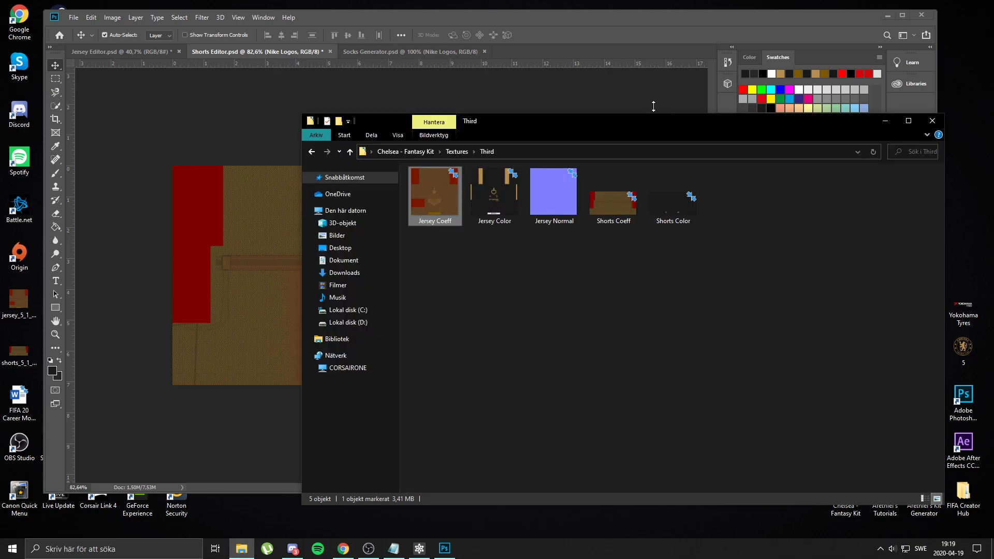
left_click_drag(639, 130, 464, 70)
left_click_drag(492, 154, 963, 405)
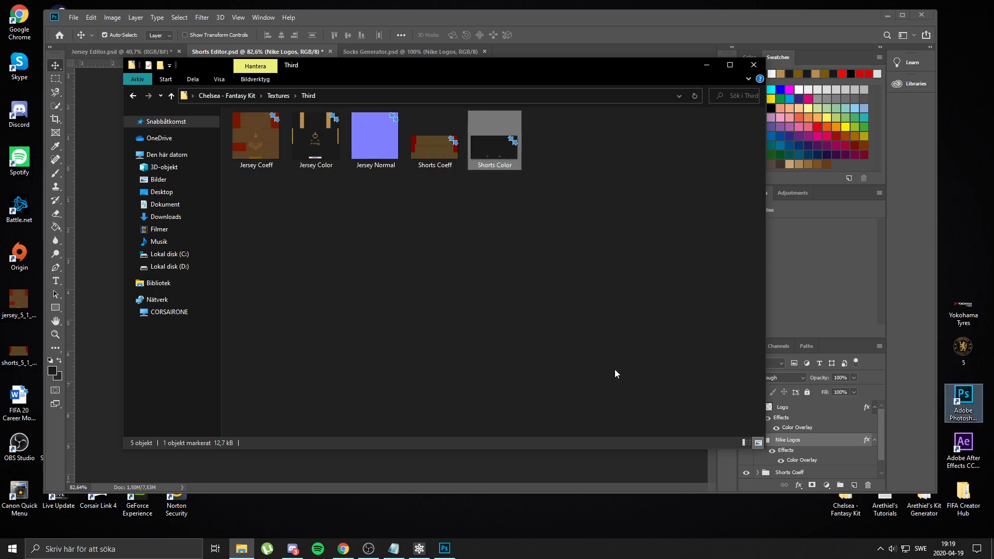
Generate a normal map from the Shorts Color image with the 3D filter
left_click(206, 21)
mouse_move(251, 120)
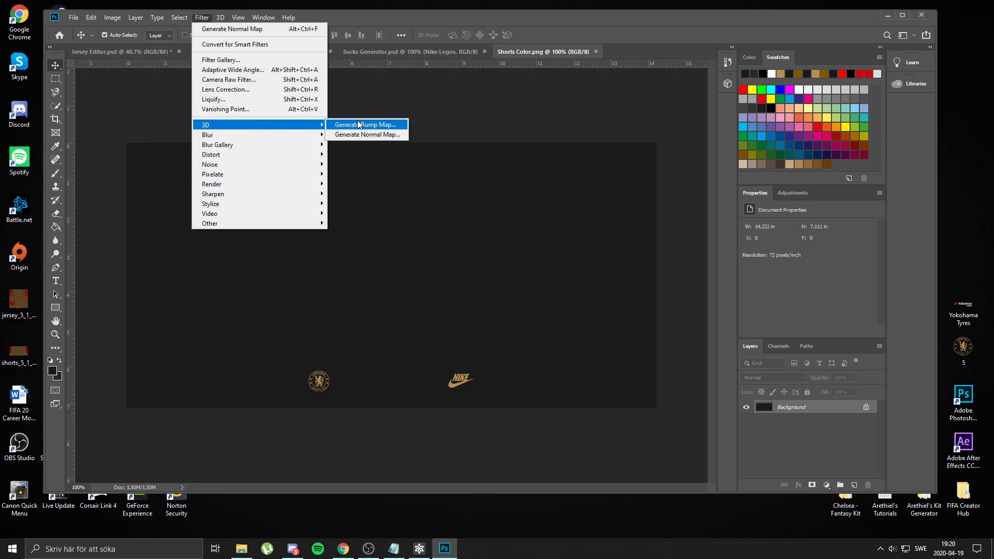
left_click(362, 134)
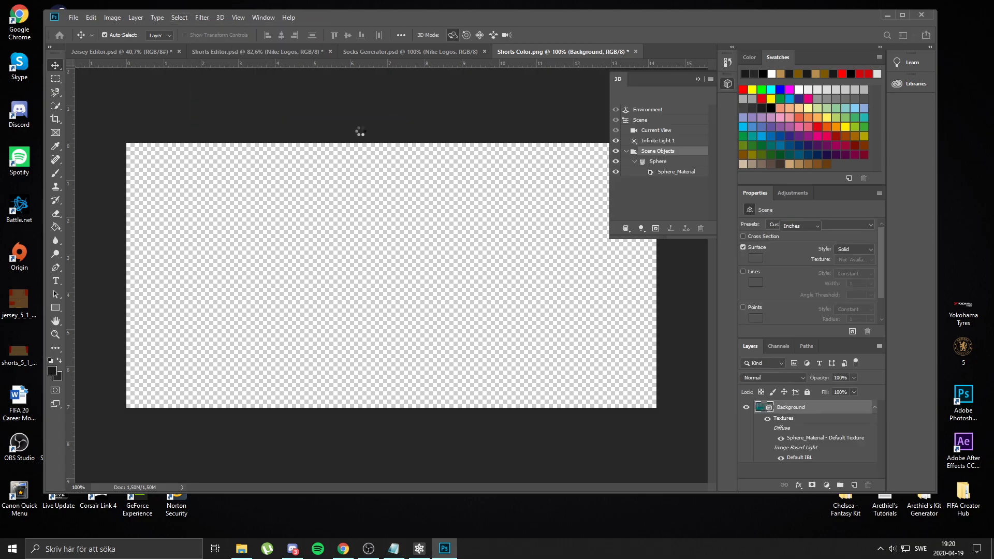
left_click(910, 440)
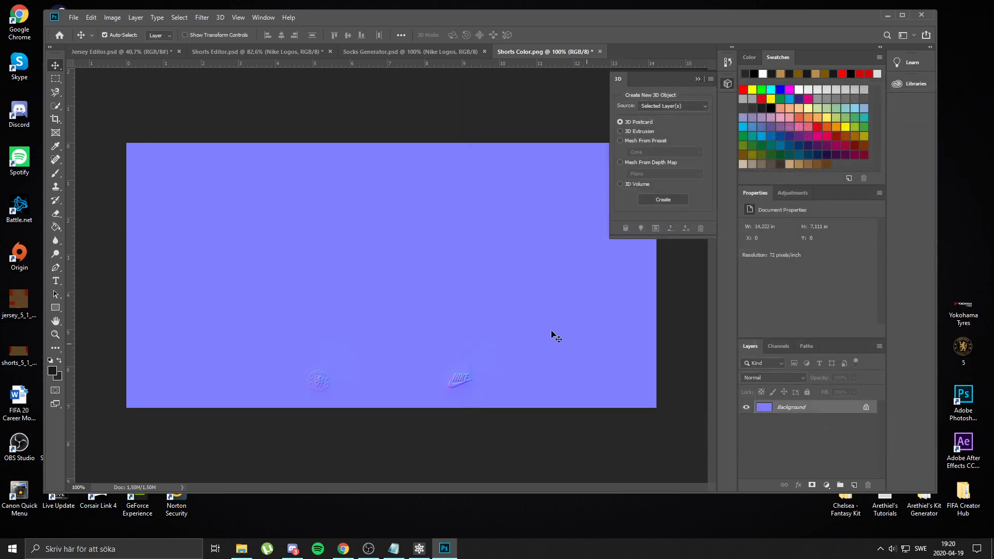
Save the normal map as a PNG named Shorts Normal in the Third folder and close the image
left_click(73, 17)
left_click(96, 131)
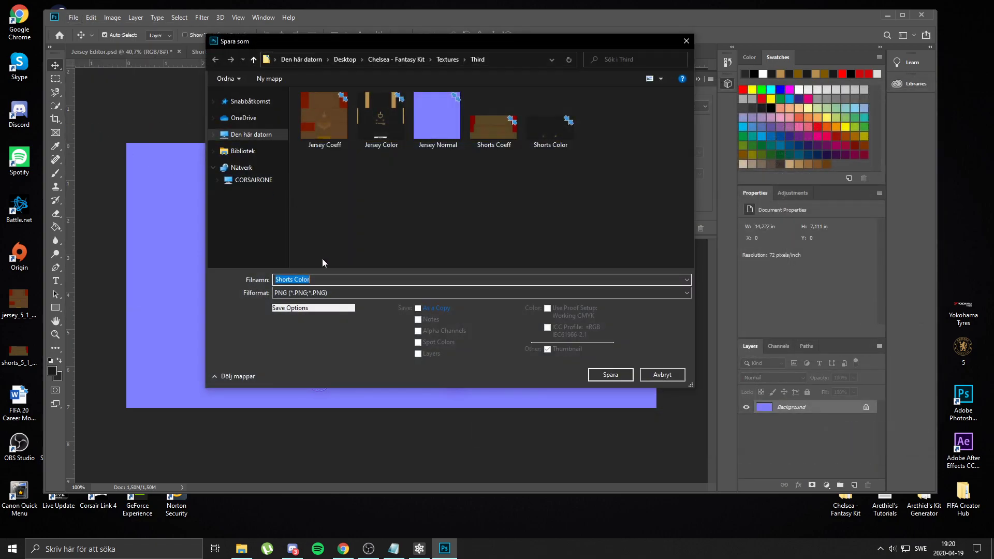
double_click(341, 280)
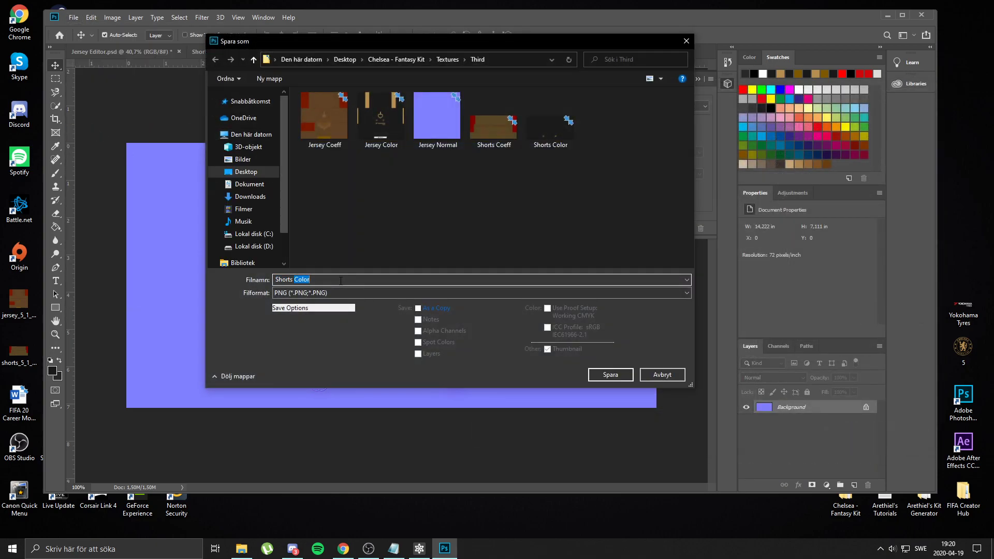
type("Normal")
key("Return")
key("Return")
left_click(728, 83)
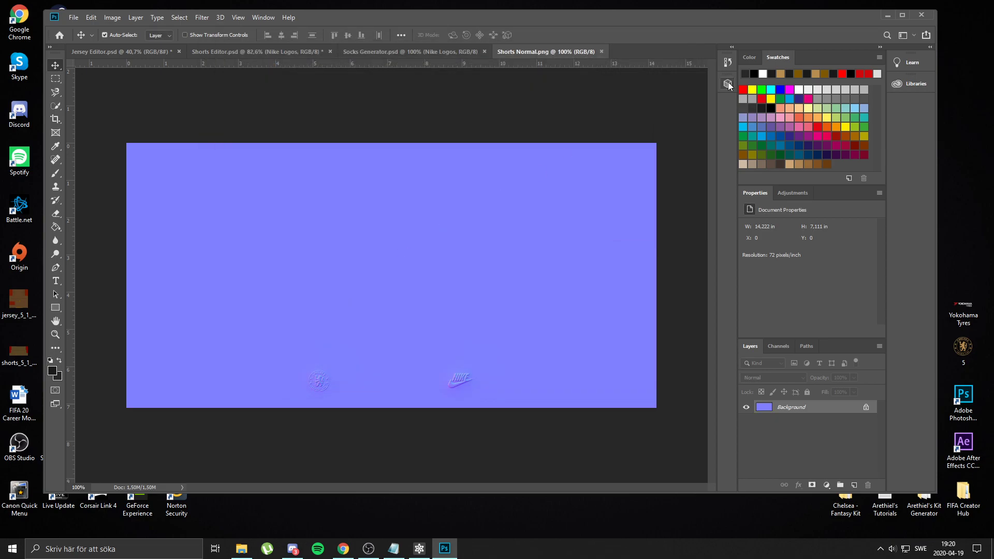
left_click(601, 51)
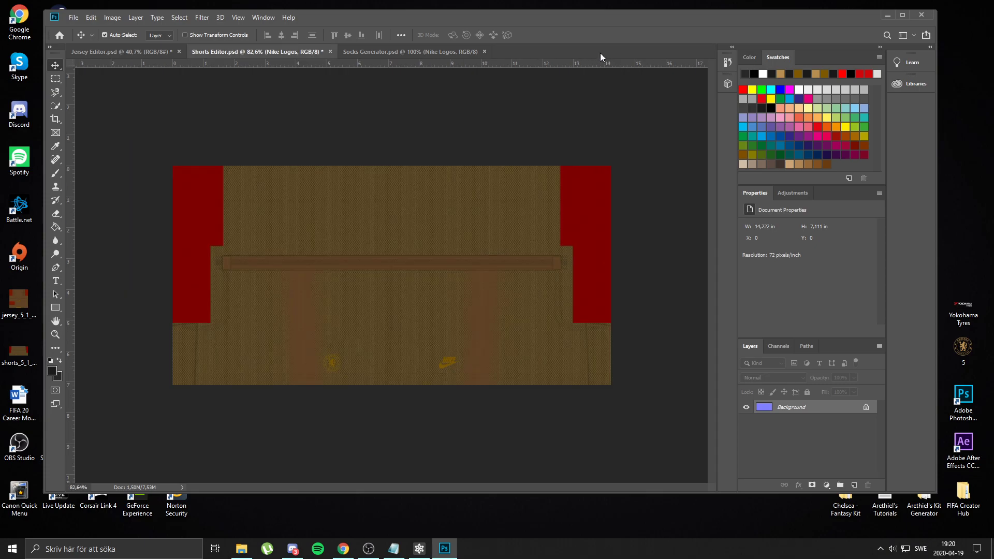
In the Socks Generator document, show Nike Logo 2 instead of Nike Logo 1 and leave the Socks Text group hidden
left_click(436, 45)
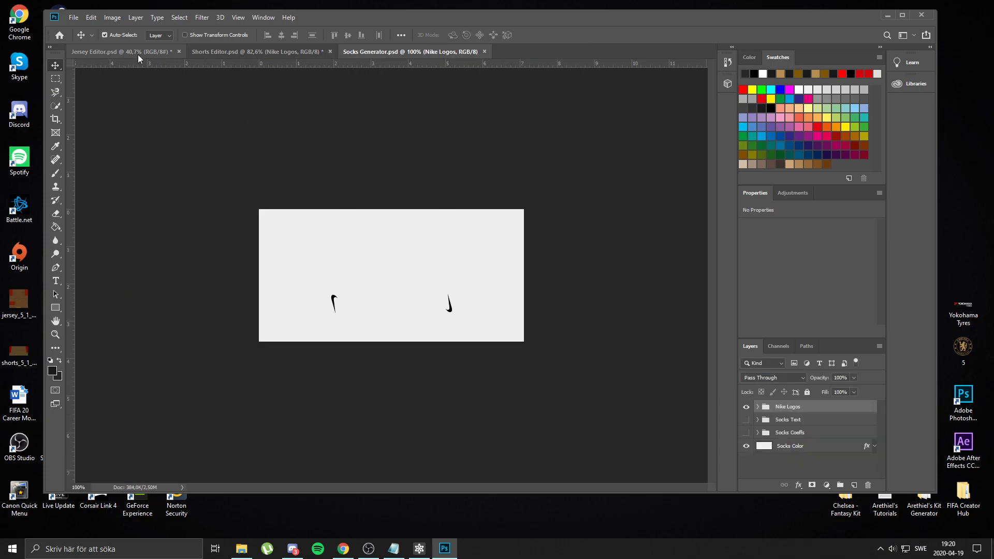
left_click(746, 420)
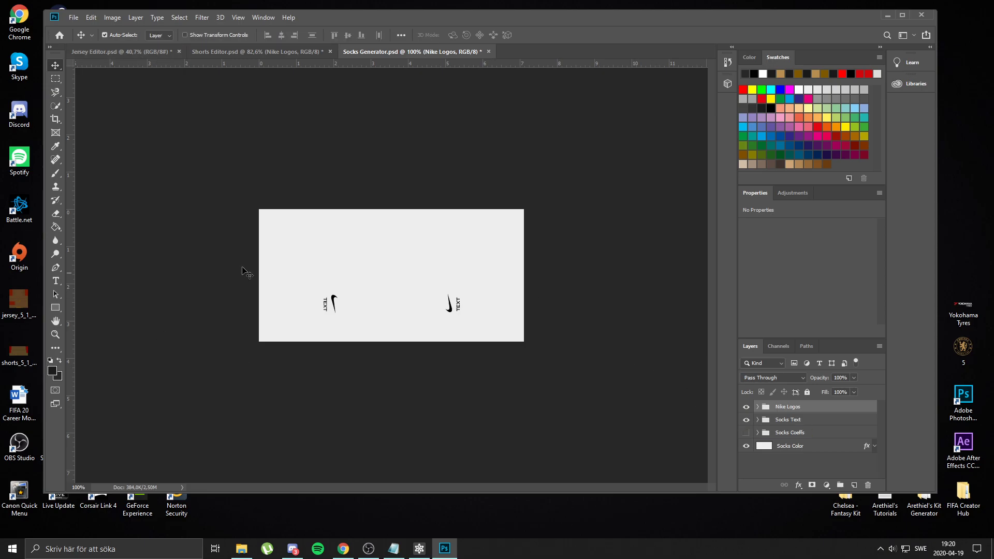
scroll(355, 331, "up", 4)
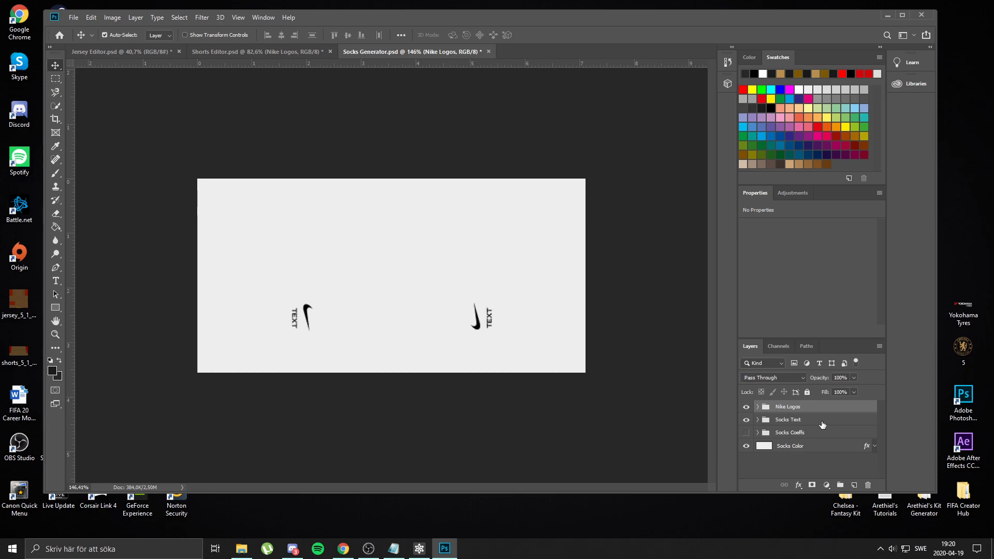
left_click(747, 431)
left_click(757, 407)
left_click(746, 434)
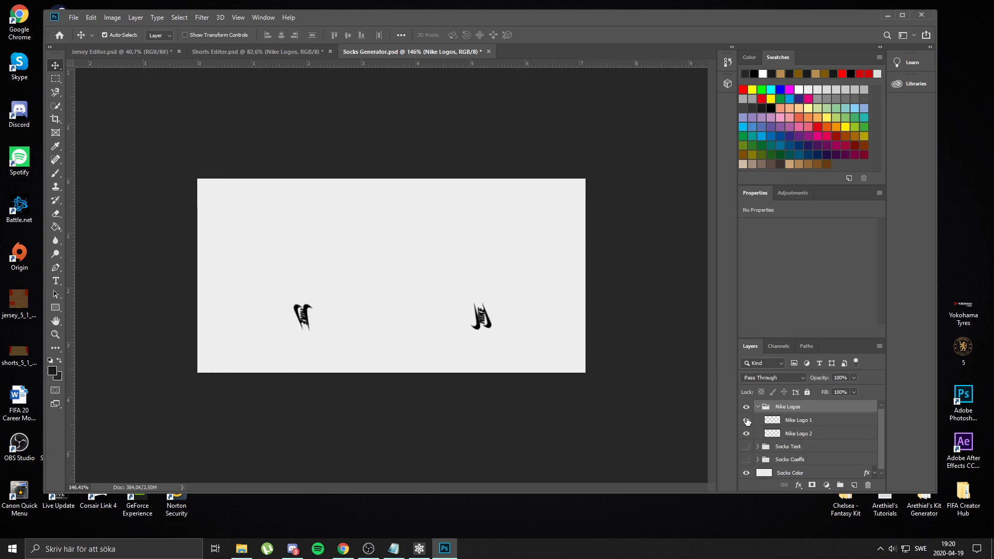
left_click(757, 408)
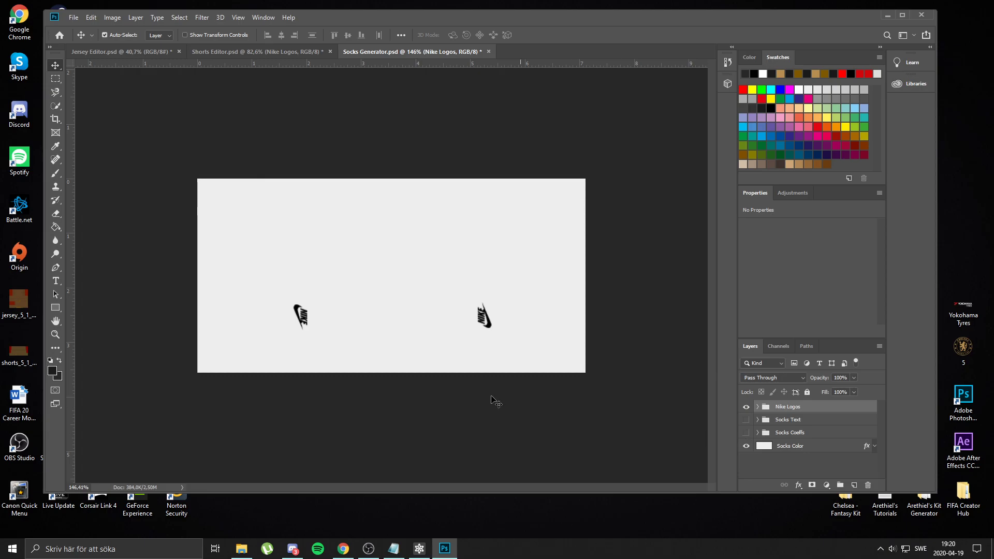
Sample the gold from the jersey document and fill the Socks Color layer of the socks document with it
left_click(147, 55)
left_click(404, 52)
left_click(277, 54)
left_click(424, 50)
left_click(113, 54)
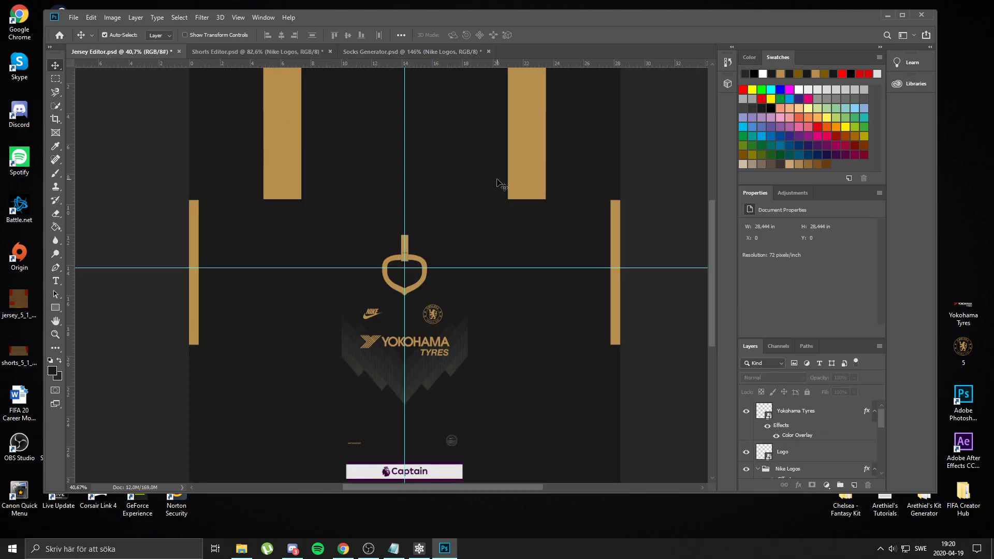
key("i")
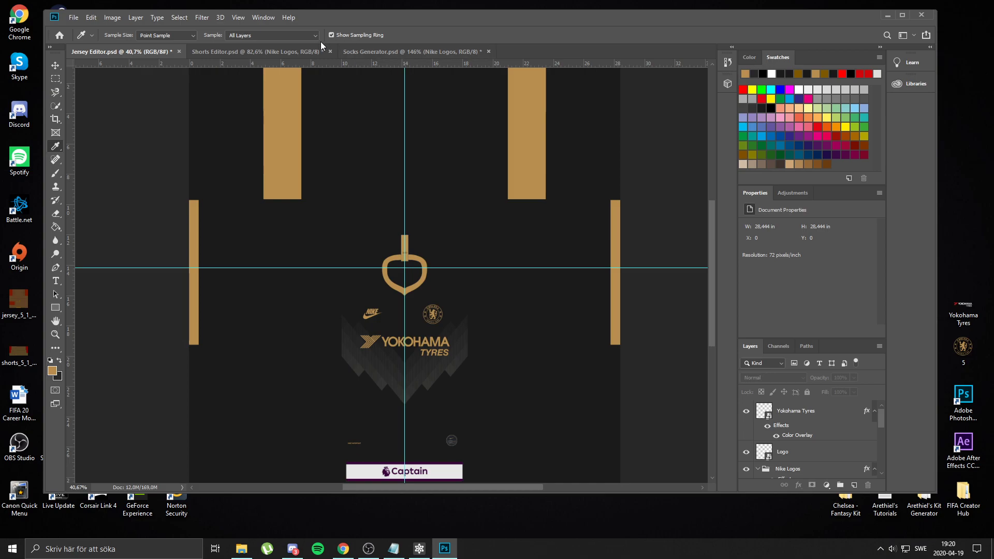
left_click(409, 51)
left_click(796, 447)
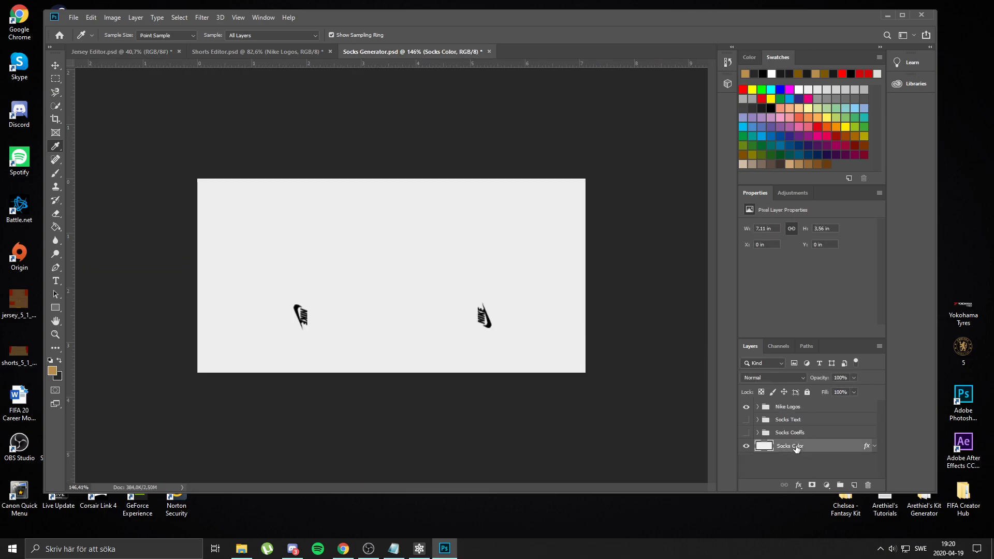
key("g")
left_click(544, 282)
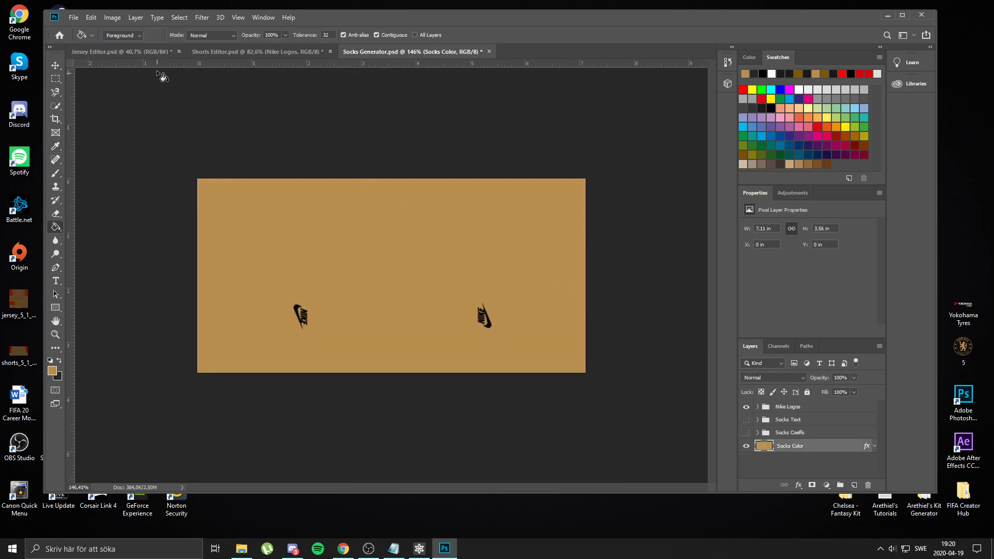
Sample the jersey's dark base color and copy its hex code, 1b1b1b
left_click(150, 52)
key("i")
left_click(327, 245)
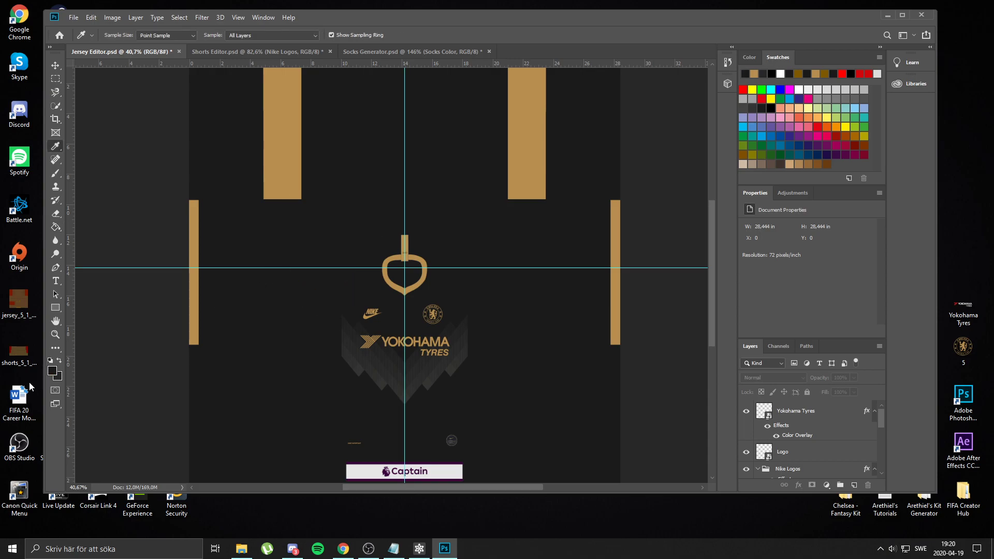
left_click(51, 371)
left_click_drag(876, 416, 822, 418)
key("ctrl+c")
left_click(924, 248)
Add a Color Overlay with color 1b1b1b to the Nike Logos group in the socks document
left_click(412, 52)
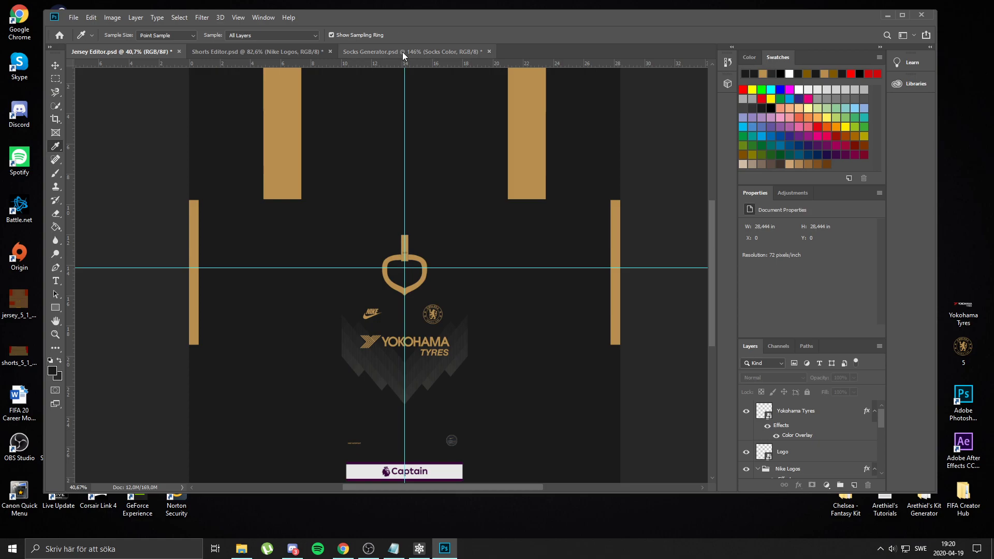
double_click(811, 414)
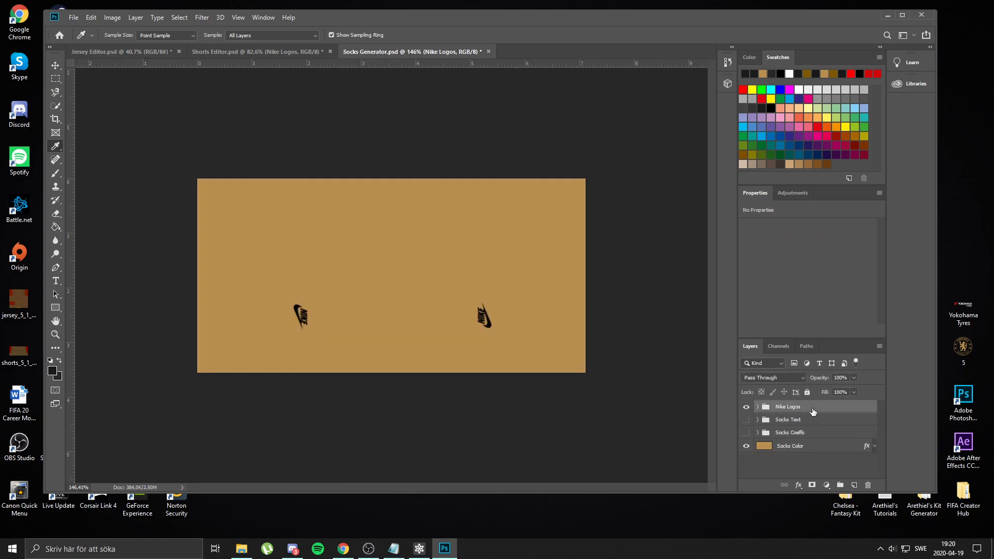
left_click(530, 378)
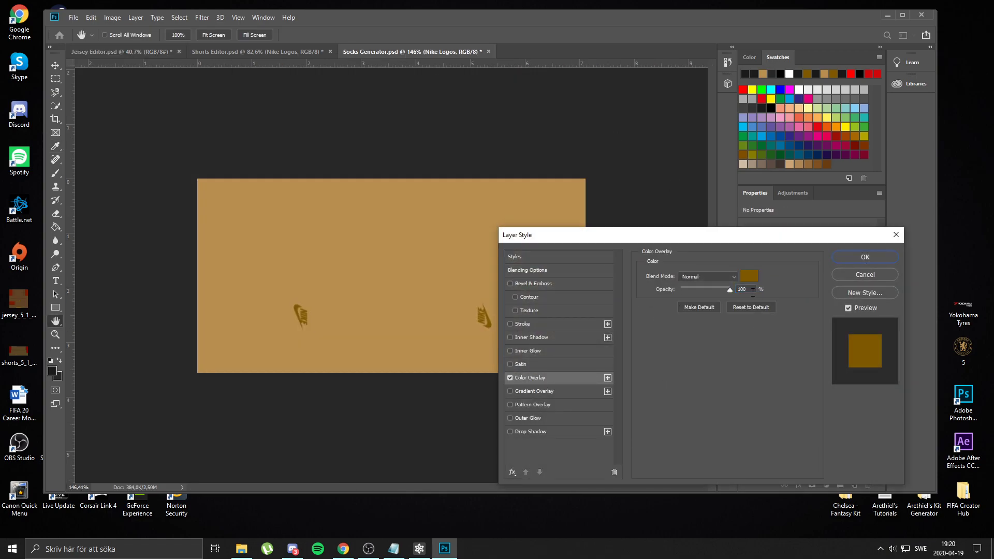
left_click(752, 281)
key("ctrl+v")
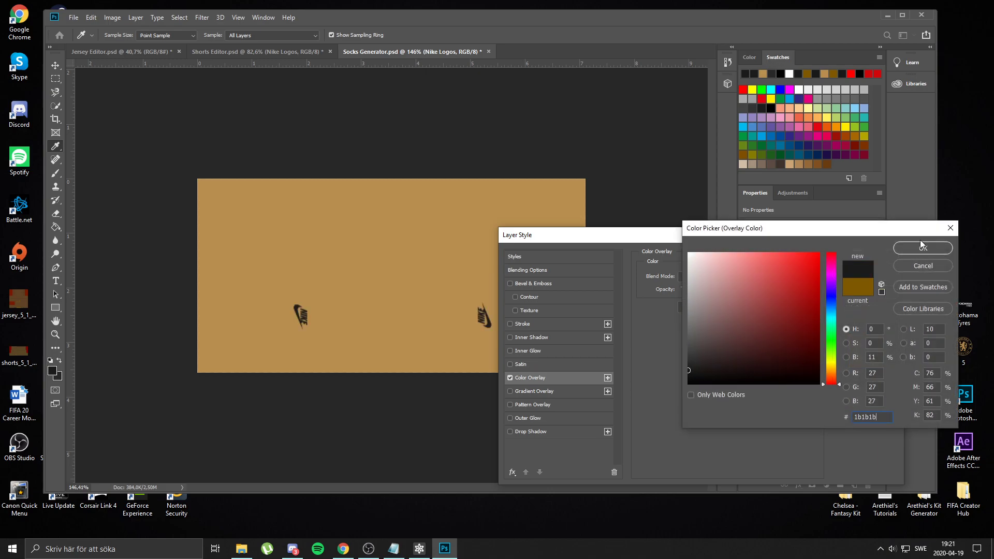
left_click(928, 250)
left_click(889, 258)
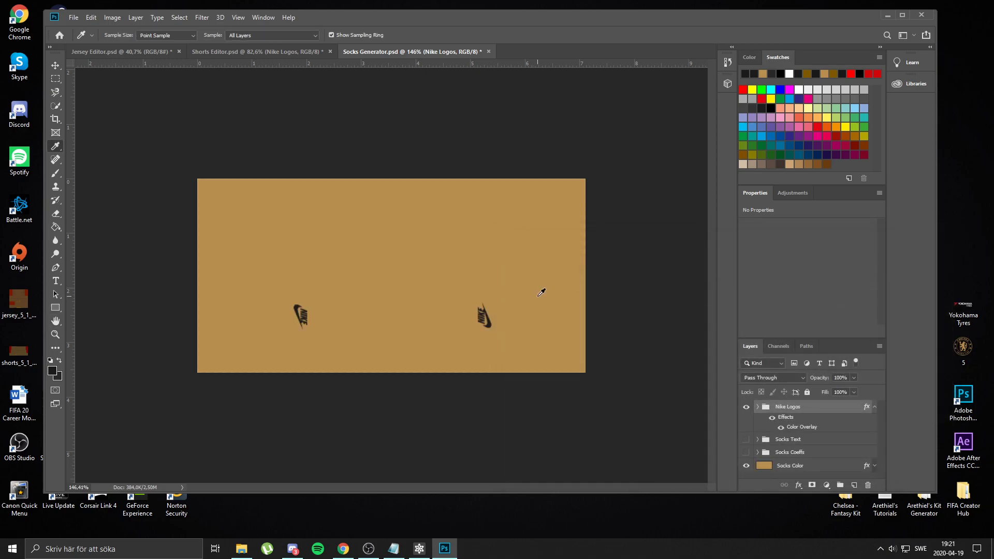
key("v")
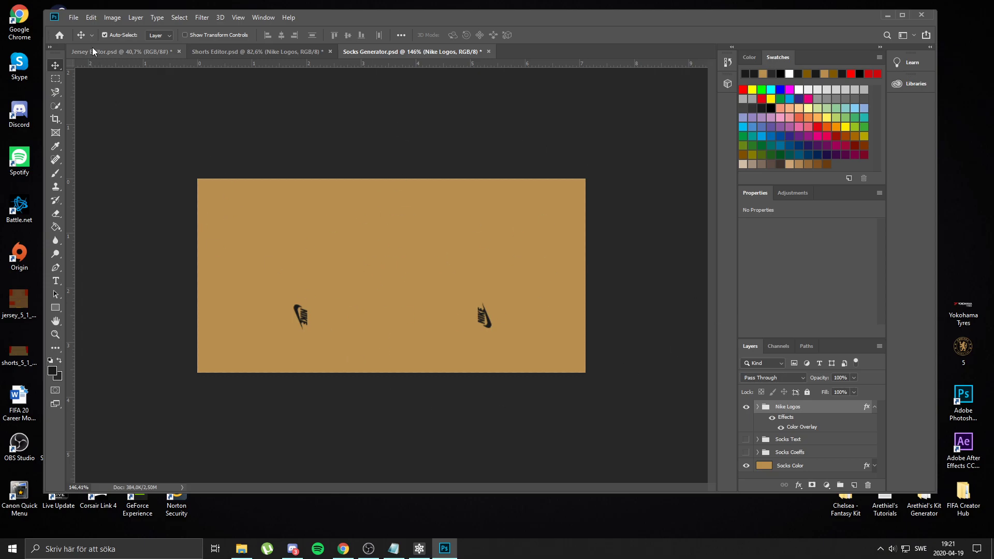
Save the socks document as Socks Editor in Photoshop format in the Chelsea - Fantasy Kit > Photoshop File Editor folder
left_click(74, 18)
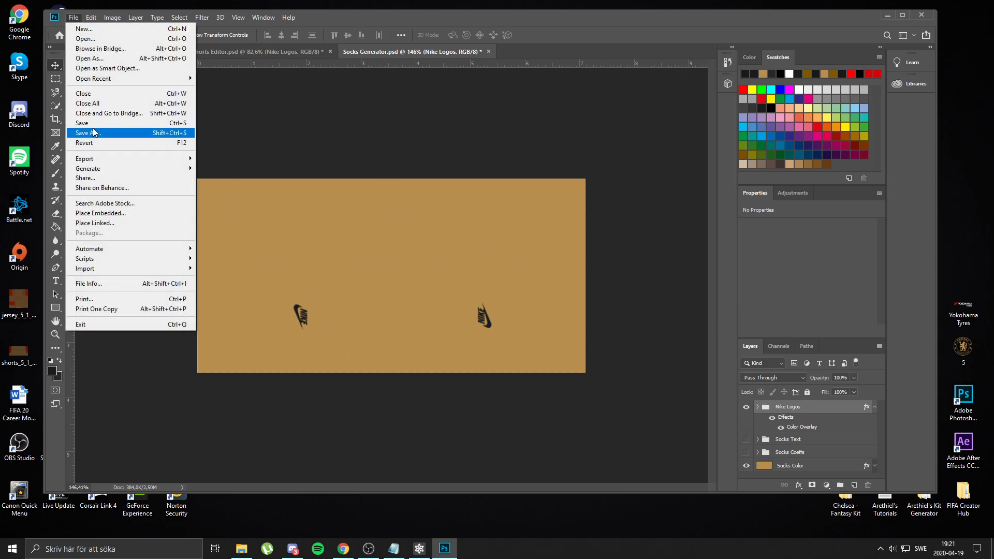
left_click(427, 145)
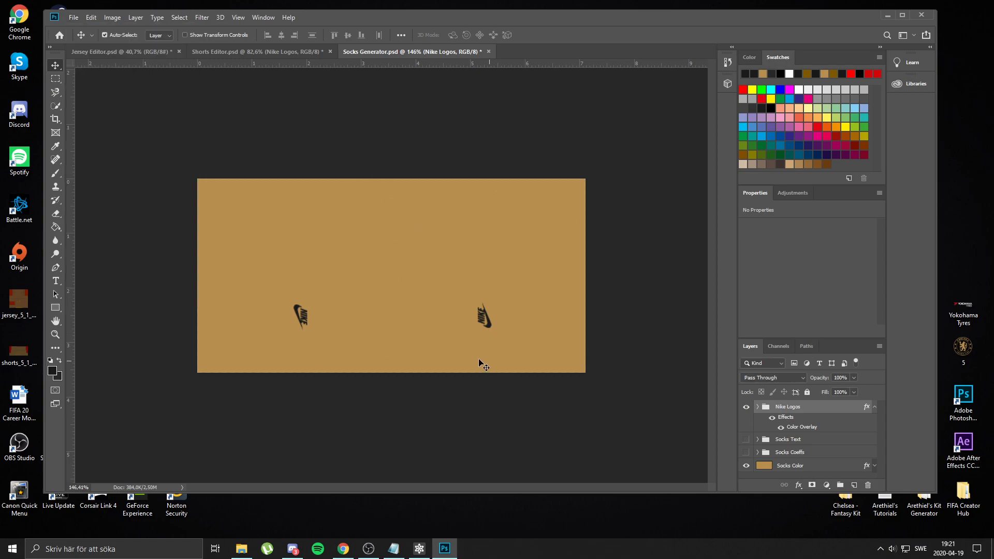
left_click(76, 17)
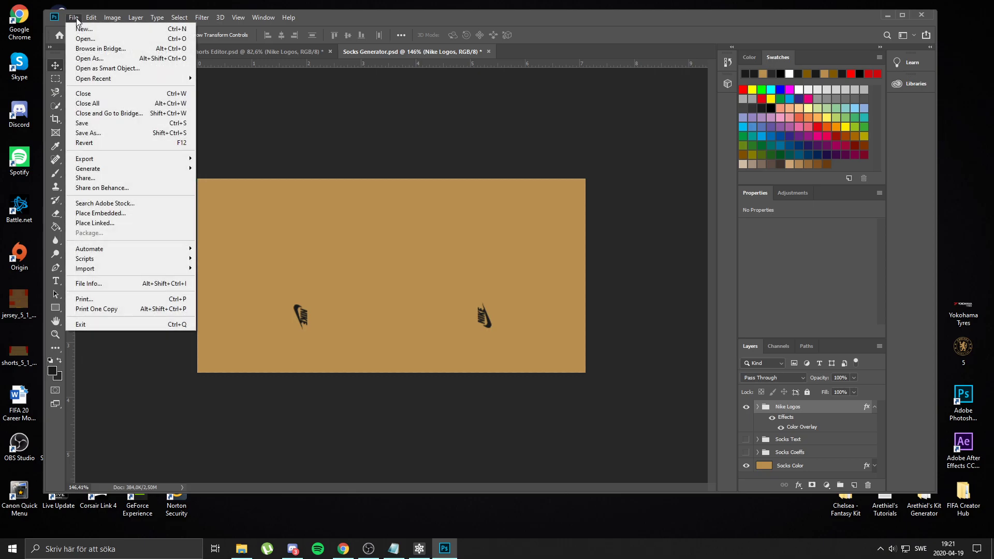
left_click(96, 131)
left_click_drag(353, 41, 508, 109)
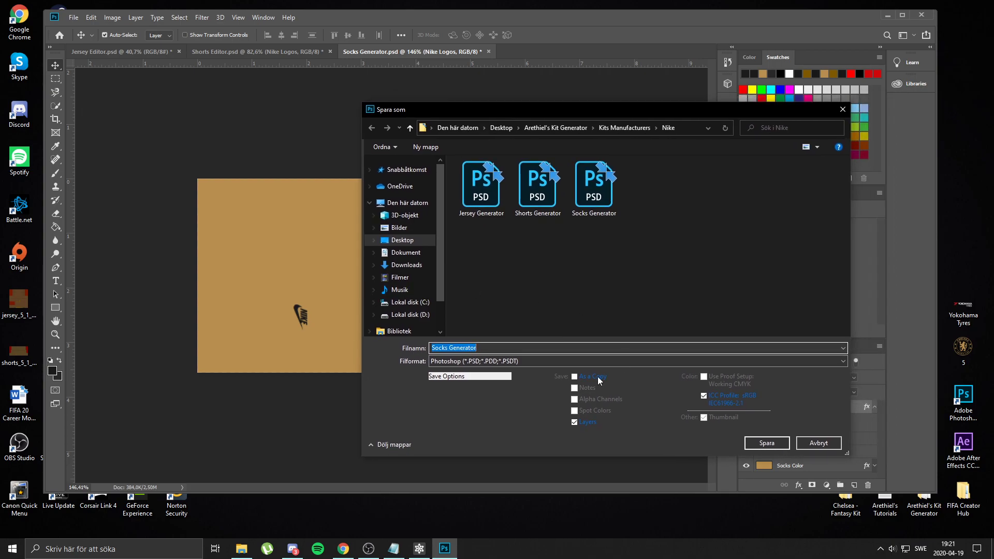
left_click(497, 131)
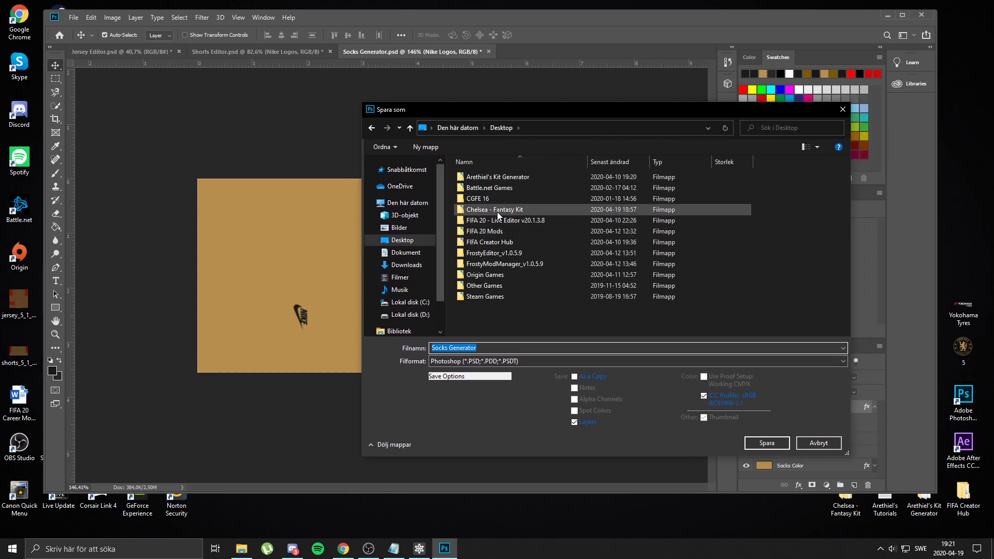
double_click(497, 211)
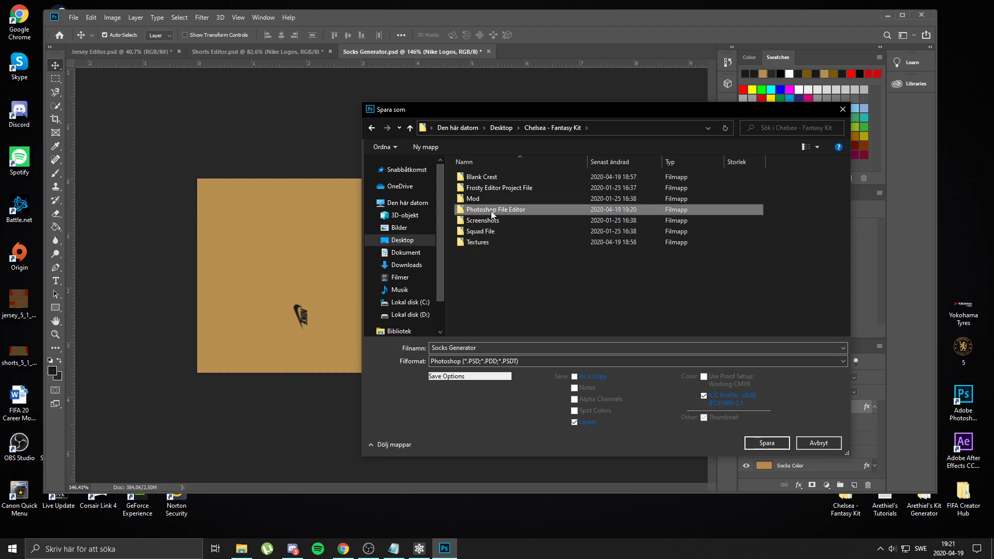
double_click(491, 210)
type("S")
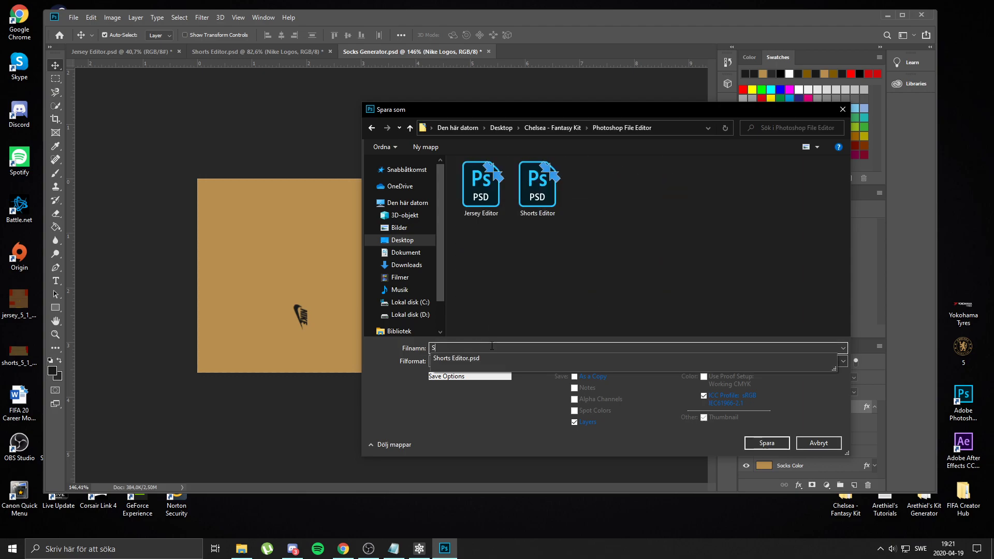
type("ocks Editor")
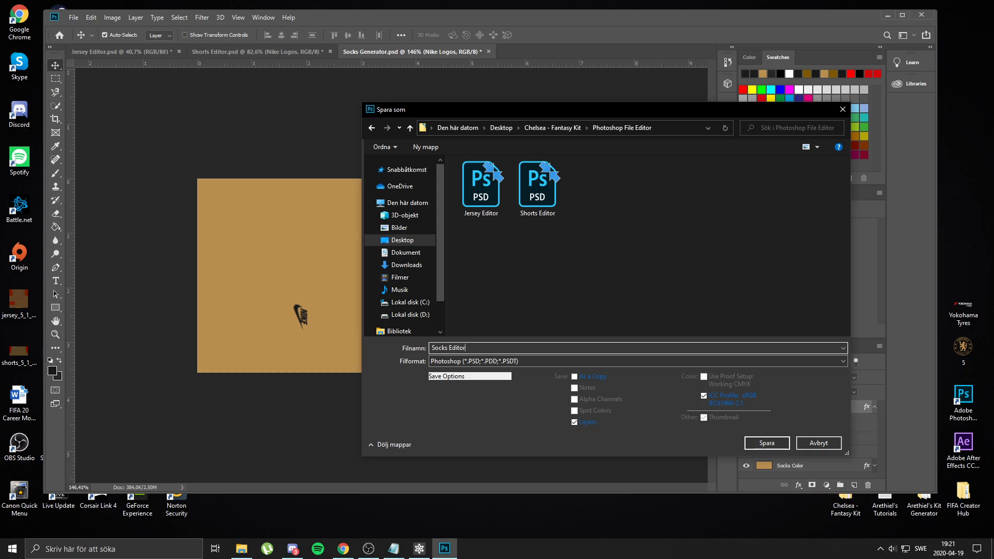
key("Return")
Save a PNG copy of the socks named Socks Color in the Chelsea - Fantasy Kit > Textures > Third folder
left_click(73, 17)
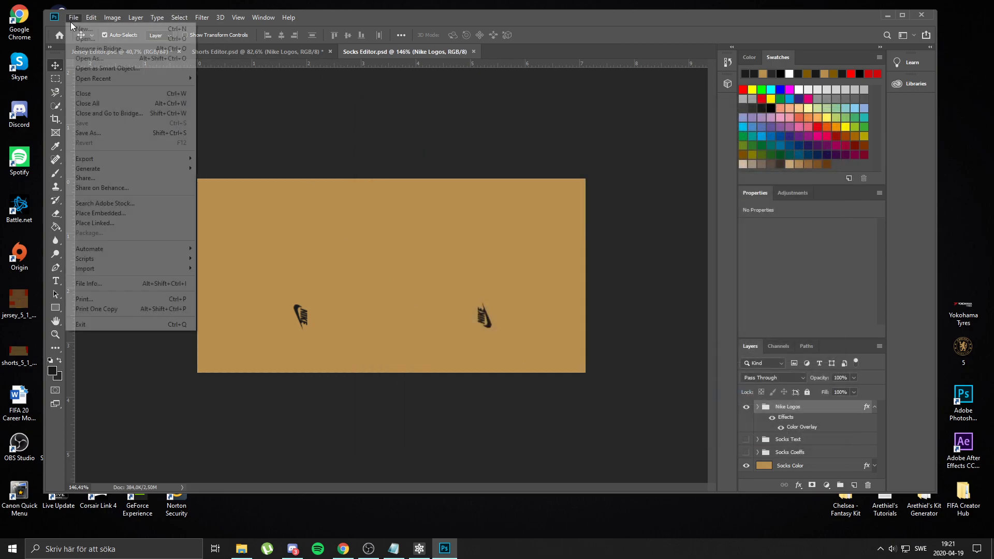
left_click(78, 134)
left_click(501, 127)
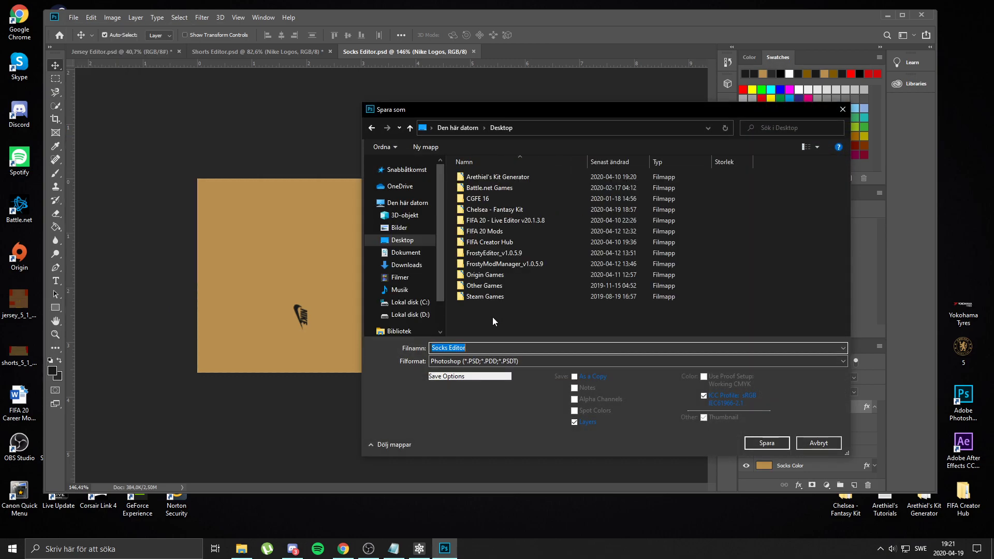
double_click(505, 210)
double_click(492, 241)
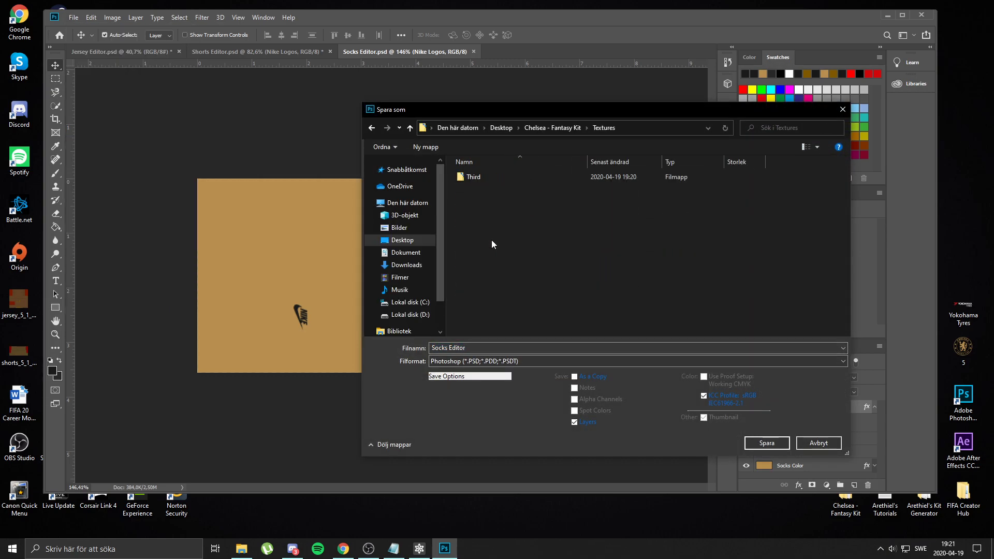
double_click(492, 177)
left_click(483, 362)
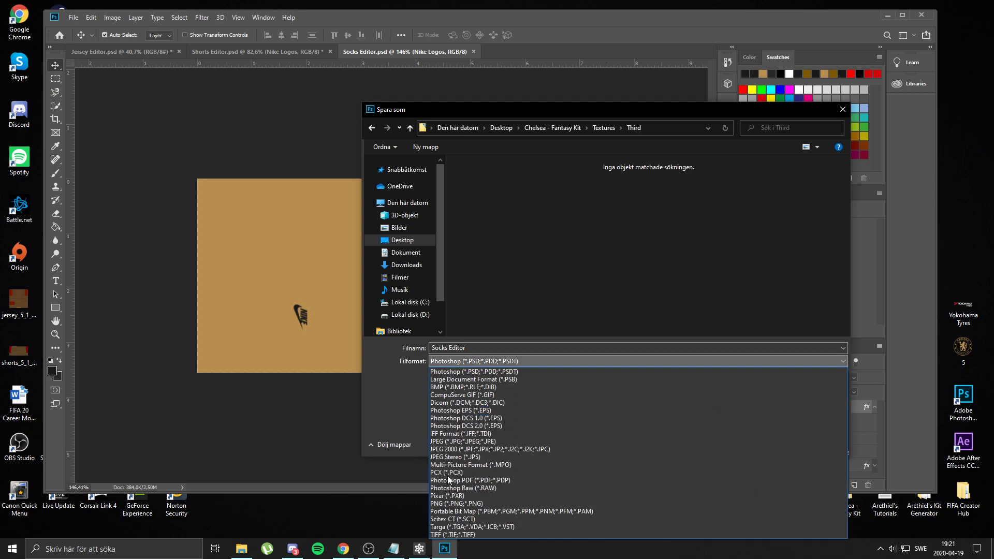
left_click(466, 502)
type("Socks Colo")
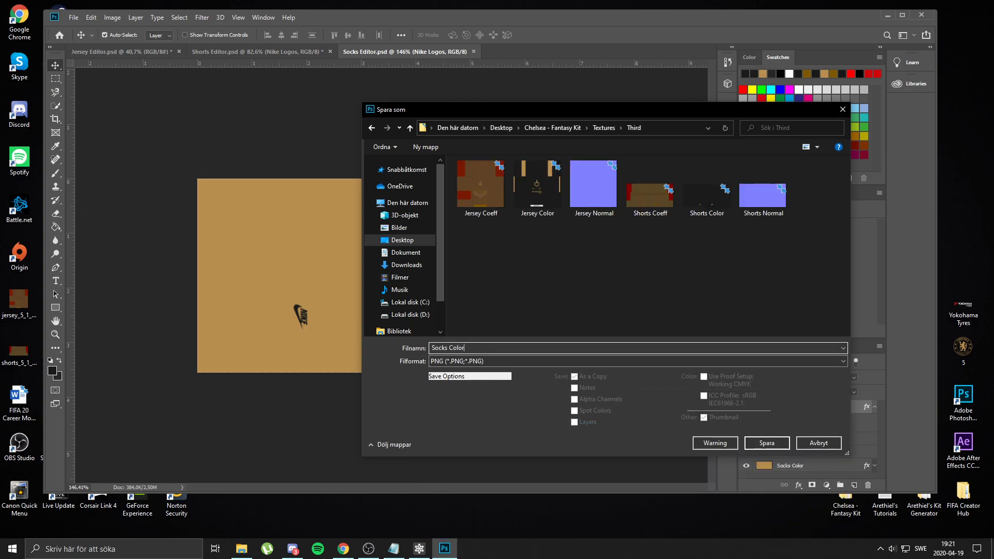
type("r")
key("Return")
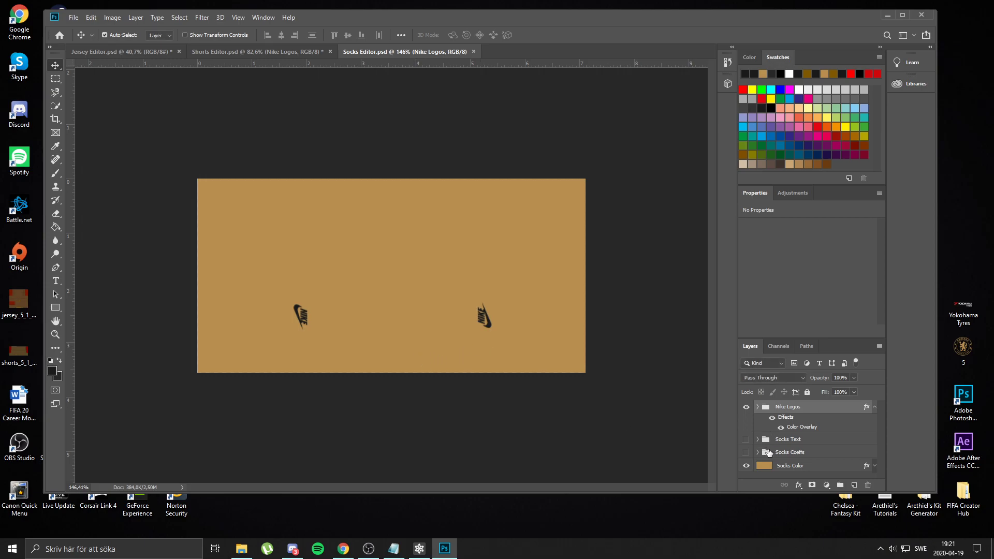
Show the Socks Coeffs group and place the Jersey Coeff image from the Third folder into the socks document as a color reference
left_click(747, 453)
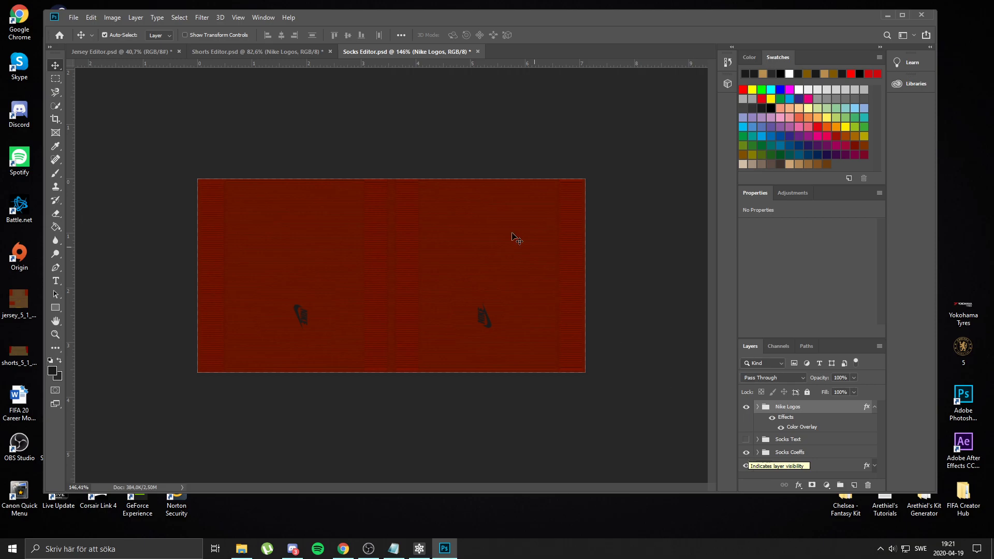
left_click(242, 549)
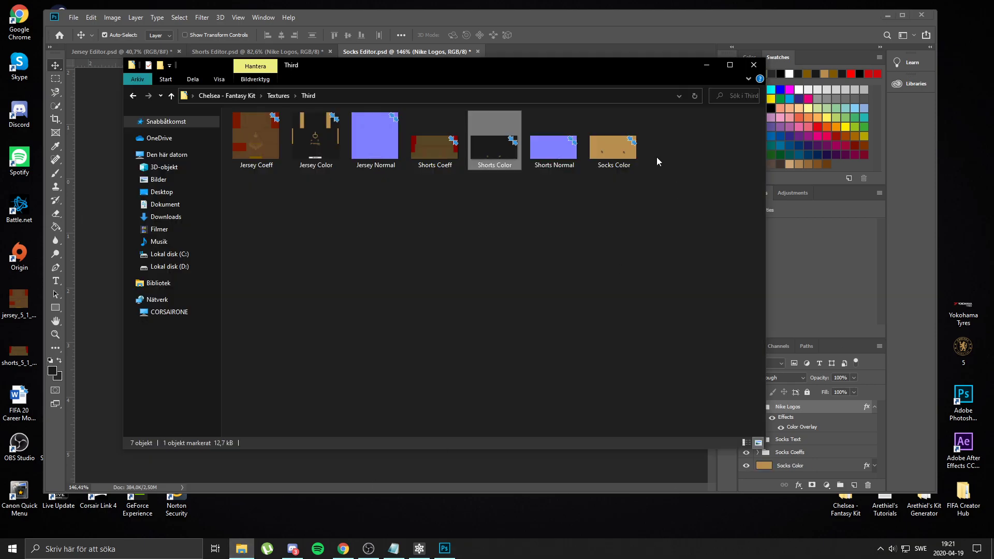
left_click_drag(562, 71, 750, 150)
left_click_drag(444, 210, 254, 221)
key("Return")
scroll(384, 284, "up", 4)
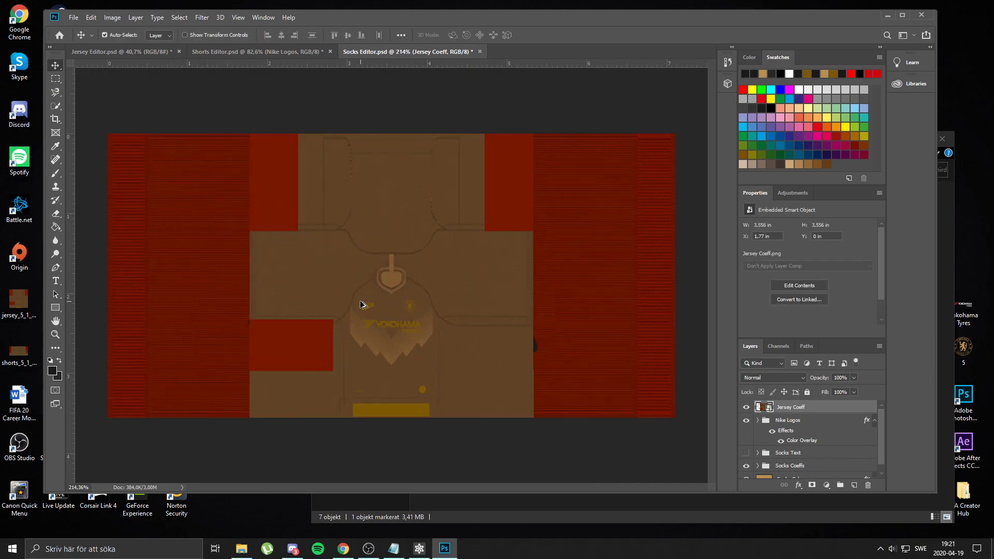
Change the Nike Logos group's Color Overlay to the dark yellow sampled from the band near the lower edge of the placed Jersey Coeff image
left_click(802, 422)
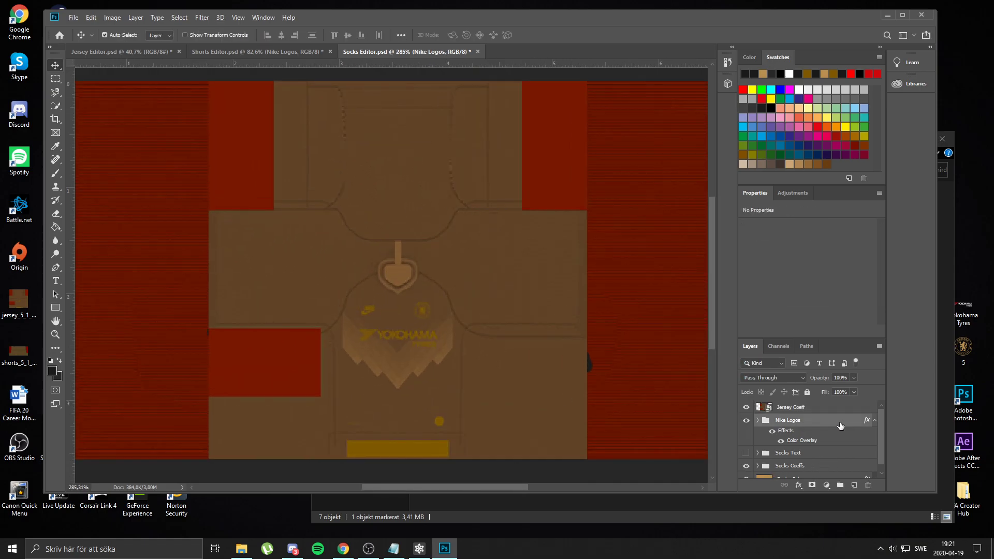
double_click(830, 422)
left_click(528, 380)
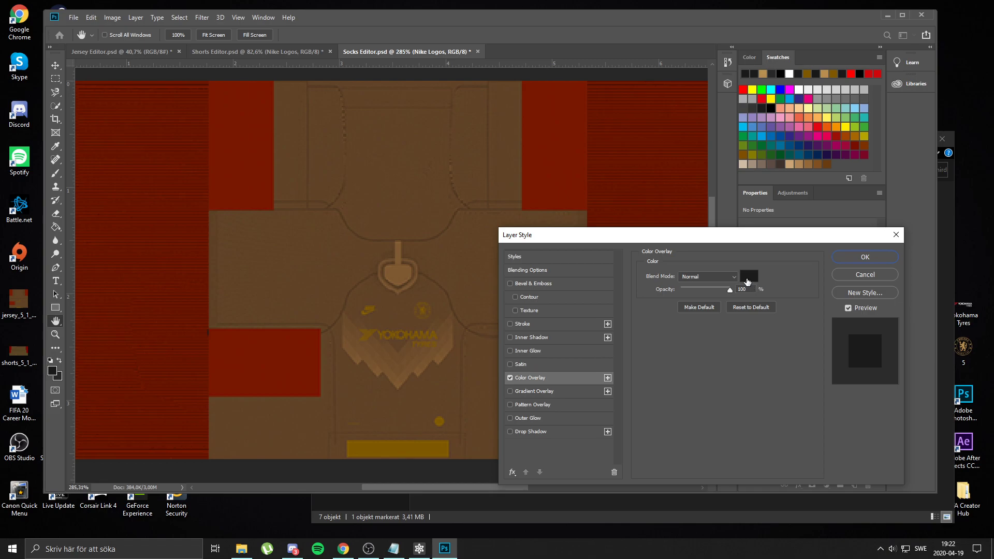
left_click(750, 276)
left_click(419, 443)
left_click(922, 248)
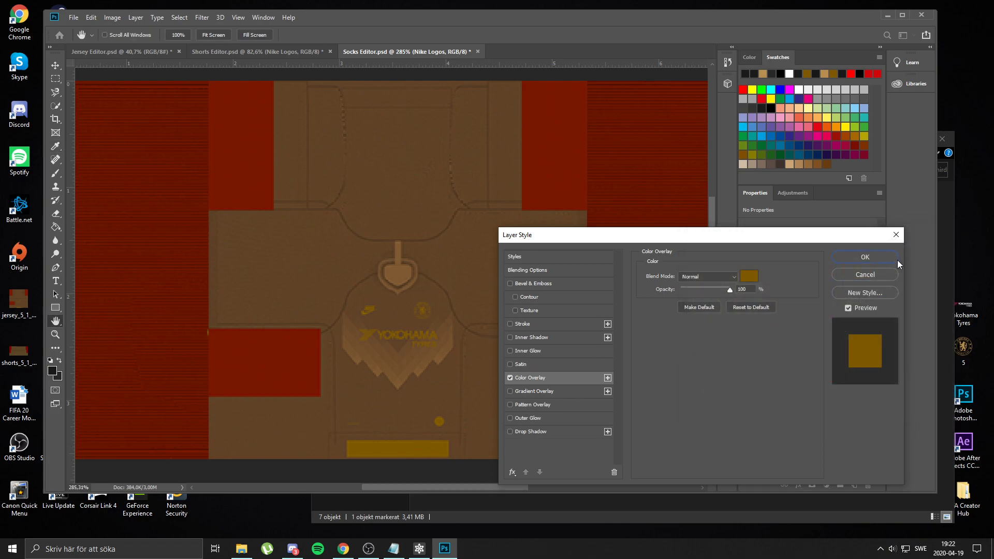
left_click(863, 262)
Delete the Jersey Coeff reference layer from the socks document
left_click(799, 408)
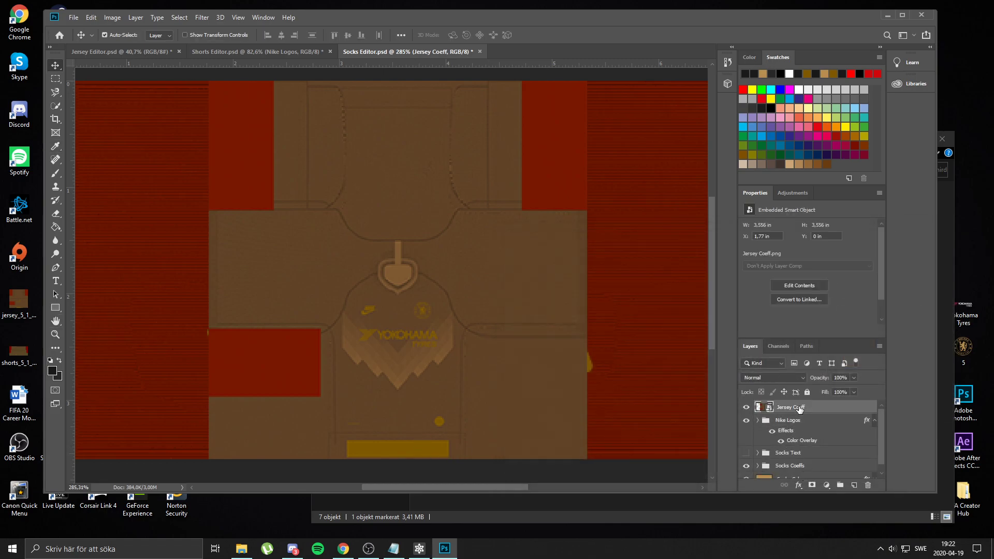
key("Delete")
scroll(228, 273, "down", 5)
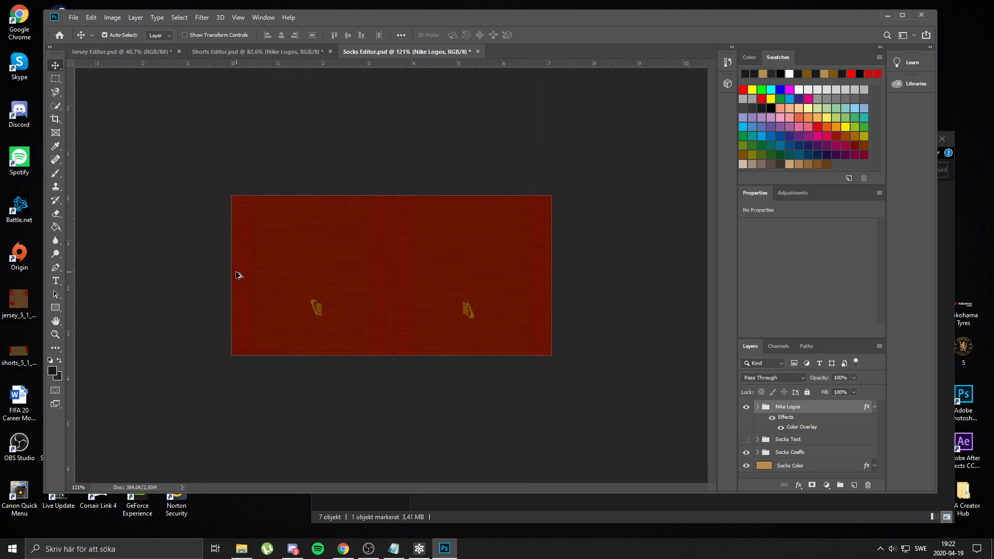
Save a PNG copy of the socks named Socks Coeff in the Chelsea - Fantasy Kit > Textures > Third folder
left_click(79, 20)
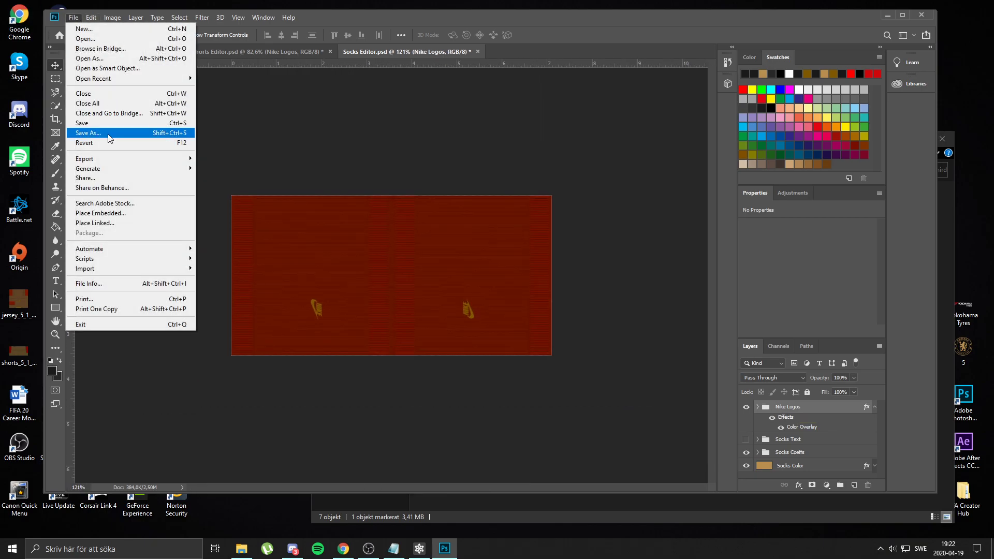
left_click(114, 131)
left_click(474, 361)
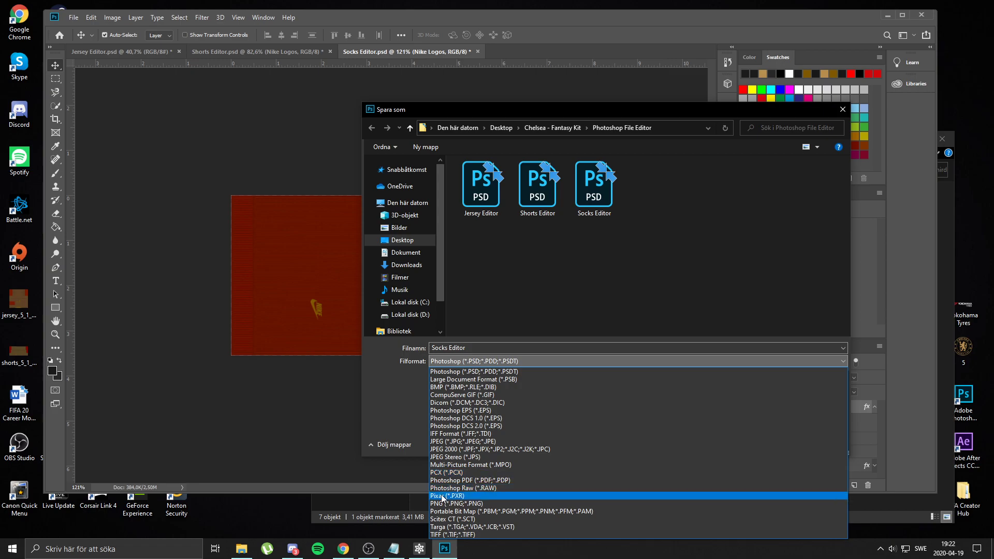
left_click(448, 503)
left_click(415, 243)
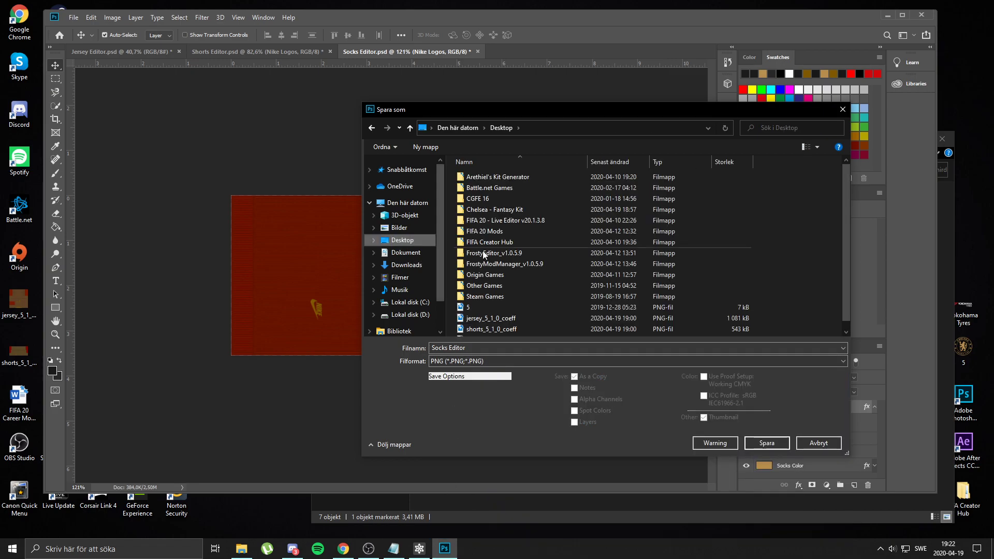
double_click(503, 210)
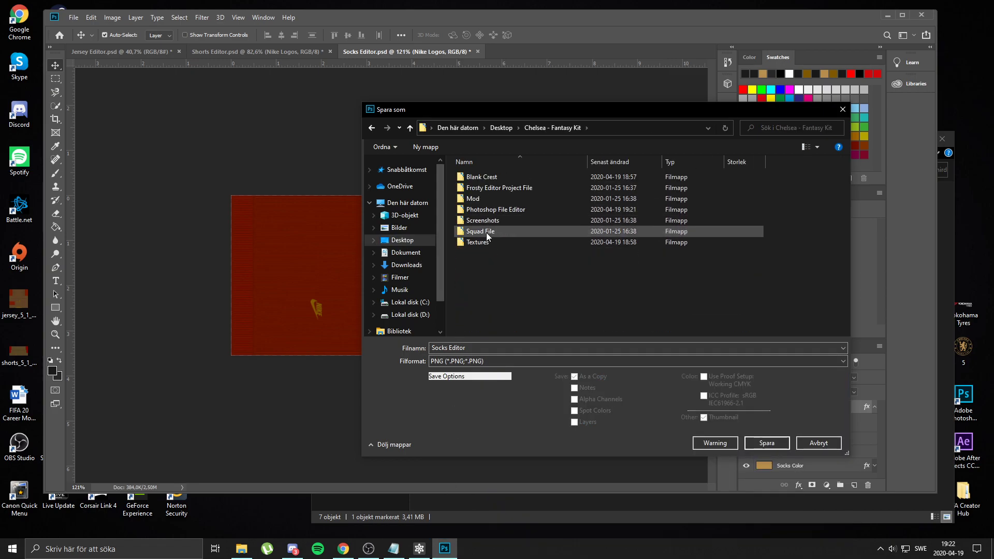
double_click(486, 241)
double_click(498, 177)
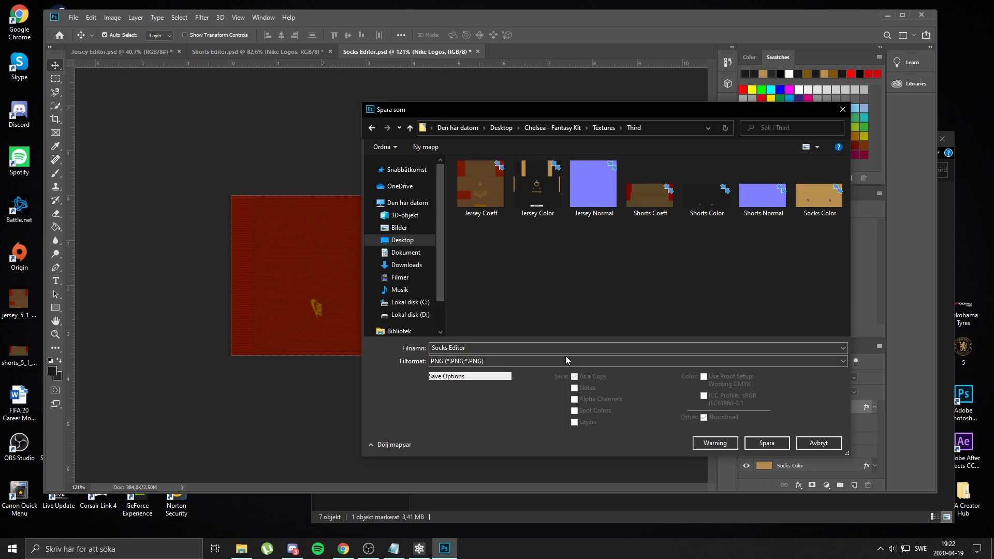
left_click(827, 216)
double_click(516, 347)
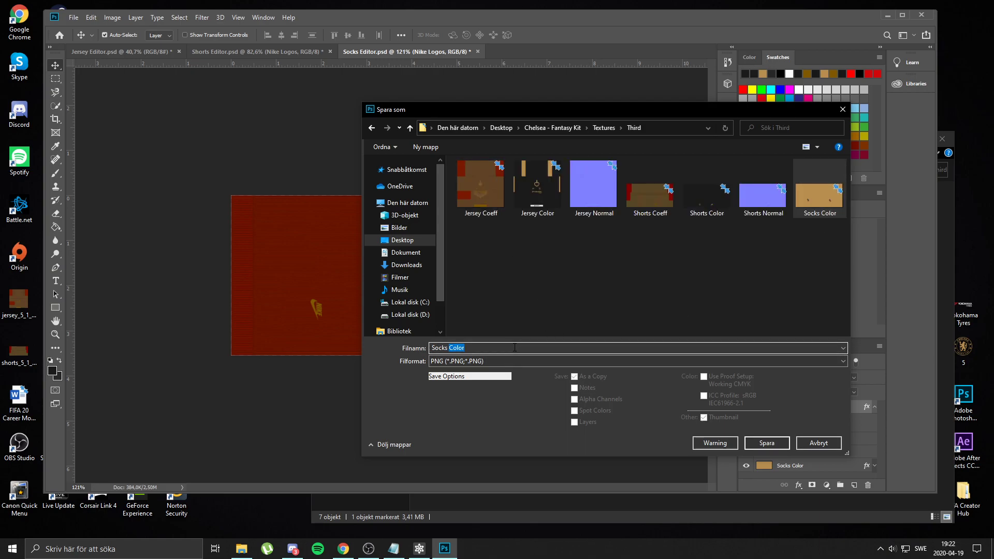
type("Coeff")
key("Return")
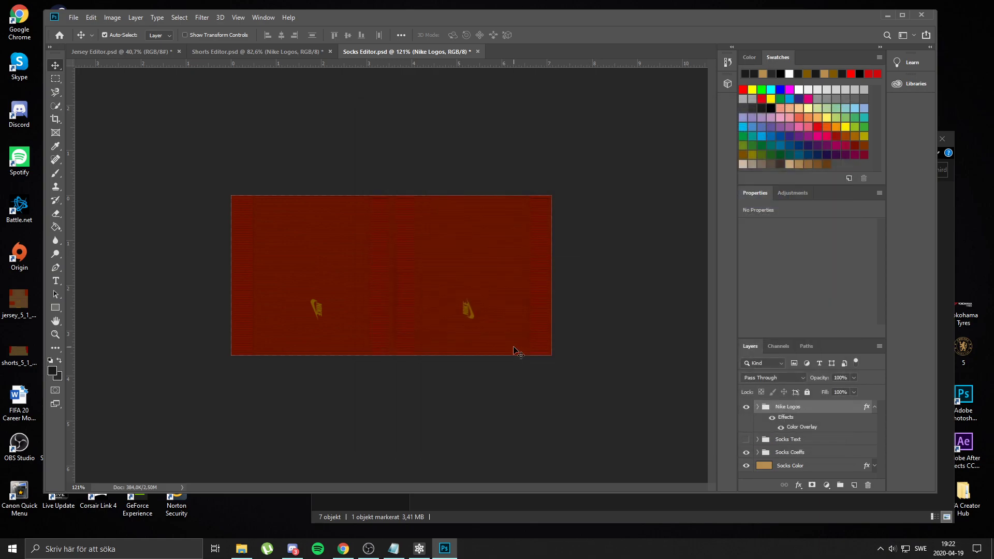
Open the Socks Color image from the Third folder as a separate document in Photoshop
left_click(527, 521)
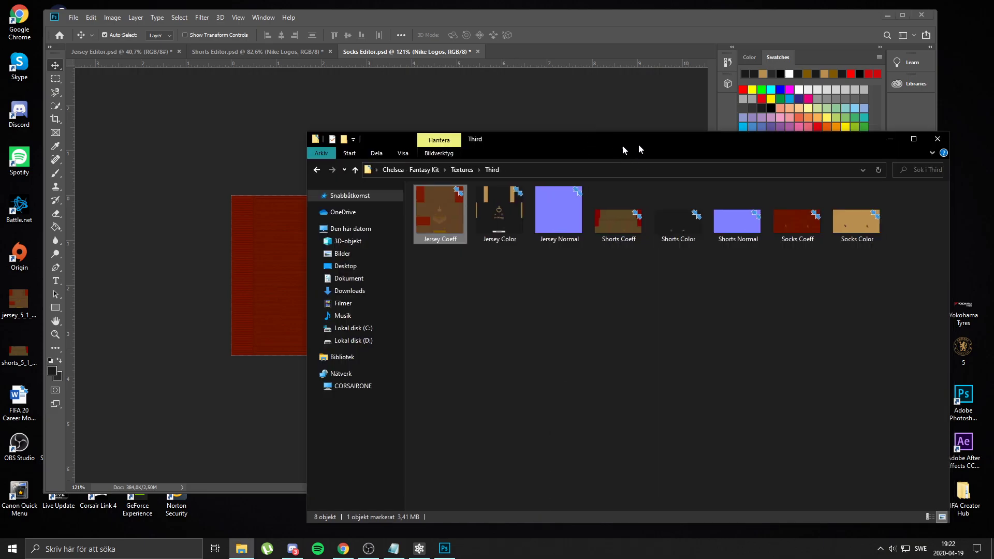
left_click_drag(637, 149, 457, 117)
left_click(682, 193)
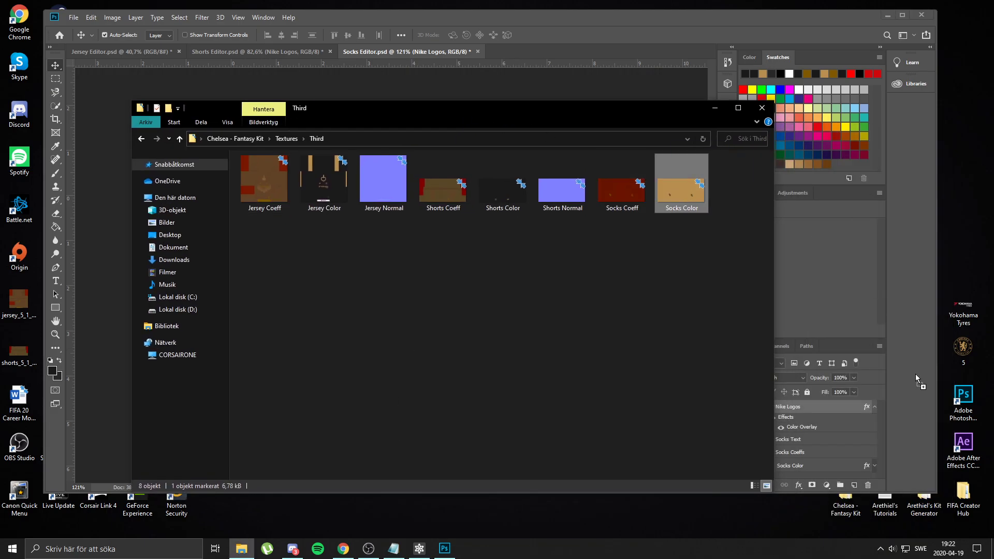
left_click_drag(915, 375, 917, 372)
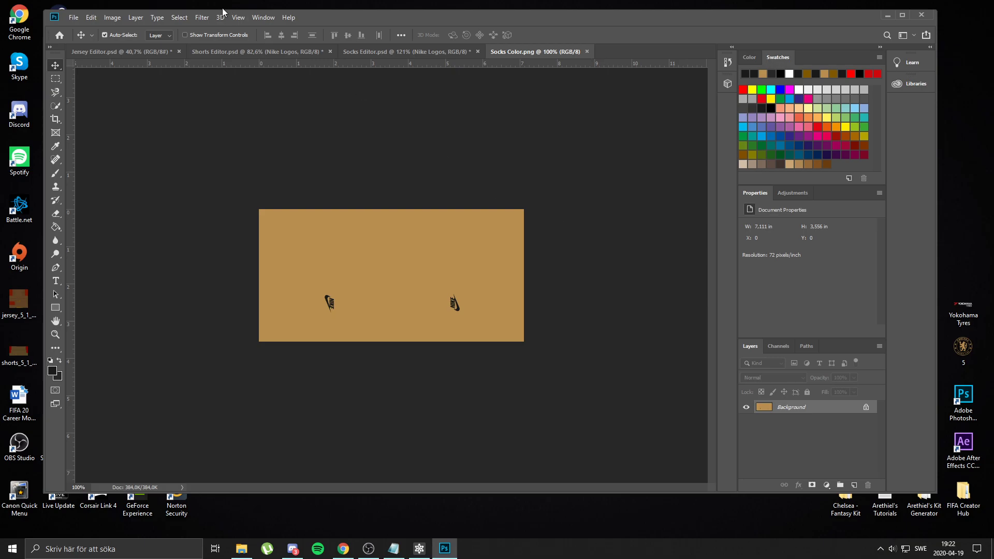
Generate a normal map from the Socks Color image, keeping the filter's current settings
left_click(198, 19)
mouse_move(233, 127)
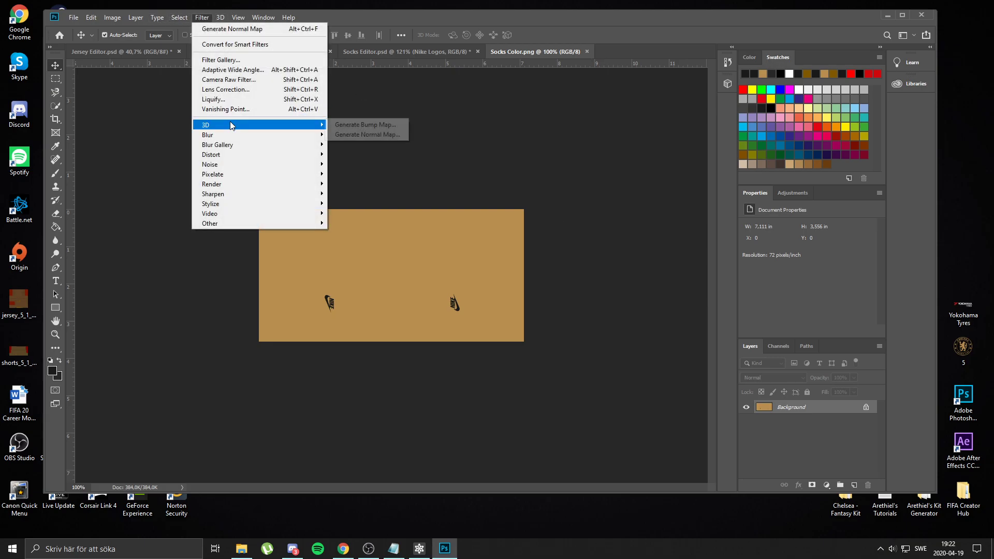
left_click(364, 135)
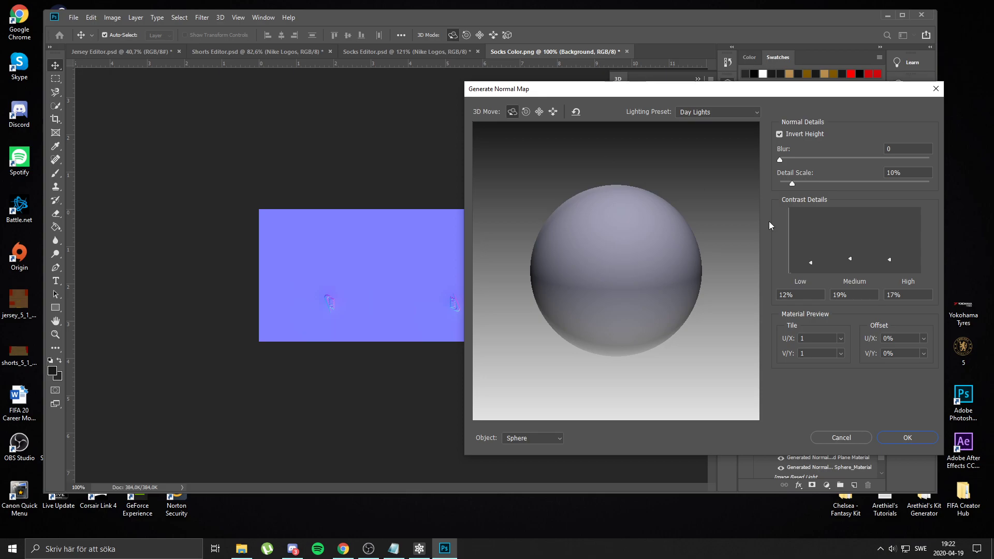
left_click(916, 438)
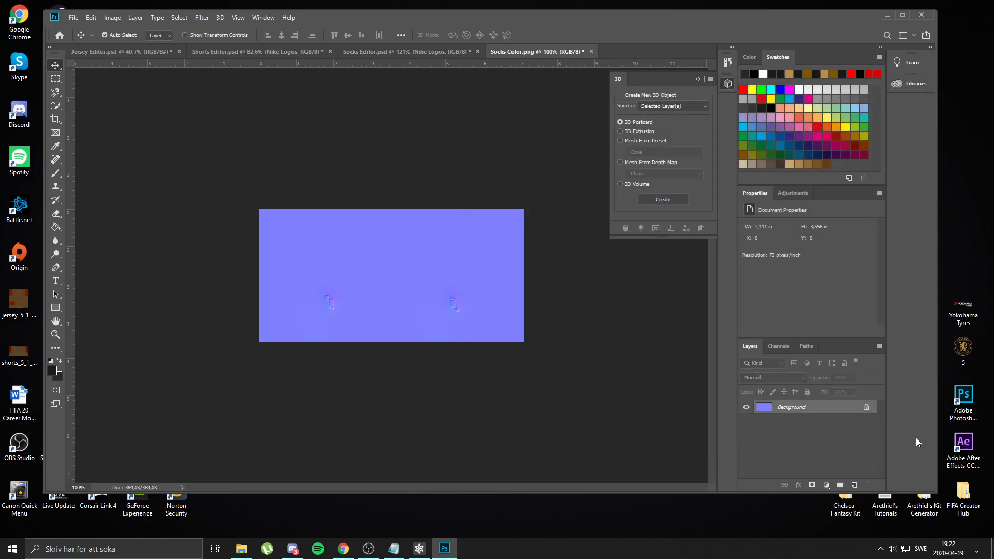
Save the generated normal map as a PNG named Socks Normal in the Textures > Third folder, and close its document
left_click(74, 18)
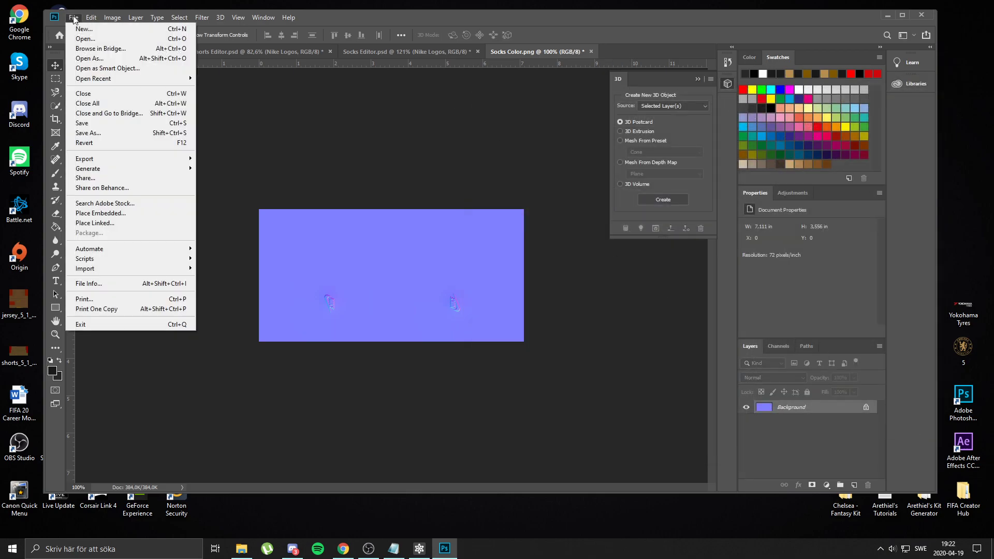
left_click(99, 133)
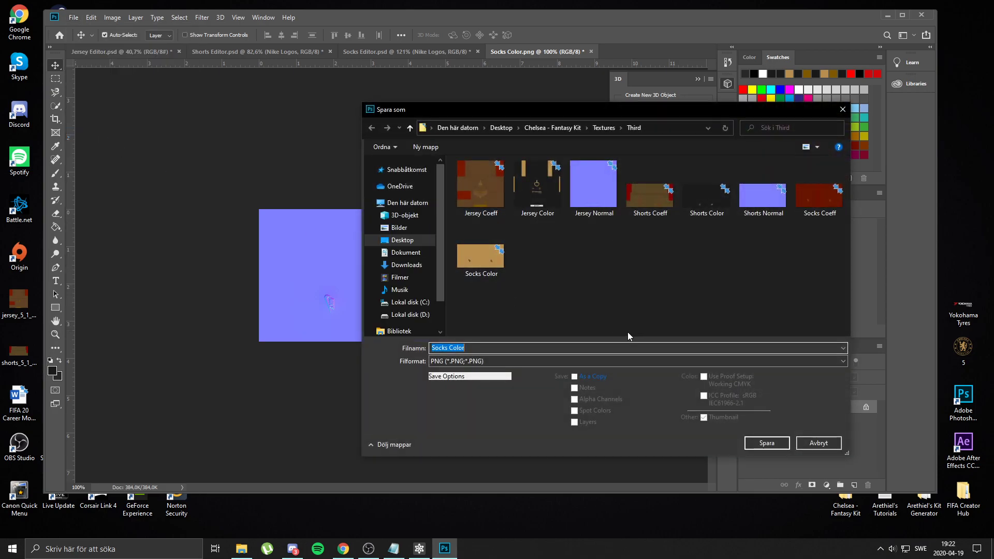
left_click(492, 348)
key("BackSpace")
key("BackSpace")
key("BackSpace")
key("BackSpace")
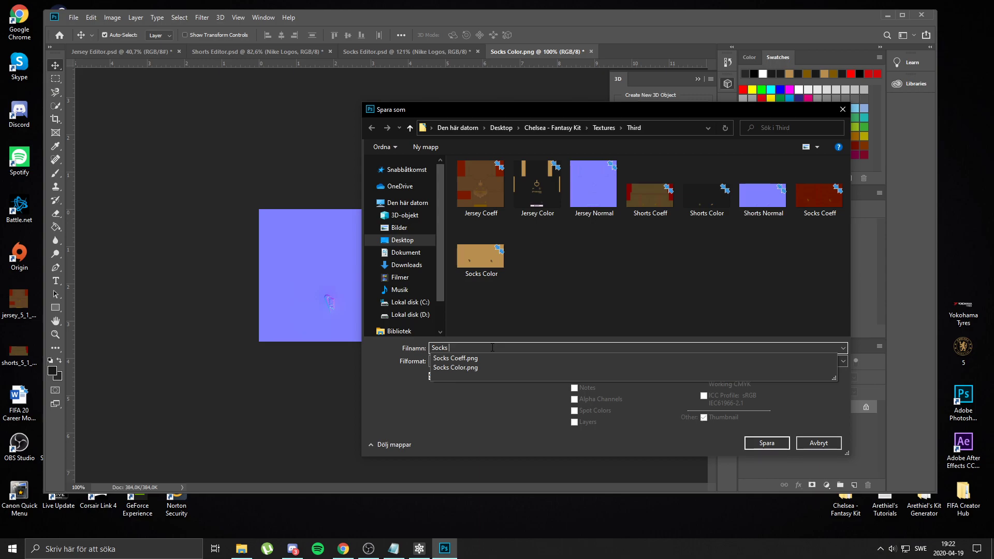
type("Normal")
key("Return")
key("Return")
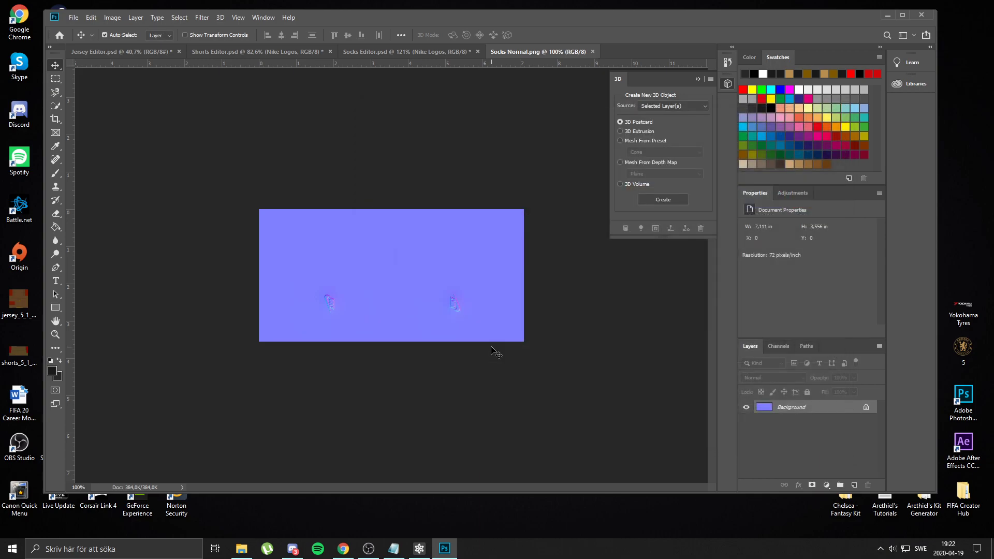
left_click(593, 51)
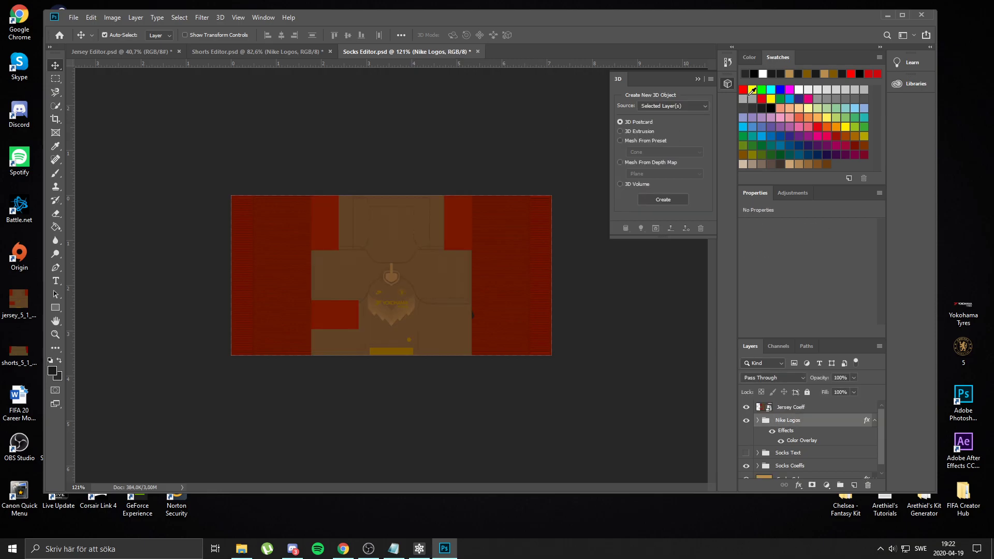
Undo the recent coeff edits in the Socks Editor and Shorts Editor documents, and check the Jersey, Shorts and Socks Editor designs
left_click(728, 84)
key("ctrl+z")
key("ctrl+z")
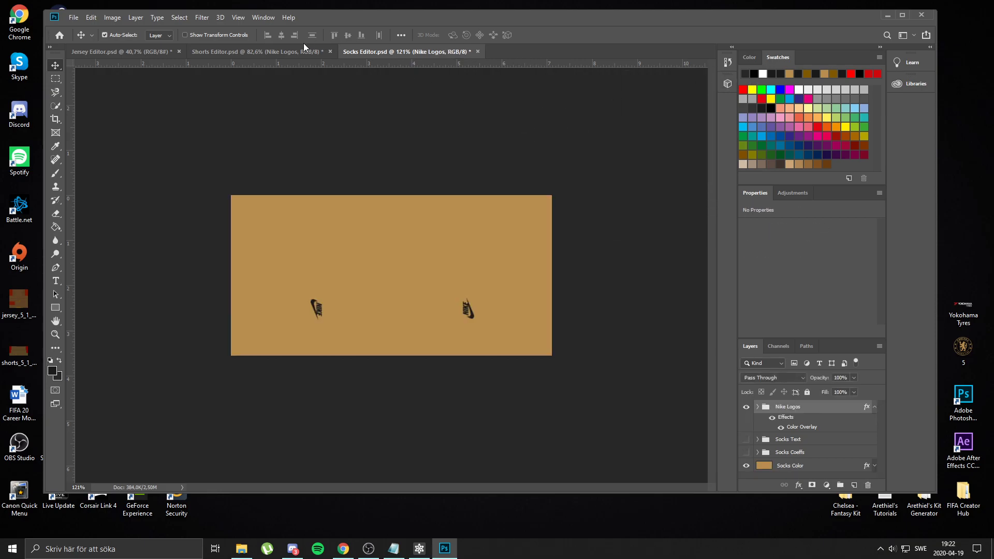
left_click(306, 51)
key("ctrl+z")
key("ctrl+z")
key("ctrl+z")
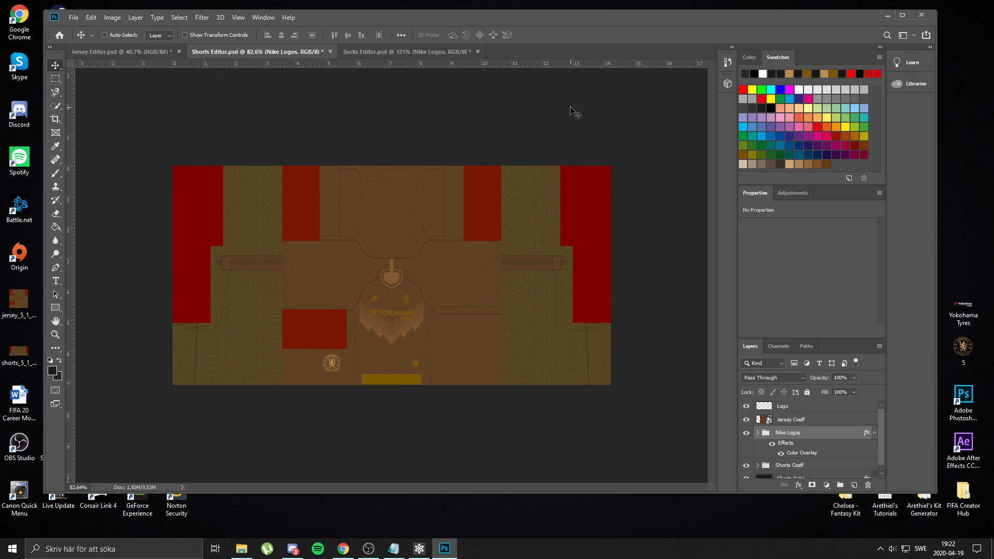
left_click(122, 51)
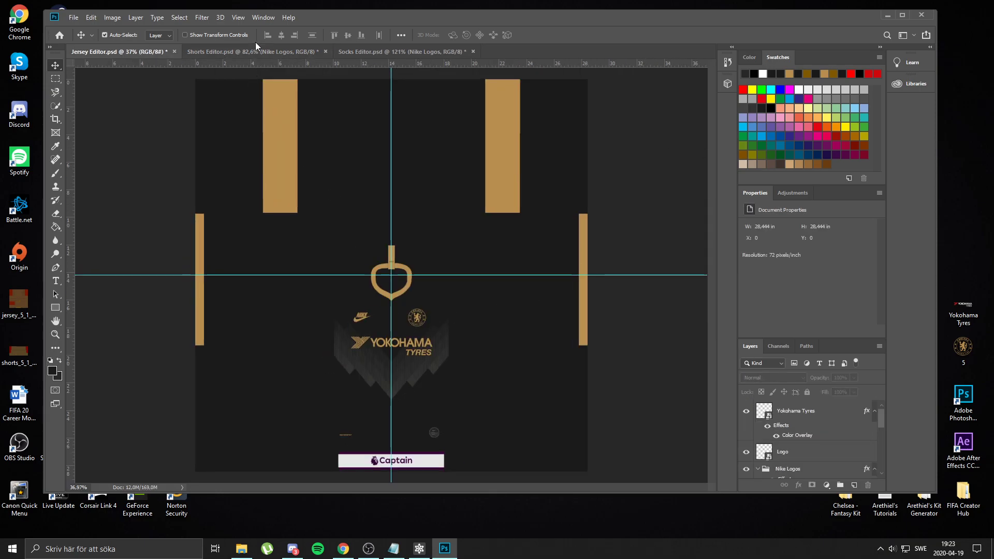
left_click(255, 52)
left_click(402, 53)
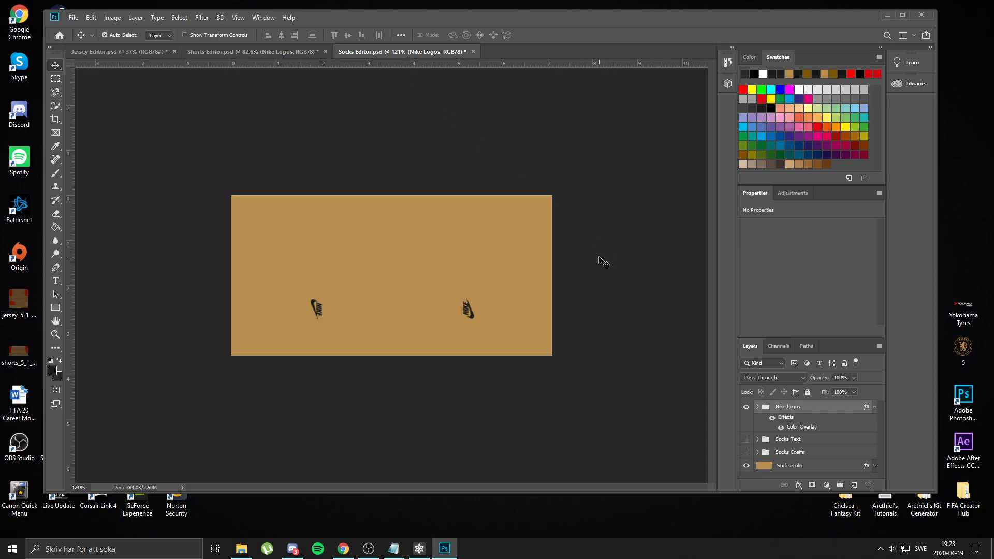
Switch to File Explorer and check the exported textures in the Third folder, briefly opening the Jersey Color image
left_click(887, 16)
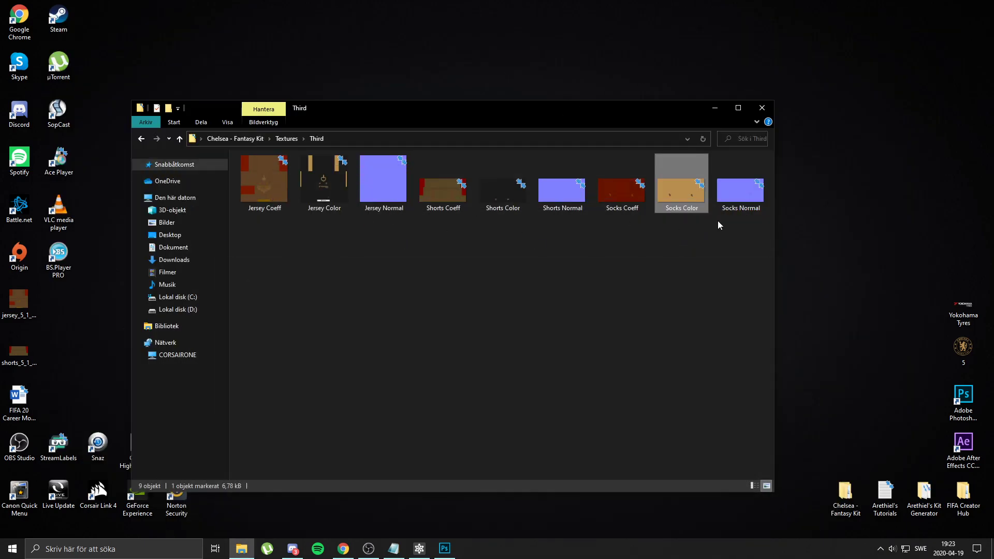
left_click_drag(558, 108, 614, 114)
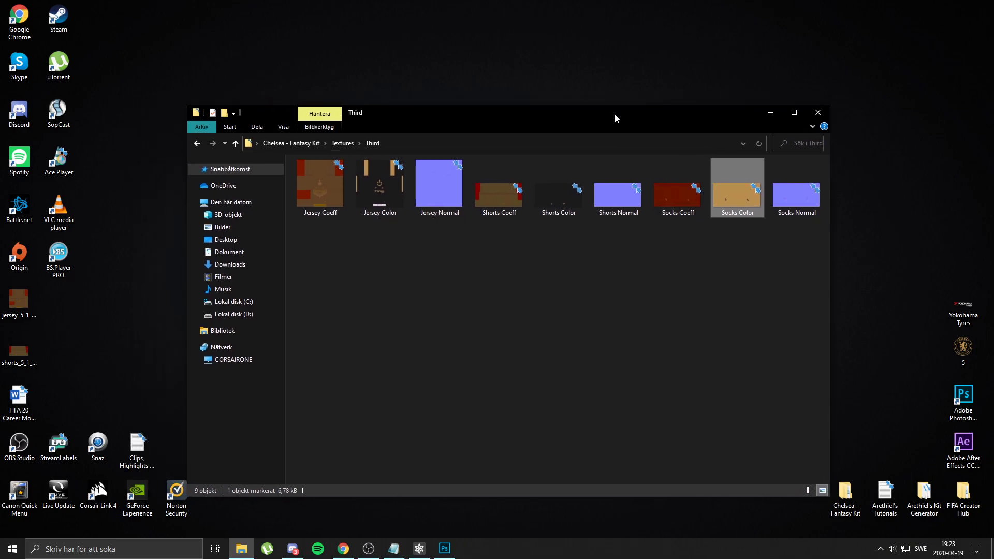
double_click(394, 186)
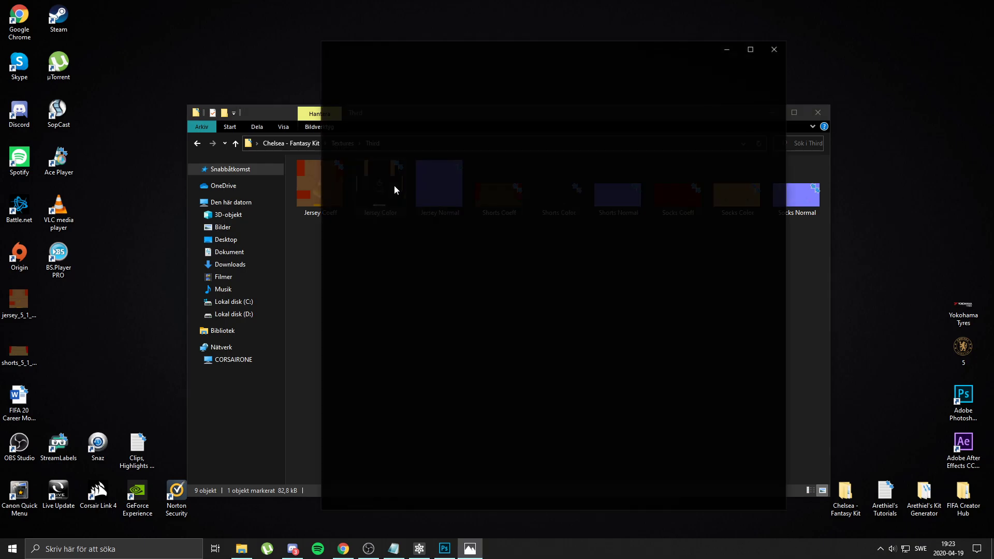
left_click(776, 48)
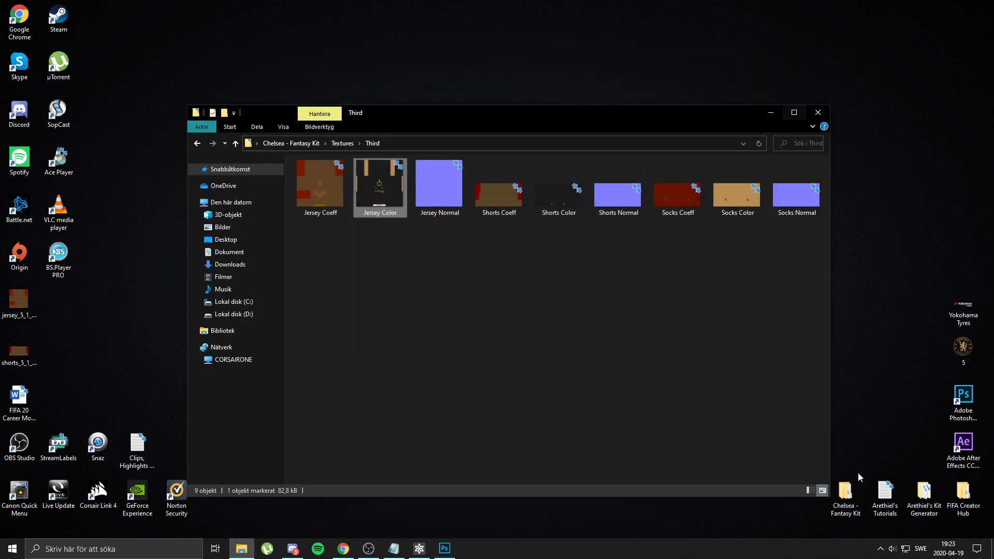
Open Collar7 from the Arethiel's Kit Generator > Minikit Generator > Collars folder in Photoshop
double_click(931, 501)
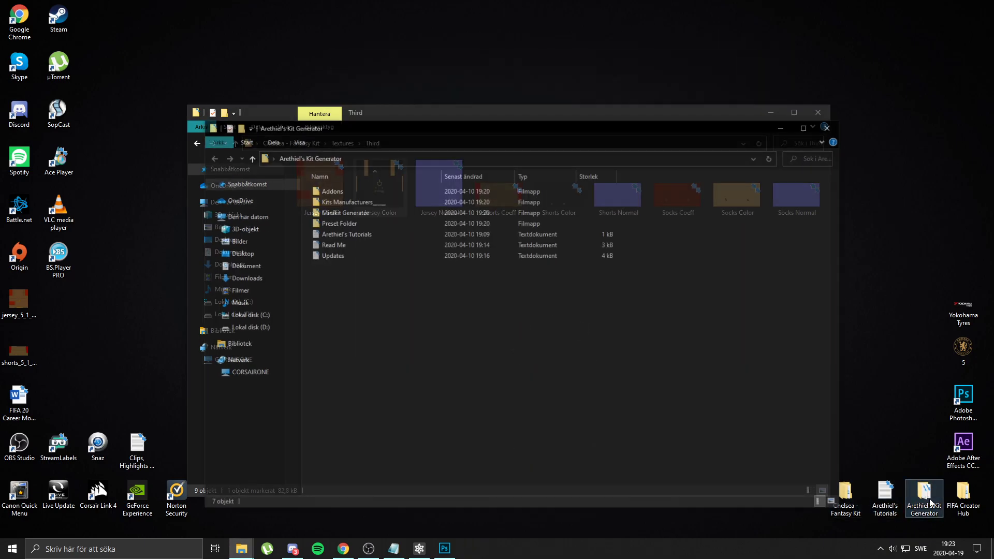
double_click(346, 214)
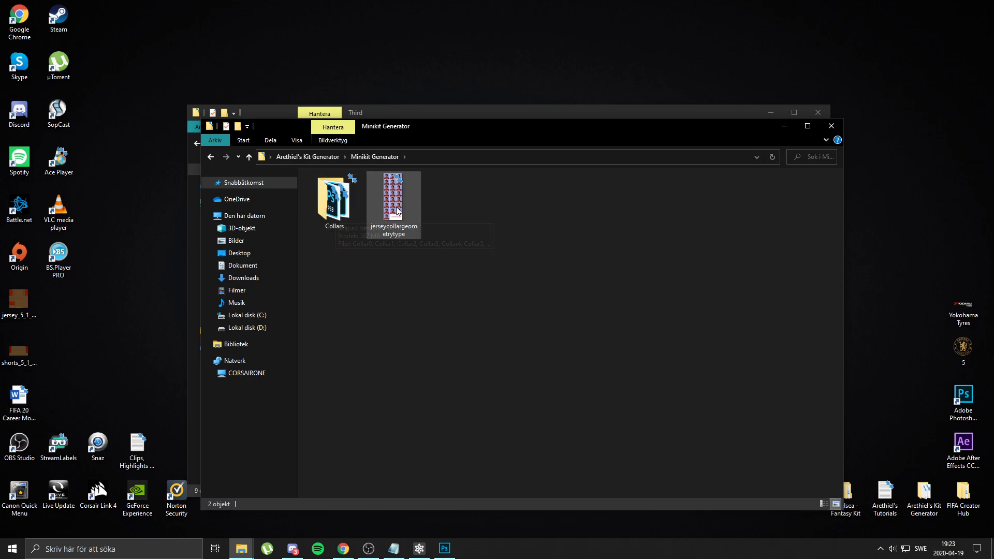
double_click(339, 209)
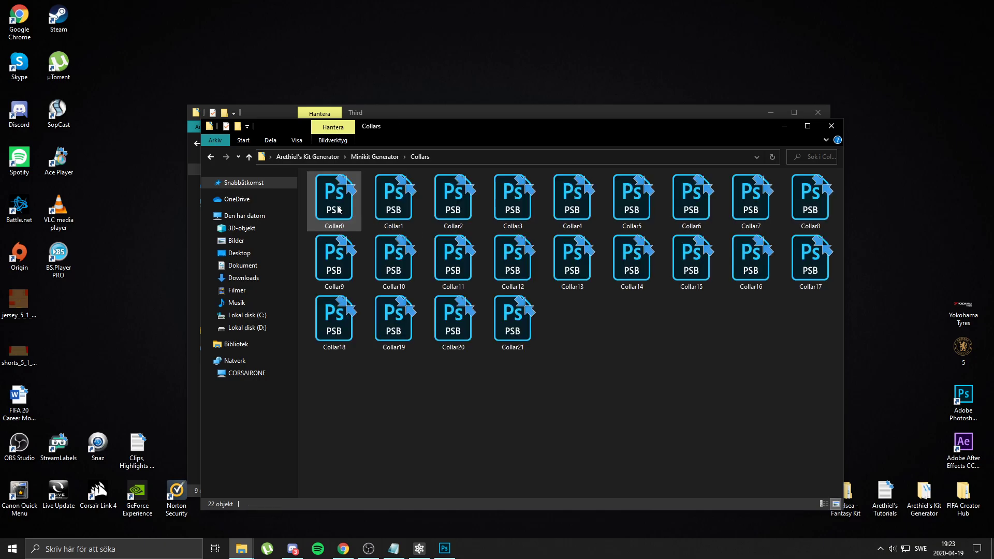
left_click(751, 211)
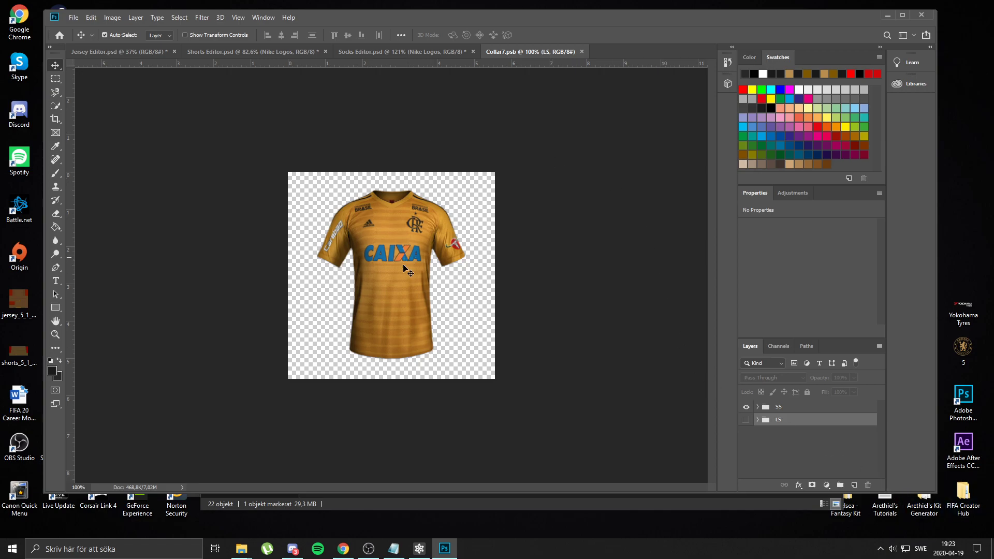
Preview the long-sleeve LS group in place of the short-sleeve SS group, then restore the short-sleeve display
left_click(745, 407)
left_click(747, 420)
left_click(758, 420)
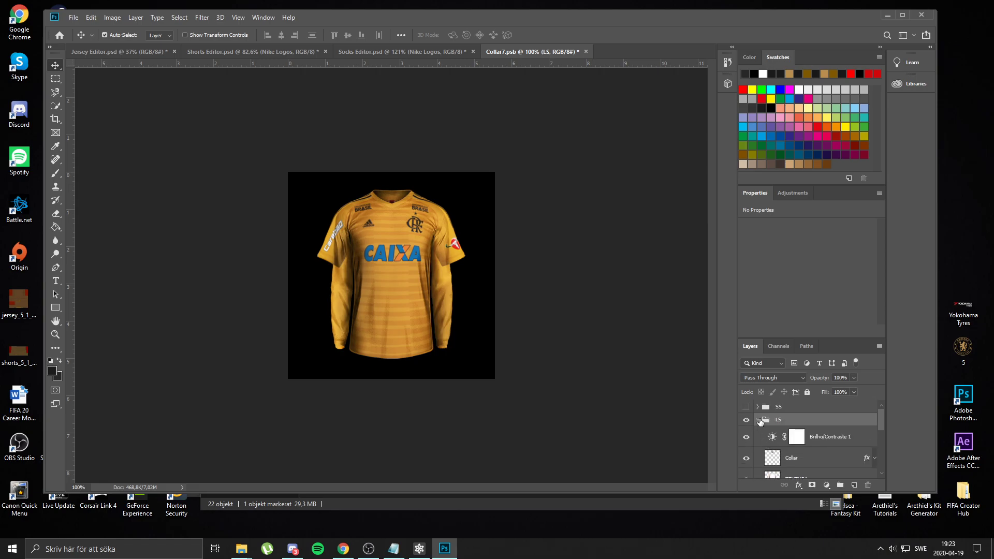
left_click(758, 420)
left_click(746, 420)
left_click(747, 407)
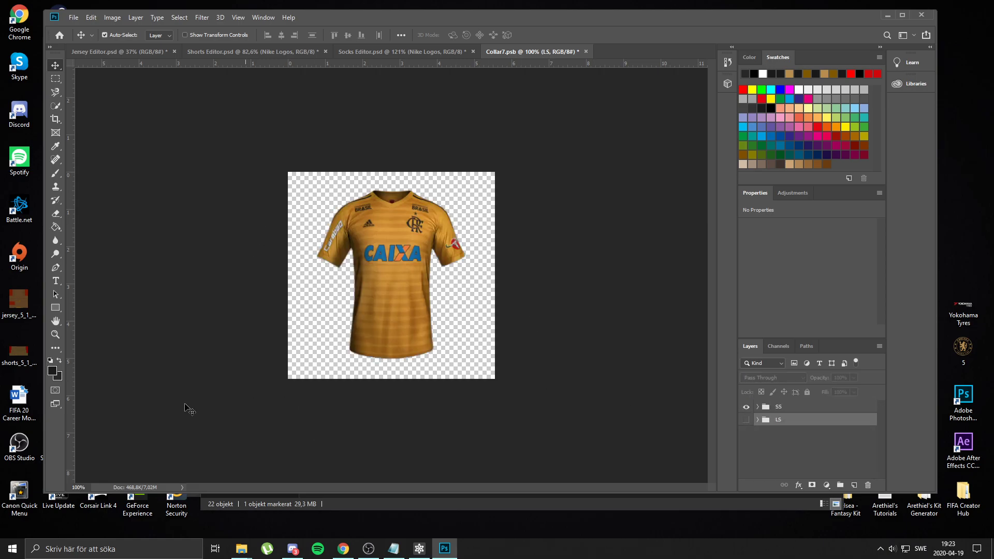
Open the contents of the Model smart object inside the SS group of Collar7 for editing
left_click(757, 409)
scroll(782, 430, "down", 3)
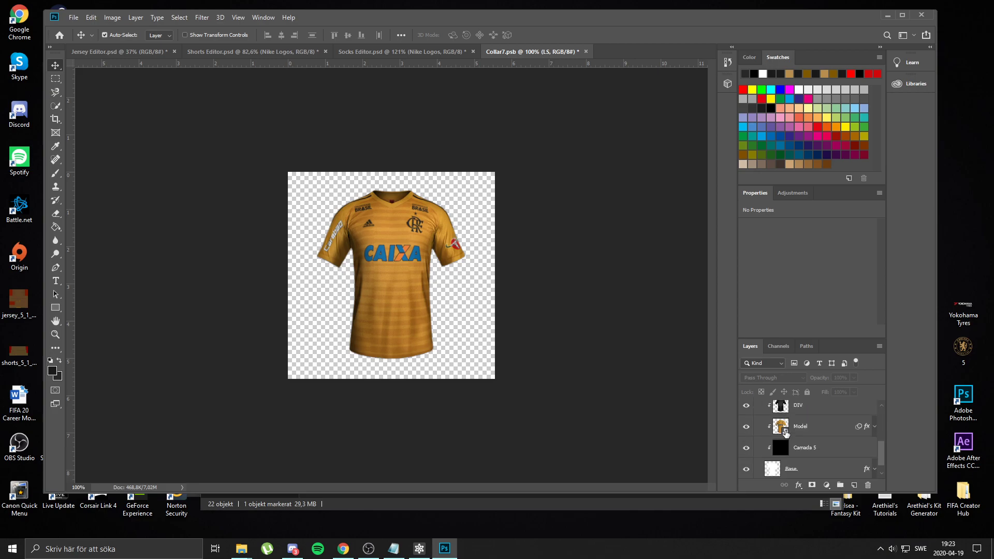
double_click(787, 432)
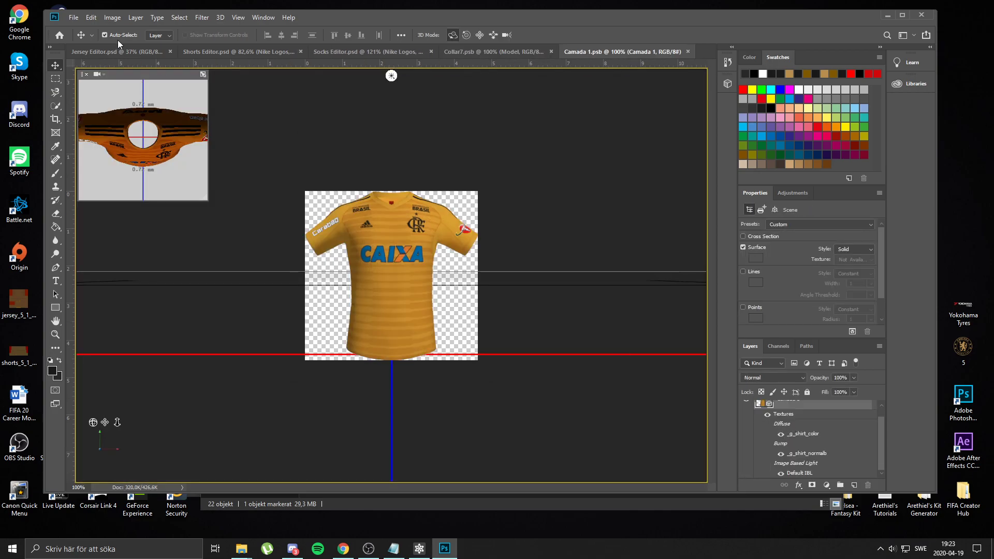
left_click(506, 53)
key("alt")
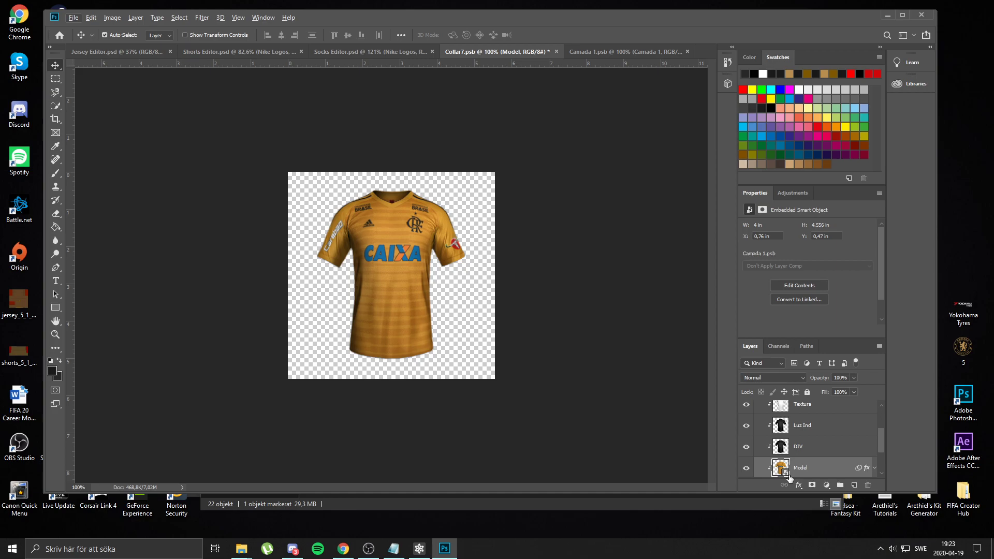
left_click(614, 52)
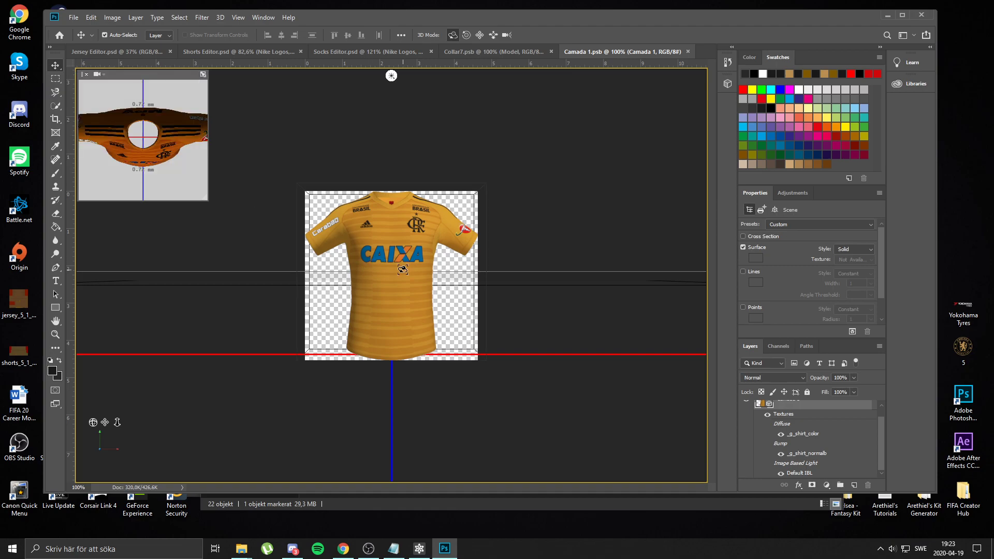
Replace the diffuse texture of the 3D jersey's material with Jersey Color from the Third folder
right_click(388, 260)
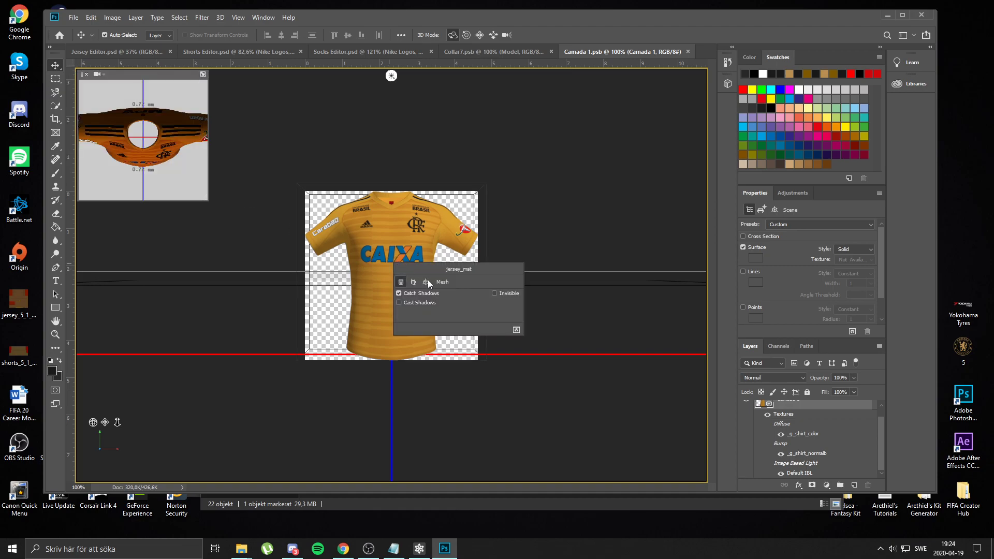
left_click(413, 283)
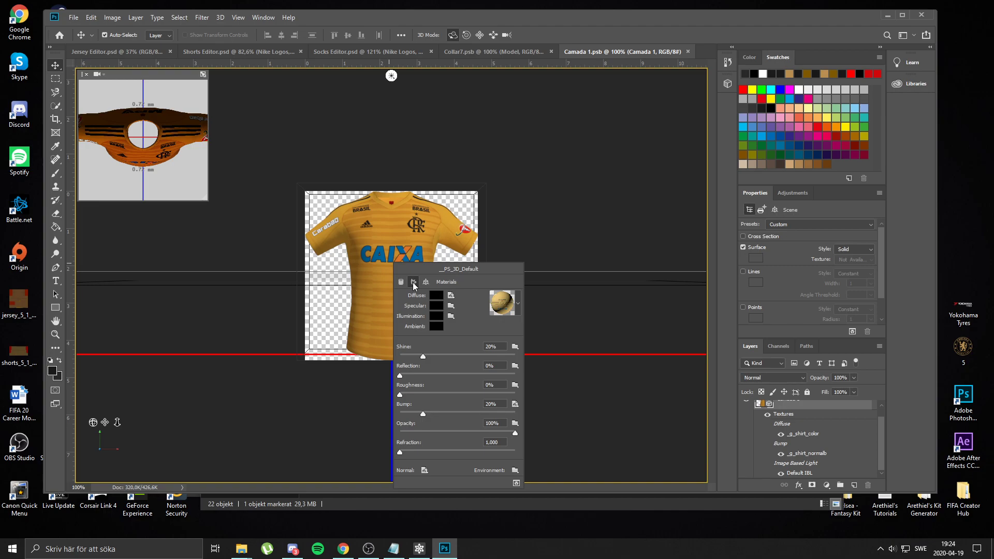
left_click(451, 296)
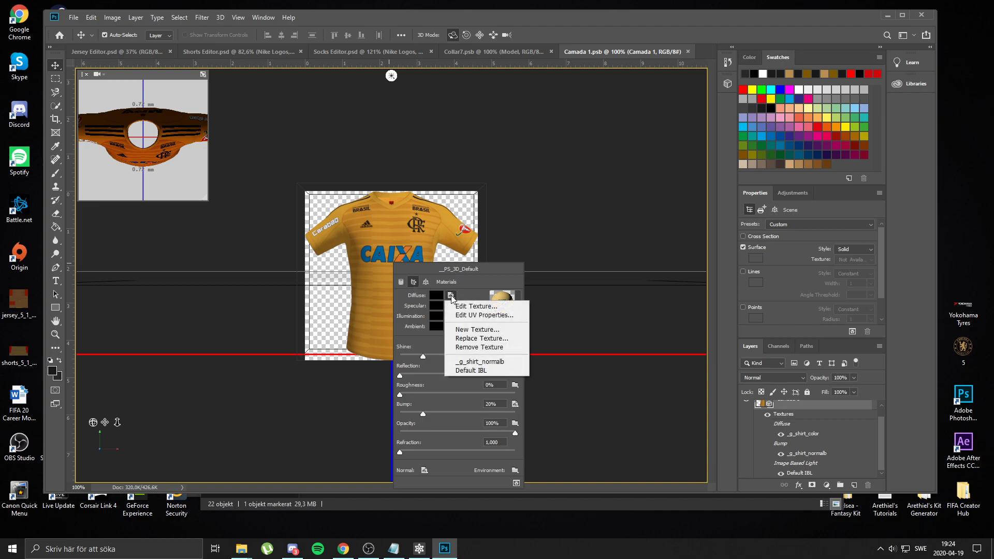
left_click(477, 340)
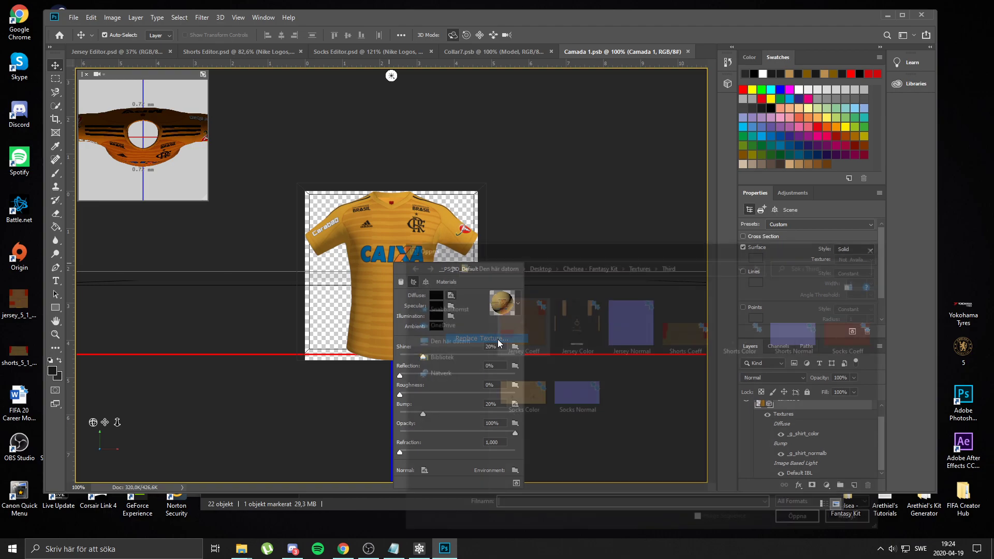
left_click_drag(624, 247, 627, 197)
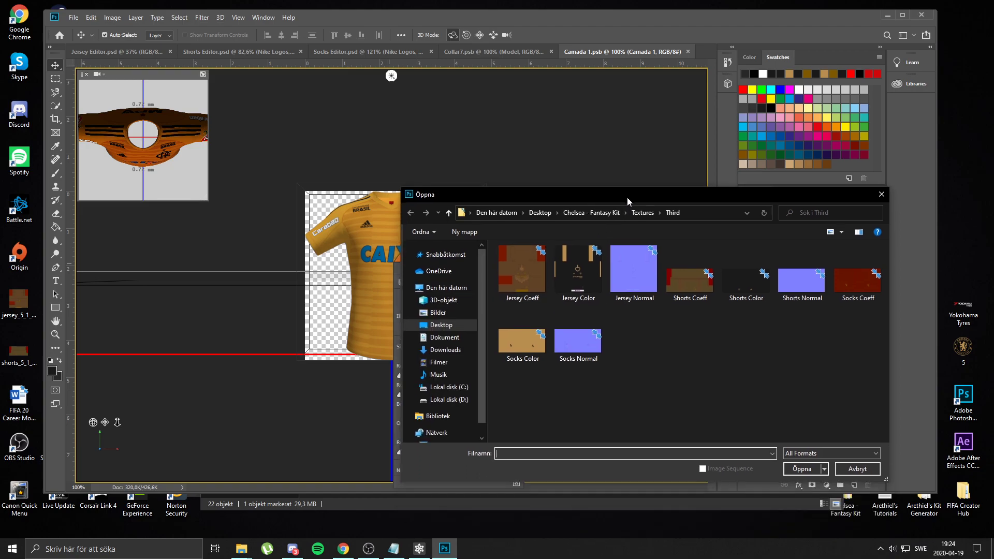
double_click(579, 275)
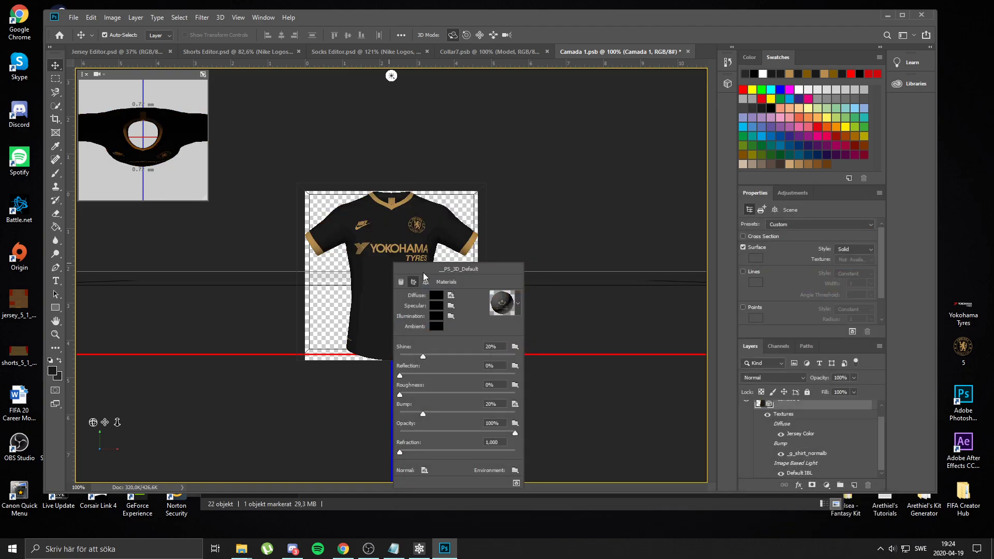
left_click_drag(454, 270, 574, 193)
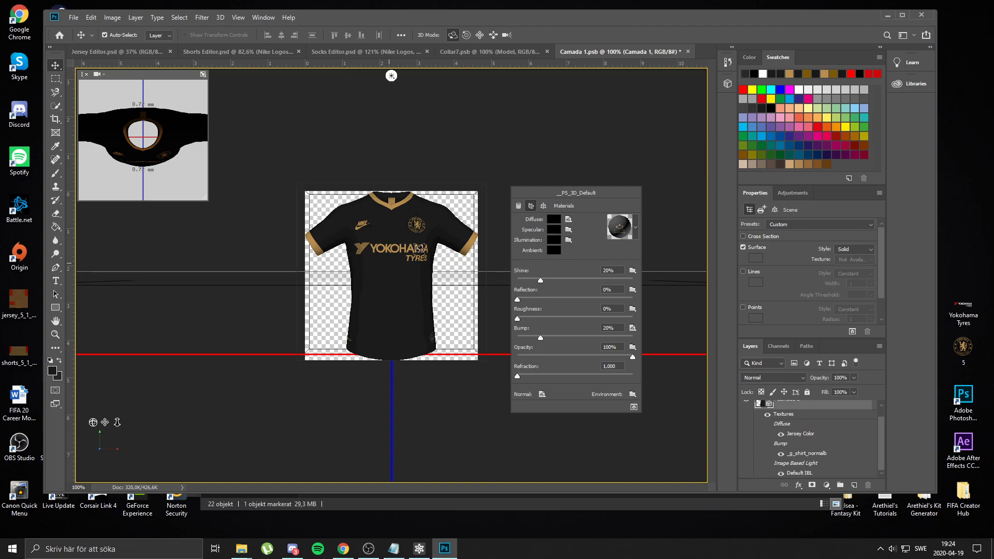
Hide the _g_shirt_normalb bump texture on the 3D jersey and render the model
scroll(406, 228, "up", 2)
scroll(406, 228, "up", 4)
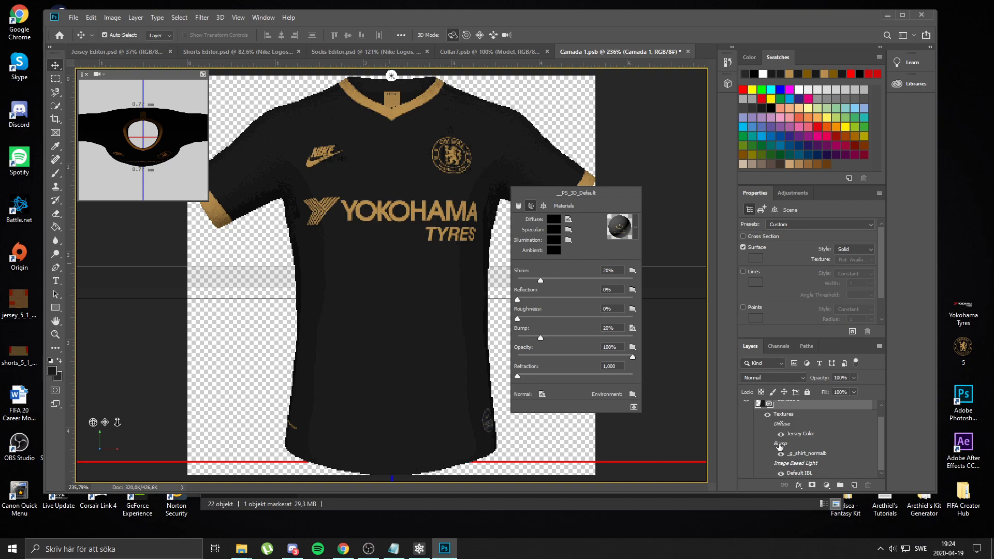
left_click(781, 454)
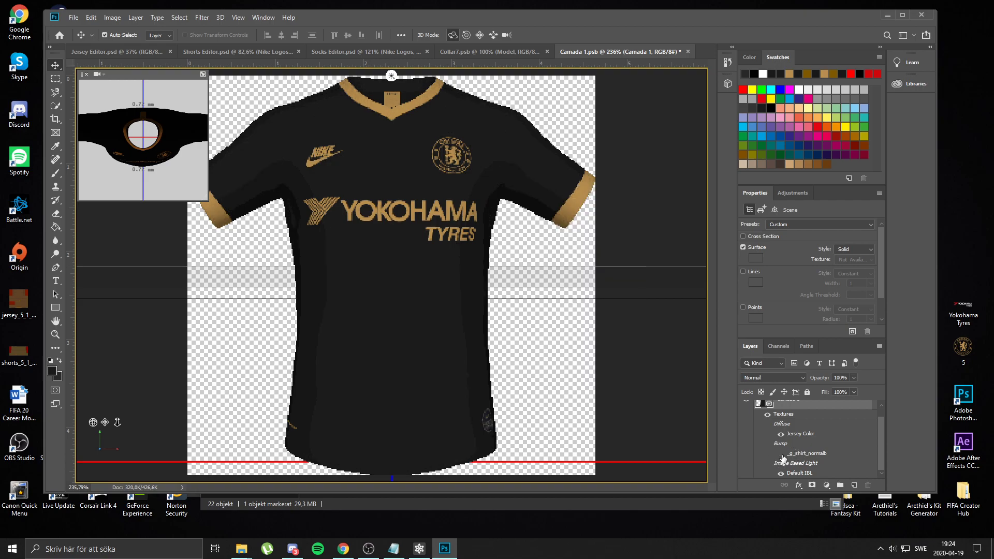
left_click(781, 455)
scroll(408, 317, "down", 8)
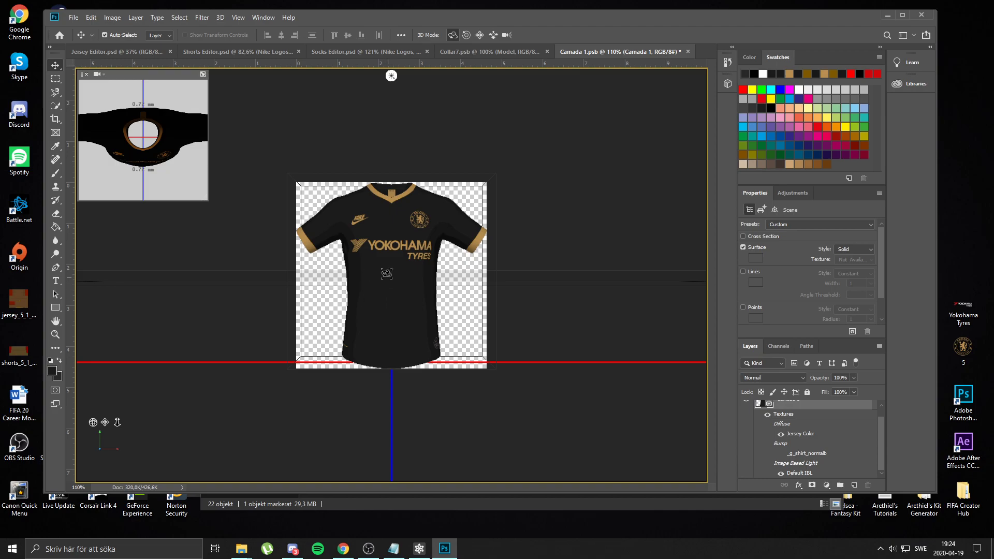
right_click(384, 267)
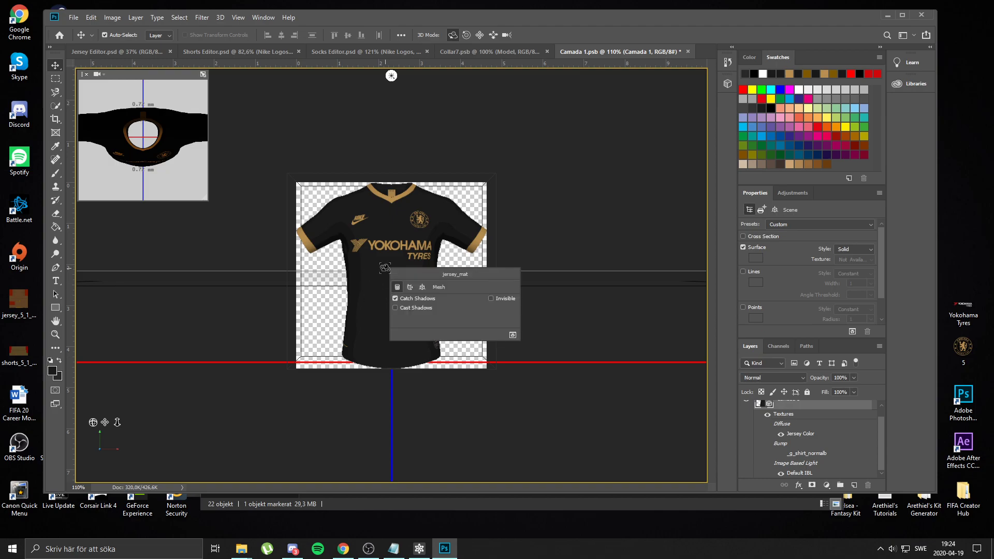
left_click(513, 336)
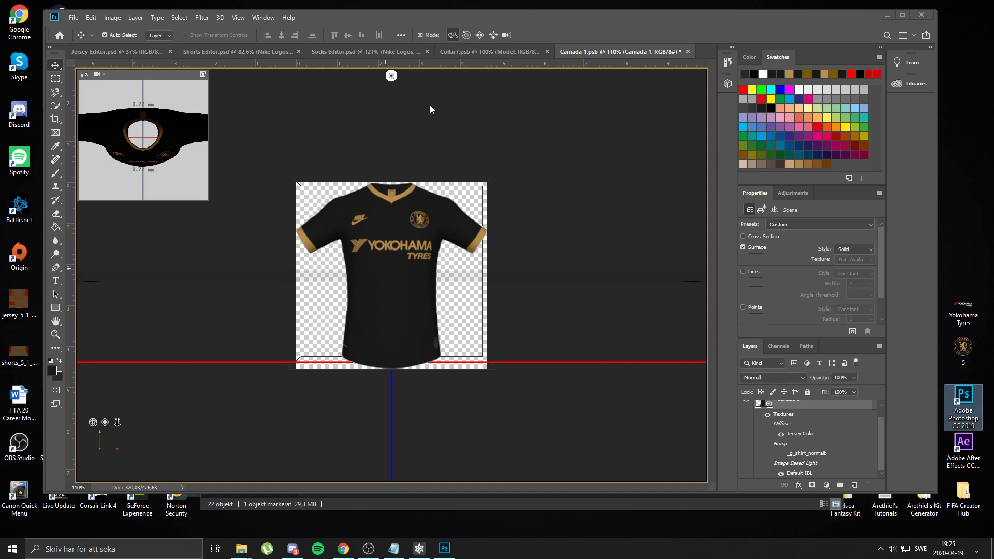
Save the edited contents of the Model smart object and return to the Collar7 document
left_click(75, 18)
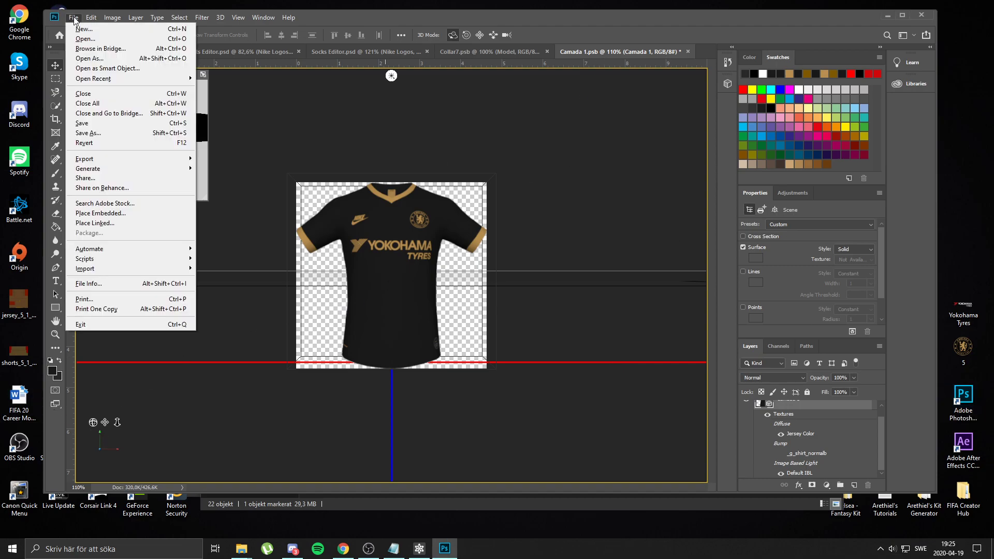
left_click(92, 125)
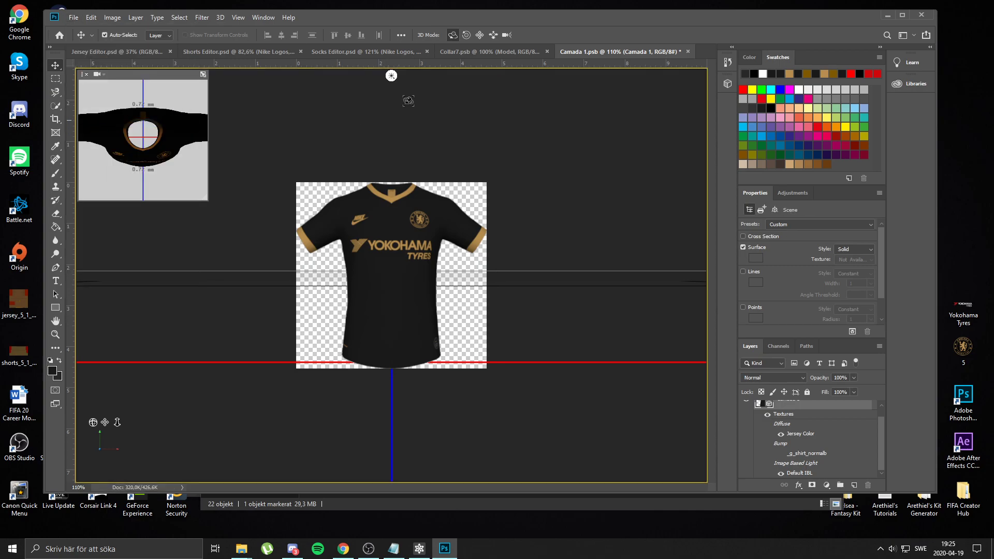
left_click(512, 52)
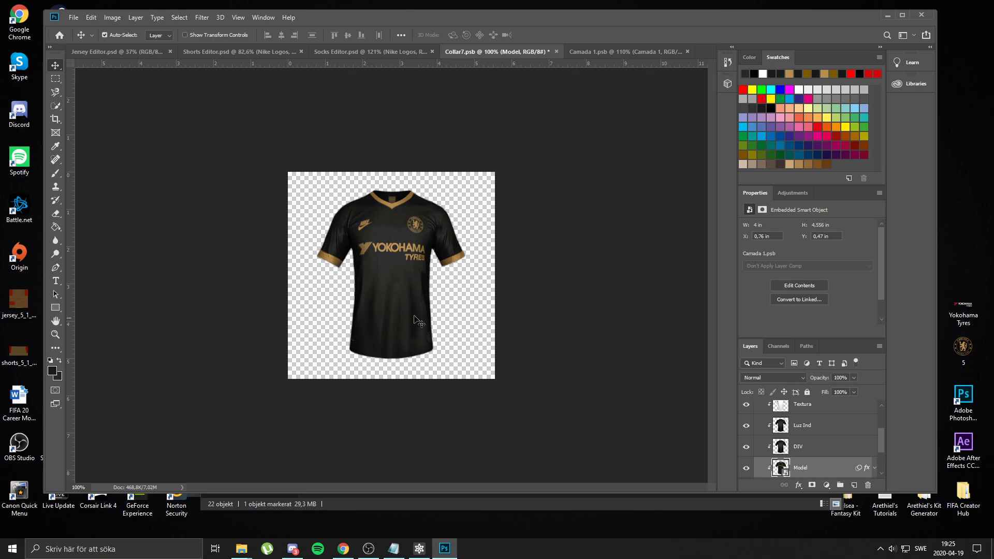
Resize the Collar7 image to 256 × 256 pixels
left_click(113, 19)
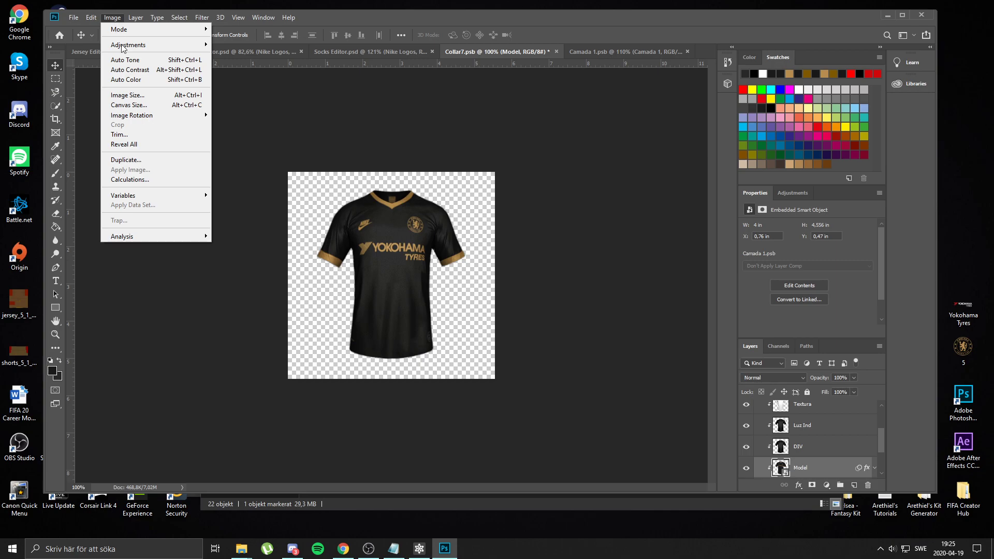
left_click(134, 98)
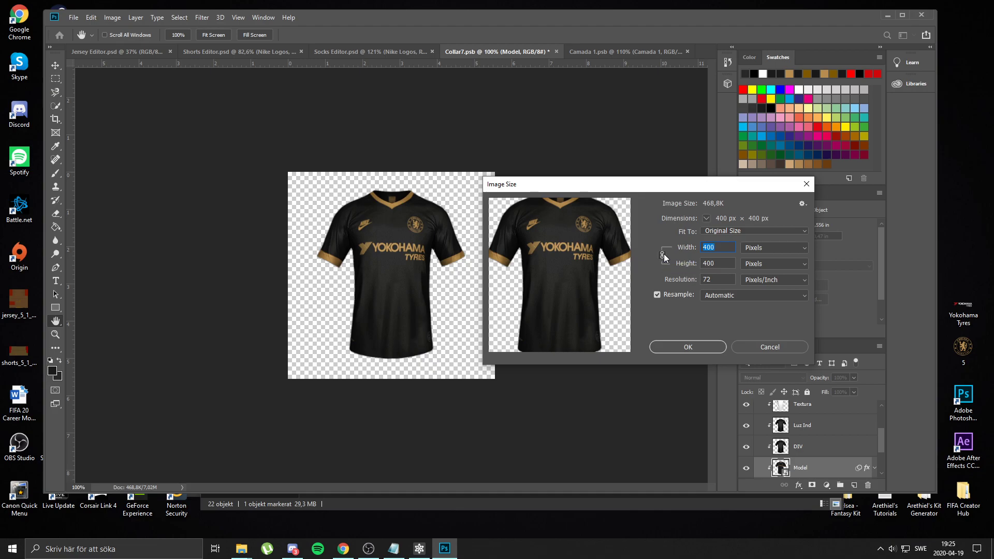
type("256")
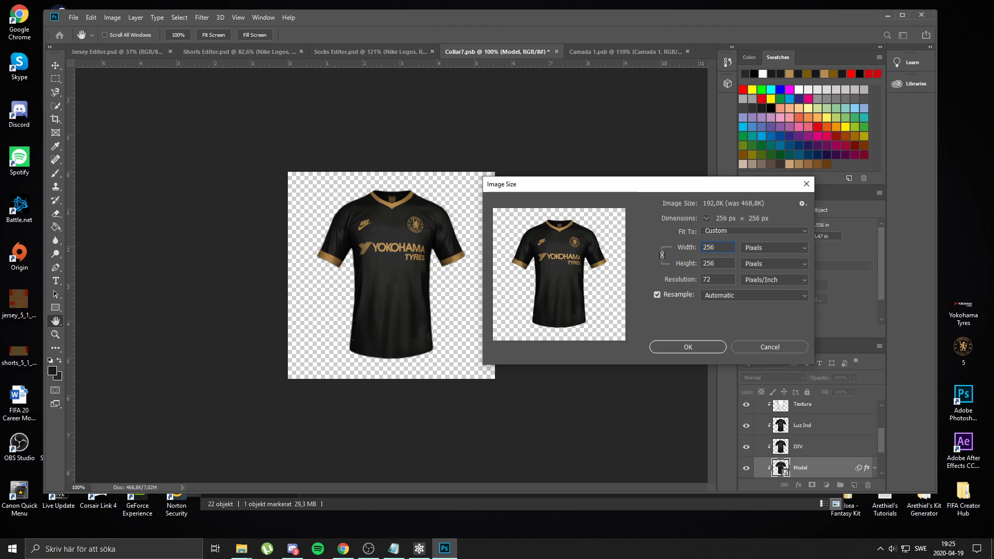
left_click(715, 346)
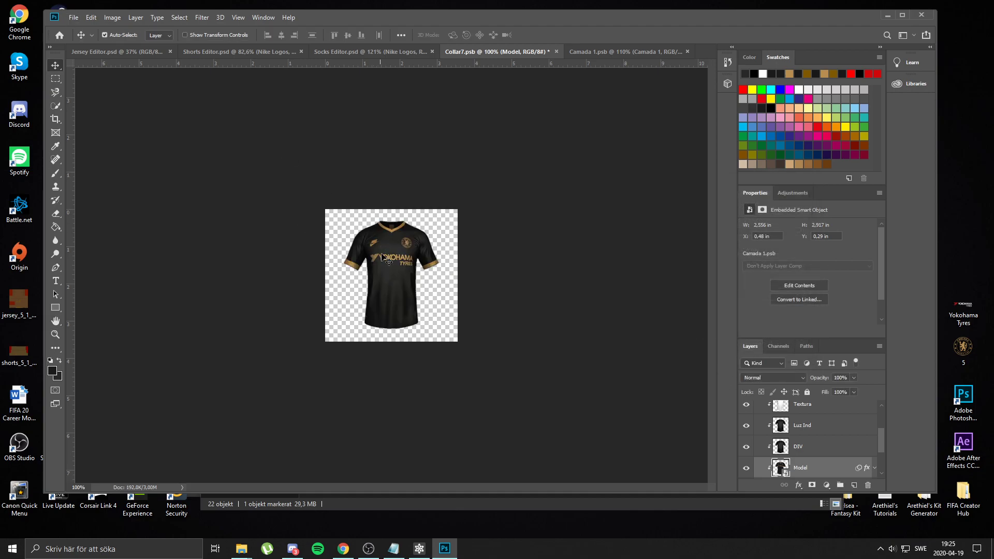
Save the Collar7 image as a PNG named Minikit in Desktop > Chelsea - Fantasy Kit > Textures > Third
left_click(73, 19)
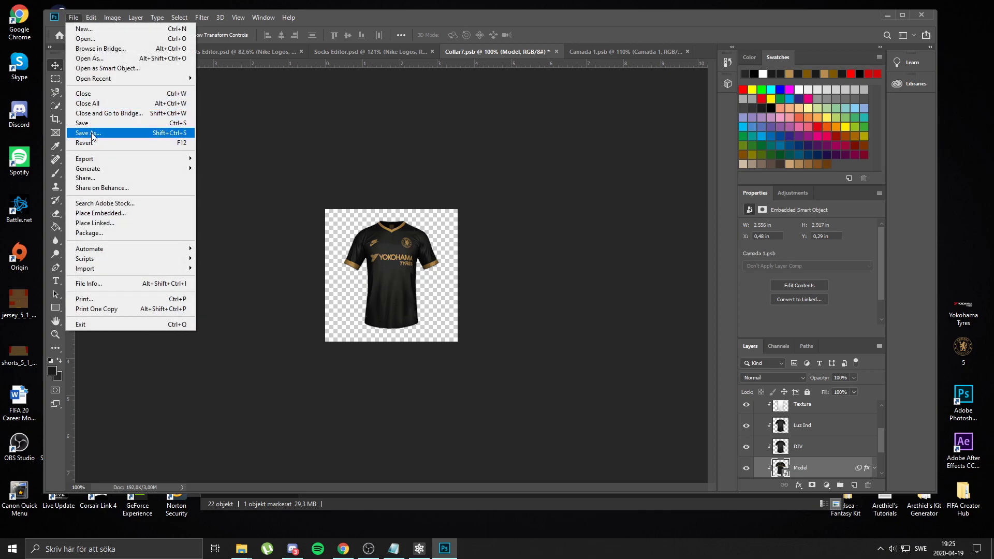
left_click(91, 133)
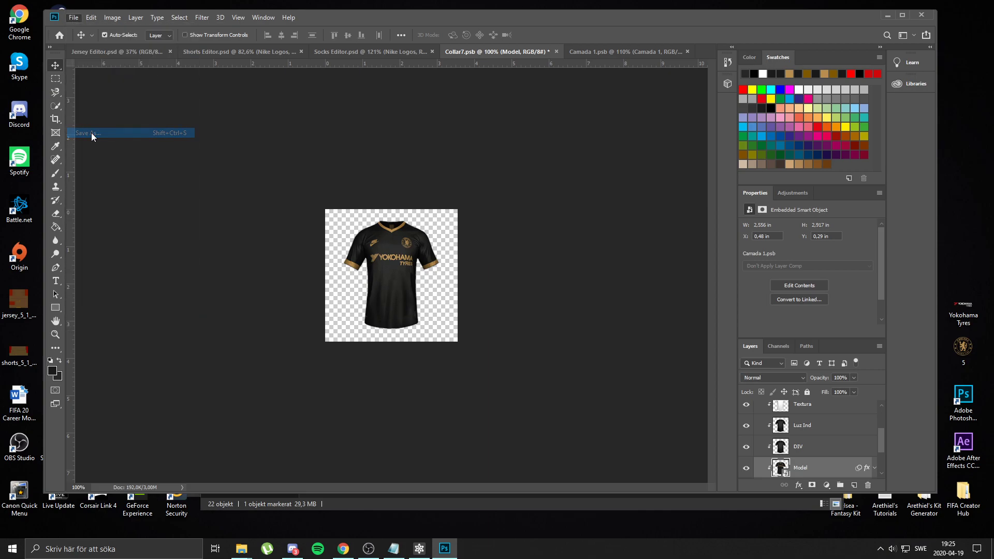
left_click_drag(326, 15, 467, 40)
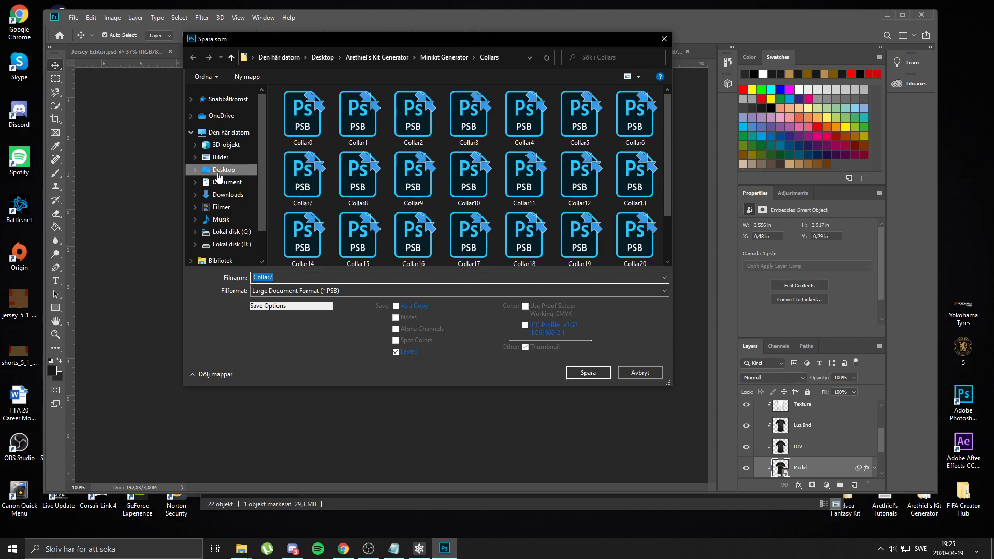
left_click(223, 170)
double_click(311, 139)
left_click(308, 174)
double_click(309, 174)
double_click(305, 104)
left_click(309, 293)
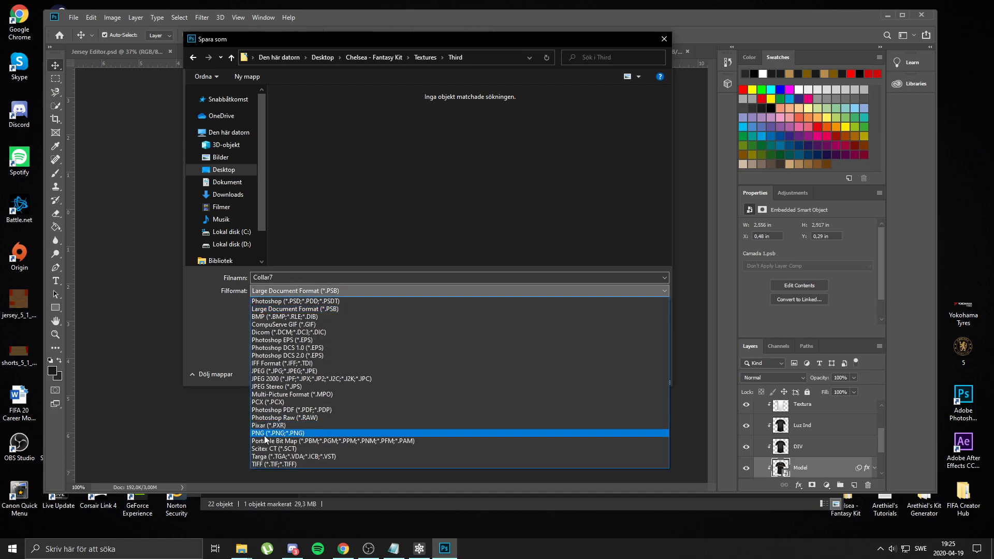
left_click(264, 434)
double_click(299, 276)
type("Mi")
key("Return")
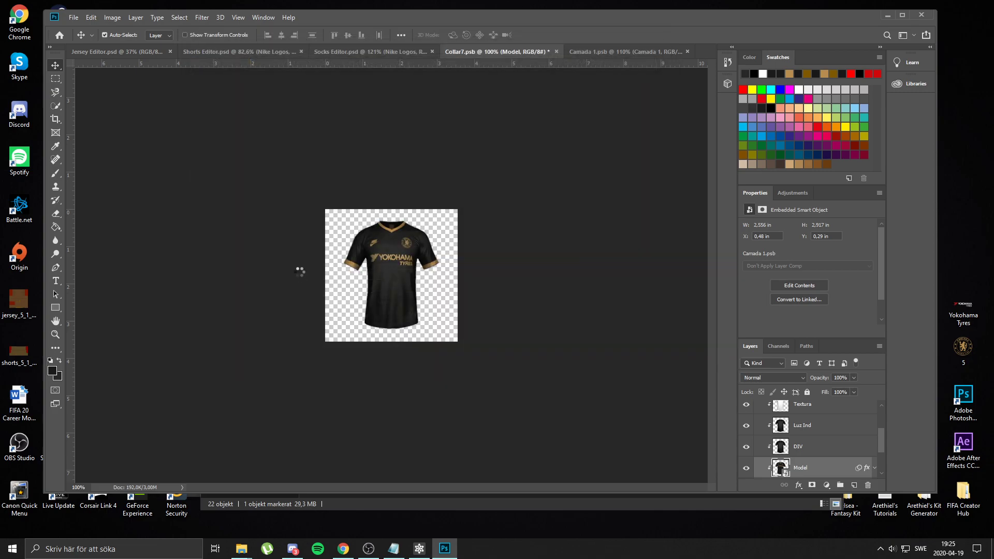
Bring the Third textures folder into view and check the saved Minikit image among the kit files
left_click(887, 13)
left_click(832, 126)
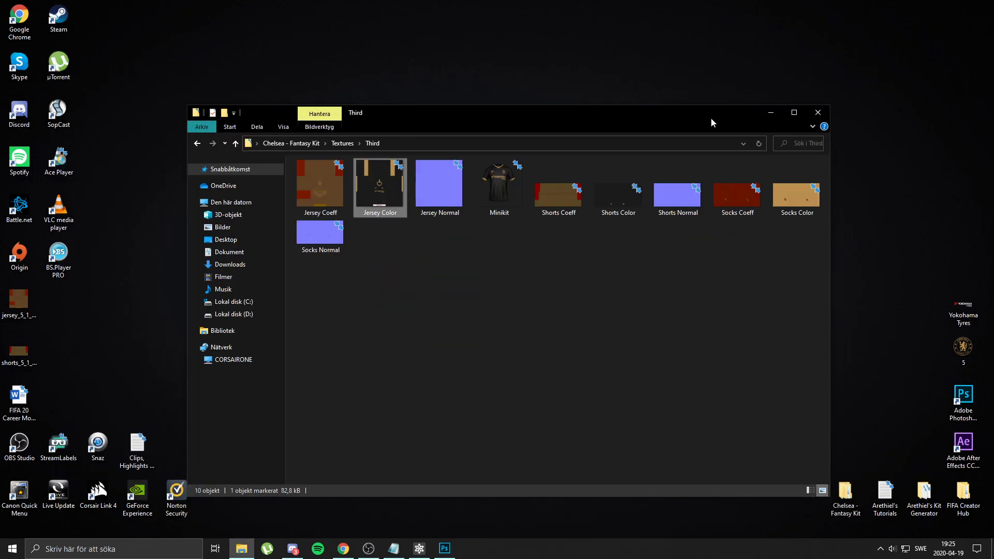
left_click_drag(711, 123, 693, 94)
left_click(459, 315)
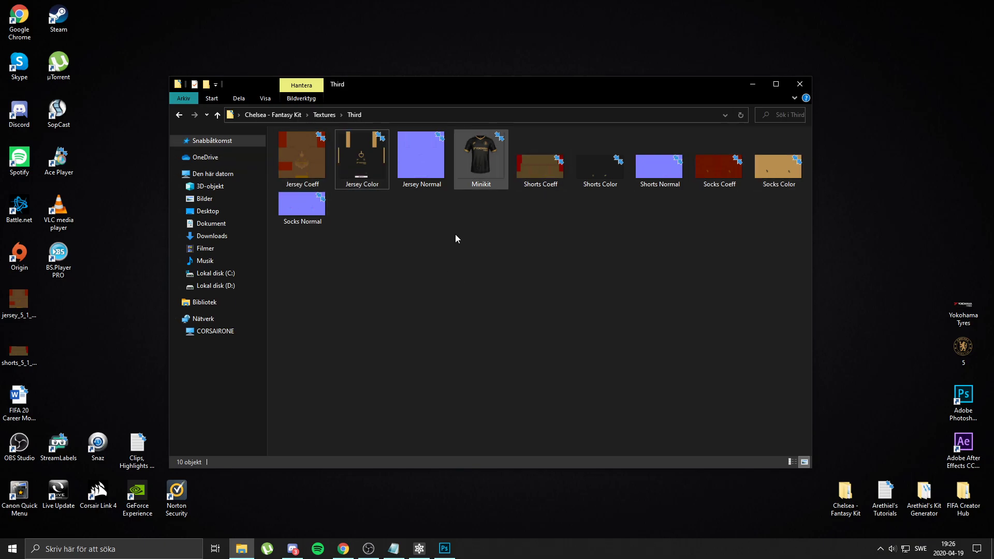
left_click_drag(539, 82, 548, 83)
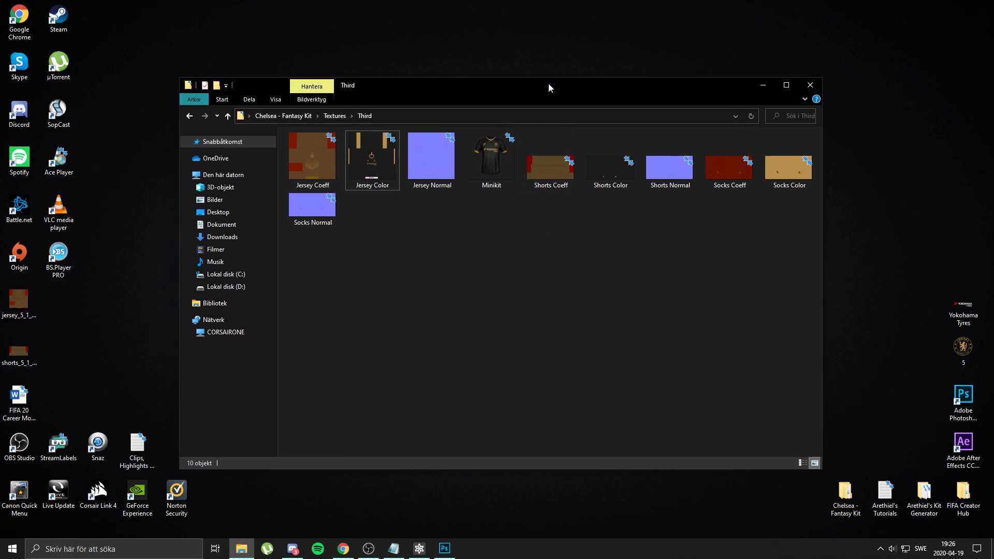
Switch to Frosty Editor, close the shorts_5_1_0_coeff texture and filter the assets by "badge"
left_click(424, 552)
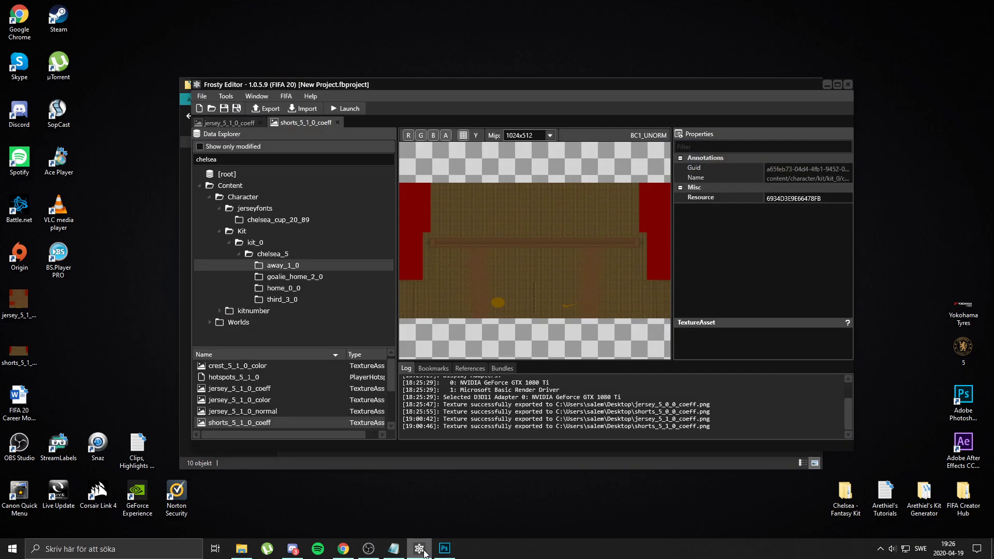
left_click(424, 552)
left_click(424, 553)
left_click_drag(514, 86, 539, 81)
left_click(362, 118)
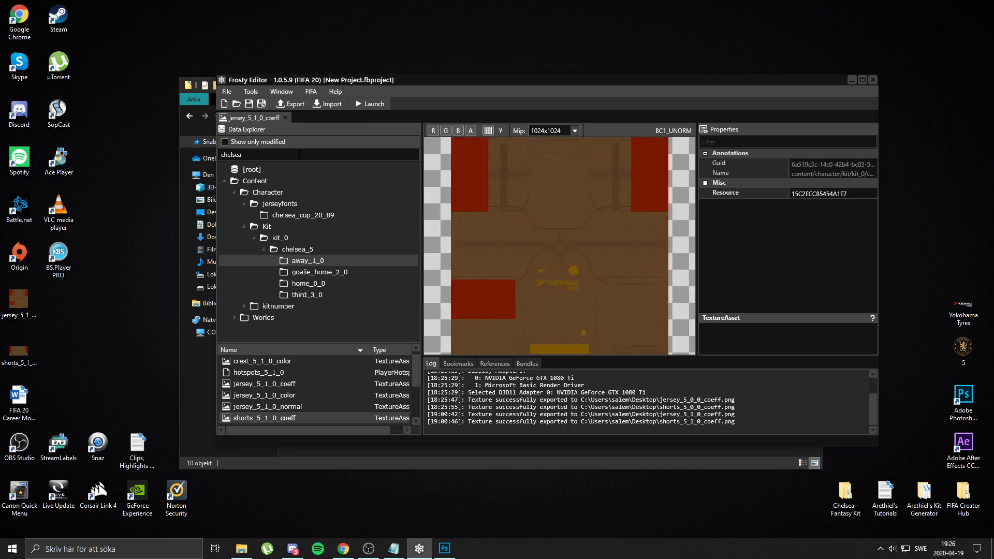
type("badge")
key("Return")
Browse to badge > badge_0 > badge_13 and narrow the asset filter to badge_13_5
double_click(274, 204)
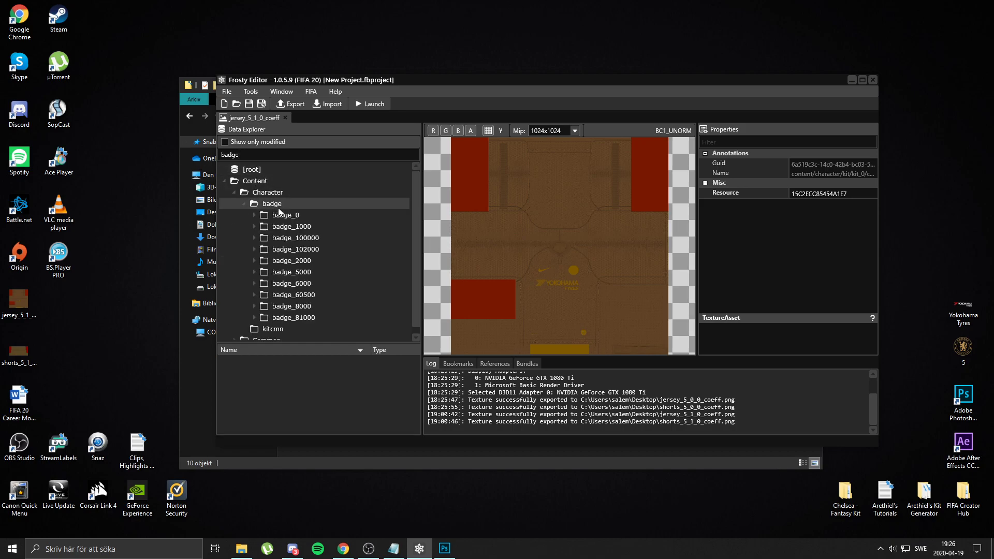
double_click(296, 215)
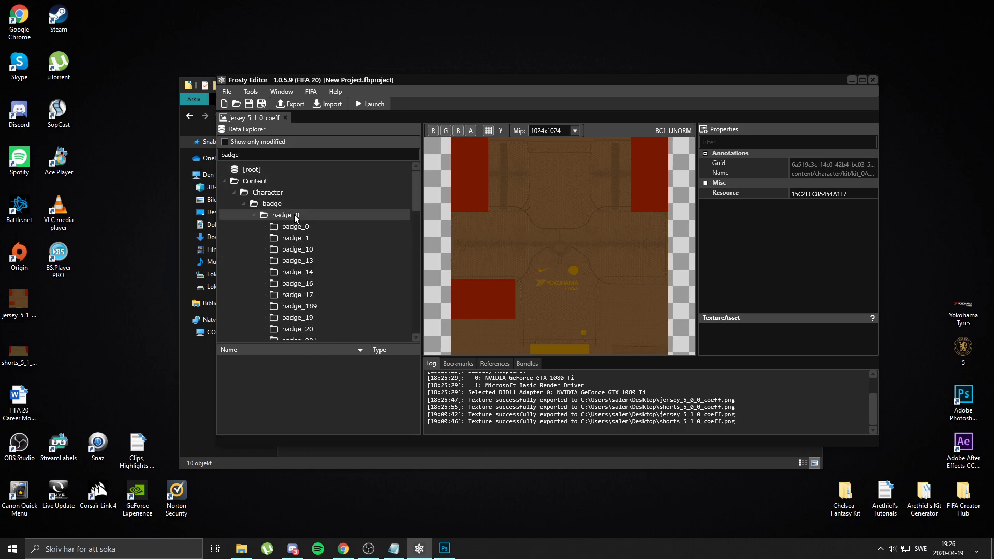
left_click(307, 262)
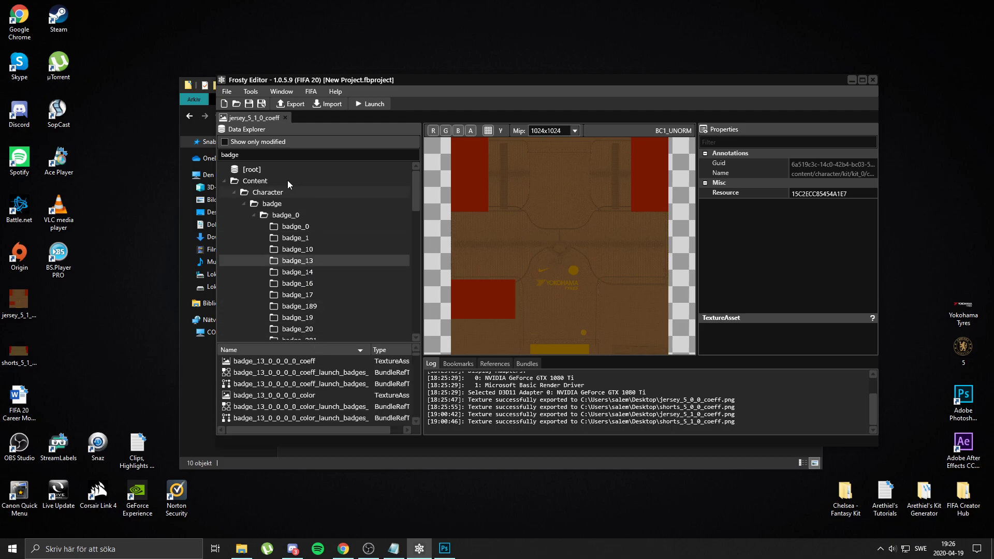
type("_13_5")
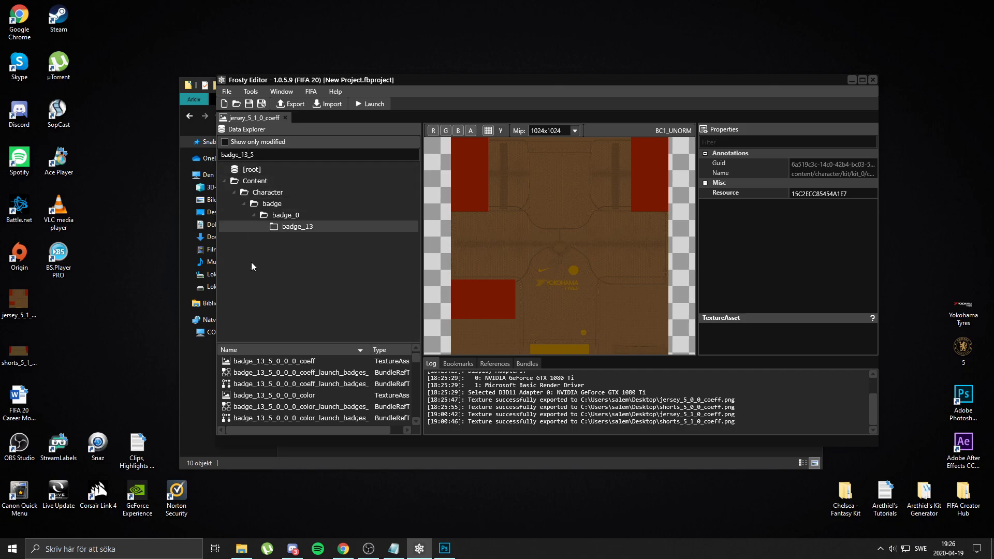
Open the badge_13_5_0_0_0_coeff and badge_13_5_0_0_0_color textures for preview
double_click(306, 363)
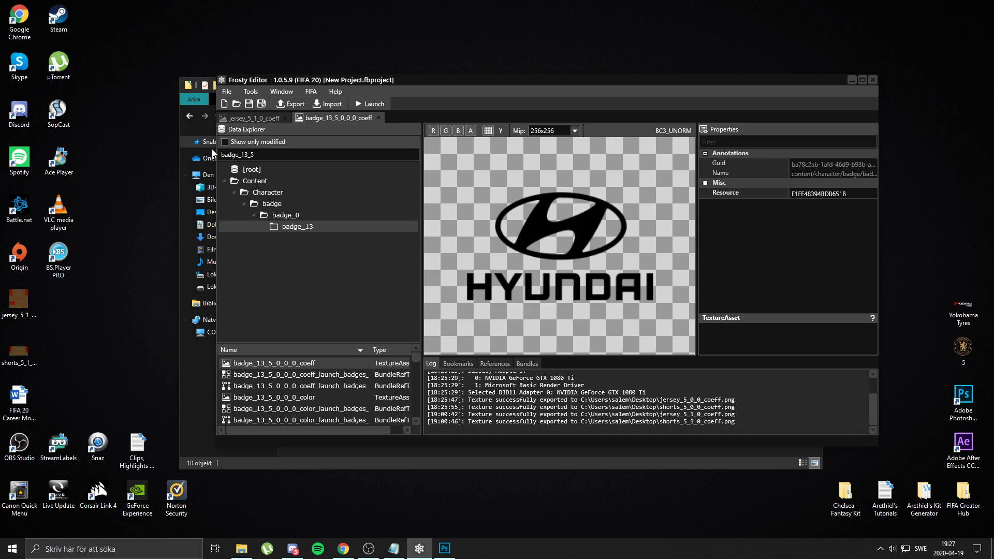
double_click(306, 396)
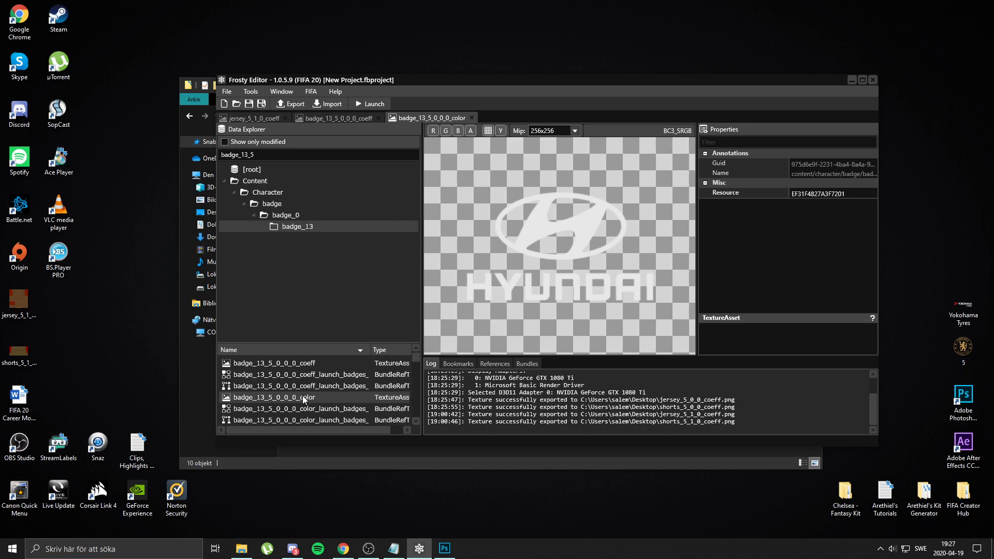
left_click(445, 549)
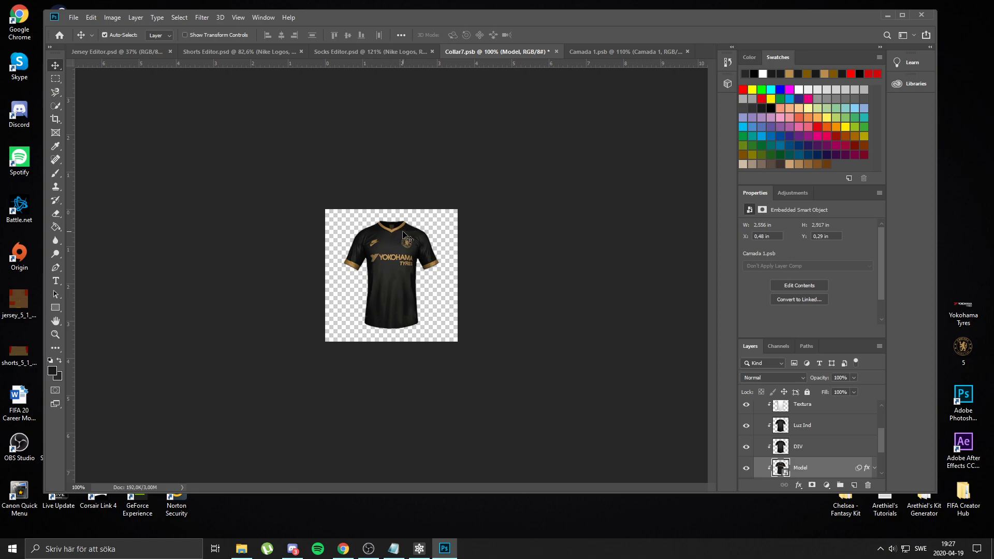
left_click(888, 16)
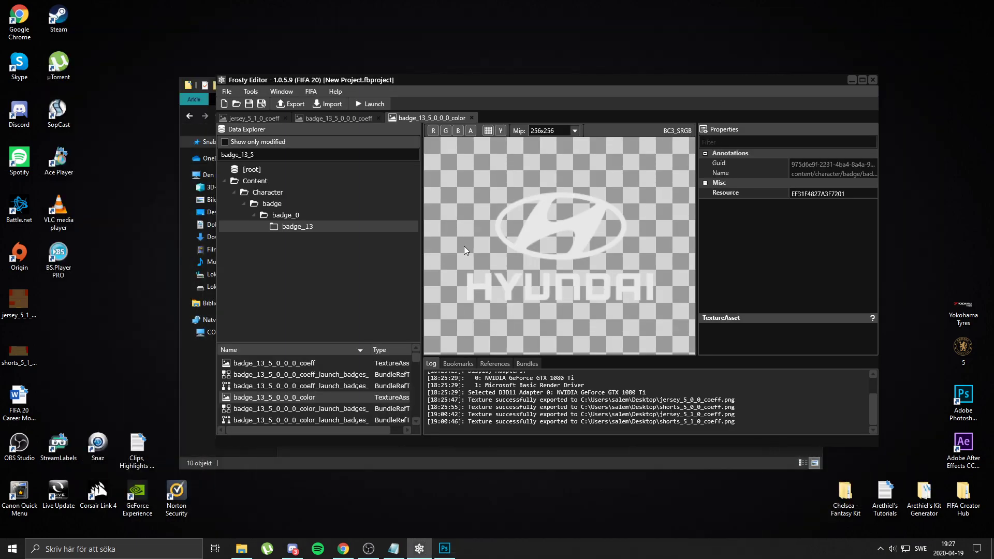
Export the badge color texture as a PNG named Sleeve Sponsor in Chelsea - Fantasy Kit > Textures > Third
left_click(296, 107)
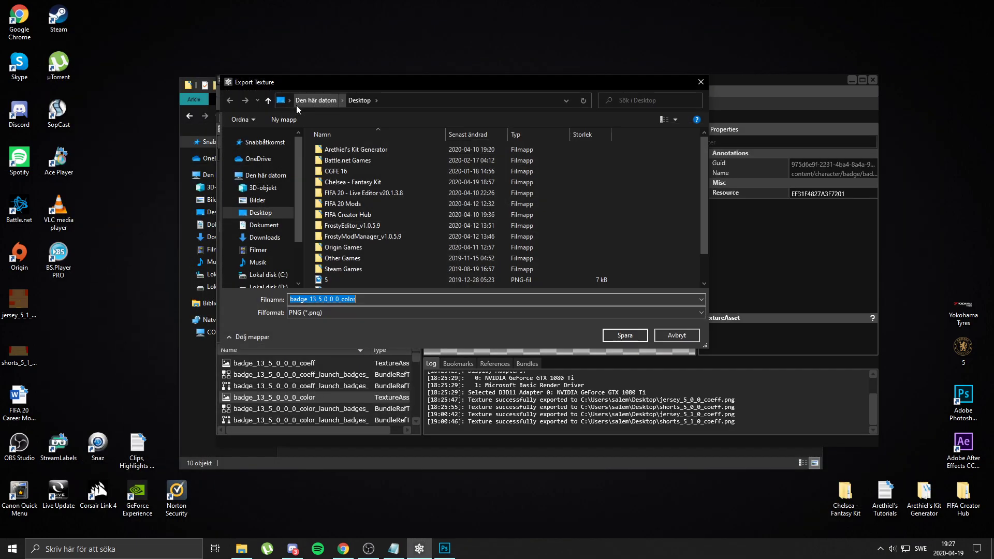
double_click(364, 181)
double_click(340, 216)
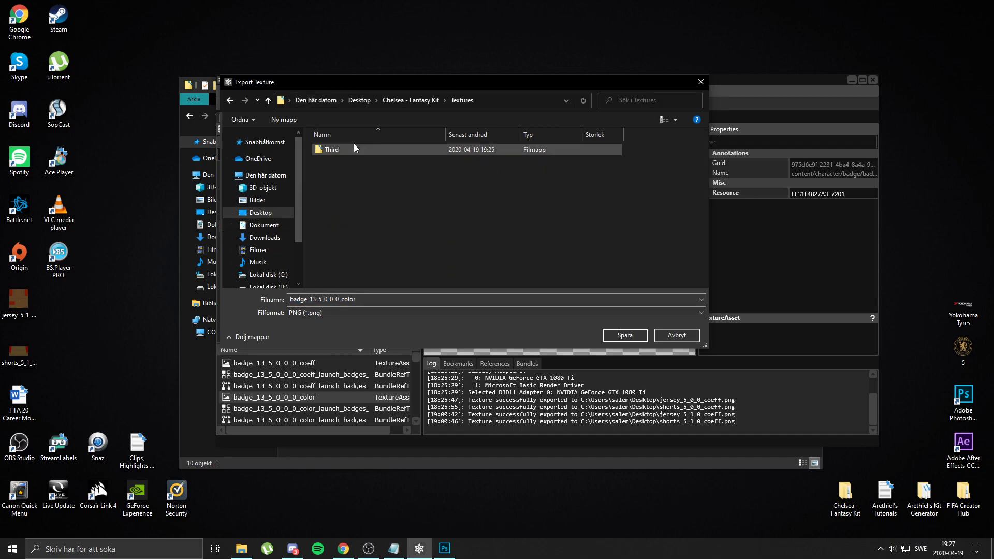
double_click(344, 151)
left_click(391, 299)
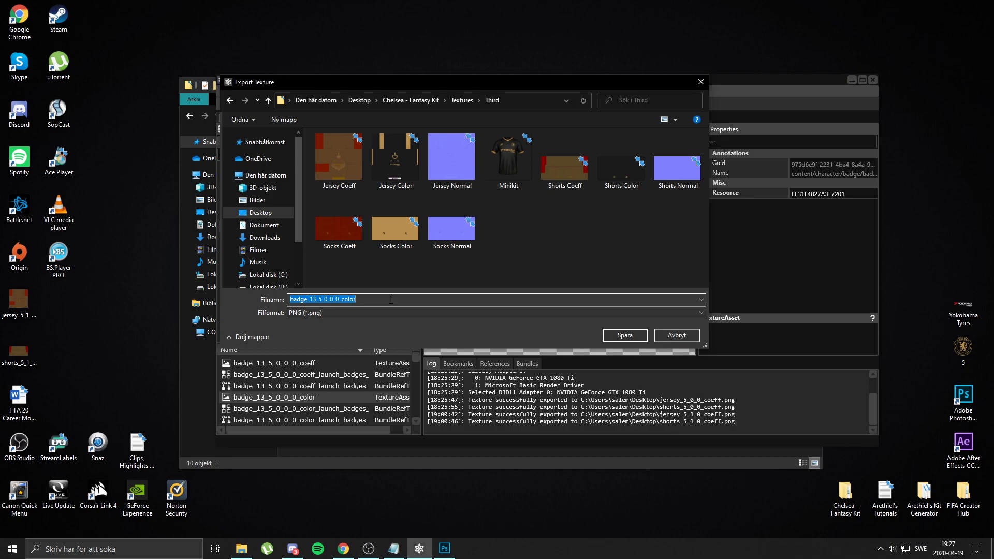
type("Spo")
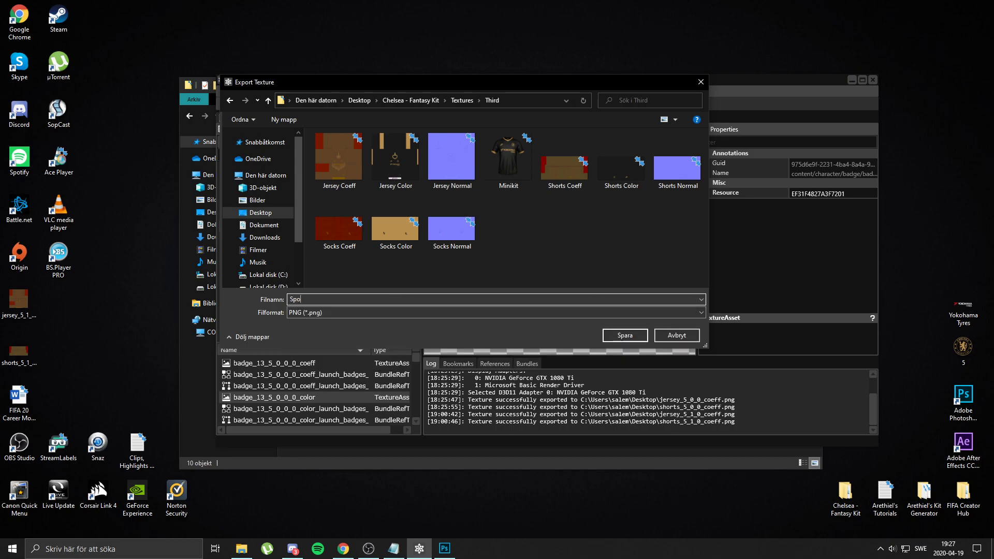
key("BackSpace")
key("BackSpace")
type("leeve Sponsor")
left_click(623, 334)
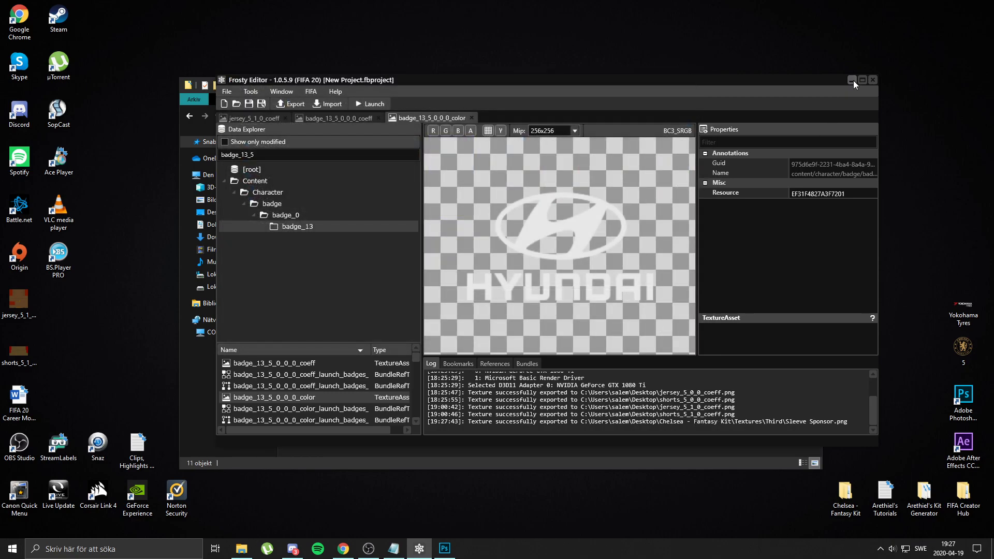
View the exported Sleeve Sponsor image from the Third folder, then close the preview
left_click(852, 80)
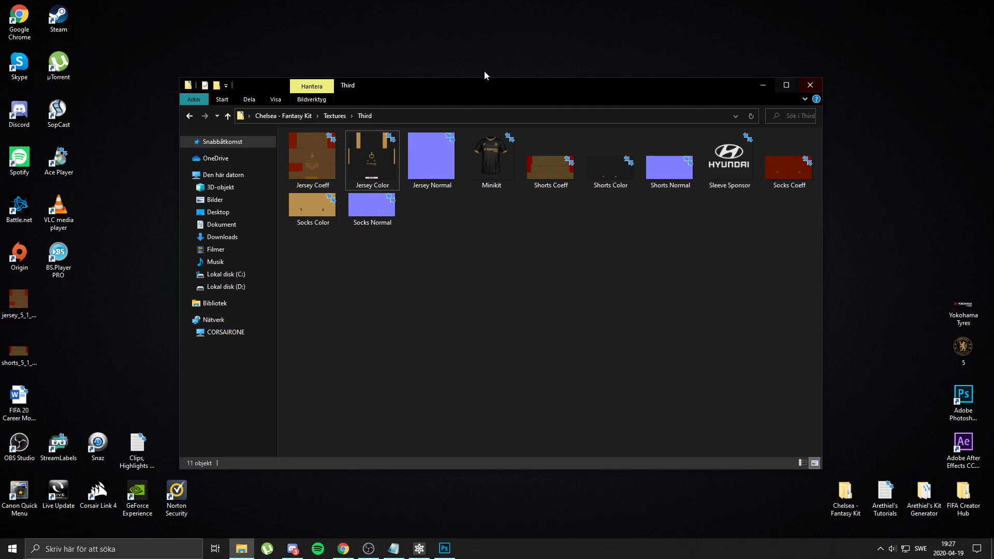
double_click(741, 162)
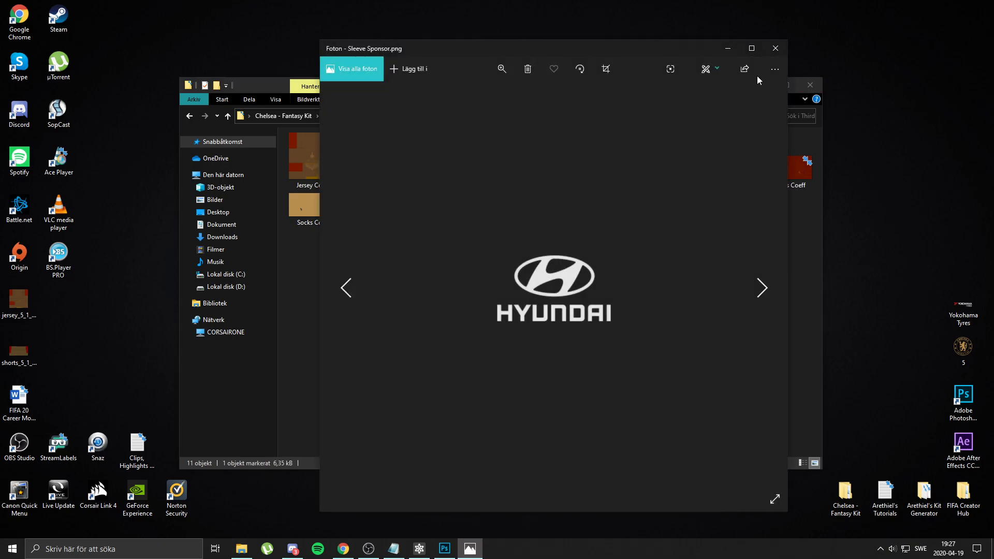
left_click(779, 46)
Open the Sleeve Sponsor image in Photoshop and bring up the Socks Editor document
left_click_drag(728, 153, 956, 375)
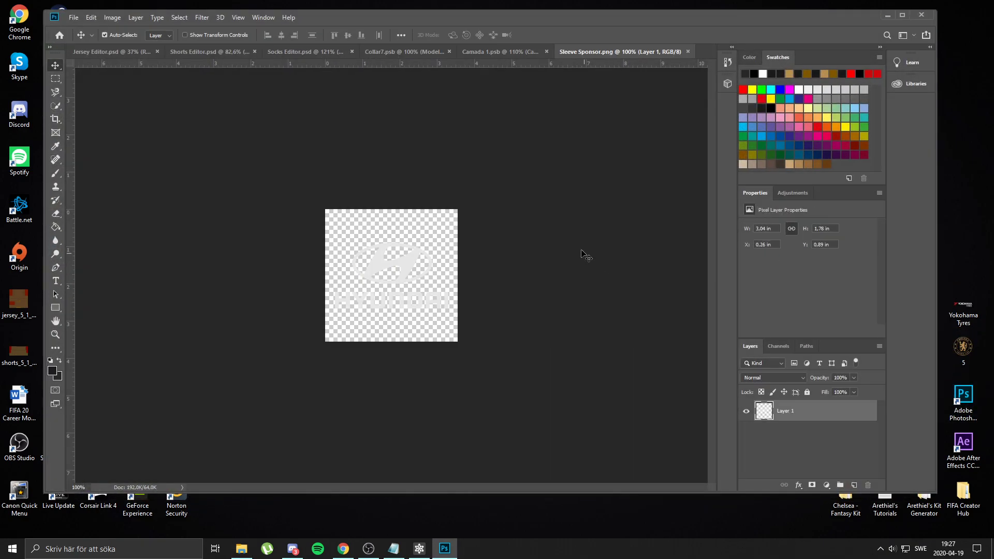
left_click(496, 52)
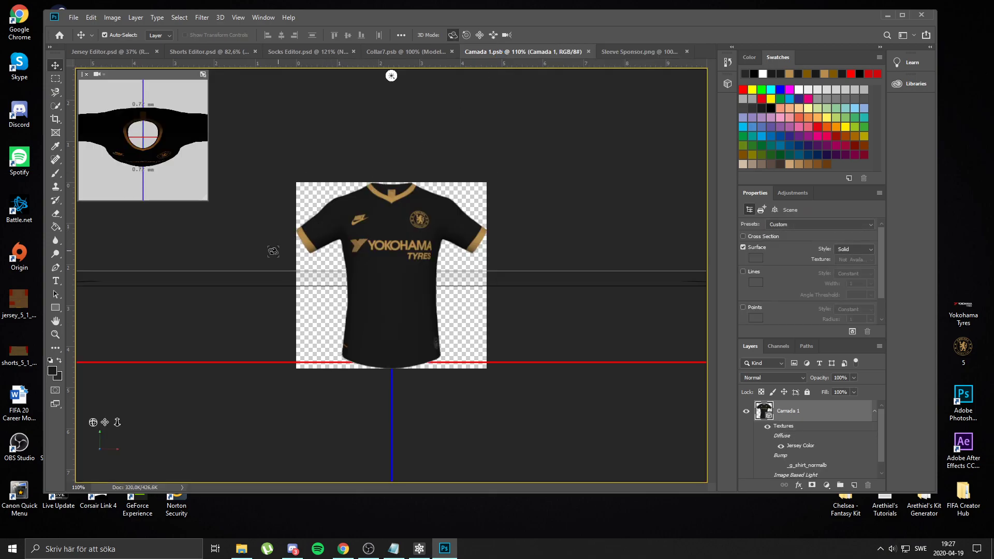
left_click(315, 52)
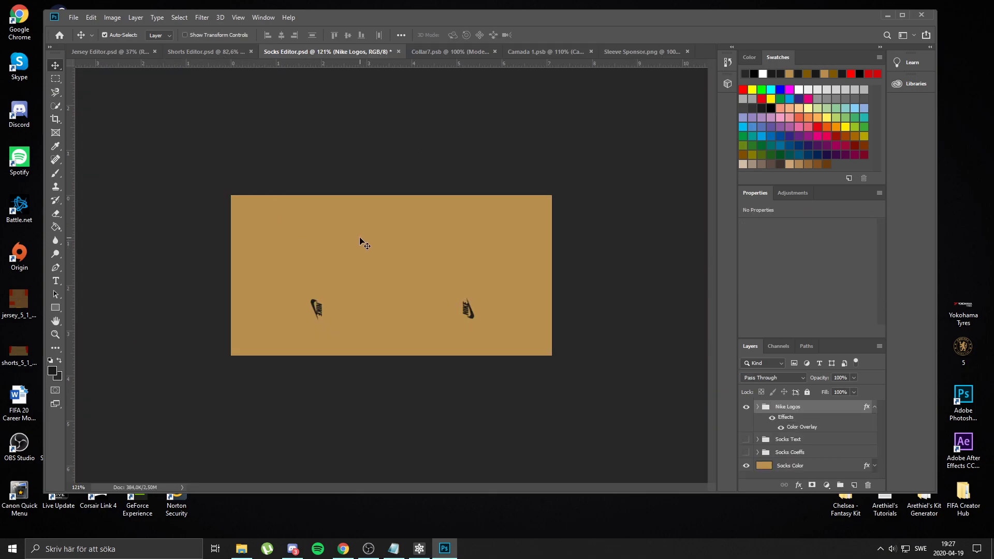
Copy the hex code b88f4f of the gold background in the Socks Editor document, and switch to the Sleeve Sponsor document
key("i")
left_click(361, 237)
left_click(52, 371)
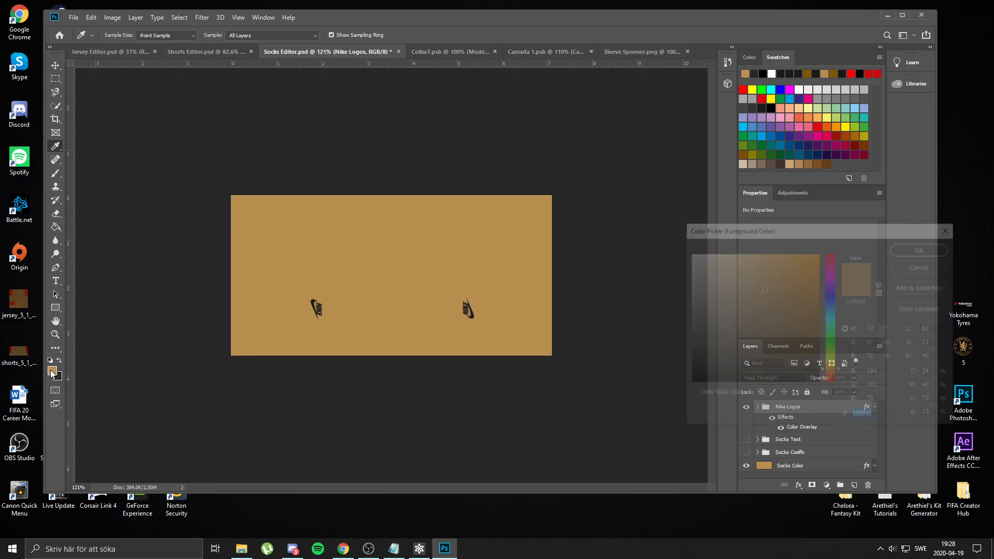
left_click_drag(879, 417, 763, 415)
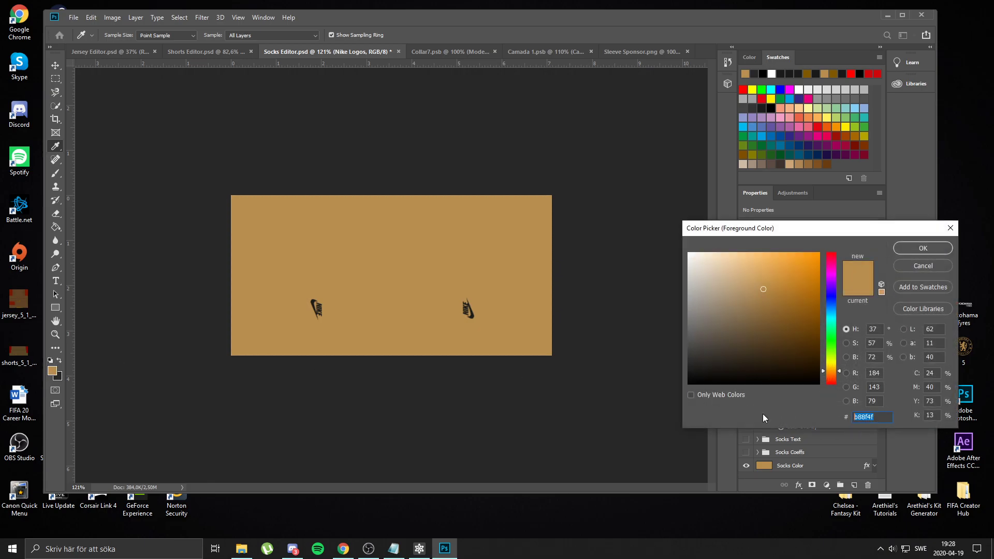
left_click(938, 266)
left_click(642, 52)
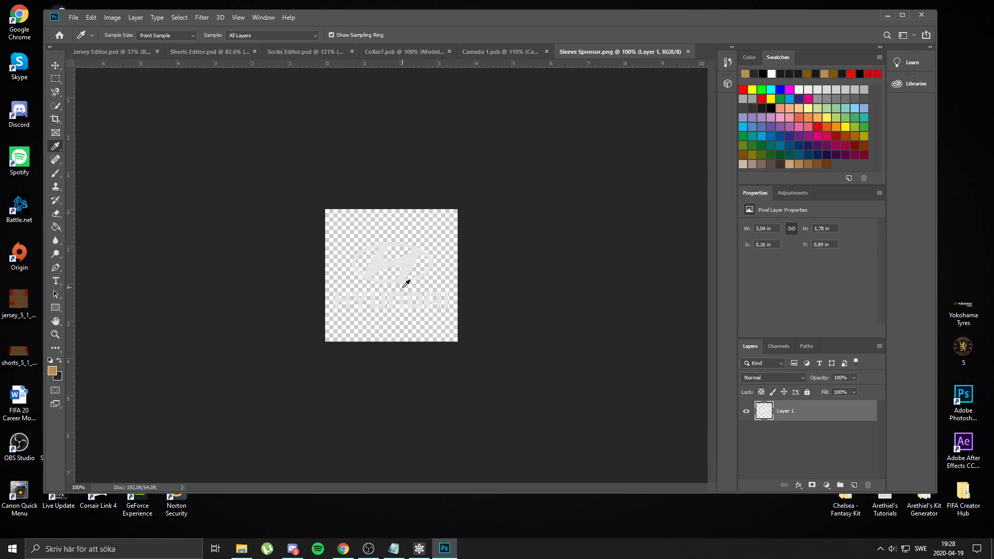
key("g")
left_click(405, 262)
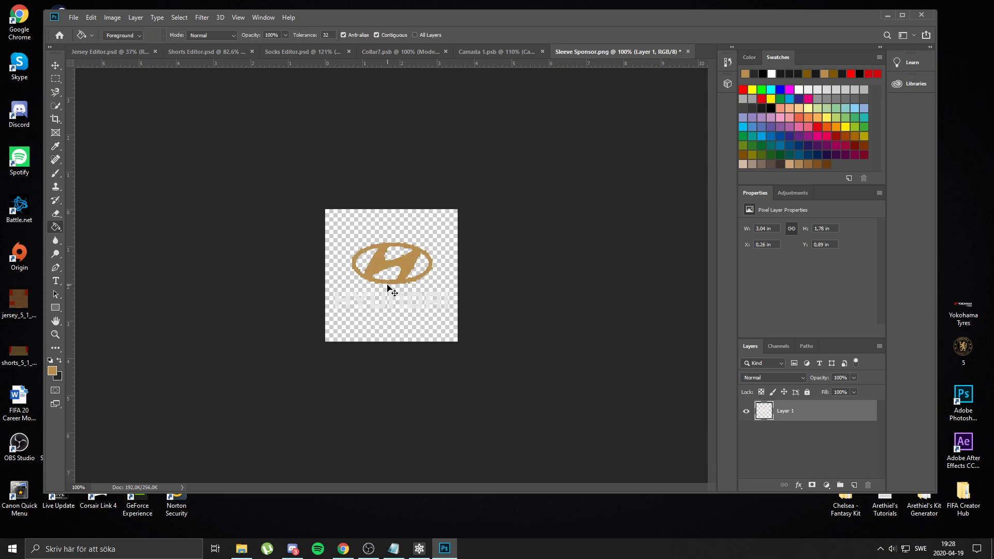
key("ctrl+z")
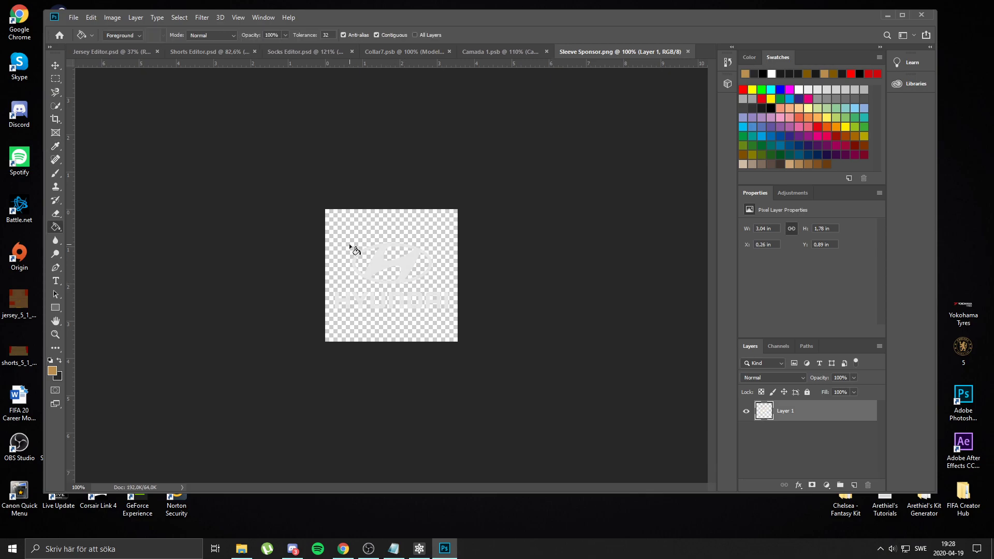
Apply a Color Overlay with color b88f4f to Layer 1 of the Sleeve Sponsor image
double_click(851, 415)
left_click(531, 377)
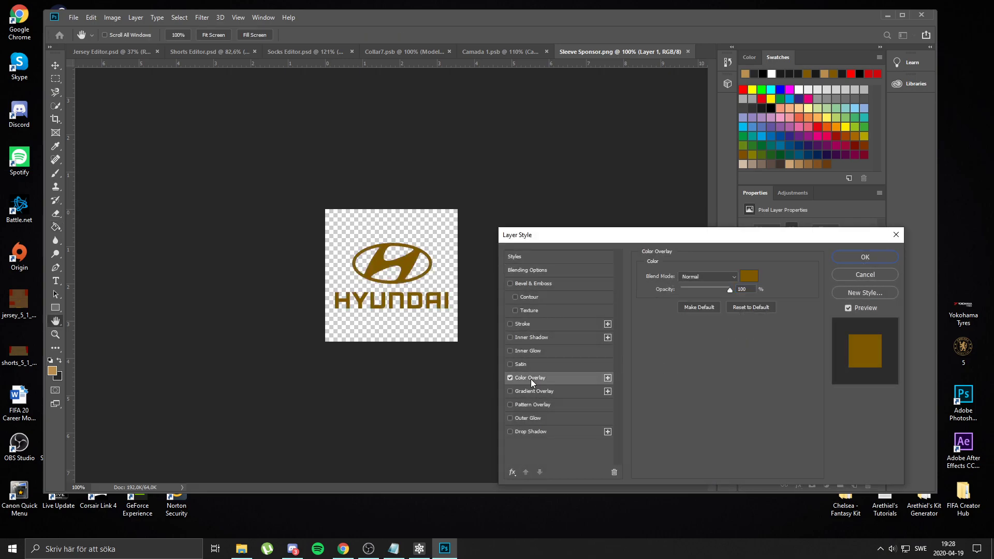
left_click(753, 276)
left_click(763, 289)
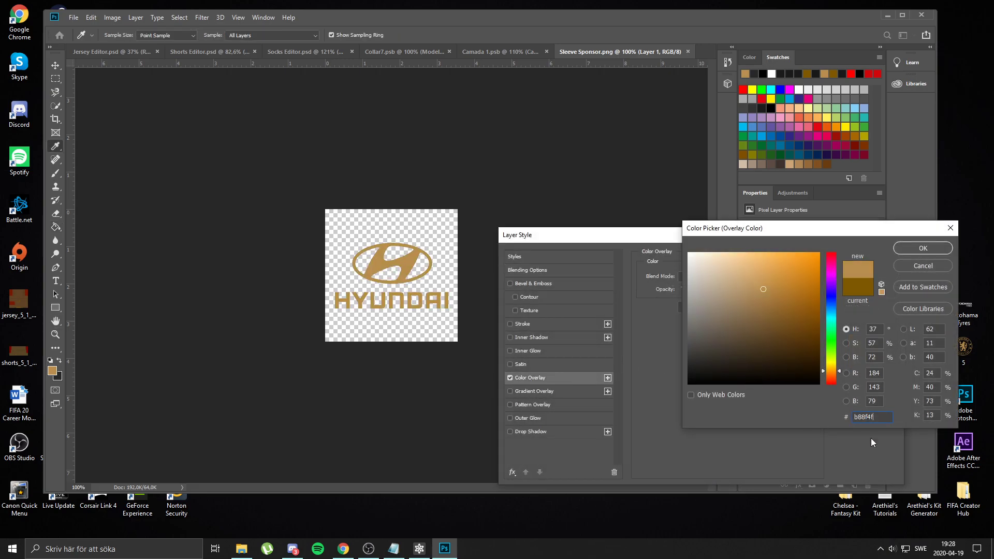
left_click(924, 248)
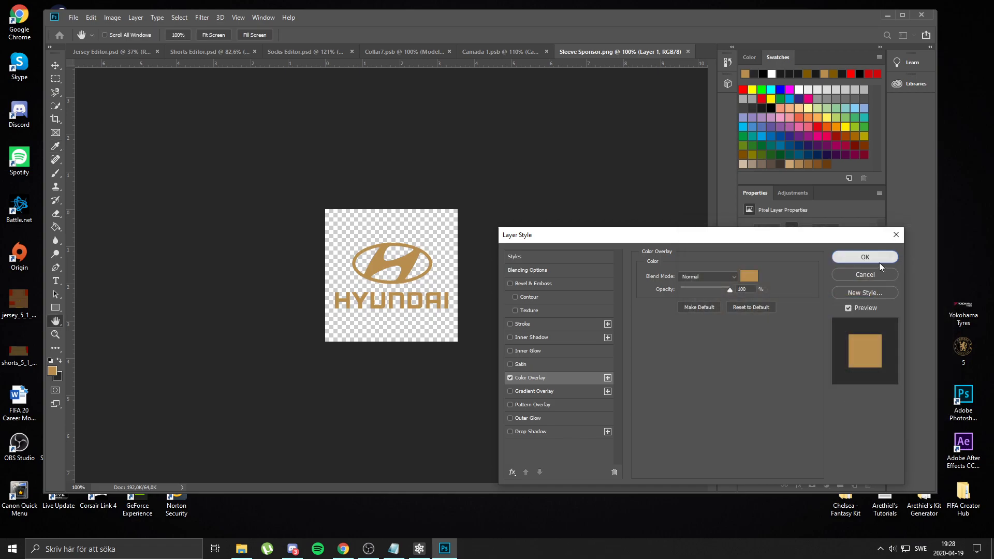
left_click(875, 259)
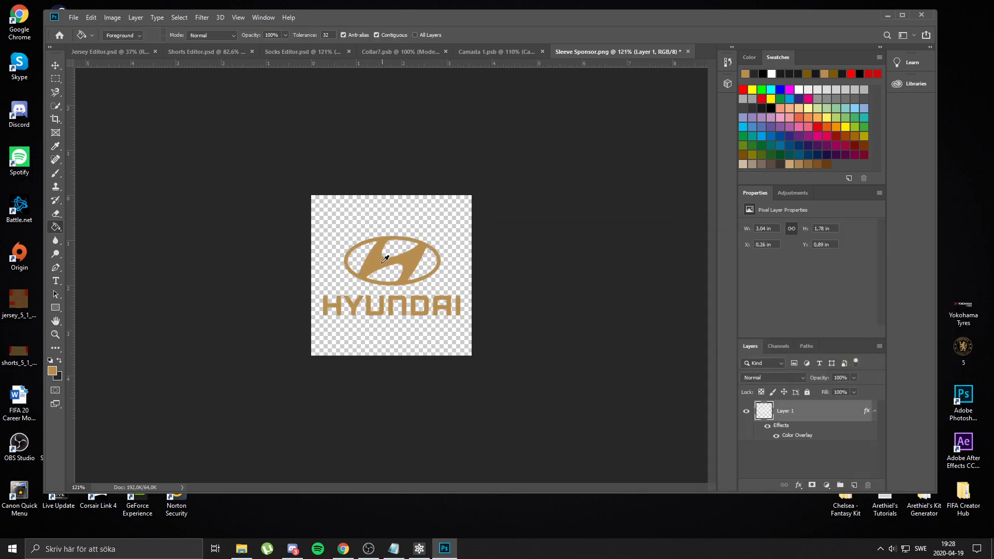
Save the recolored Sleeve Sponsor image and minimize Photoshop to return to the Third folder
scroll(387, 259, "up", 3)
scroll(390, 304, "down", 4)
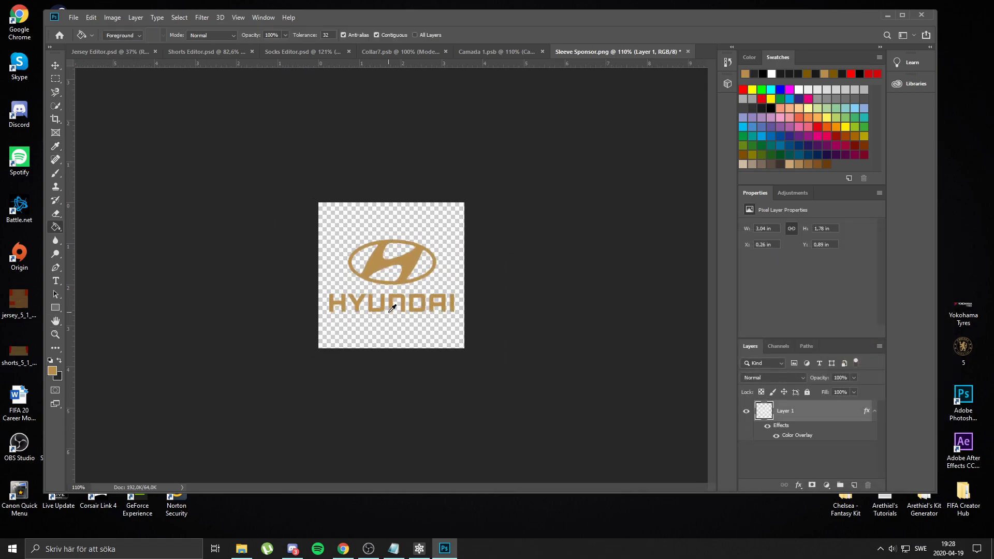
left_click(74, 17)
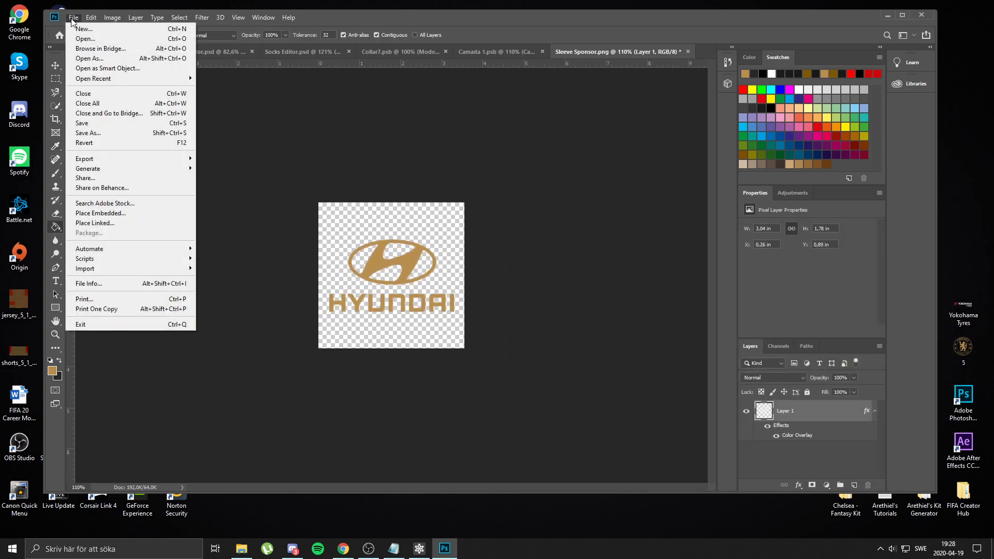
left_click(83, 123)
left_click(888, 15)
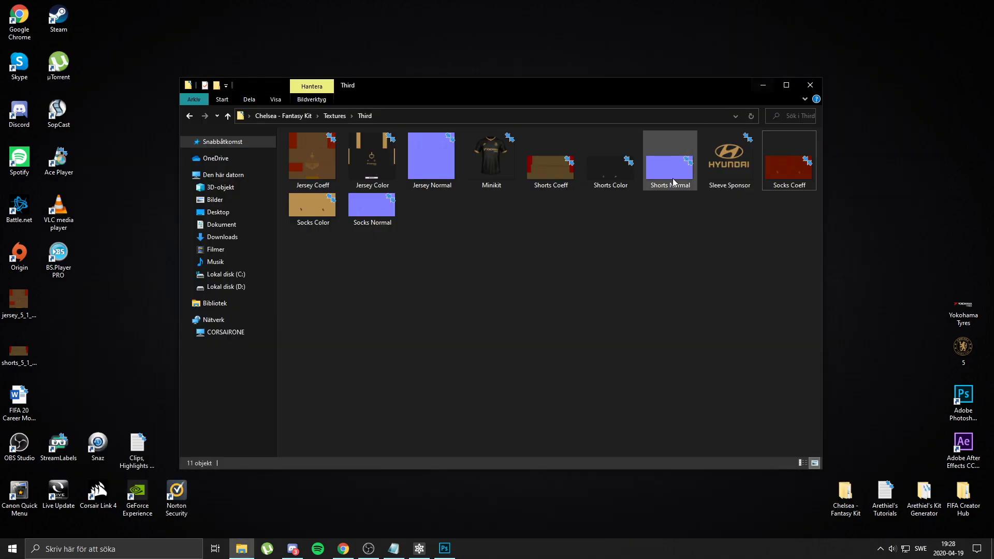
View the saved Sleeve Sponsor image from the Third folder, then close the preview
double_click(718, 184)
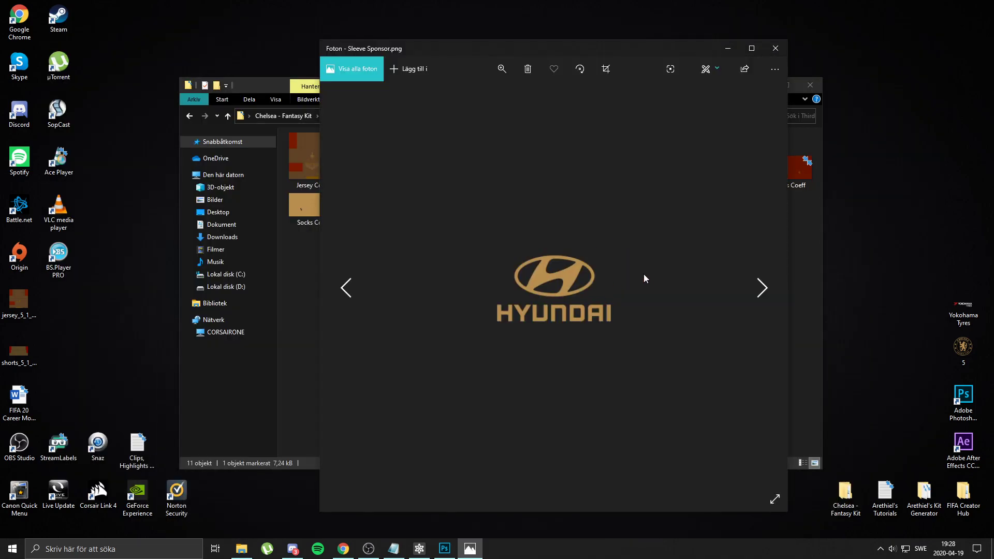
left_click(776, 48)
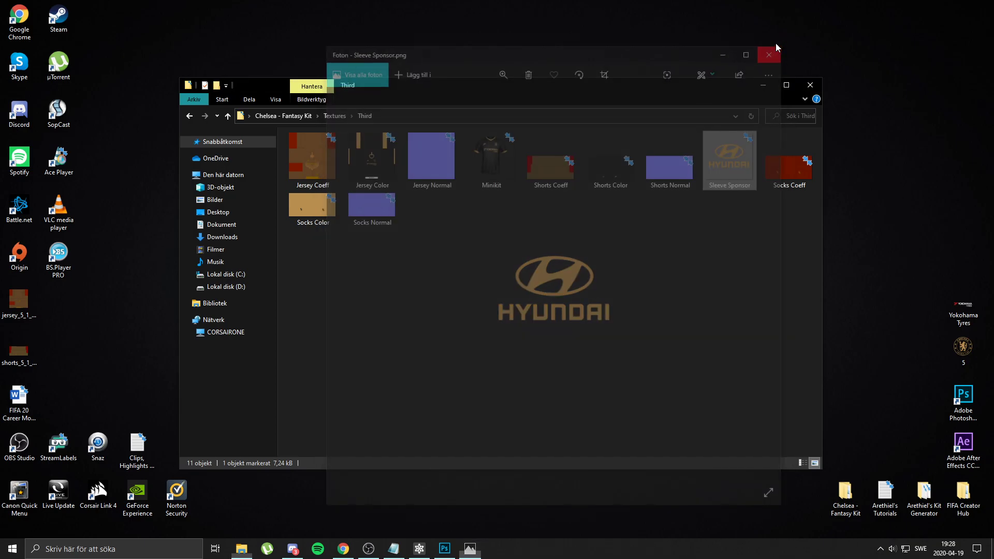
left_click(468, 302)
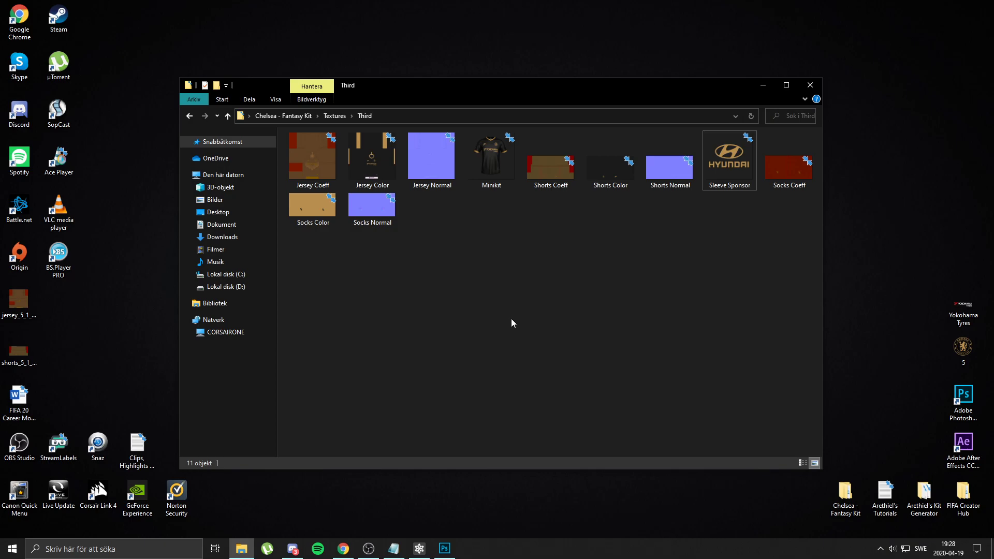
Switch to Chrome and find the team ID on Chelsea's SoFIFA page
left_click(343, 549)
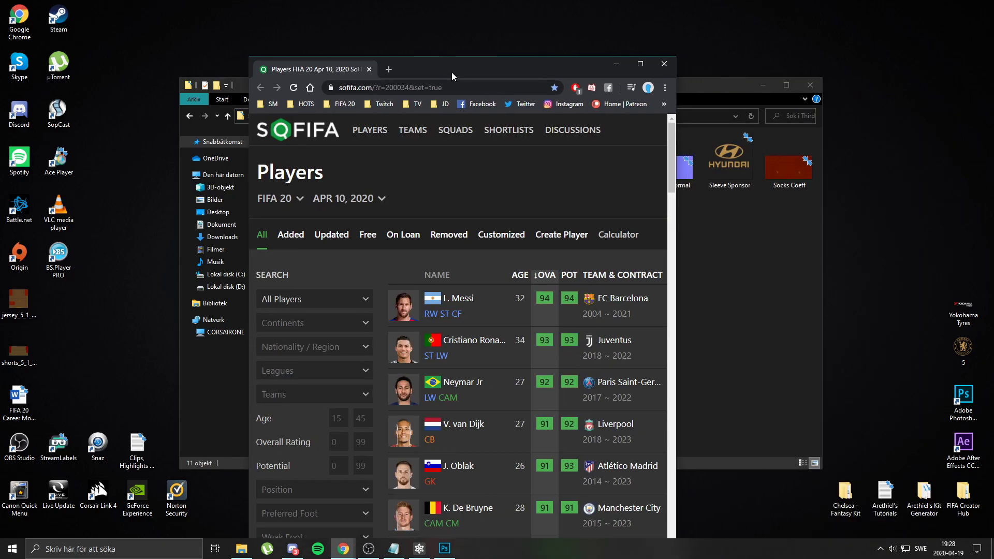
double_click(455, 72)
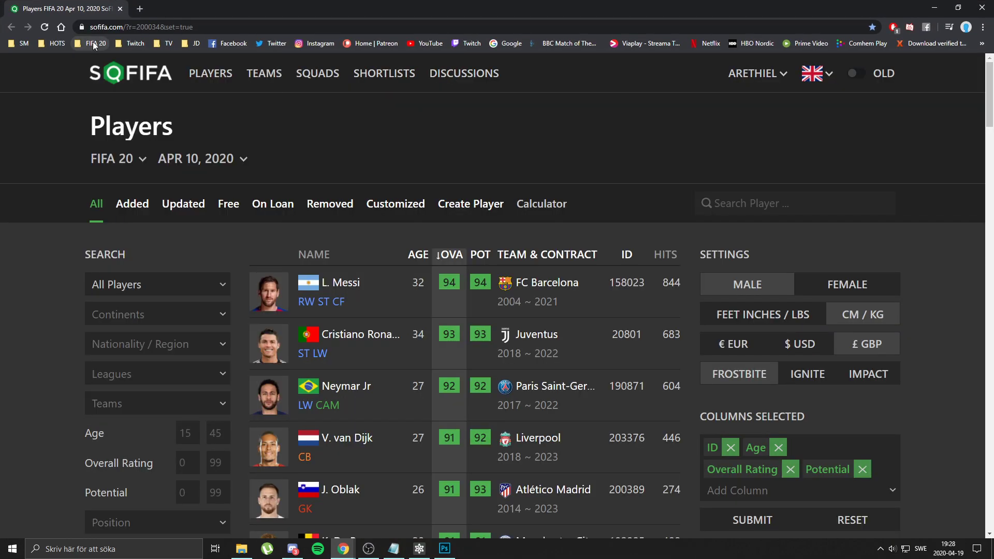
left_click(267, 74)
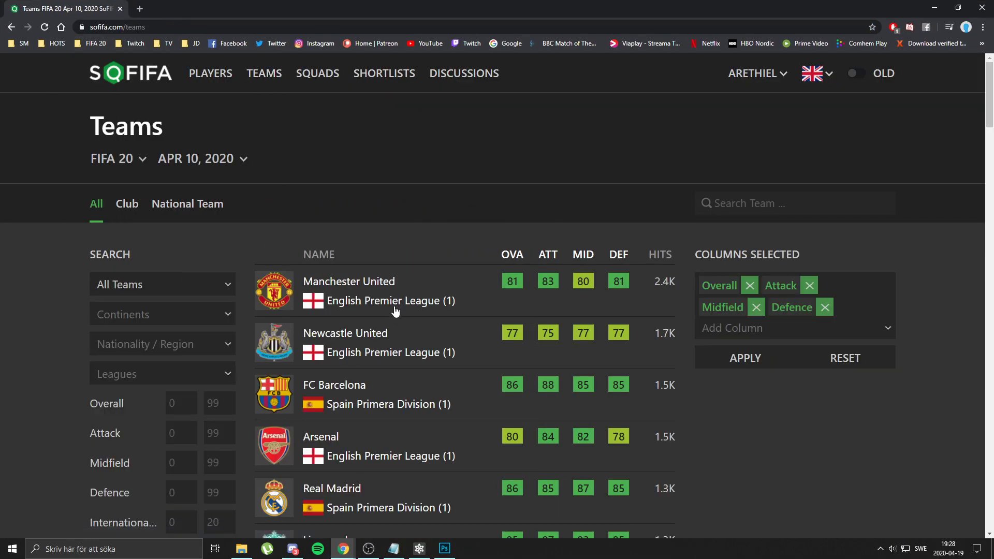
scroll(368, 387, "down", 5)
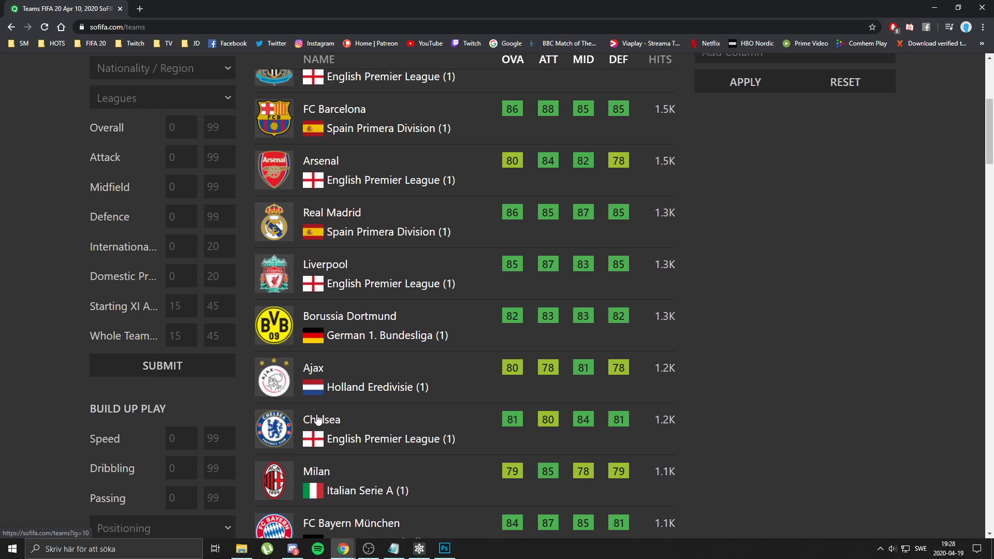
left_click(328, 421)
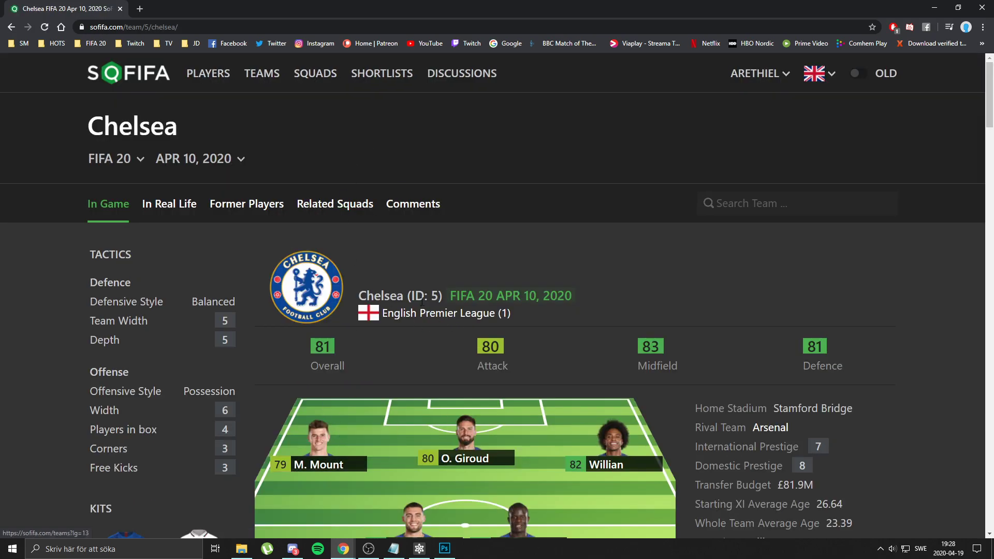
left_click_drag(411, 295, 445, 285)
Check the English Premier League's ID on SoFIFA and compare it with the badge_13_5 texture name in Frosty Editor, minimizing both windows
left_click(423, 316)
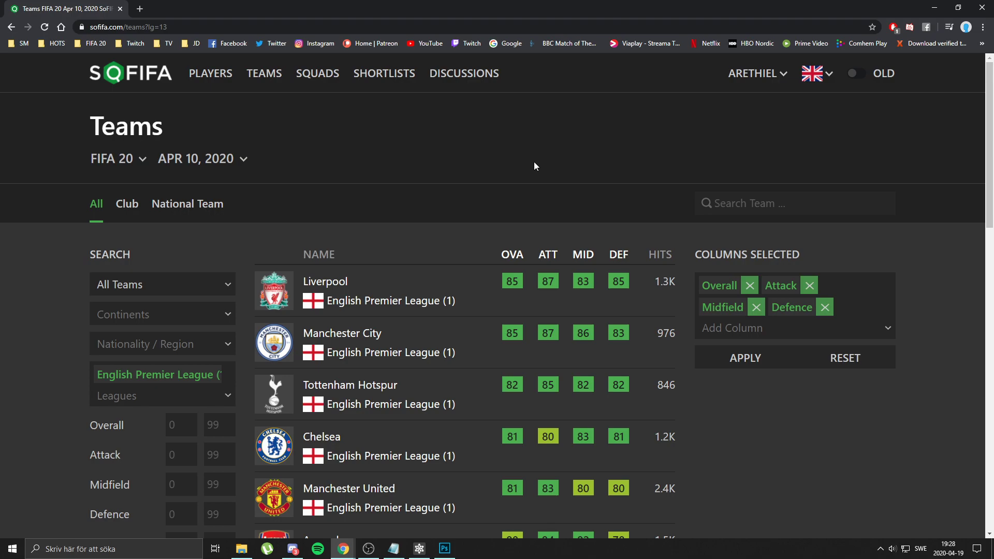
scroll(502, 160, "down", 3)
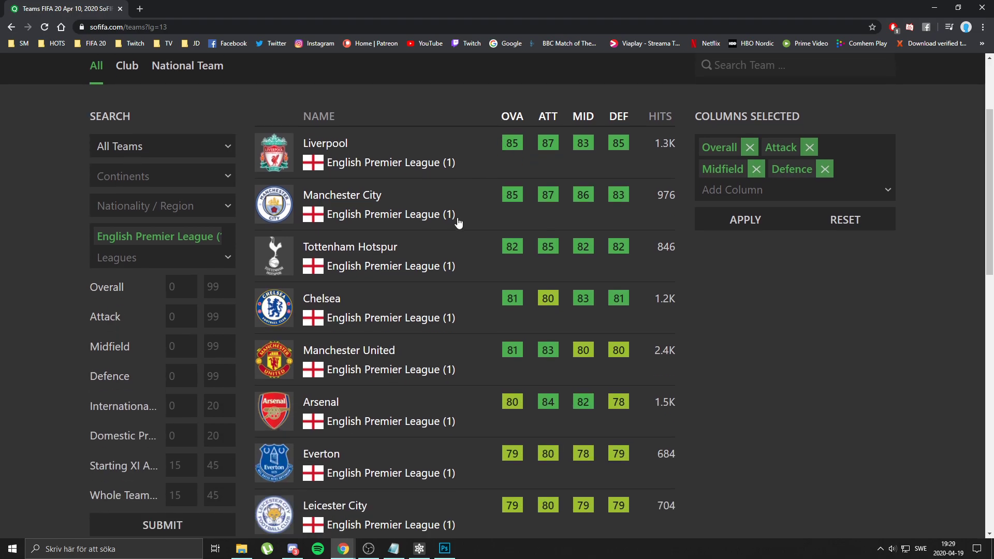
left_click(398, 324)
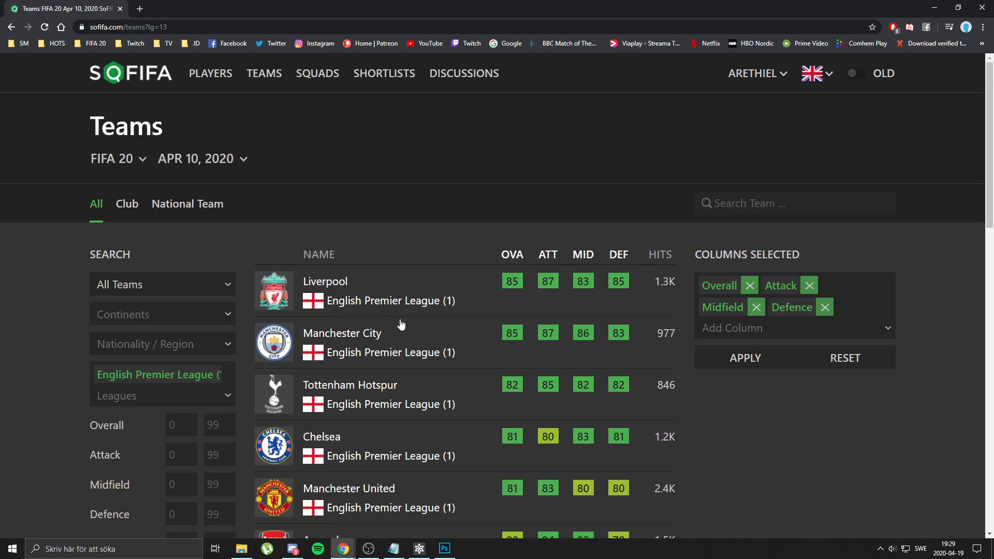
left_click(936, 7)
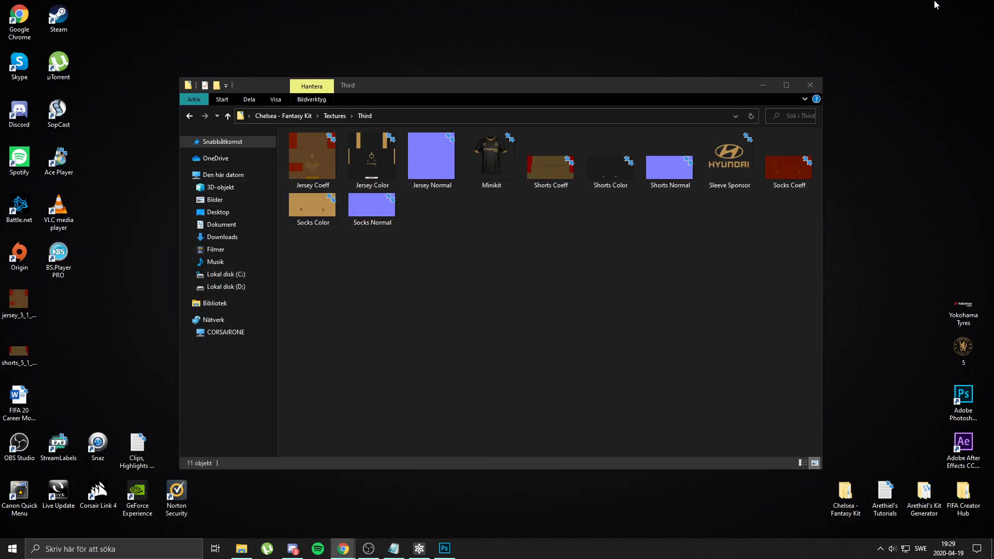
left_click(420, 549)
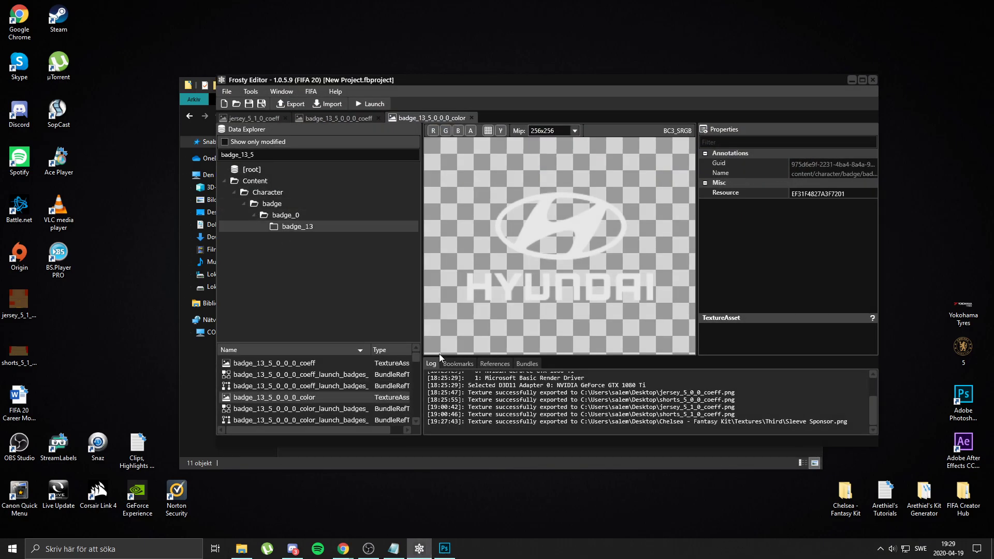
left_click(851, 81)
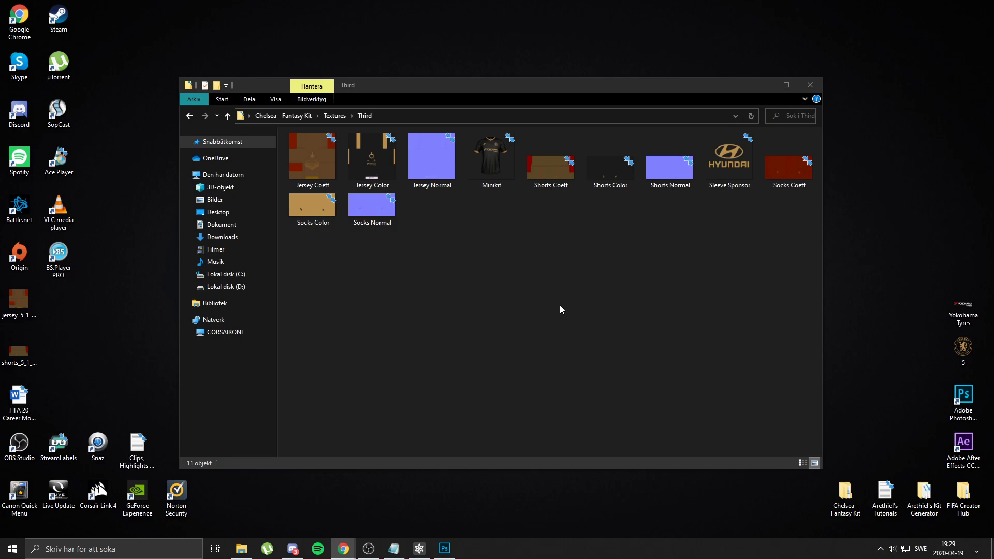
Inspect the Minikit and Jersey Color images from the Third folder, closing each preview when done
double_click(502, 169)
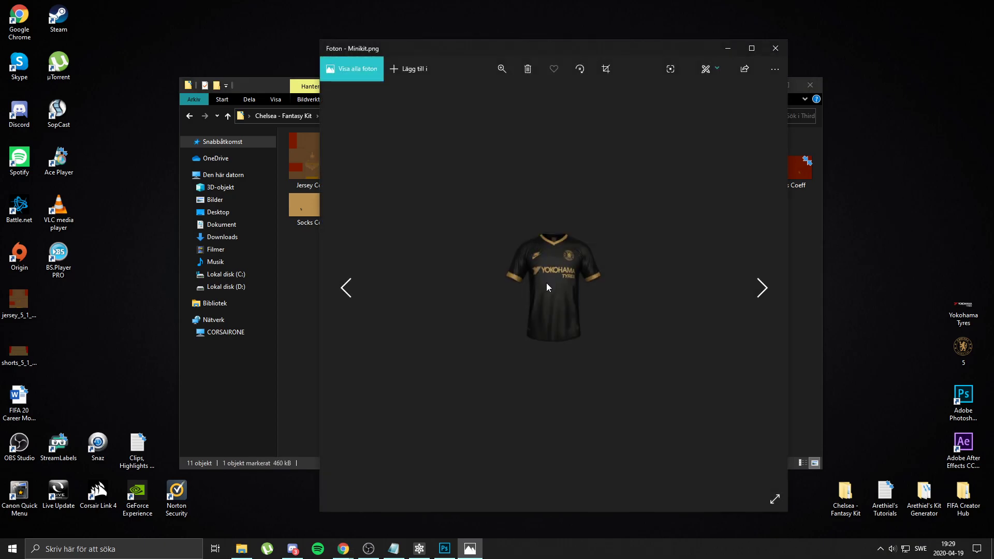
left_click(776, 50)
double_click(380, 156)
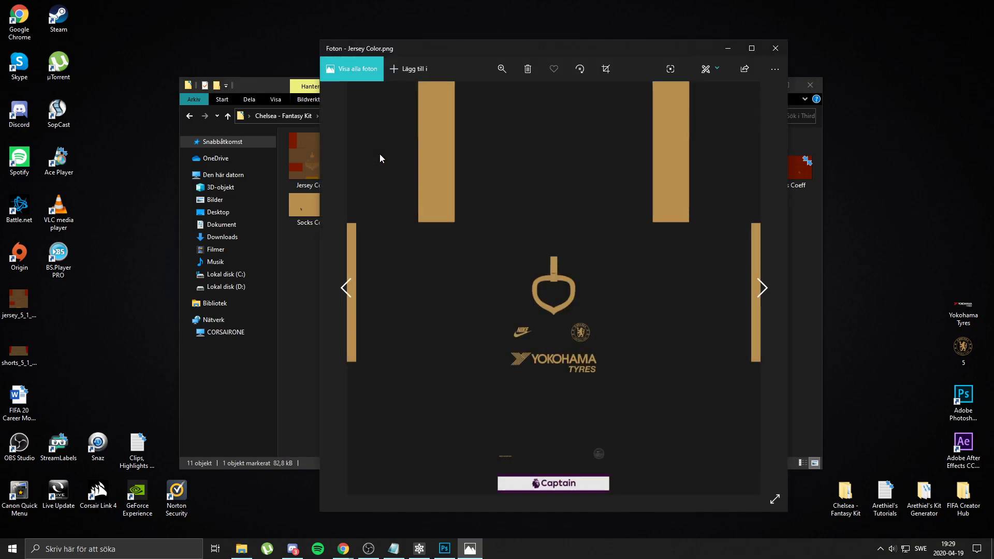
left_click(776, 48)
left_click(455, 275)
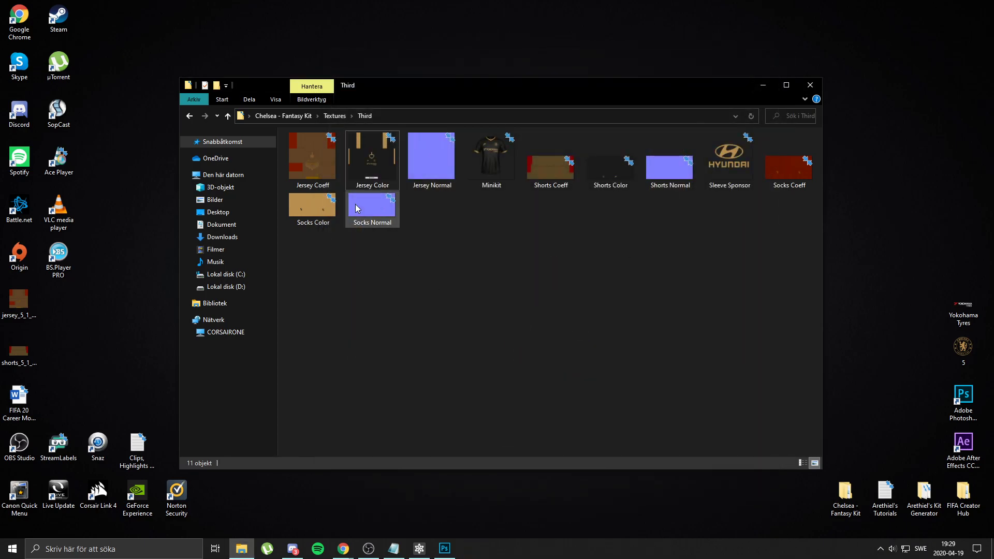
double_click(390, 162)
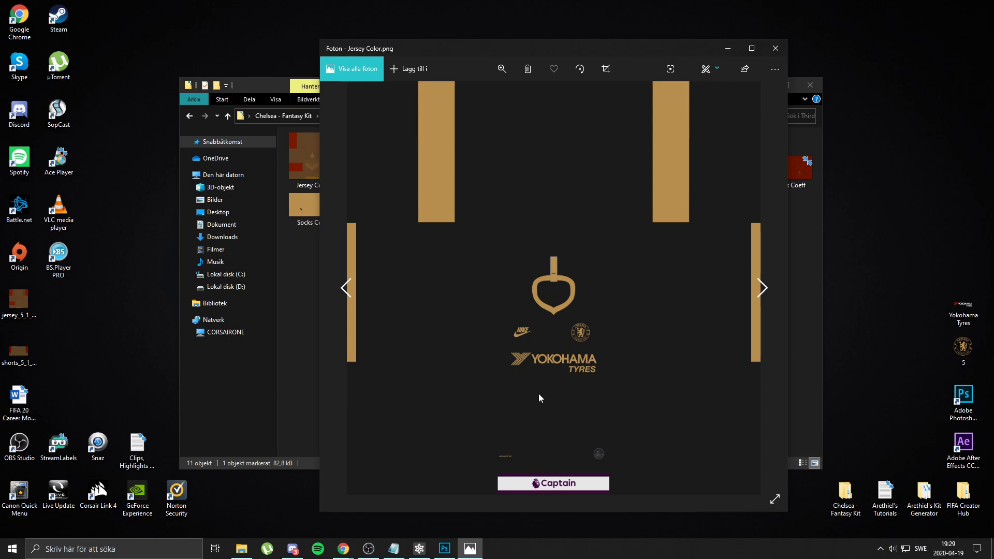
left_click(775, 48)
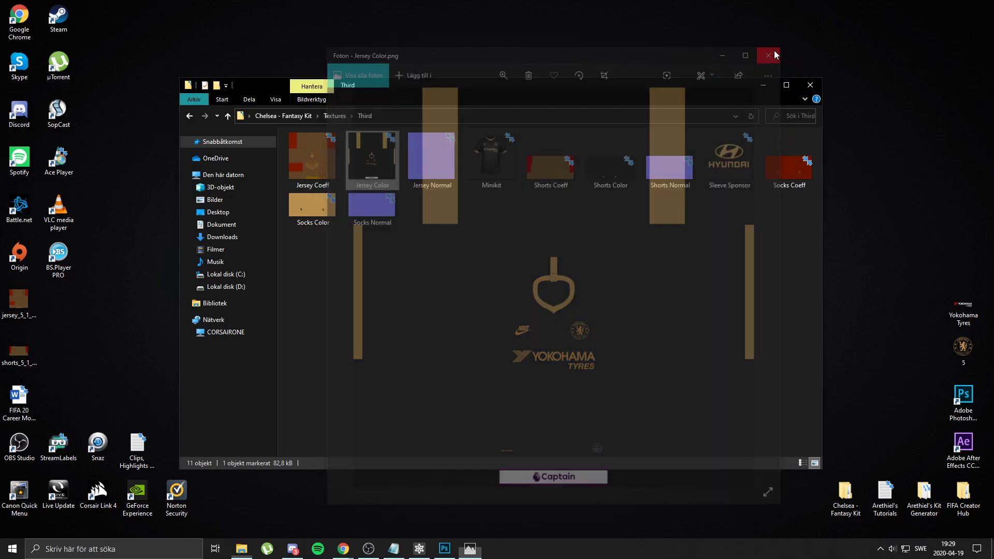
double_click(380, 163)
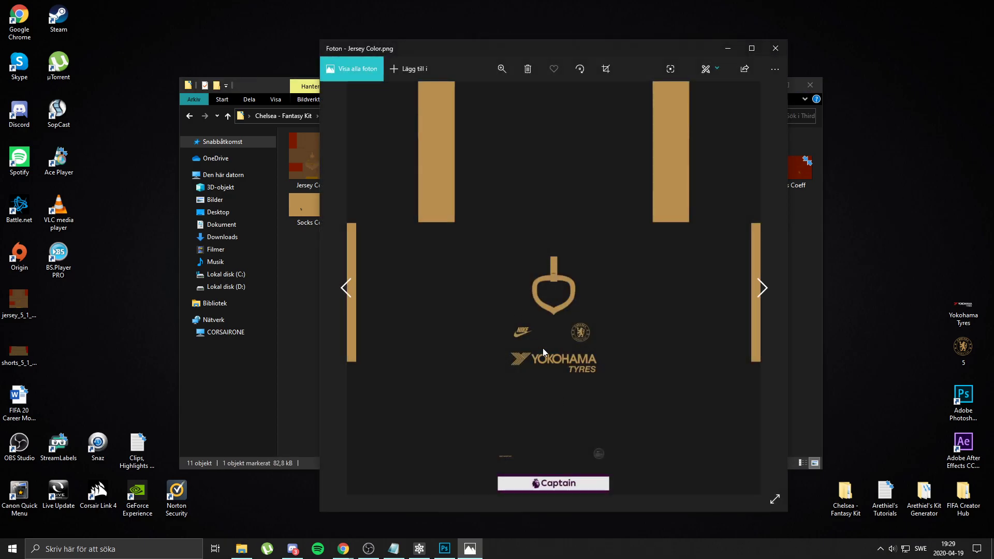
left_click(776, 48)
left_click(499, 343)
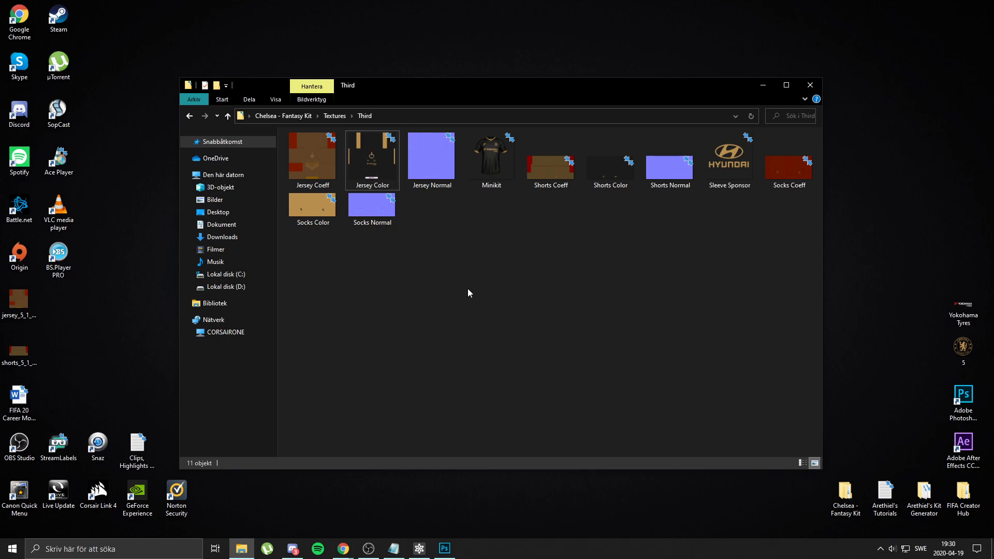
Open the tutorials outline text file on the desktop and review its entries on creating kits, importing to Frosty Editor and editing kits in-game
left_click(874, 499)
double_click(874, 500)
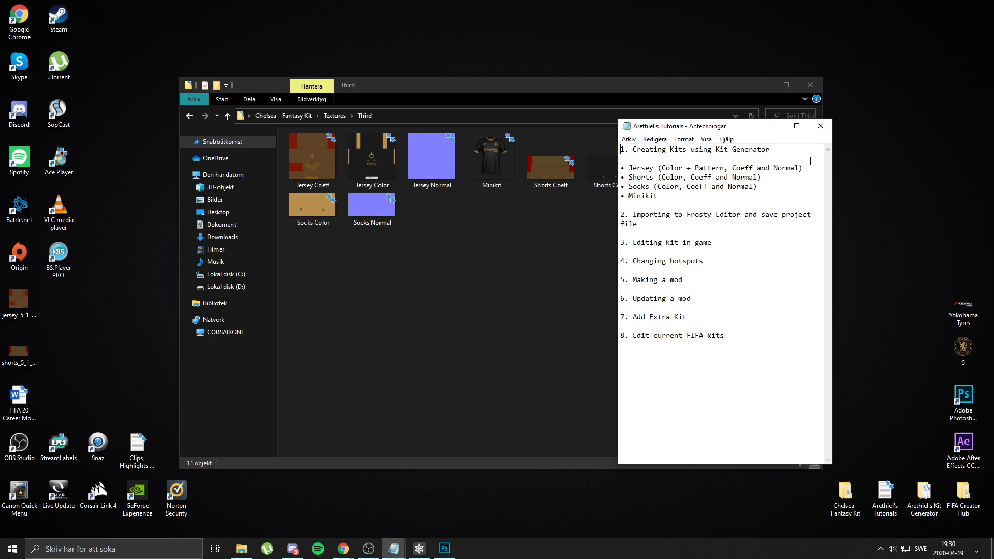
left_click_drag(621, 149, 780, 206)
left_click(652, 224)
left_click_drag(652, 225, 613, 208)
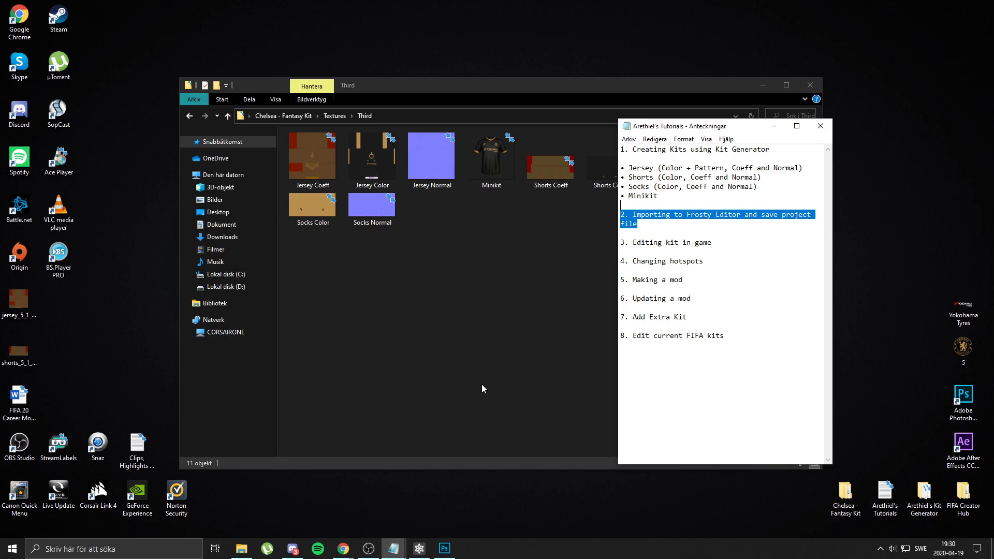
double_click(704, 242)
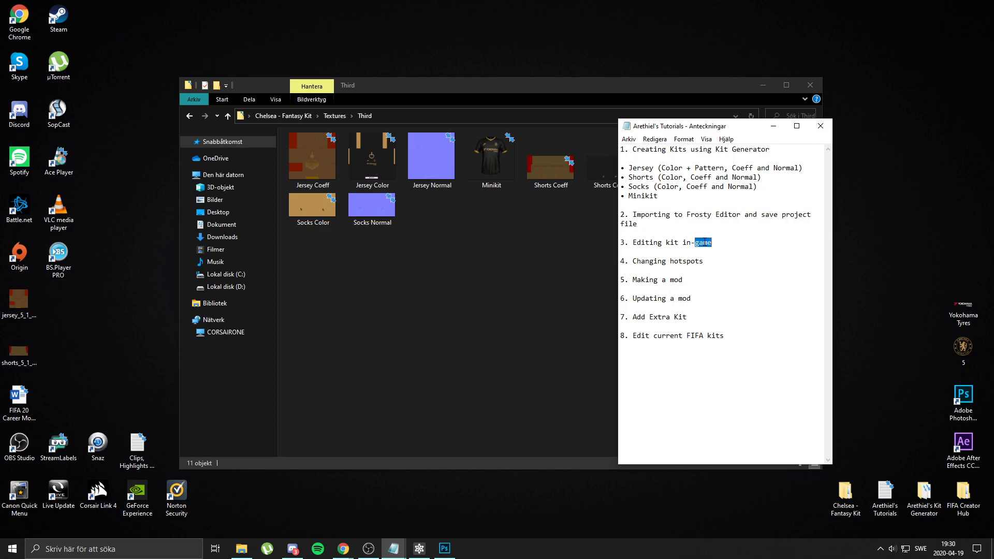
left_click(714, 242)
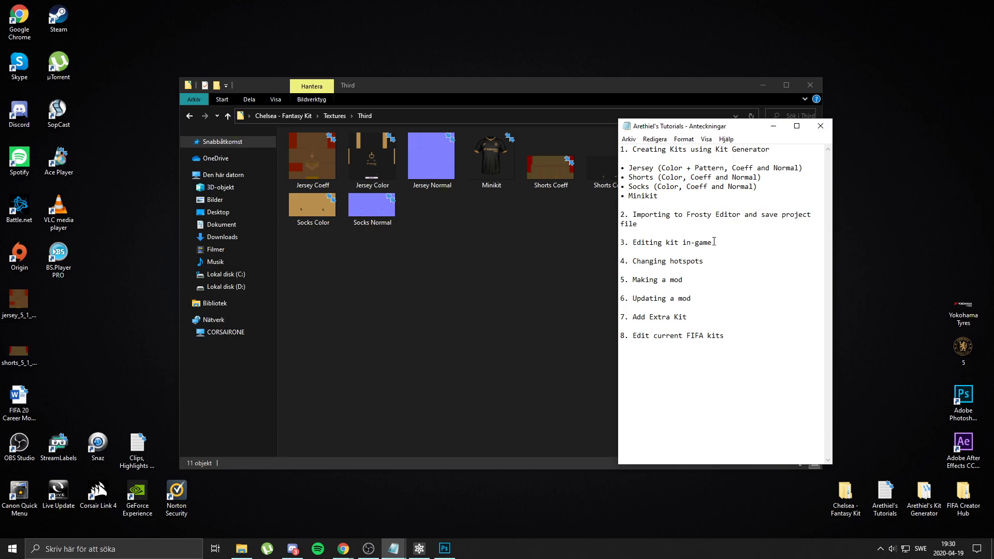